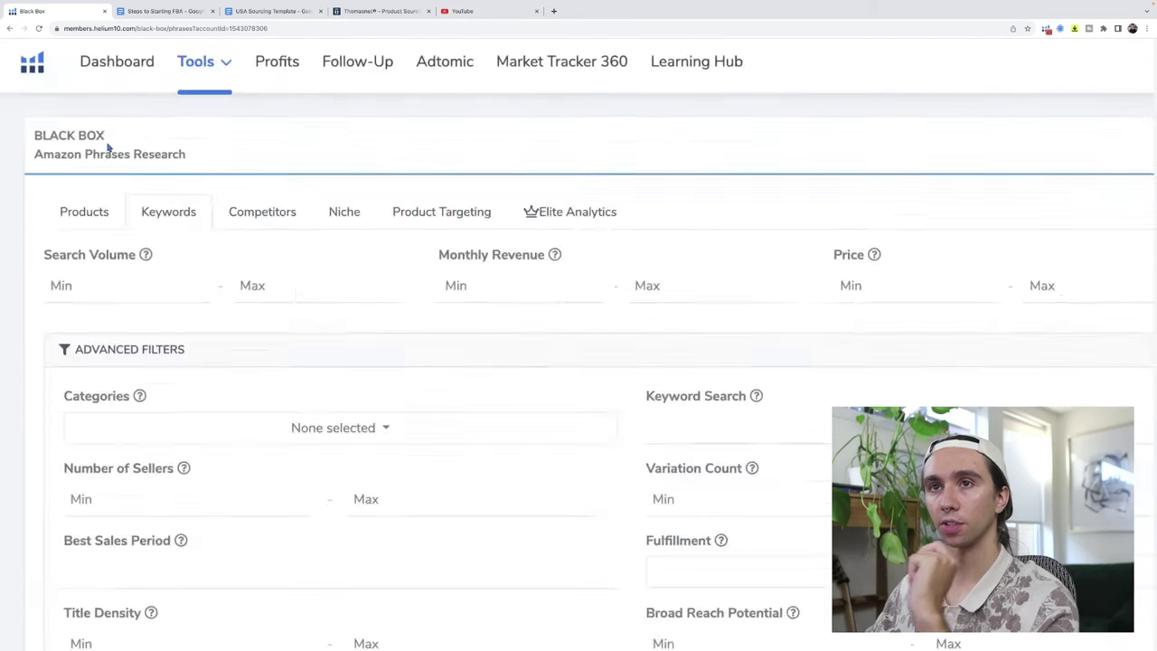
Step: Filter keywords by a minimum search volume of 5000, minimum monthly revenue of 20000 and maximum review count of 5000
{"action": "scroll", "coordinate": [253, 234], "scroll_direction": "down", "scroll_amount": 1}
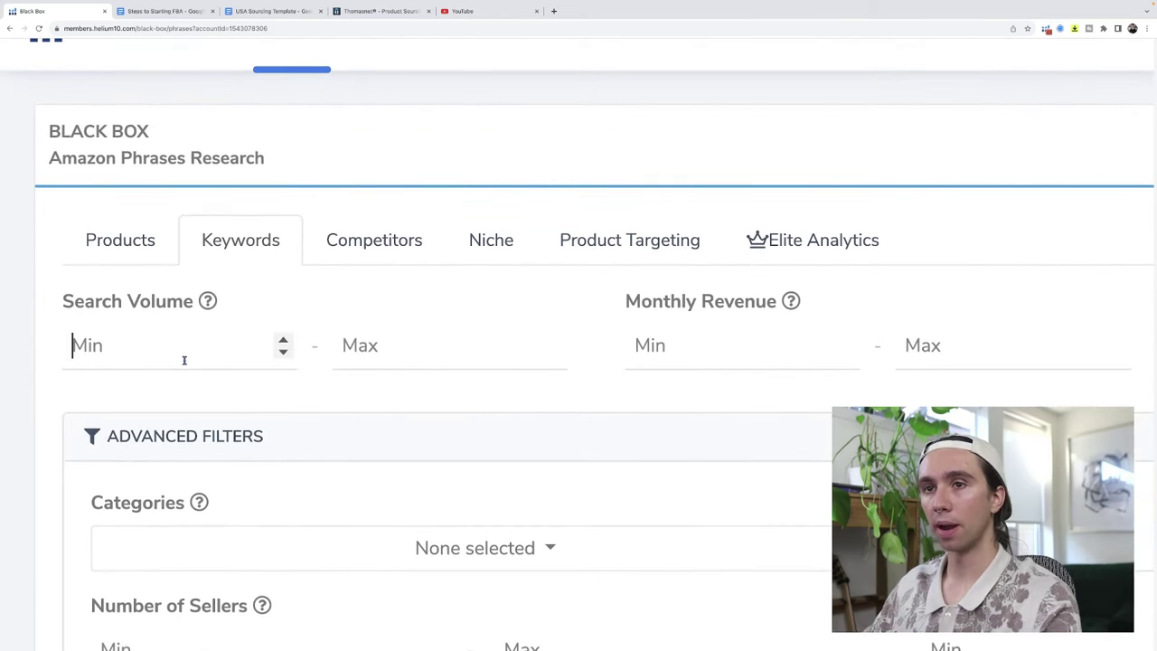
{"action": "type", "text": "5000"}
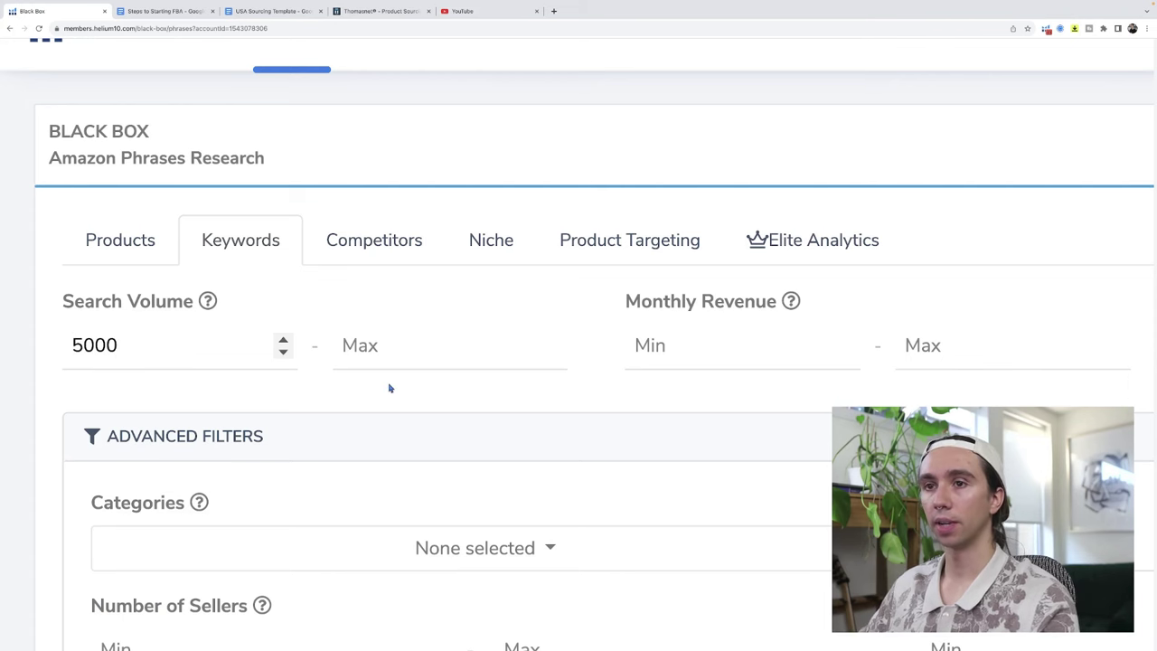
{"action": "key", "text": "ctrl+minus"}
{"action": "key", "text": "ctrl+minus"}
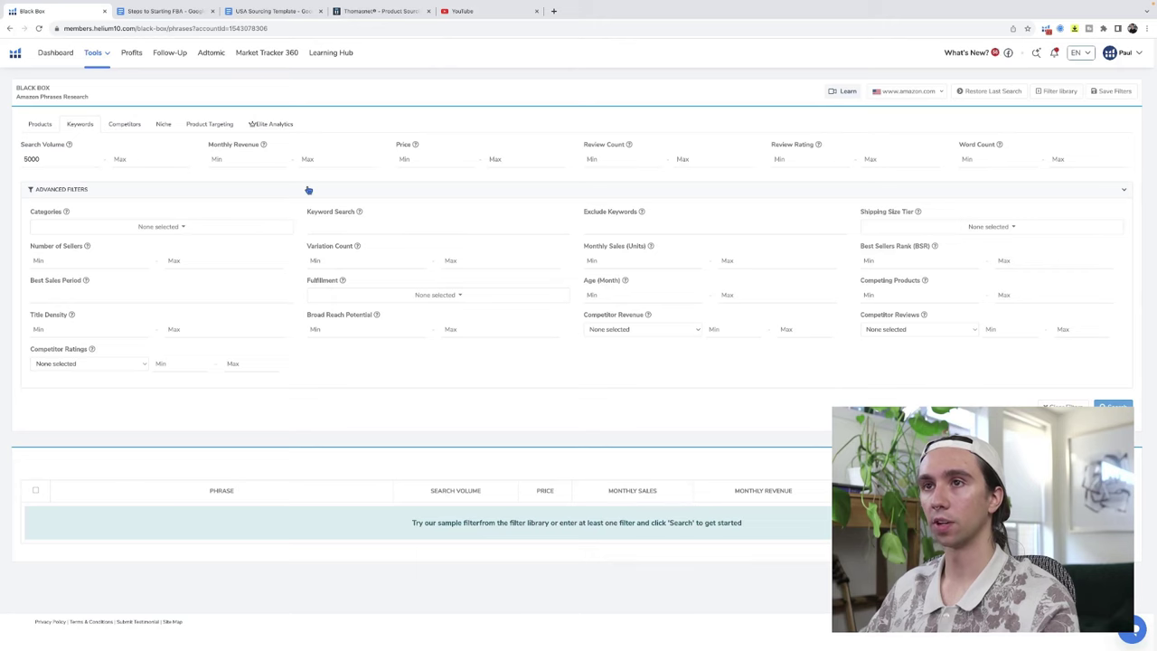
{"action": "key", "text": "ctrl+plus"}
{"action": "left_click", "coordinate": [280, 185]}
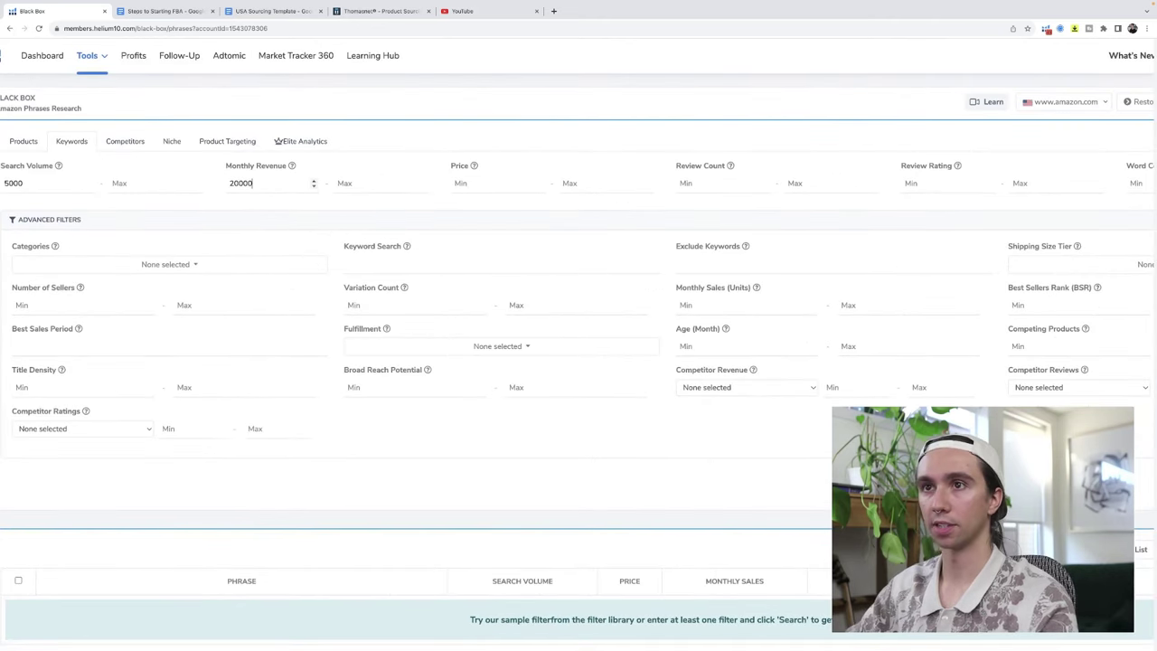
{"action": "left_click", "coordinate": [826, 184]}
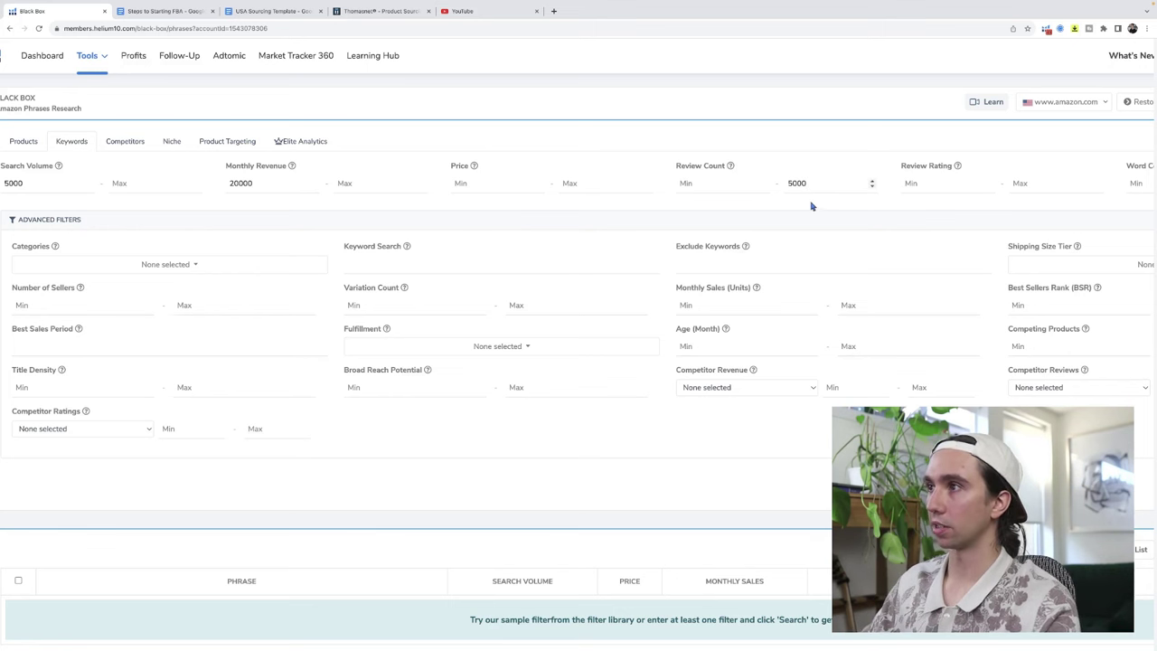
Step: Restrict the category to Tools & Home Improvement and run the keyword search
{"action": "key", "text": "ctrl+minus"}
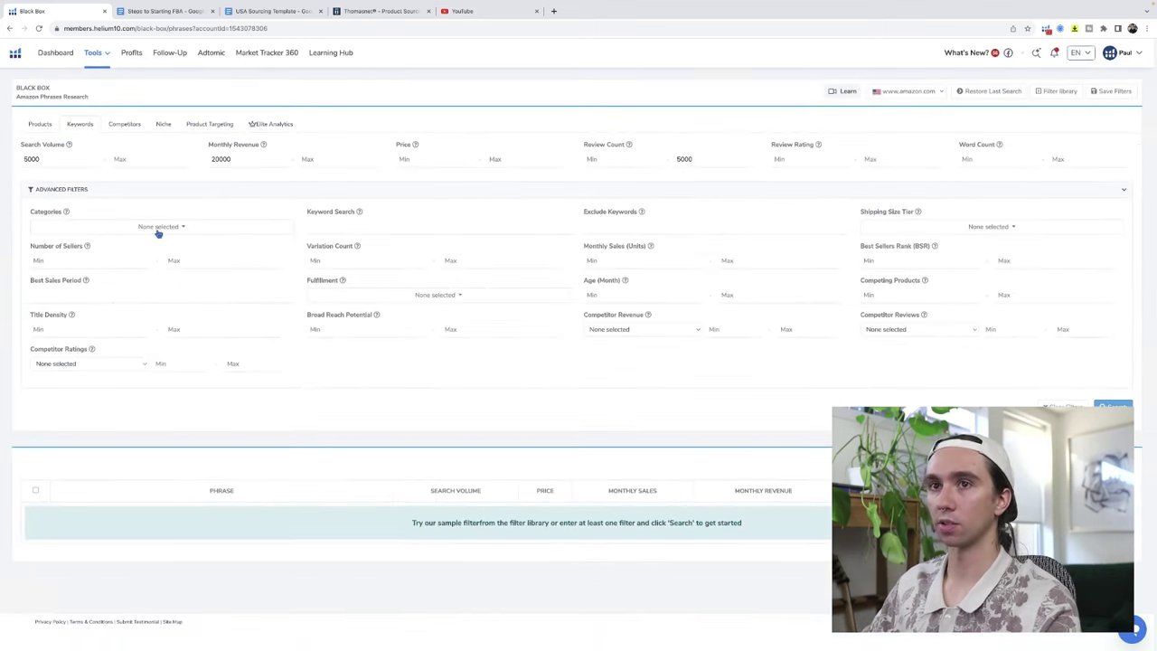
{"action": "left_click", "coordinate": [157, 227]}
{"action": "scroll", "coordinate": [96, 309], "scroll_direction": "down", "scroll_amount": 5}
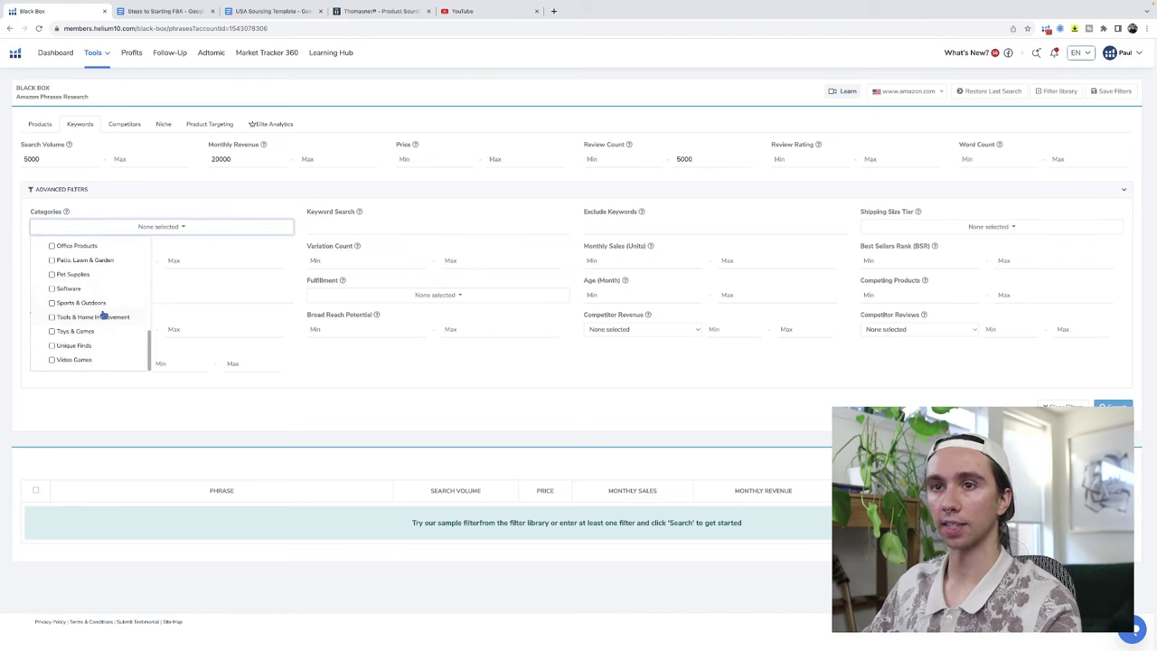
{"action": "left_click", "coordinate": [51, 317]}
{"action": "left_click", "coordinate": [486, 431]}
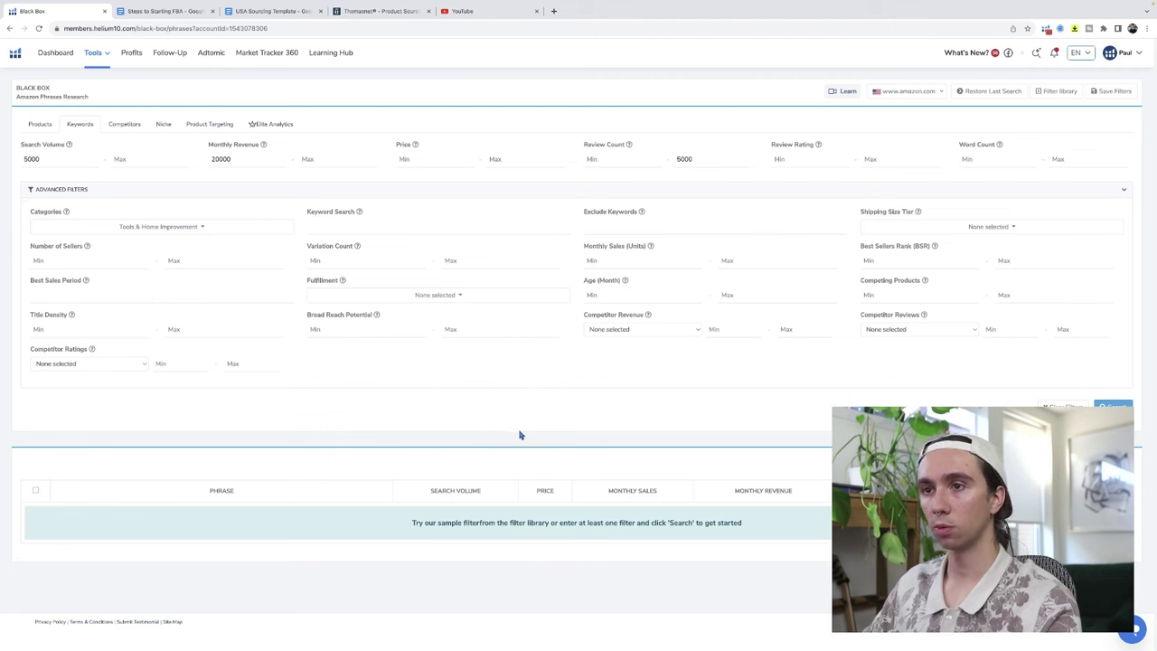
{"action": "left_click", "coordinate": [1112, 408]}
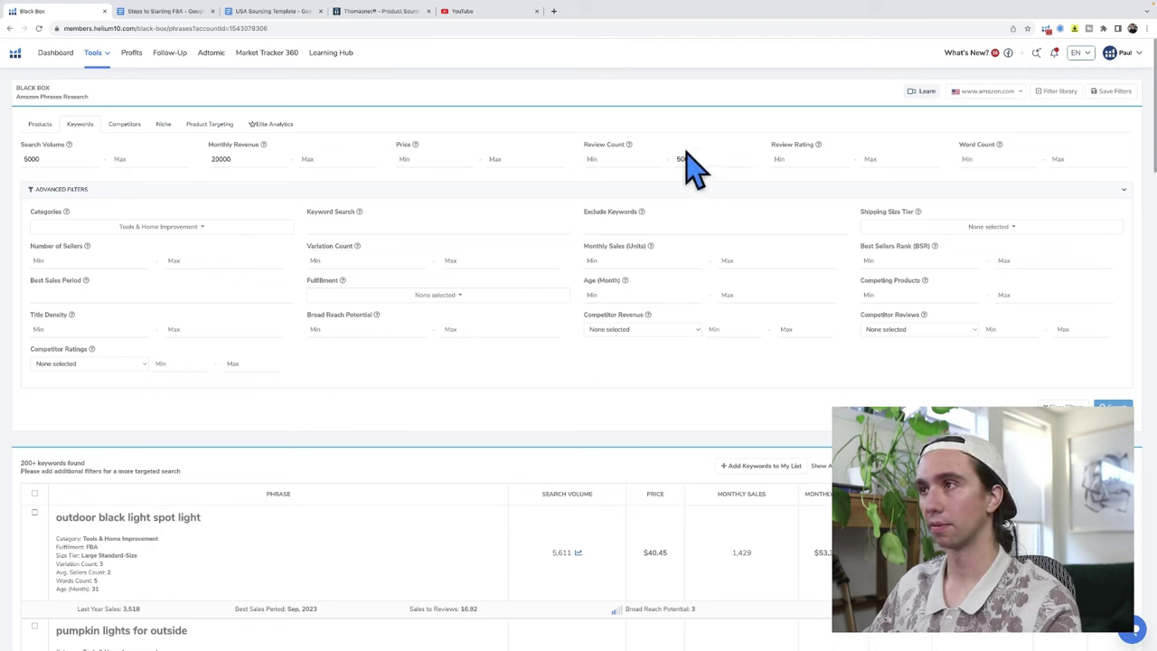
Step: Browse the first page of keyword results and open the Amazon search for "egg storage"
{"action": "scroll", "coordinate": [692, 208], "scroll_direction": "down", "scroll_amount": 10}
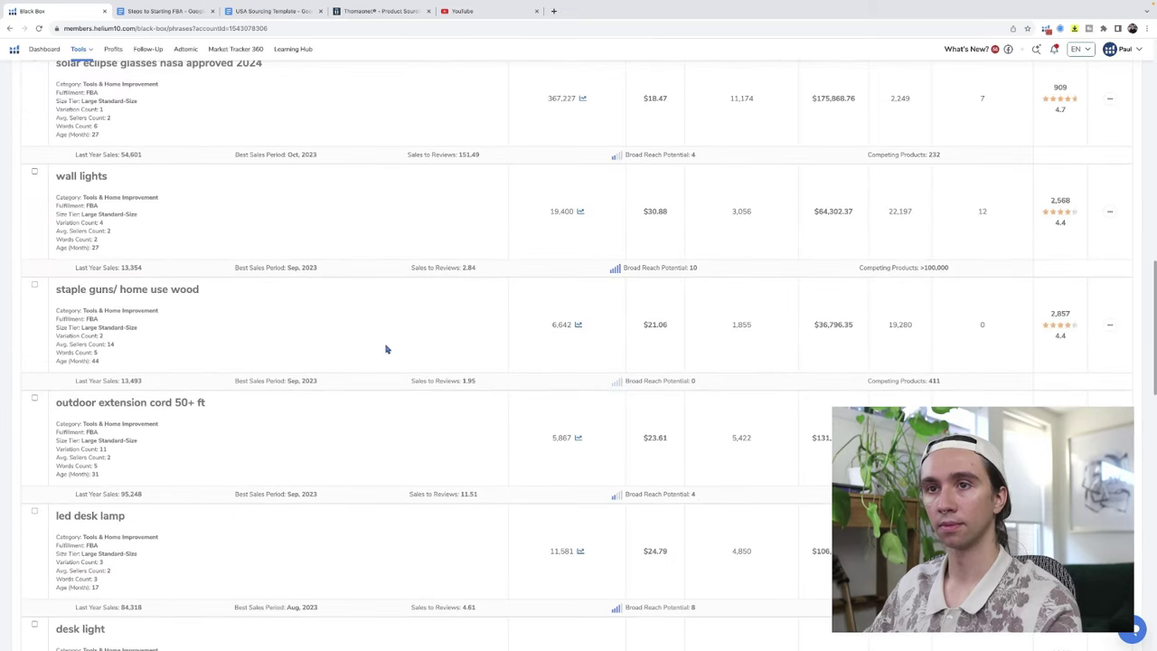
{"action": "scroll", "coordinate": [387, 350], "scroll_direction": "down", "scroll_amount": 6}
{"action": "scroll", "coordinate": [387, 350], "scroll_direction": "down", "scroll_amount": 1}
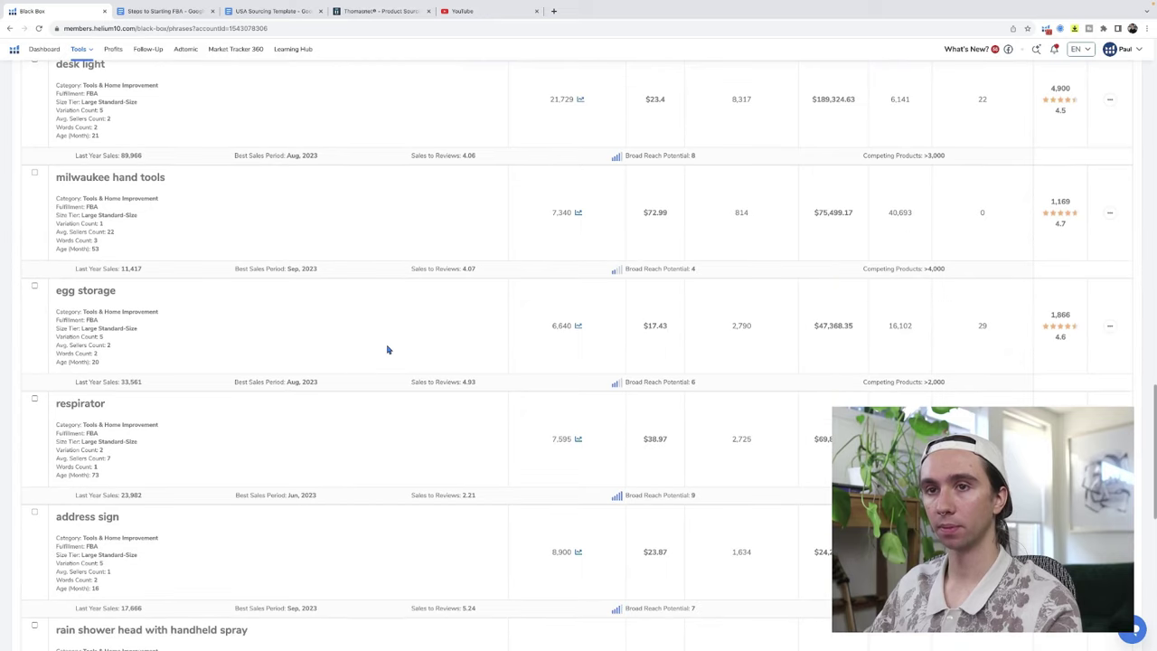
{"action": "scroll", "coordinate": [387, 350], "scroll_direction": "down", "scroll_amount": 2}
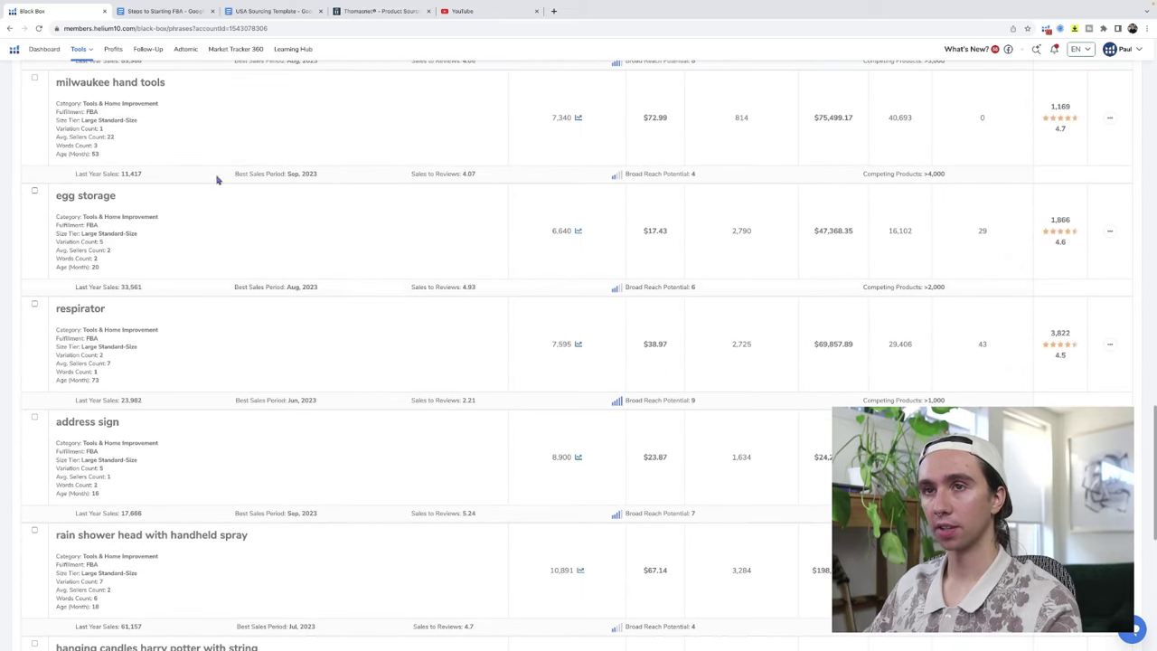
{"action": "left_click", "coordinate": [1110, 230]}
{"action": "left_click", "coordinate": [1089, 254]}
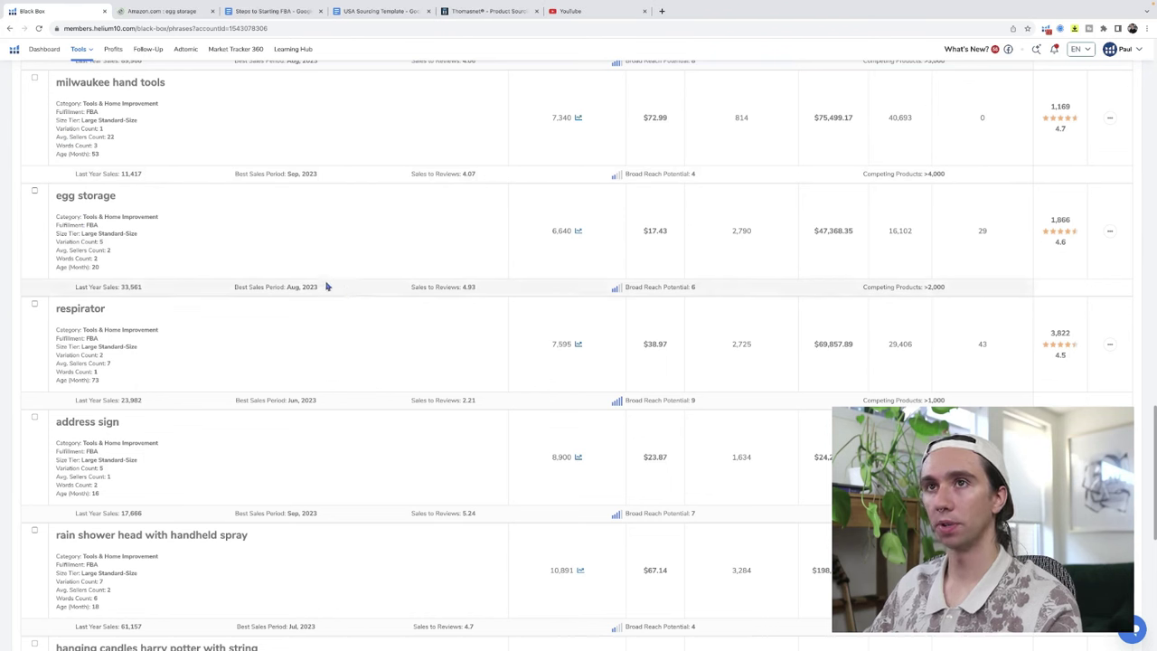
Step: Open the Amazon search for the "tool organizer" keyword at the end of the first results page
{"action": "scroll", "coordinate": [389, 351], "scroll_direction": "down", "scroll_amount": 5}
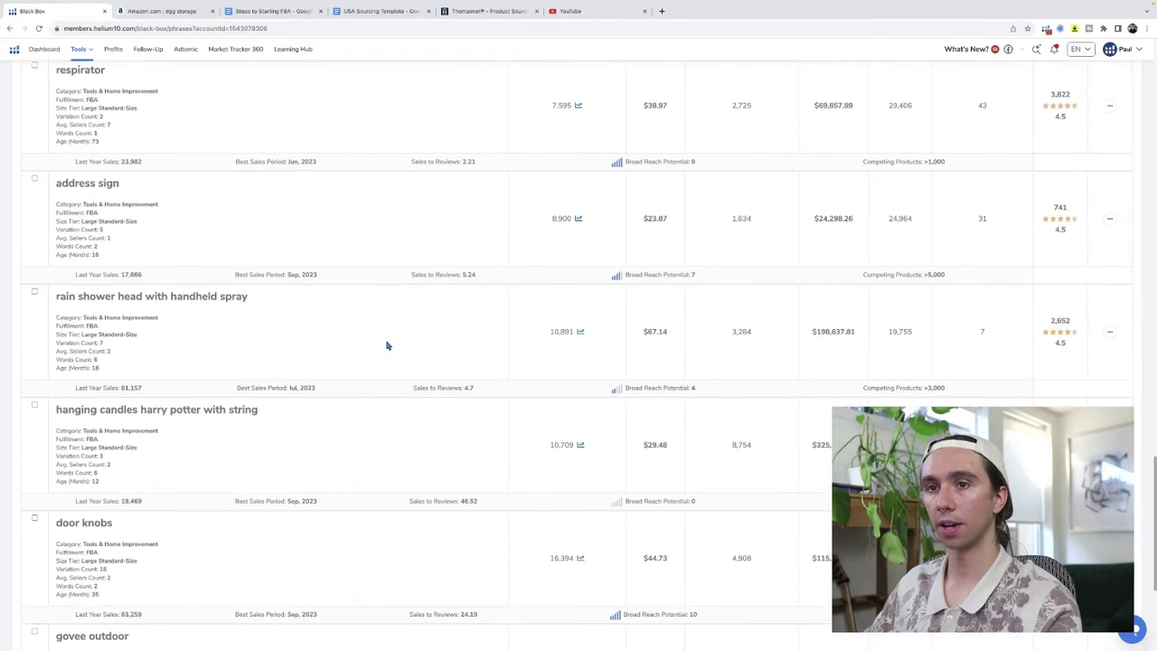
{"action": "scroll", "coordinate": [391, 332], "scroll_direction": "down", "scroll_amount": 5}
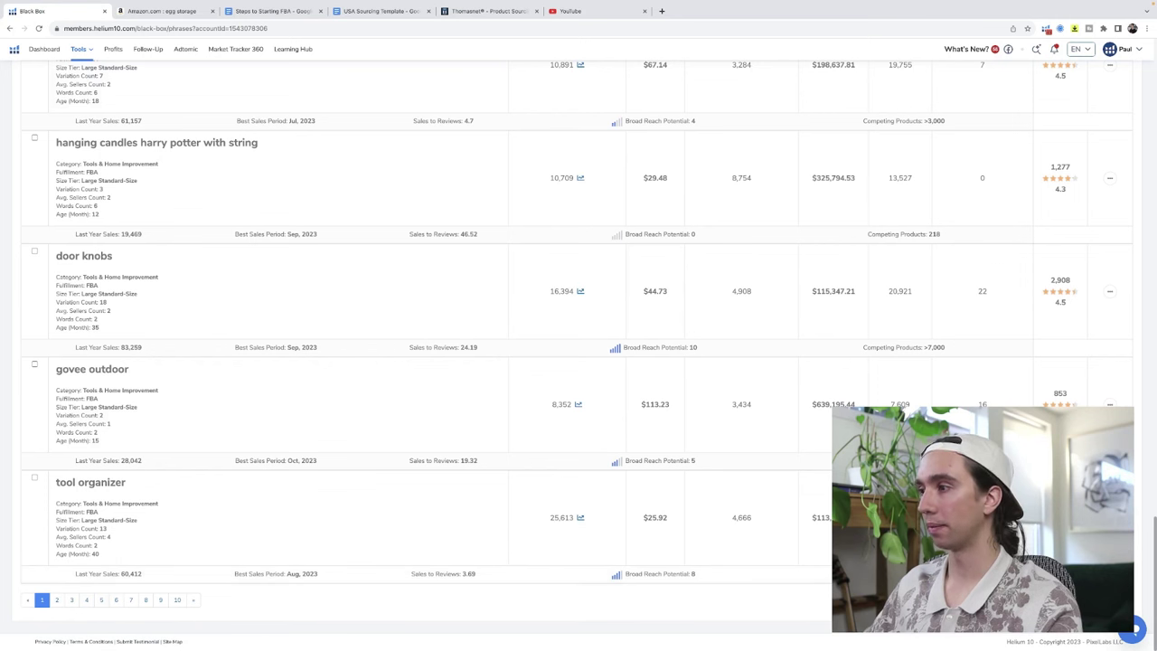
{"action": "left_click", "coordinate": [90, 481]}
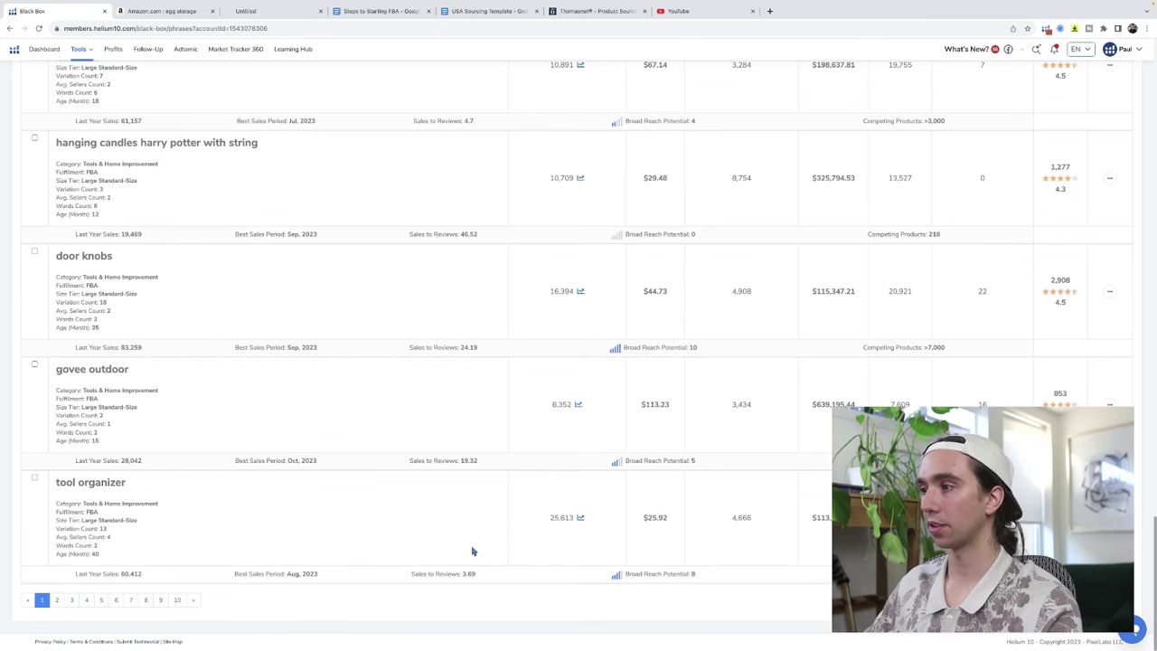
Step: On the second page of results, open the Amazon searches for "window alarm" and "stoggles"
{"action": "left_click", "coordinate": [56, 601]}
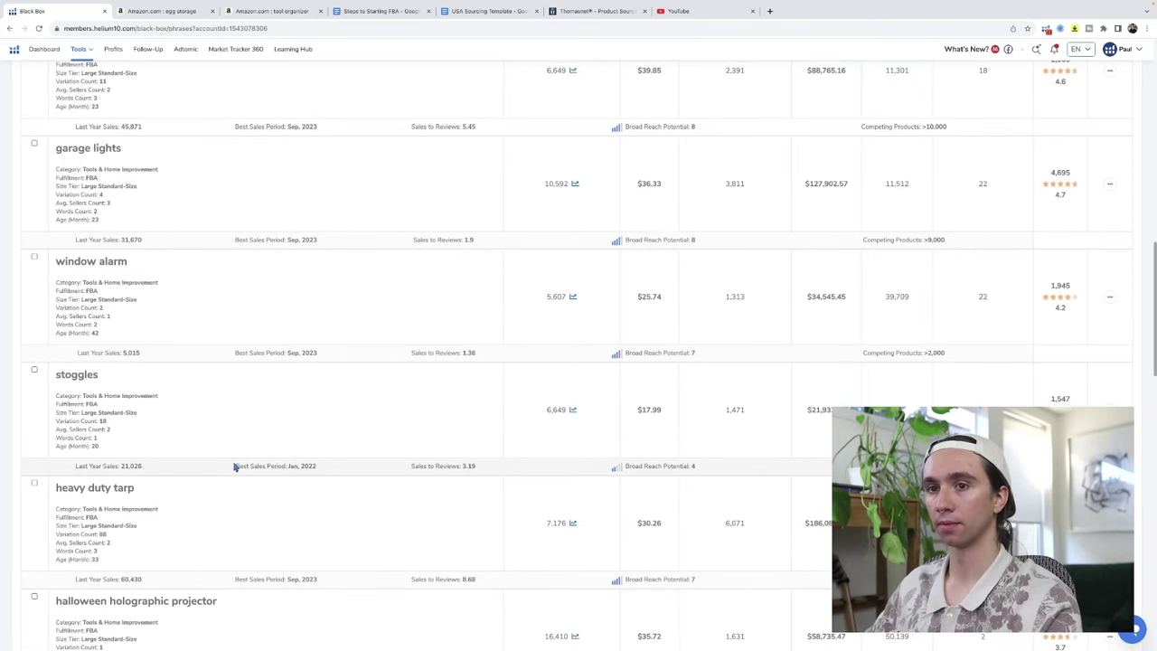
{"action": "left_click", "coordinate": [1111, 300]}
{"action": "left_click", "coordinate": [1084, 316]}
{"action": "scroll", "coordinate": [362, 357], "scroll_direction": "down", "scroll_amount": 2}
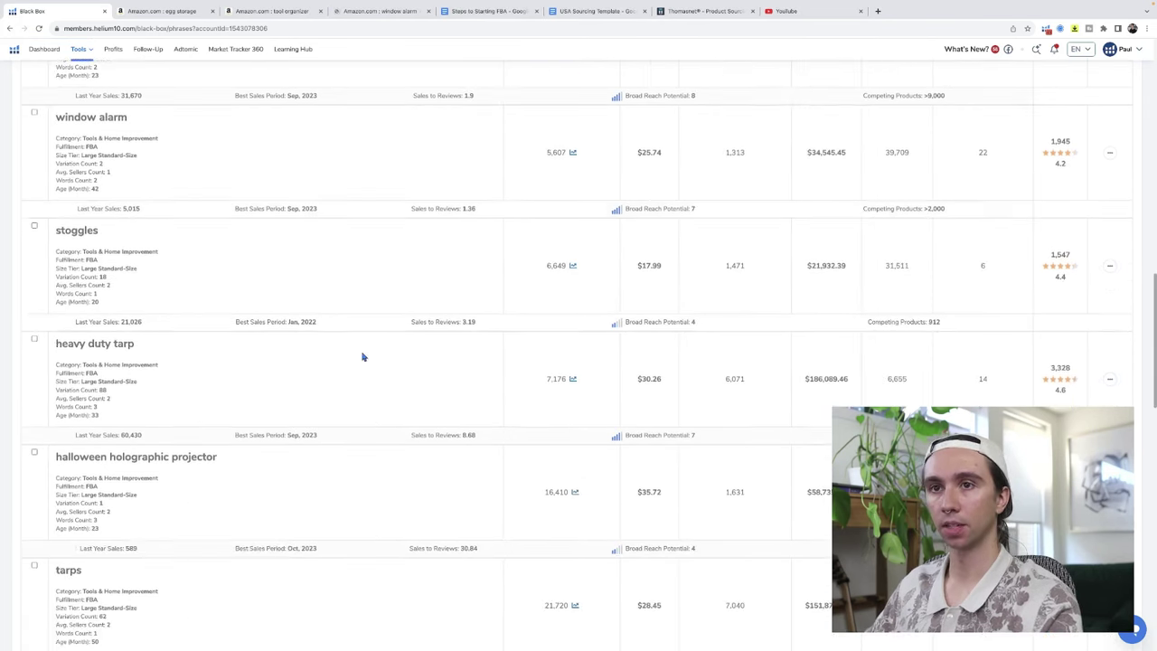
{"action": "left_click", "coordinate": [1110, 266]}
{"action": "left_click", "coordinate": [1084, 286]}
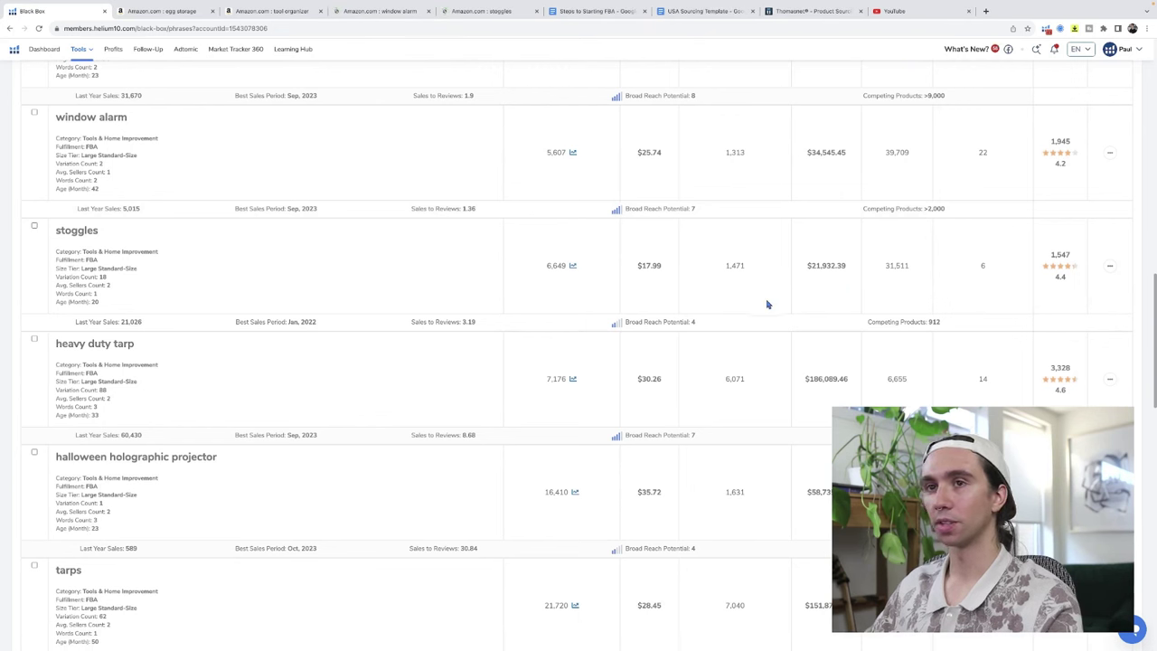
Step: Open the Amazon search for the "framing nailer gun" keyword near the end of the second results page
{"action": "scroll", "coordinate": [462, 362], "scroll_direction": "down", "scroll_amount": 10}
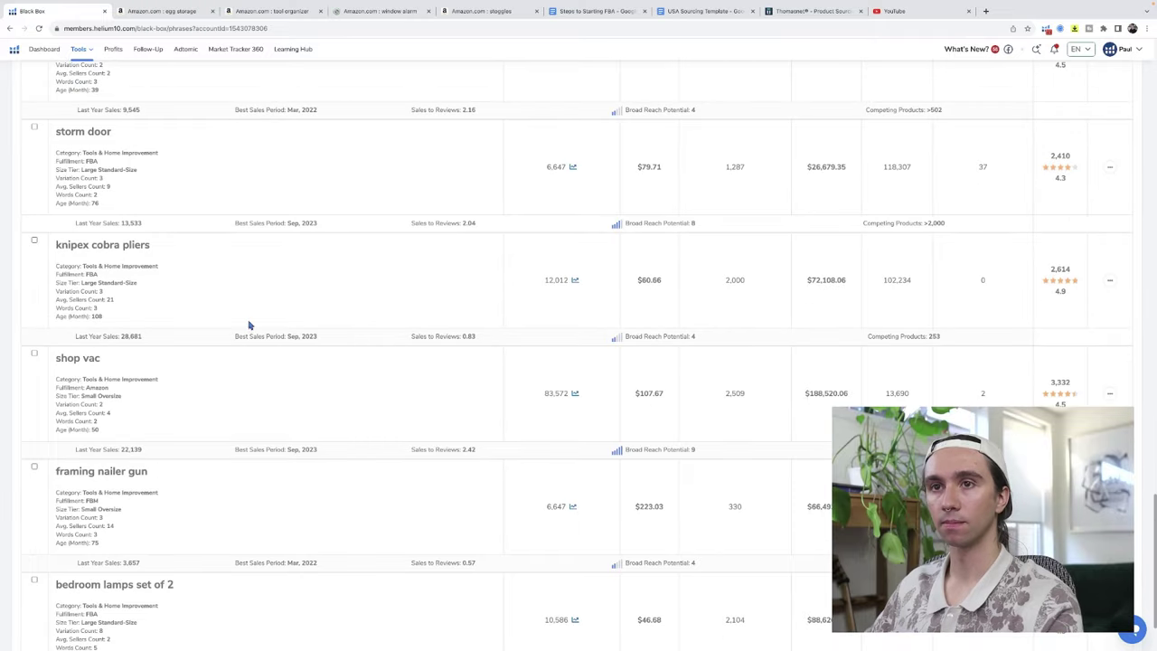
{"action": "scroll", "coordinate": [248, 324], "scroll_direction": "down", "scroll_amount": 2}
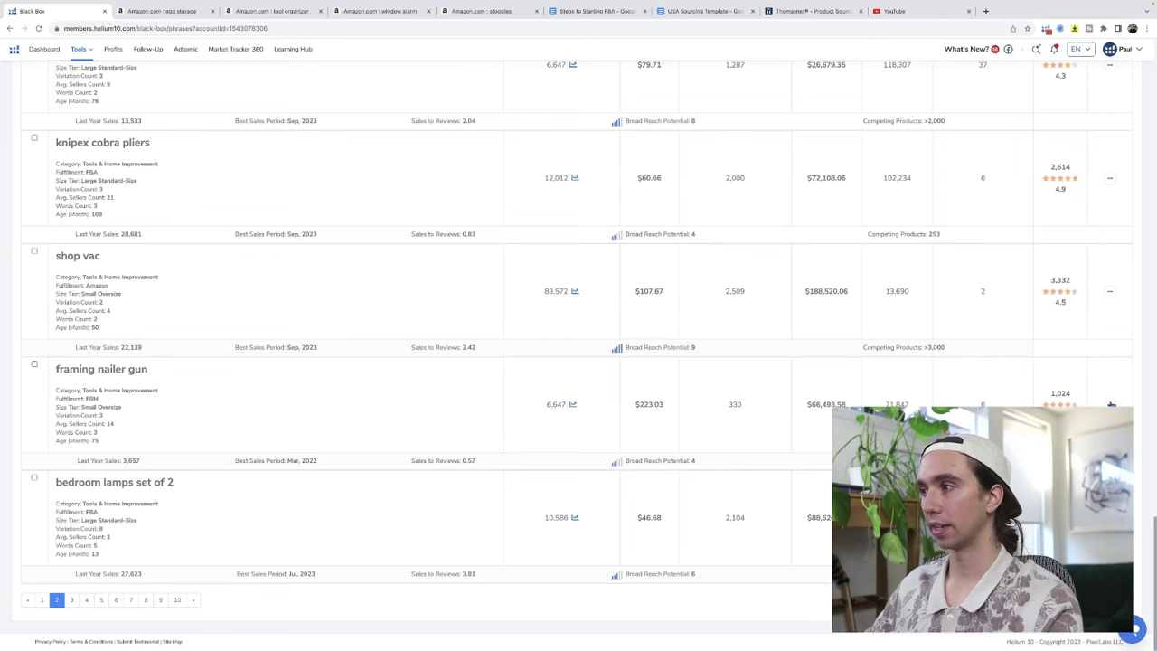
{"action": "left_click", "coordinate": [1109, 404]}
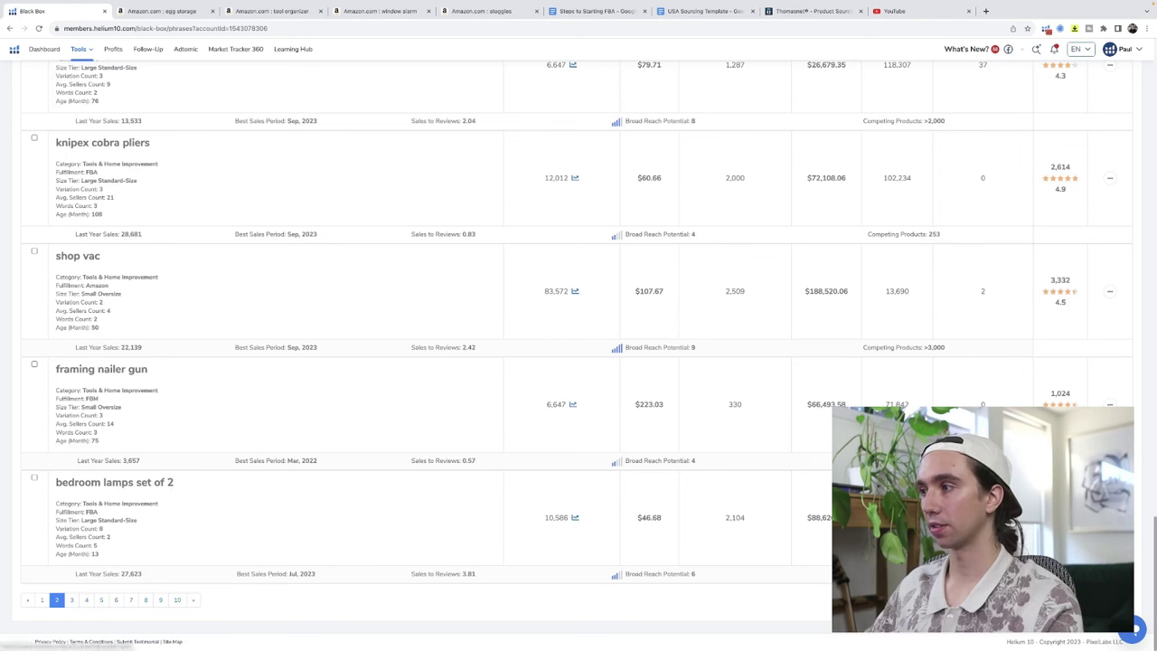
Step: Go to the third page of keyword results and examine its phrases for product ideas
{"action": "left_click", "coordinate": [79, 601]}
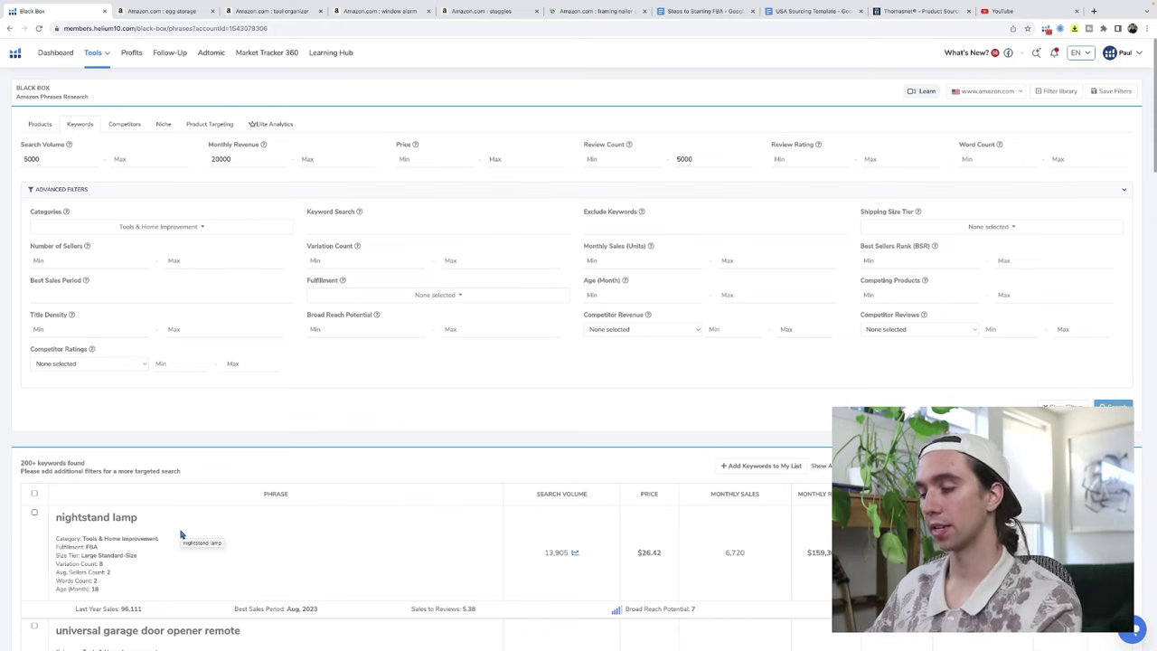
{"action": "scroll", "coordinate": [190, 540], "scroll_direction": "down", "scroll_amount": 3}
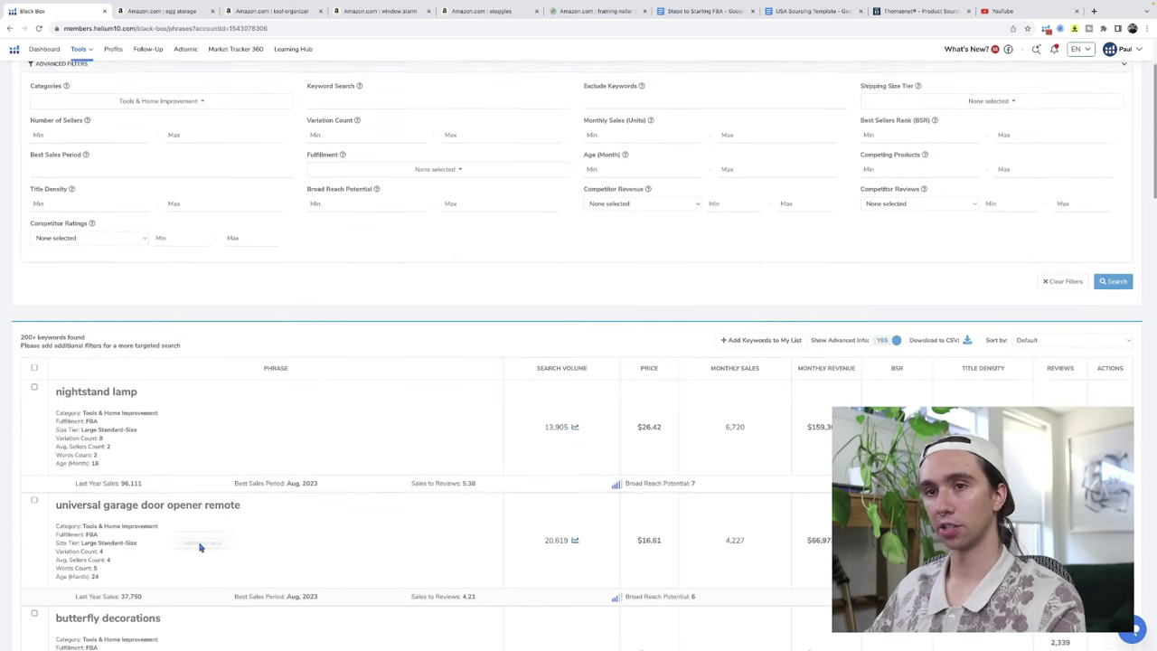
{"action": "scroll", "coordinate": [201, 547], "scroll_direction": "down", "scroll_amount": 2}
{"action": "scroll", "coordinate": [200, 546], "scroll_direction": "down", "scroll_amount": 3}
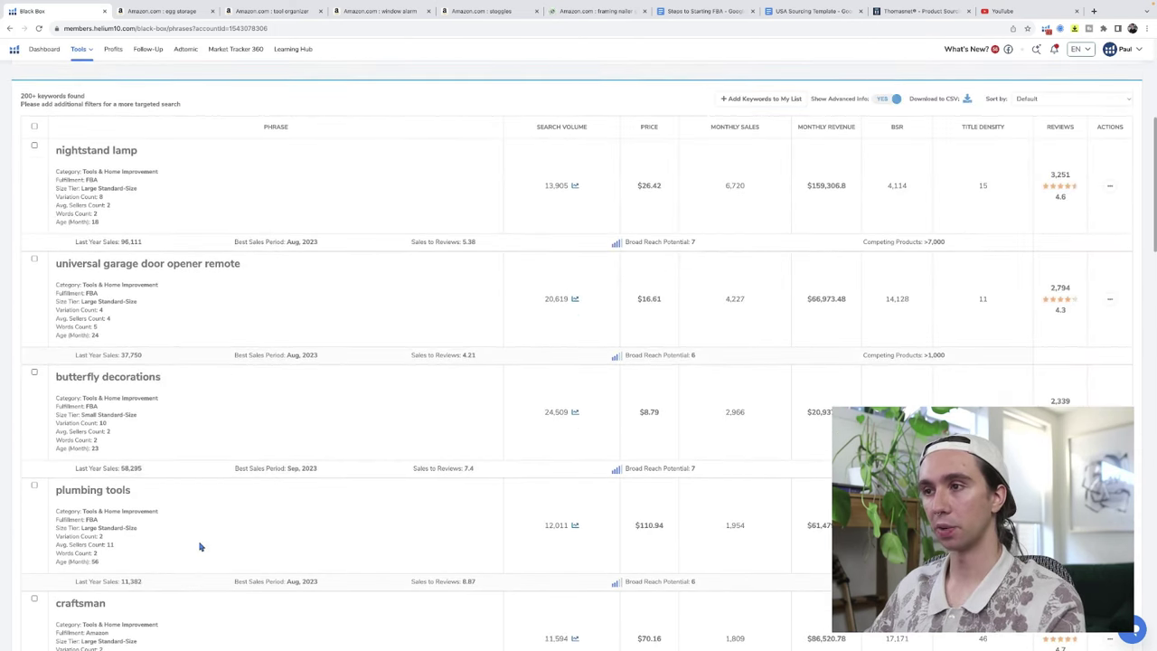
{"action": "scroll", "coordinate": [200, 546], "scroll_direction": "down", "scroll_amount": 3}
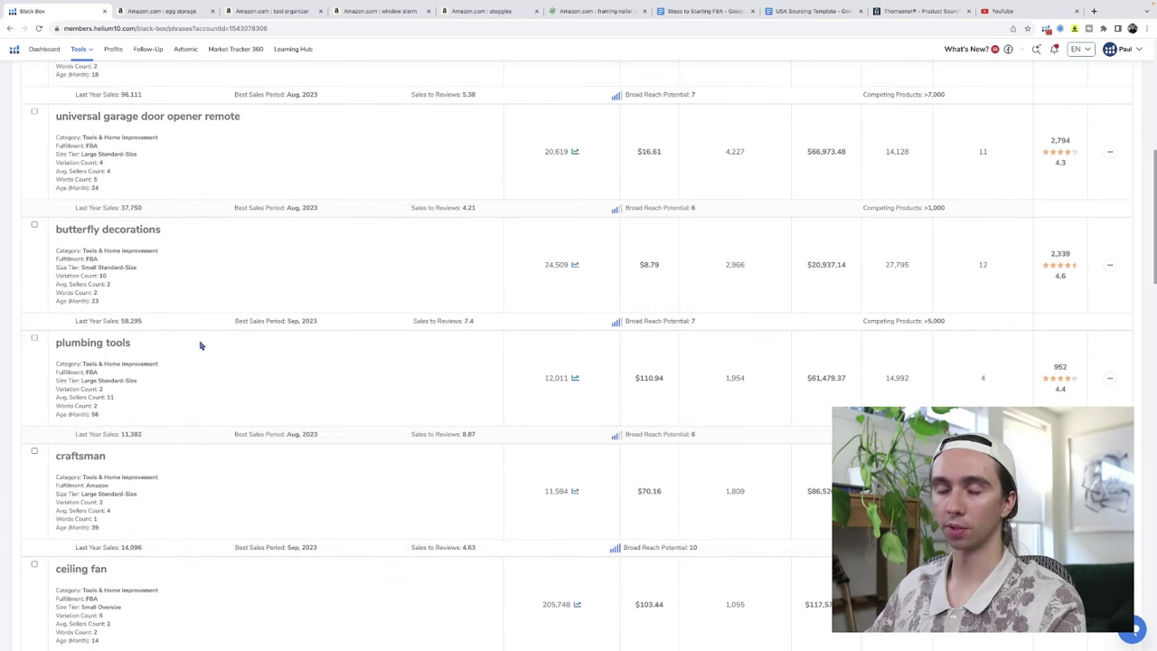
{"action": "scroll", "coordinate": [200, 349], "scroll_direction": "down", "scroll_amount": 1}
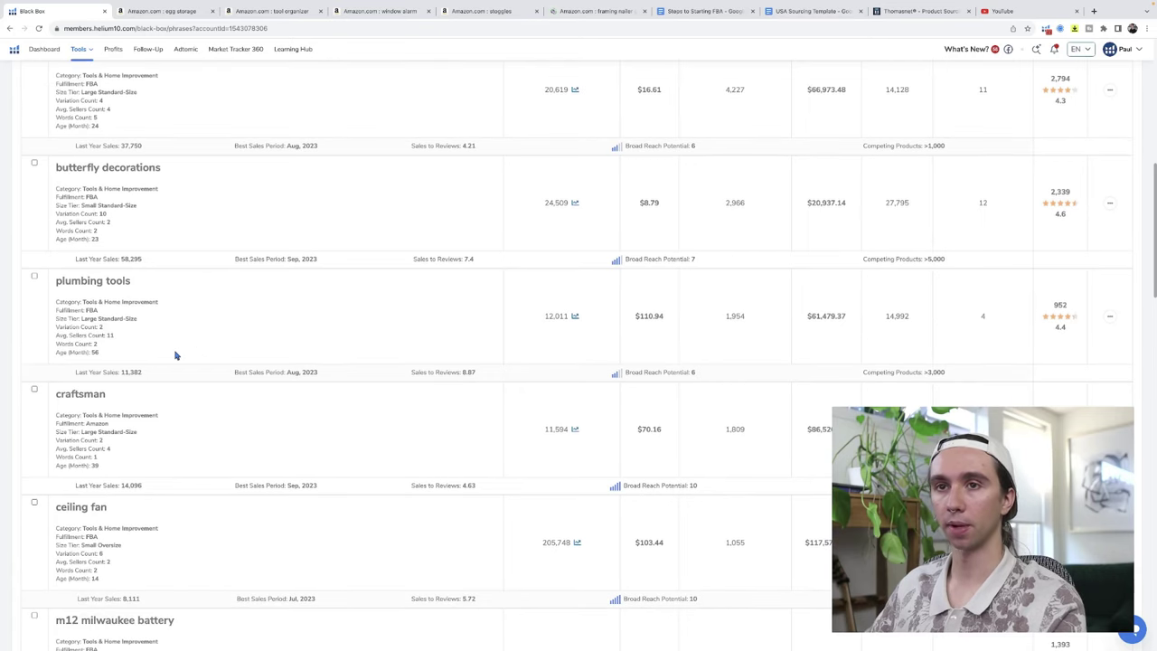
{"action": "scroll", "coordinate": [177, 355], "scroll_direction": "down", "scroll_amount": 15}
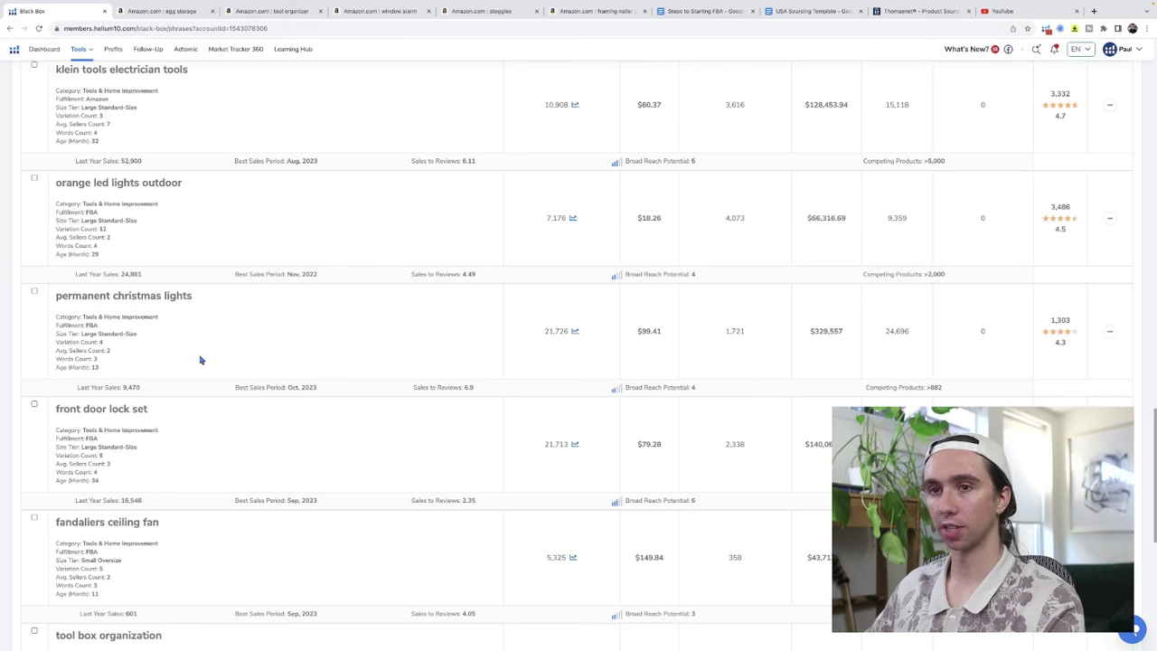
{"action": "scroll", "coordinate": [201, 359], "scroll_direction": "down", "scroll_amount": 3}
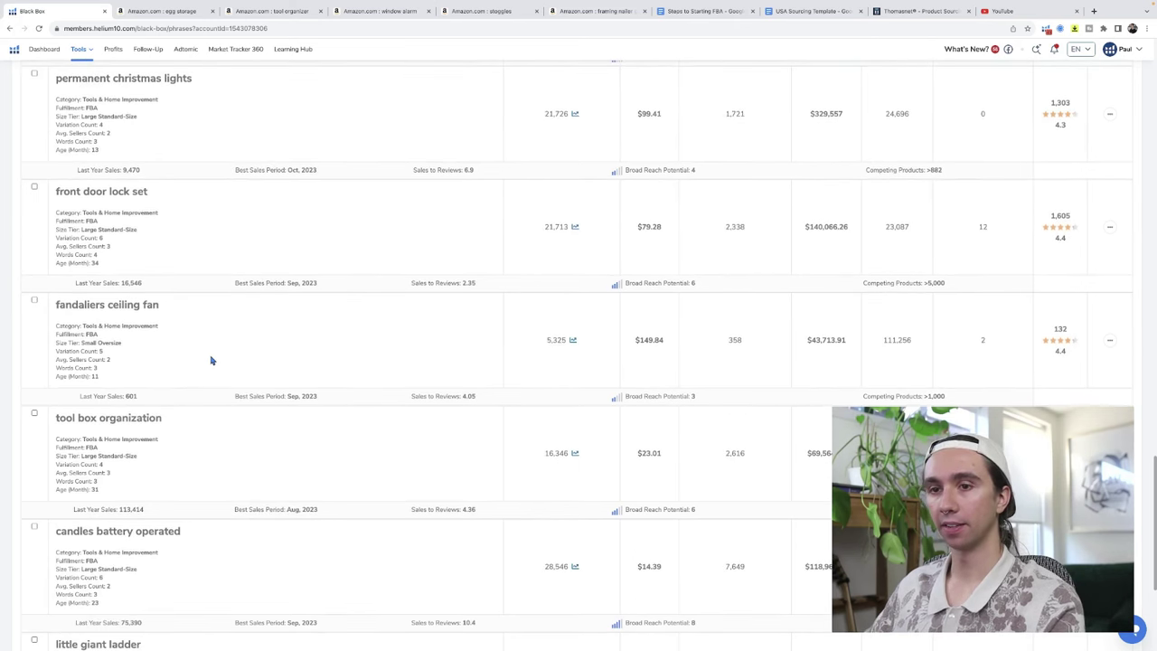
{"action": "scroll", "coordinate": [211, 360], "scroll_direction": "down", "scroll_amount": 3}
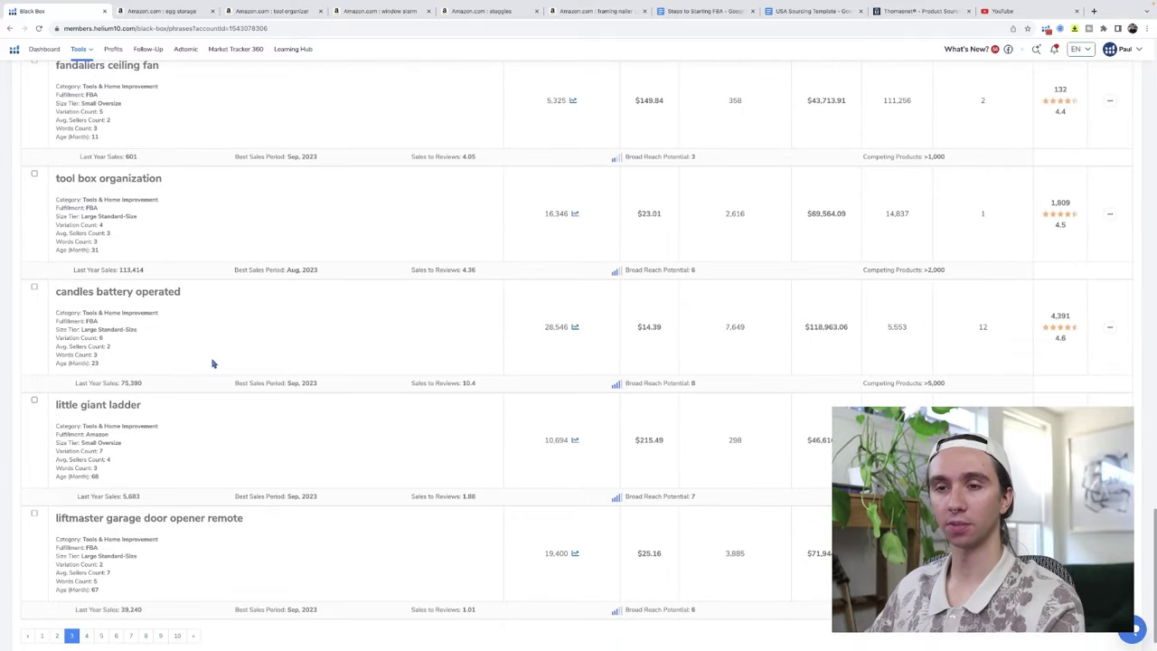
{"action": "scroll", "coordinate": [212, 363], "scroll_direction": "down", "scroll_amount": 1}
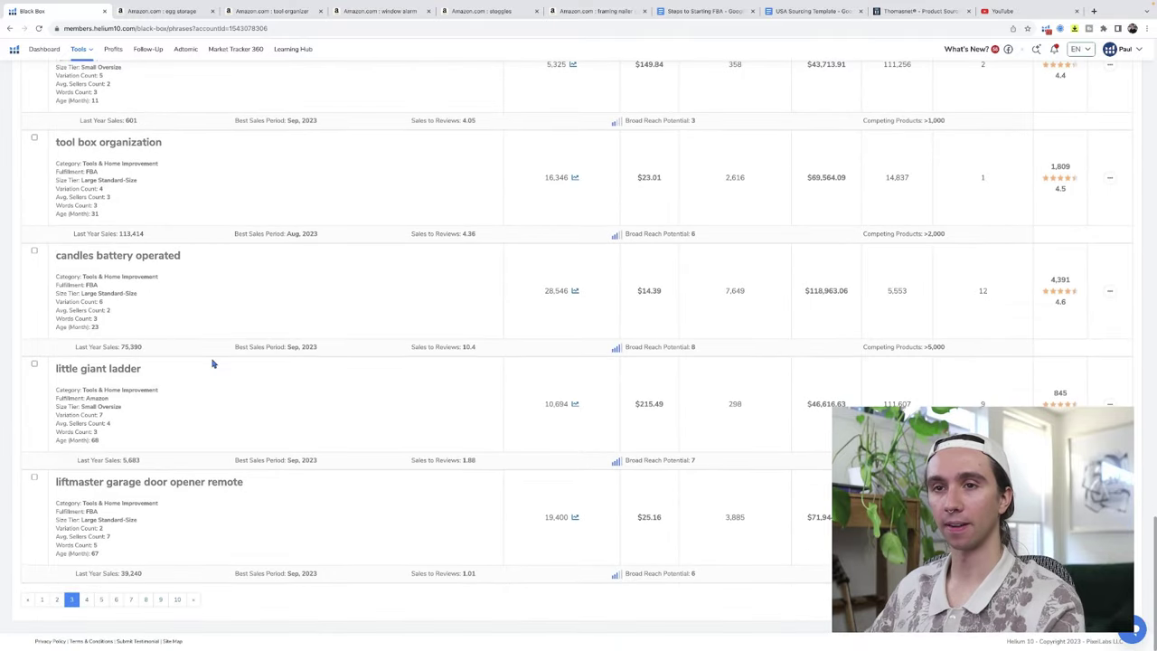
Step: Go to the fourth page of keyword results and examine its phrases, prices and review counts for product ideas
{"action": "left_click", "coordinate": [86, 600]}
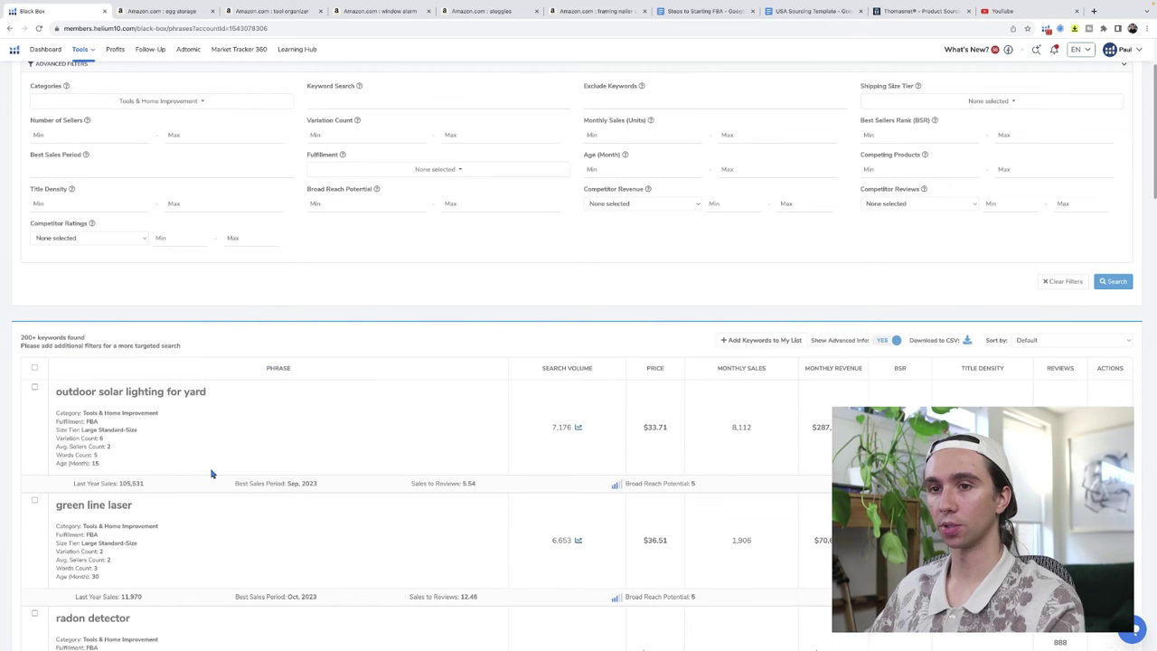
{"action": "scroll", "coordinate": [210, 474], "scroll_direction": "down", "scroll_amount": 1}
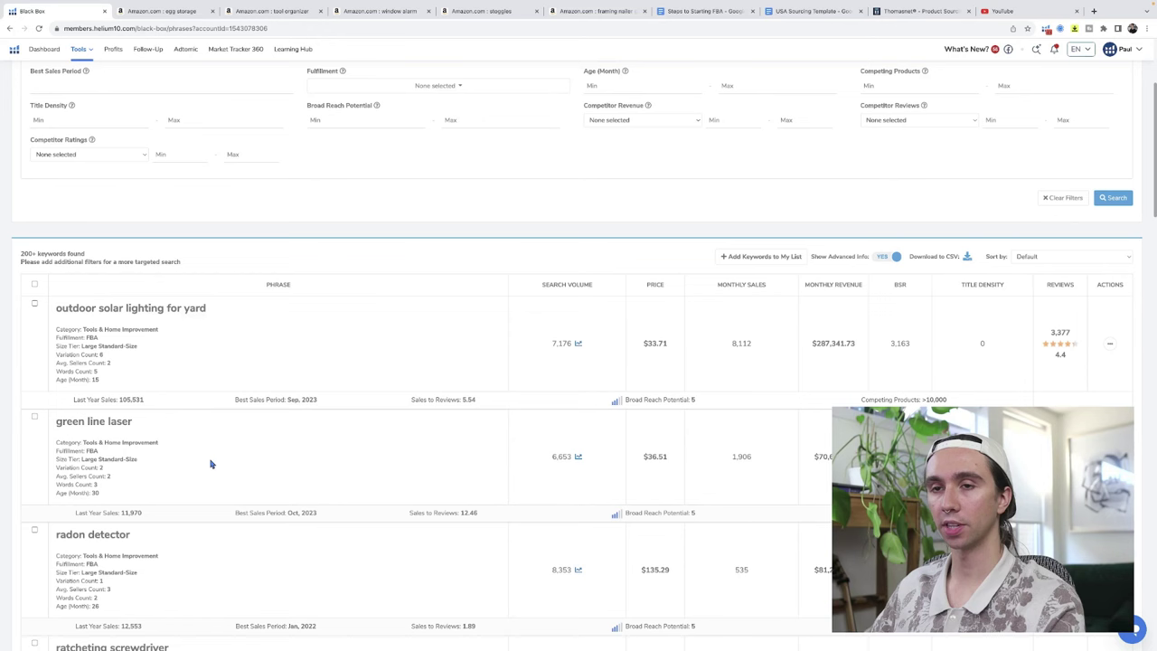
{"action": "scroll", "coordinate": [211, 464], "scroll_direction": "down", "scroll_amount": 1}
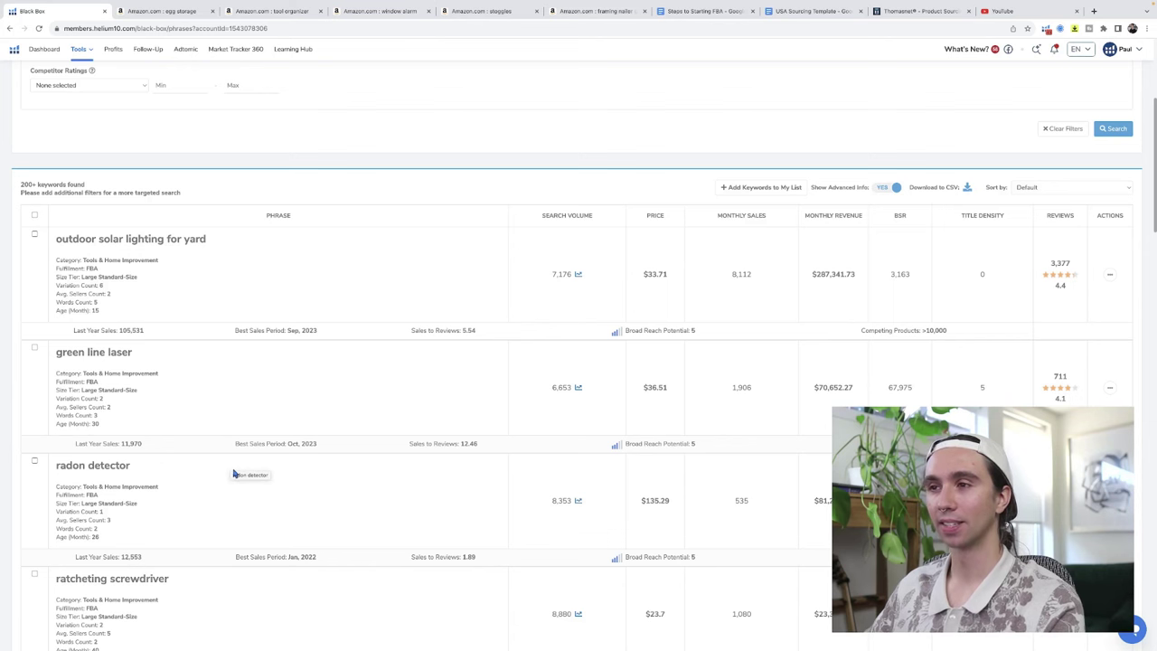
{"action": "scroll", "coordinate": [233, 473], "scroll_direction": "down", "scroll_amount": 1}
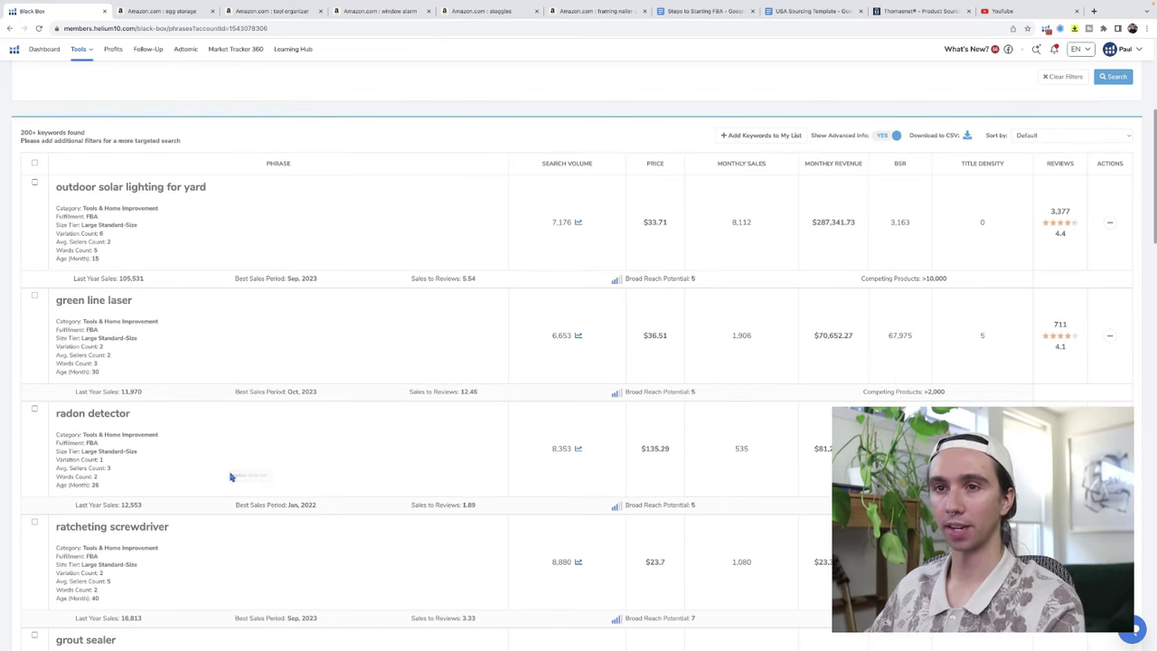
{"action": "scroll", "coordinate": [230, 478], "scroll_direction": "down", "scroll_amount": 1}
{"action": "scroll", "coordinate": [232, 477], "scroll_direction": "down", "scroll_amount": 1}
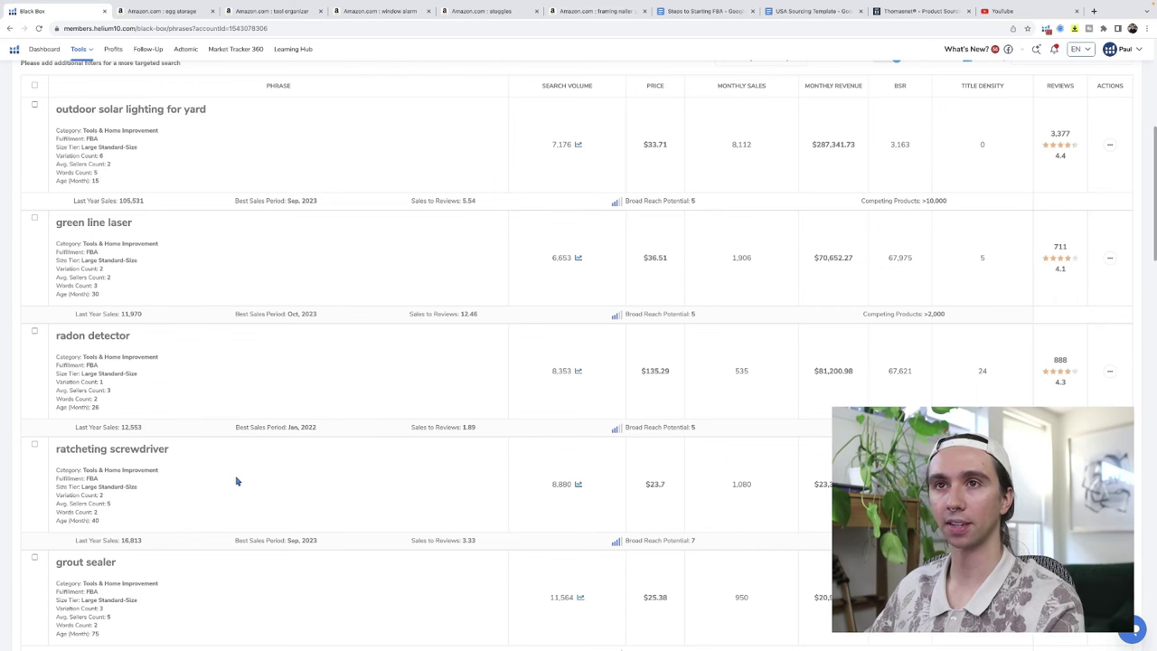
{"action": "scroll", "coordinate": [233, 422], "scroll_direction": "down", "scroll_amount": 8}
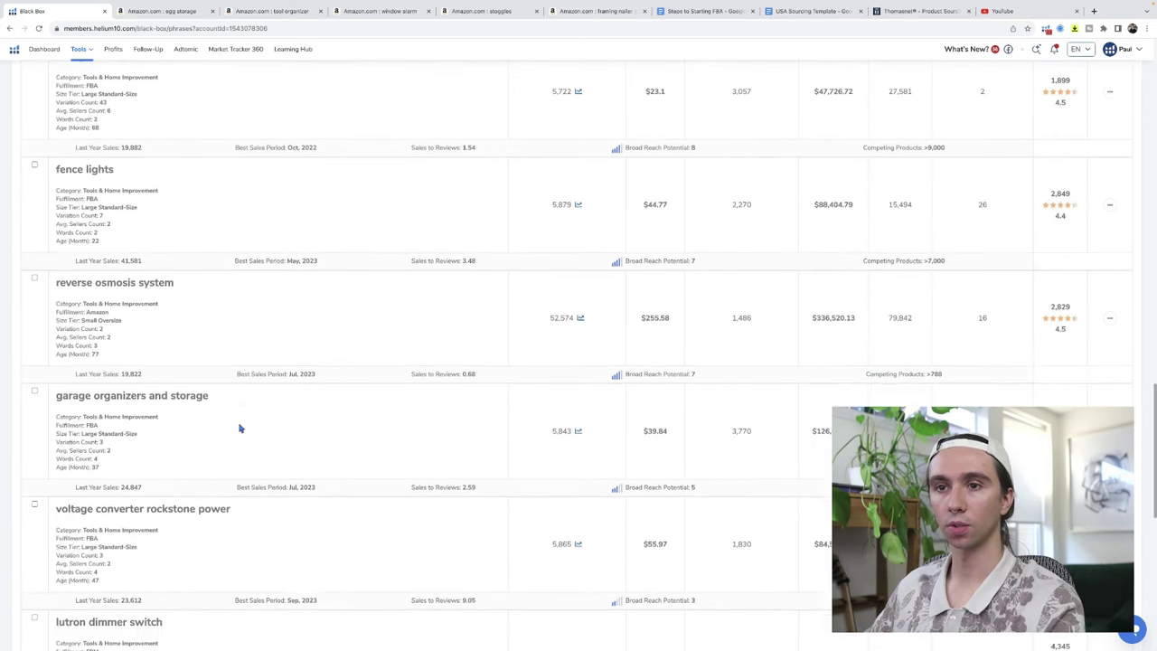
{"action": "scroll", "coordinate": [240, 428], "scroll_direction": "down", "scroll_amount": 3}
{"action": "scroll", "coordinate": [240, 427], "scroll_direction": "down", "scroll_amount": 2}
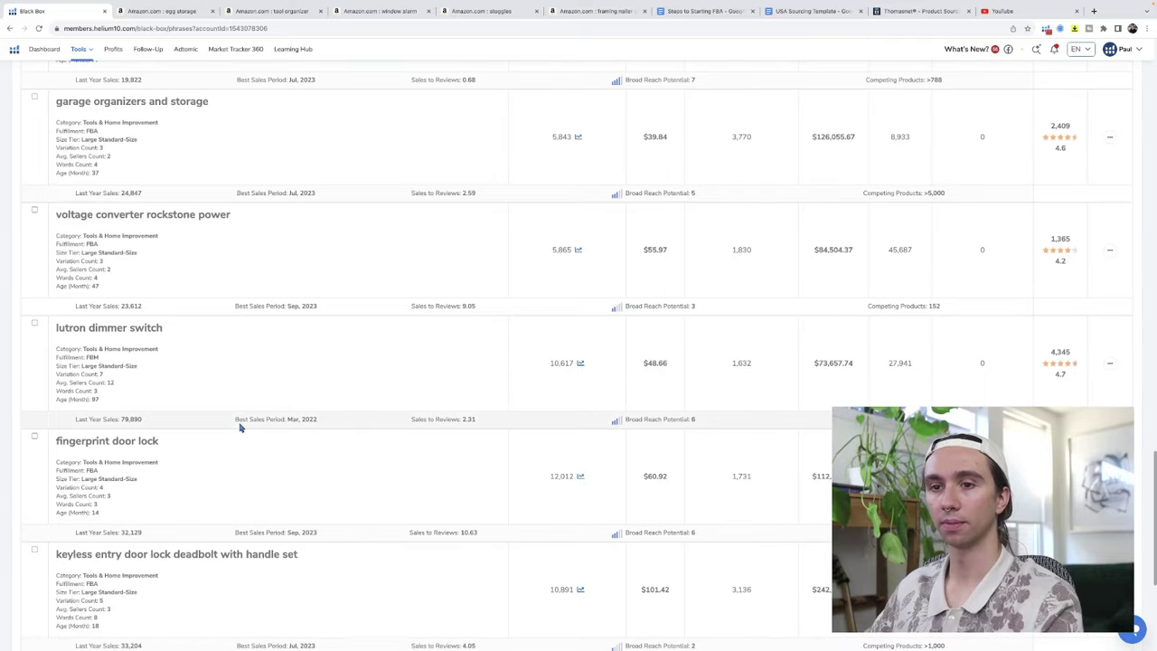
{"action": "scroll", "coordinate": [240, 427], "scroll_direction": "down", "scroll_amount": 6}
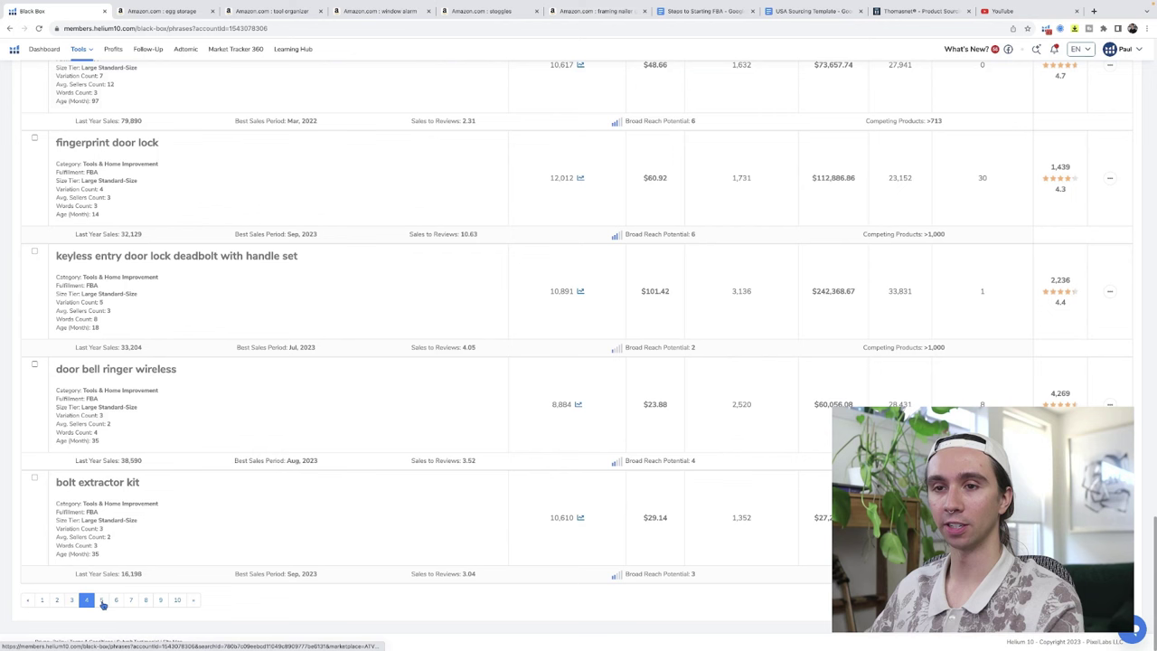
Step: Go to the fifth page of keyword results and examine all its phrases for promising products
{"action": "left_click", "coordinate": [103, 600]}
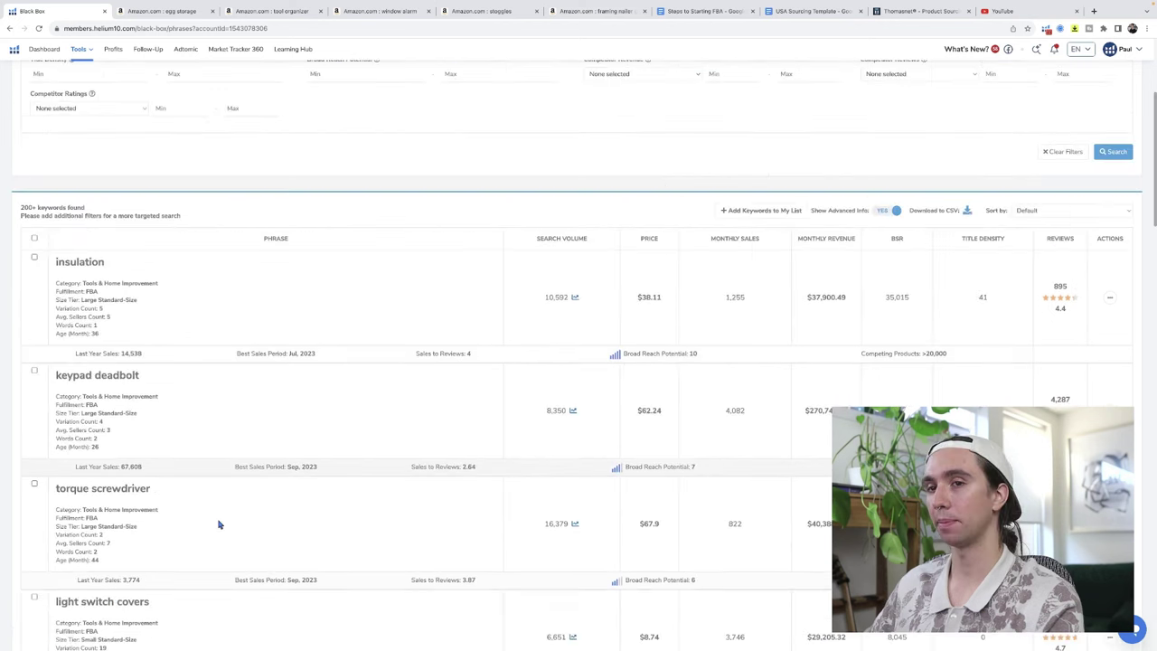
{"action": "scroll", "coordinate": [218, 522], "scroll_direction": "down", "scroll_amount": 2}
{"action": "scroll", "coordinate": [215, 526], "scroll_direction": "down", "scroll_amount": 1}
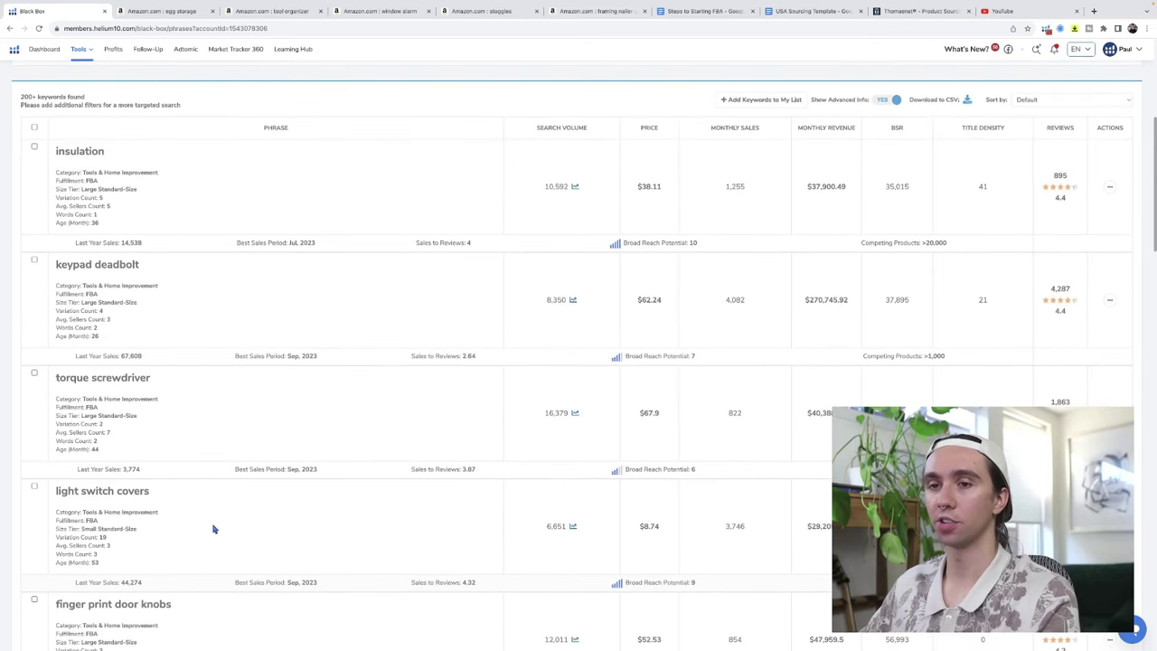
{"action": "scroll", "coordinate": [215, 529], "scroll_direction": "down", "scroll_amount": 3}
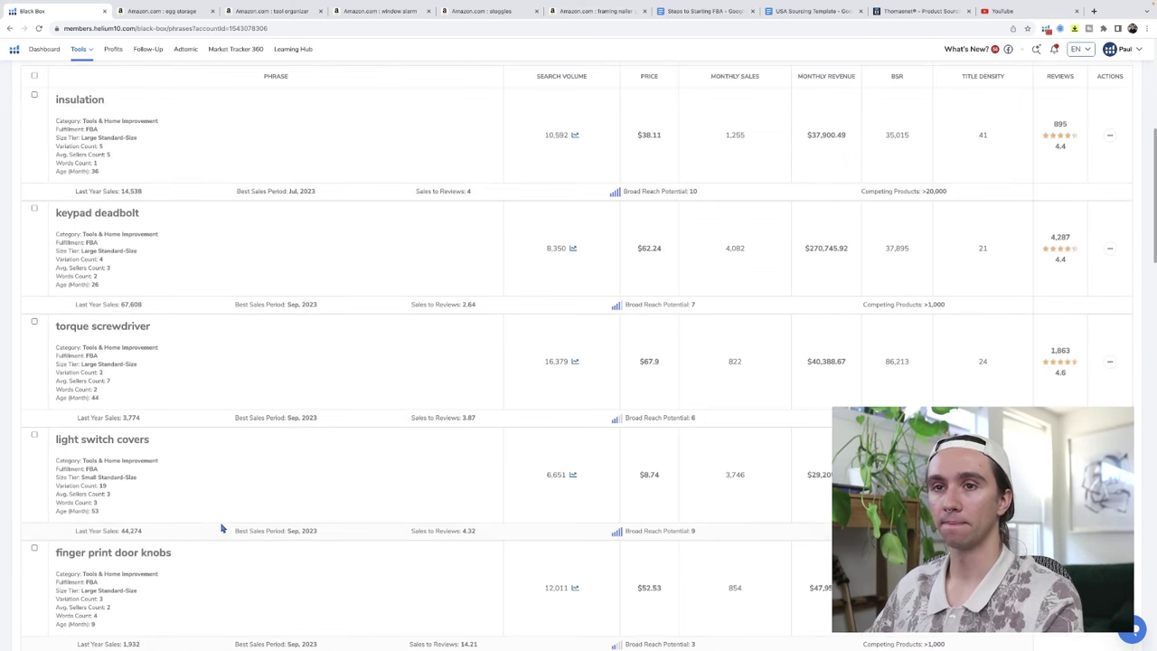
{"action": "scroll", "coordinate": [221, 529], "scroll_direction": "down", "scroll_amount": 5}
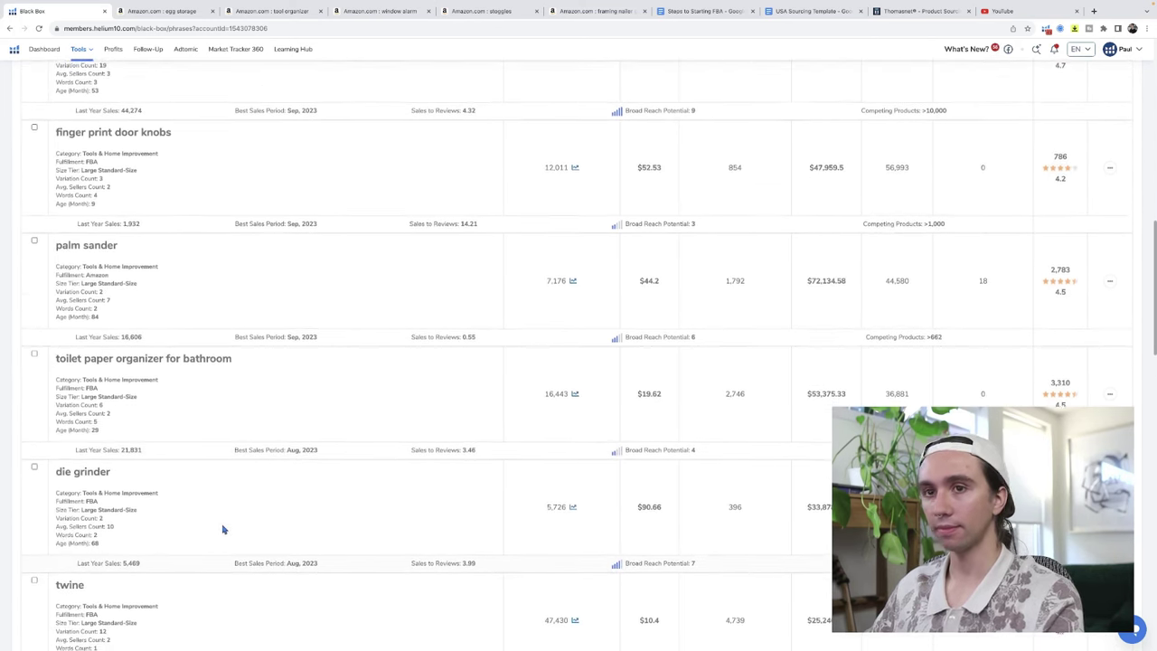
{"action": "scroll", "coordinate": [224, 530], "scroll_direction": "down", "scroll_amount": 1}
{"action": "scroll", "coordinate": [226, 531], "scroll_direction": "down", "scroll_amount": 1}
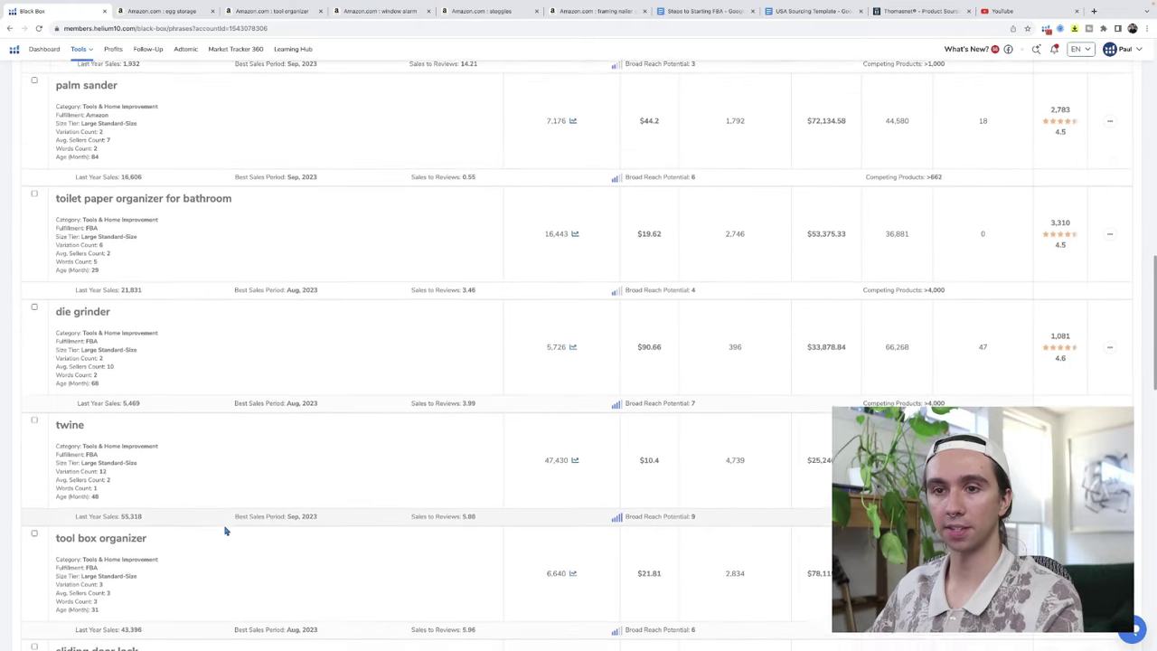
{"action": "scroll", "coordinate": [225, 532], "scroll_direction": "down", "scroll_amount": 2}
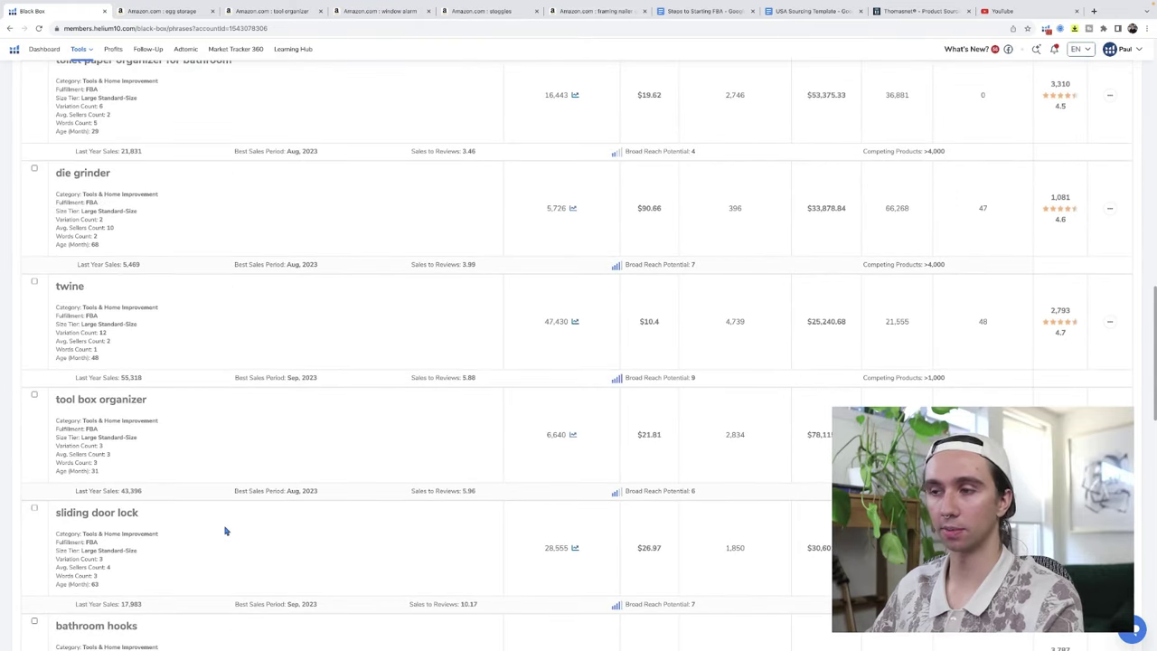
{"action": "scroll", "coordinate": [226, 531], "scroll_direction": "down", "scroll_amount": 2}
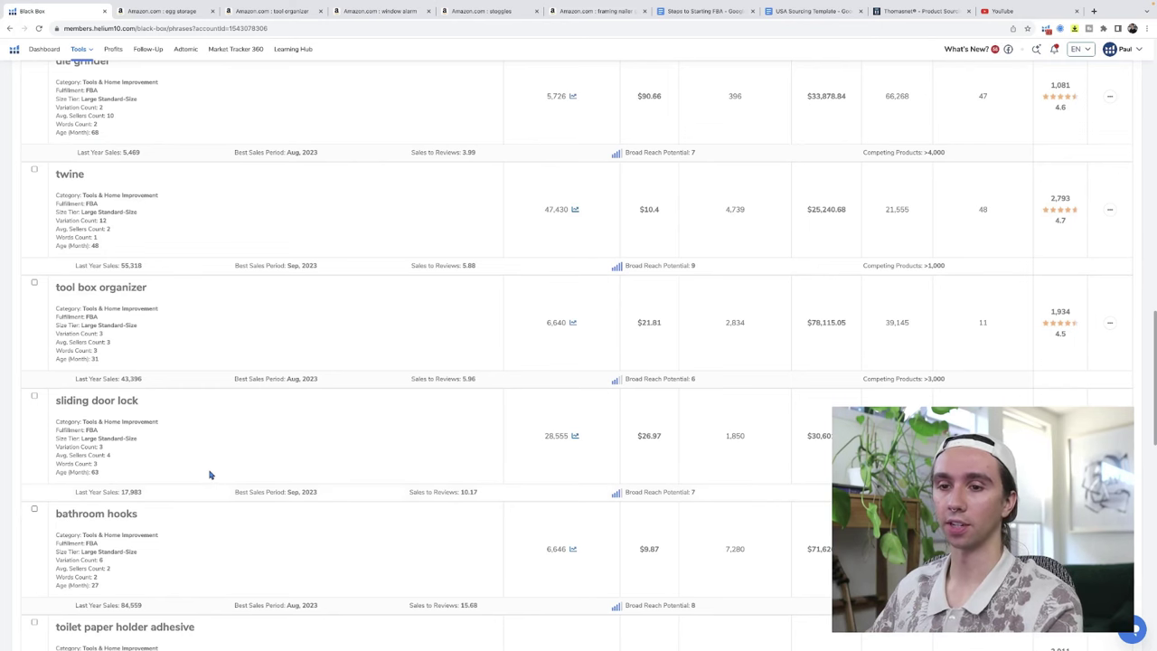
{"action": "scroll", "coordinate": [210, 474], "scroll_direction": "down", "scroll_amount": 3}
{"action": "scroll", "coordinate": [210, 475], "scroll_direction": "down", "scroll_amount": 5}
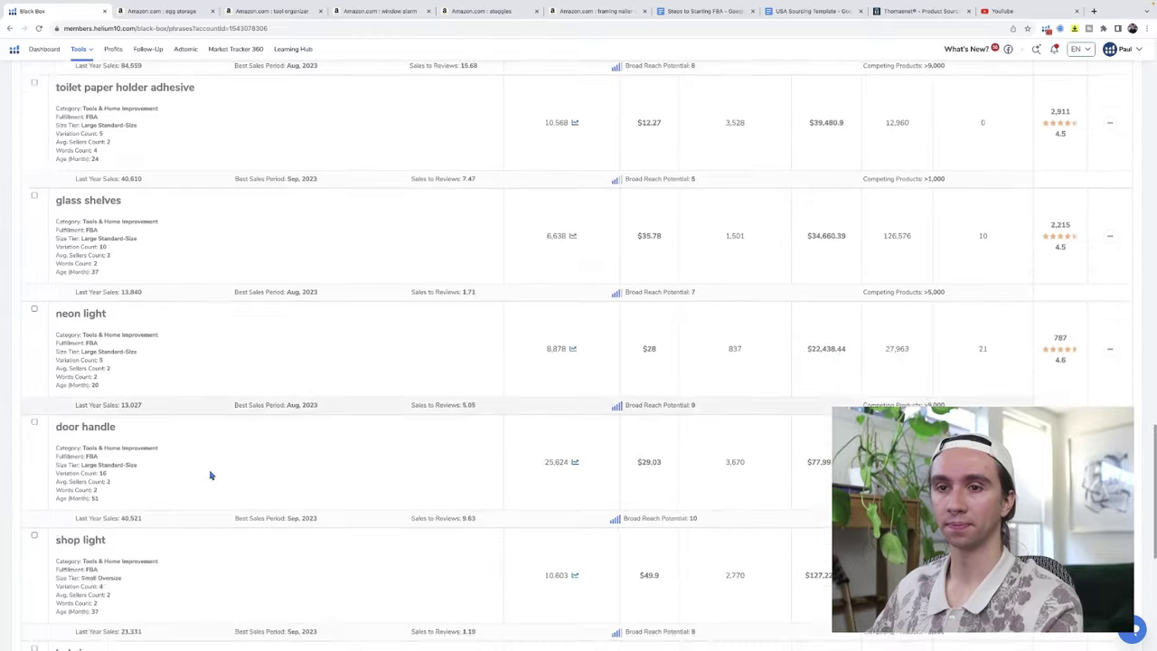
{"action": "scroll", "coordinate": [209, 475], "scroll_direction": "down", "scroll_amount": 1}
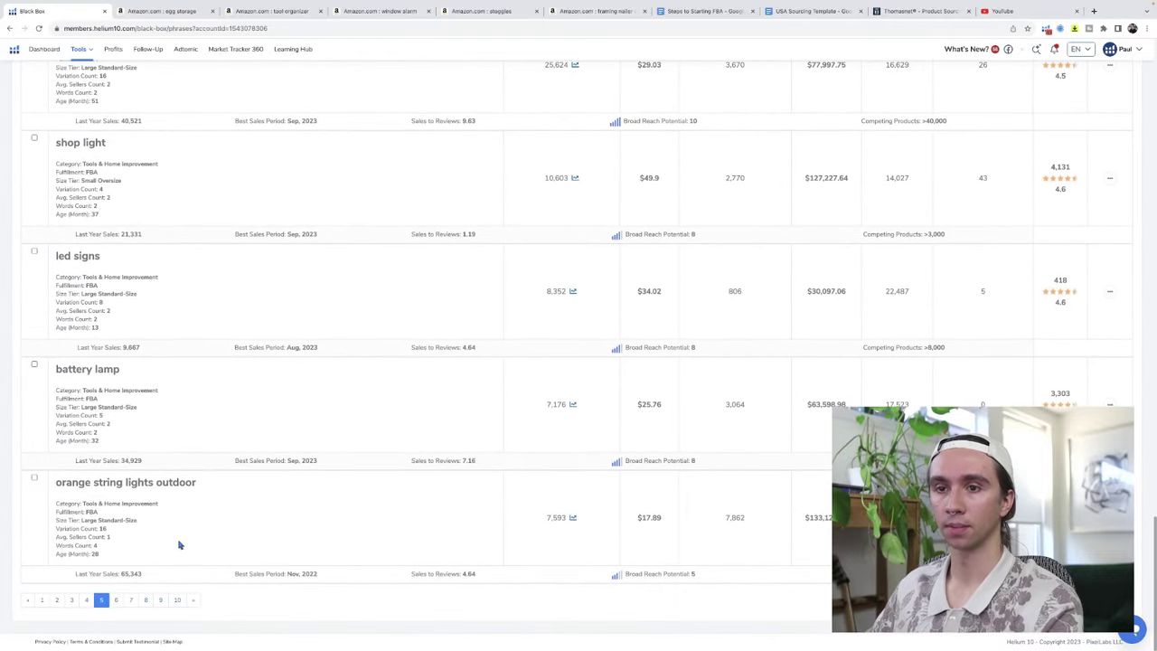
Step: Go to the sixth page of keyword results and skim its phrases down to the end
{"action": "left_click", "coordinate": [118, 601]}
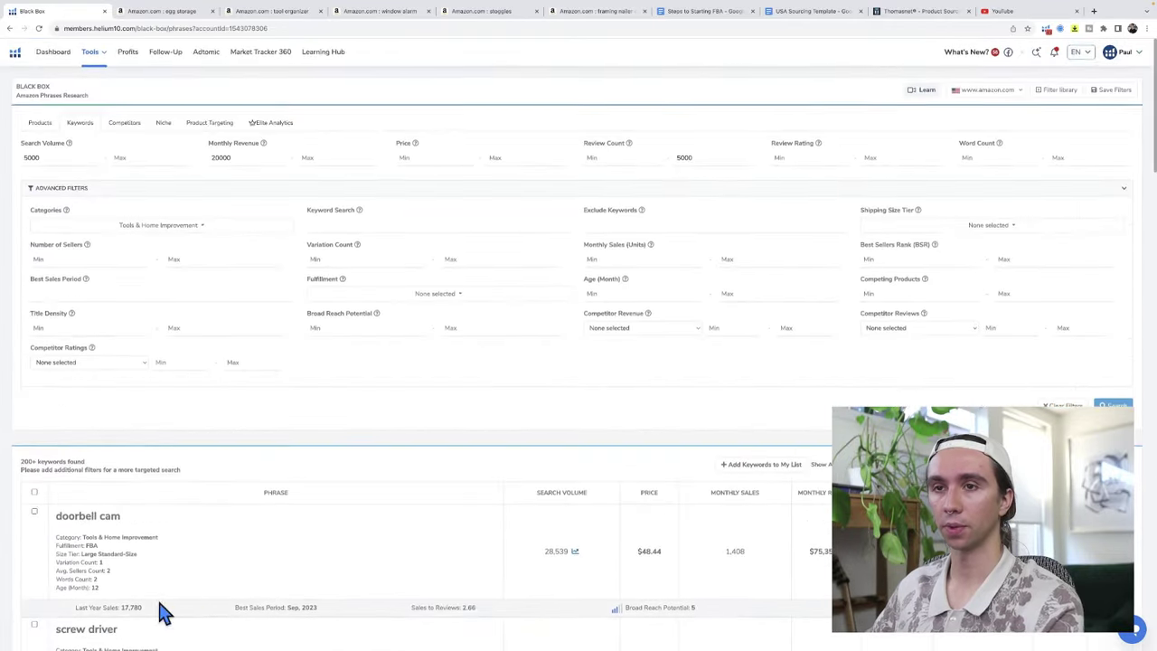
{"action": "scroll", "coordinate": [252, 548], "scroll_direction": "down", "scroll_amount": 10}
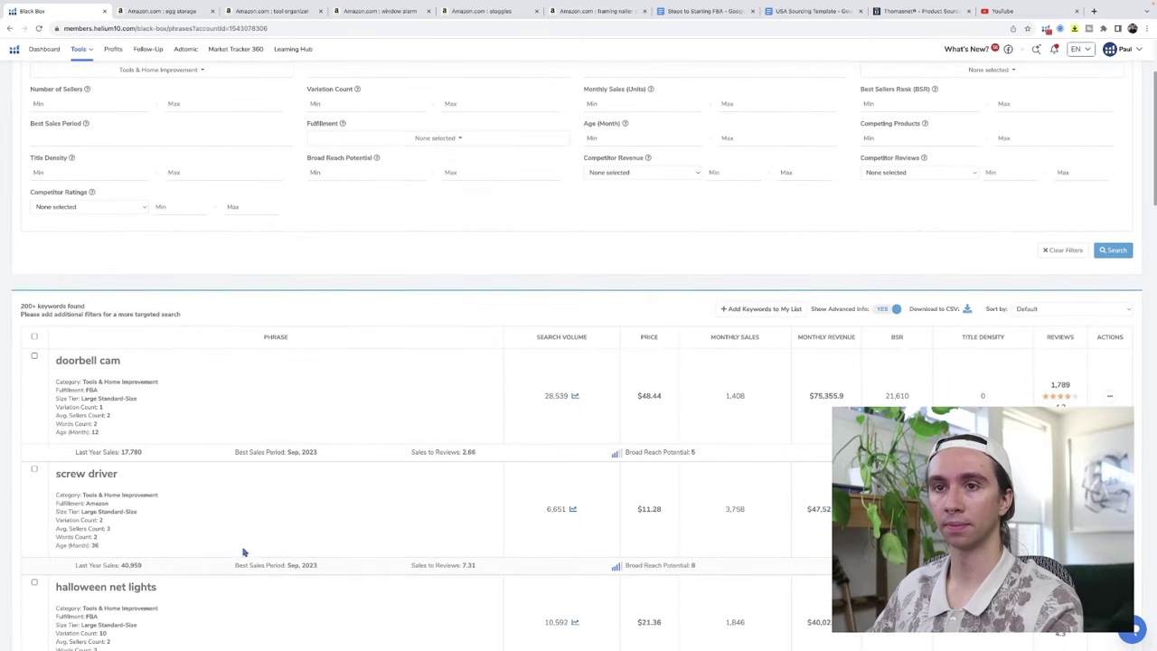
{"action": "scroll", "coordinate": [243, 555], "scroll_direction": "down", "scroll_amount": 5}
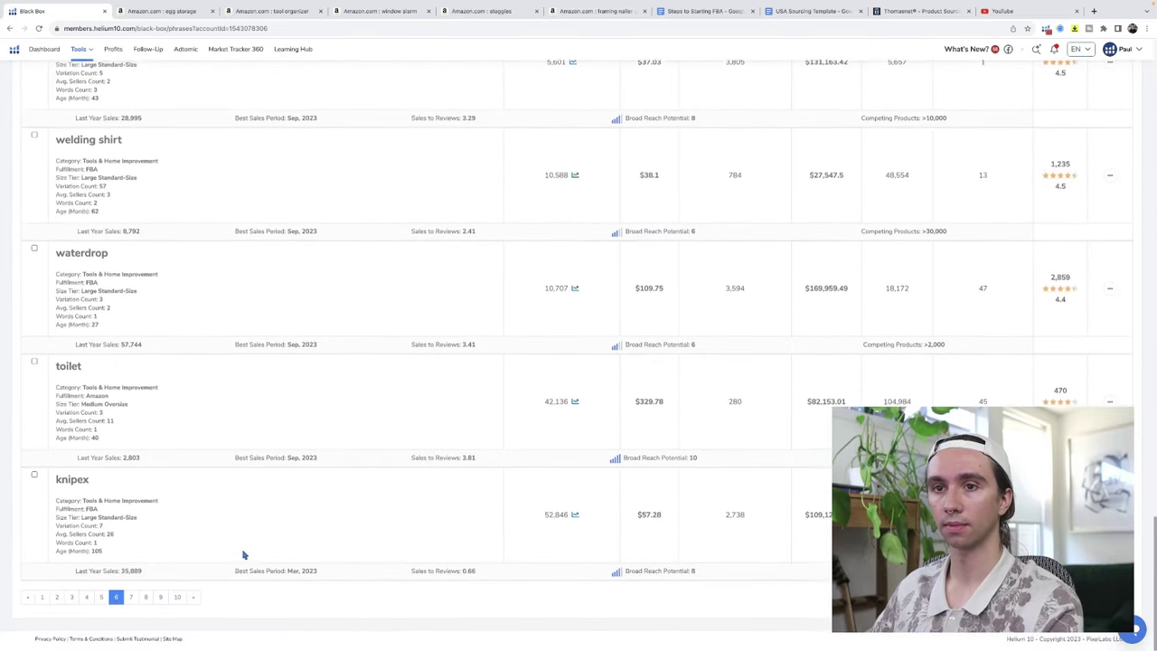
Step: Go to the seventh page of keyword results and open the Amazon search for "garage floor epoxy kit"
{"action": "left_click", "coordinate": [131, 601]}
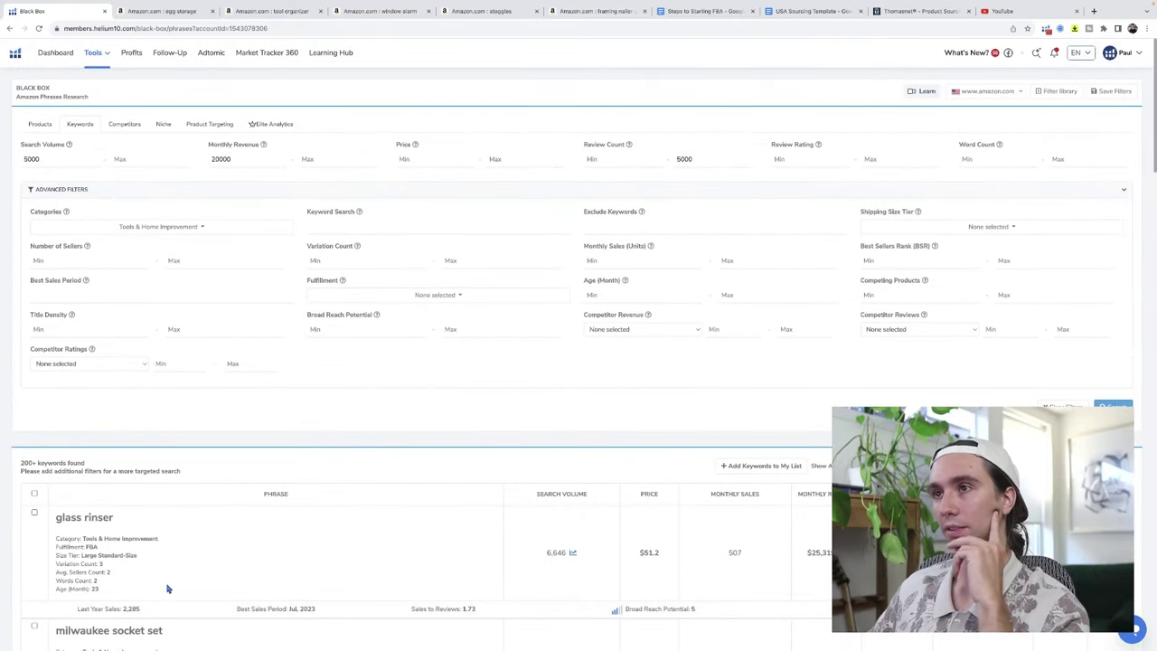
{"action": "scroll", "coordinate": [180, 584], "scroll_direction": "down", "scroll_amount": 2}
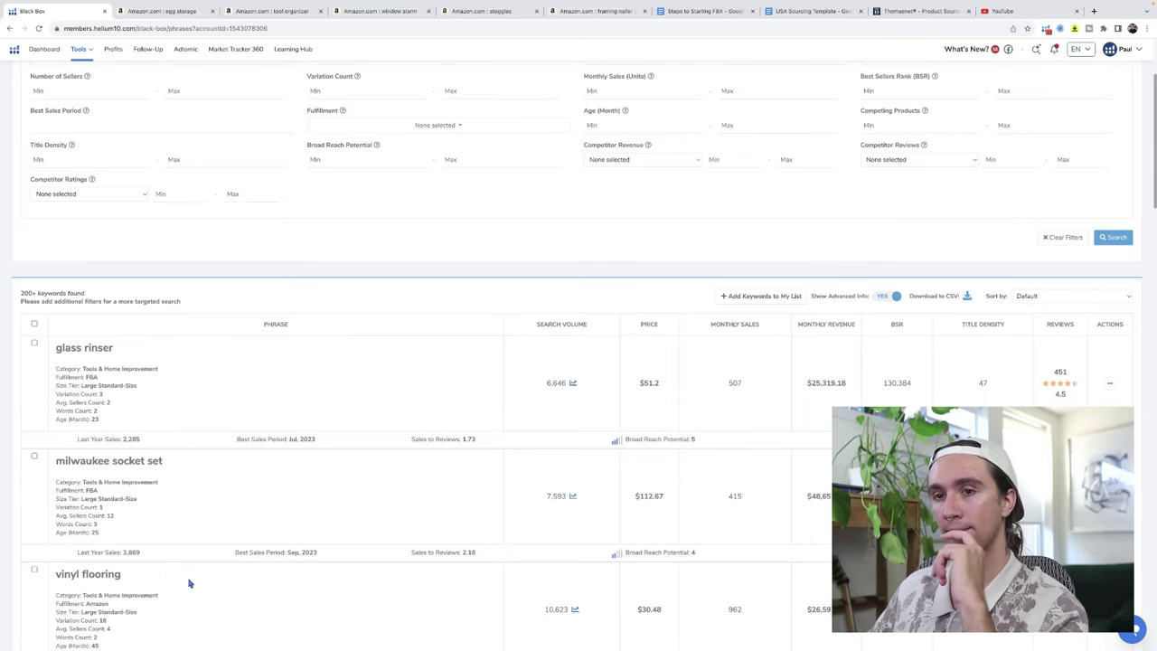
{"action": "scroll", "coordinate": [189, 583], "scroll_direction": "down", "scroll_amount": 2}
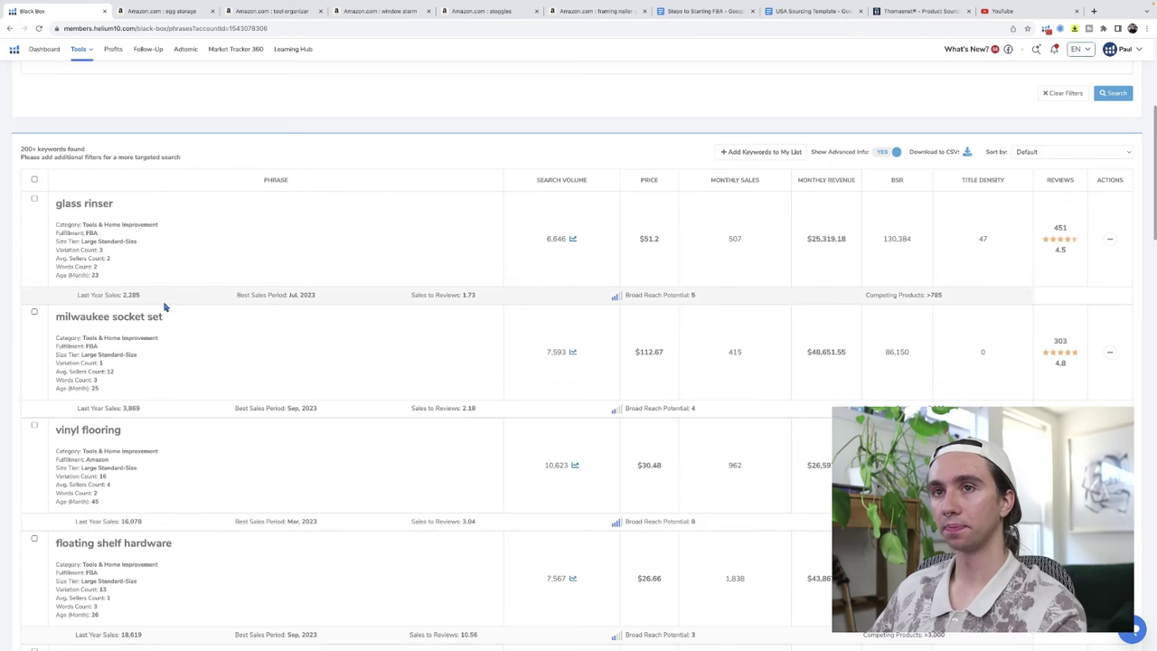
{"action": "scroll", "coordinate": [212, 385], "scroll_direction": "down", "scroll_amount": 3}
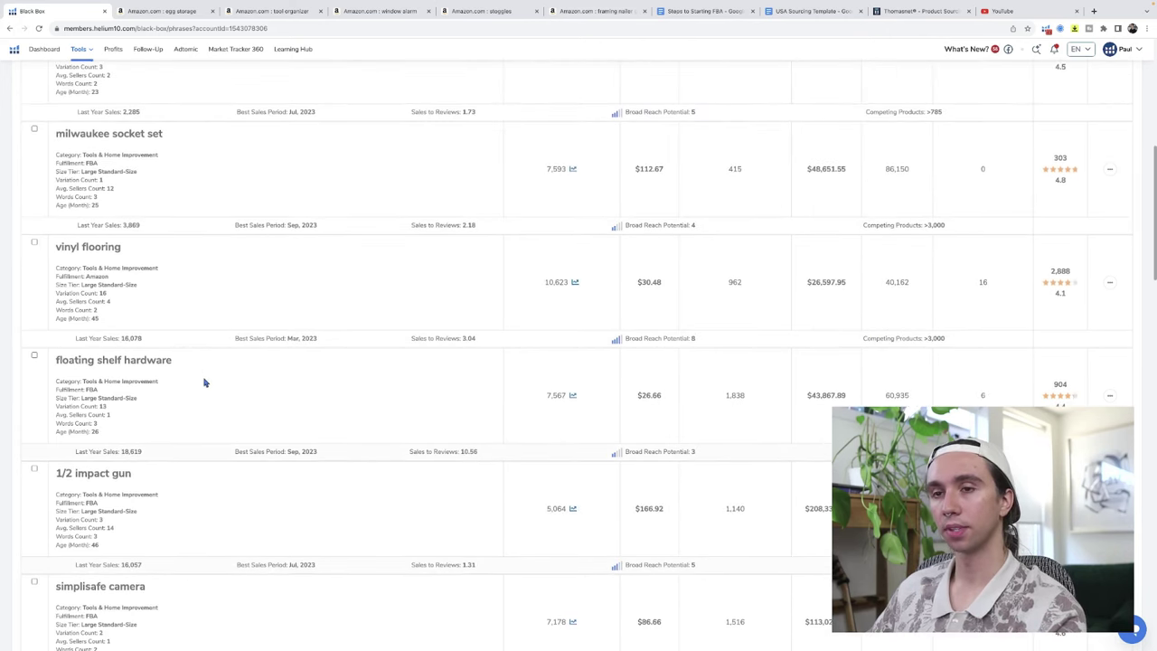
{"action": "scroll", "coordinate": [204, 383], "scroll_direction": "down", "scroll_amount": 2}
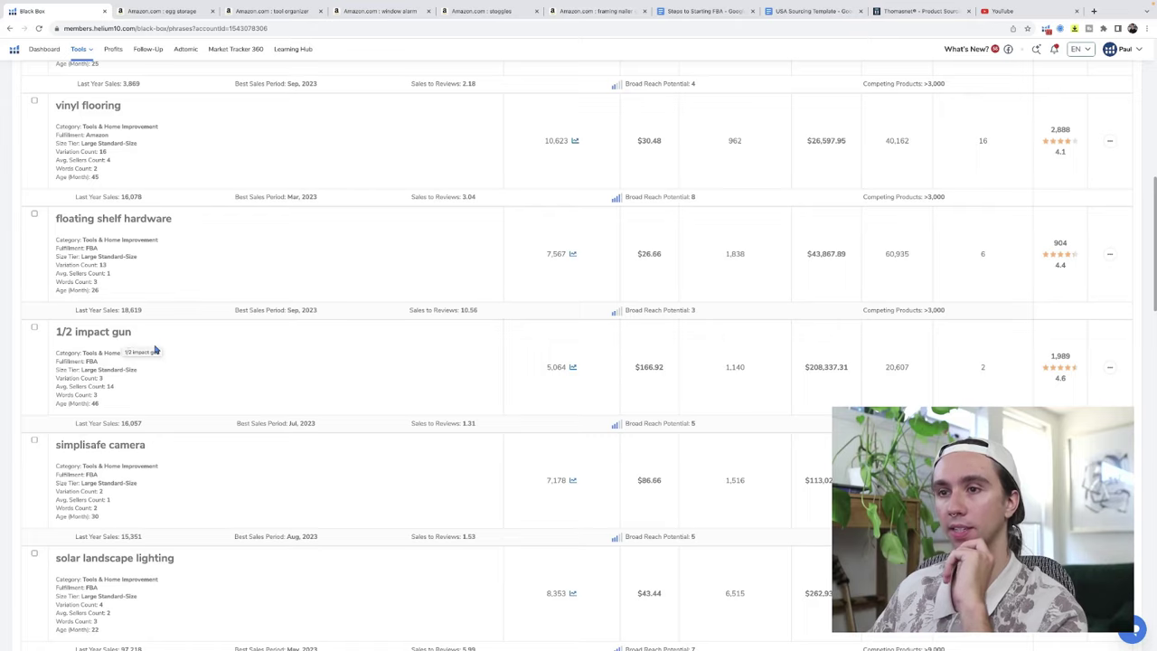
{"action": "scroll", "coordinate": [155, 349], "scroll_direction": "down", "scroll_amount": 10}
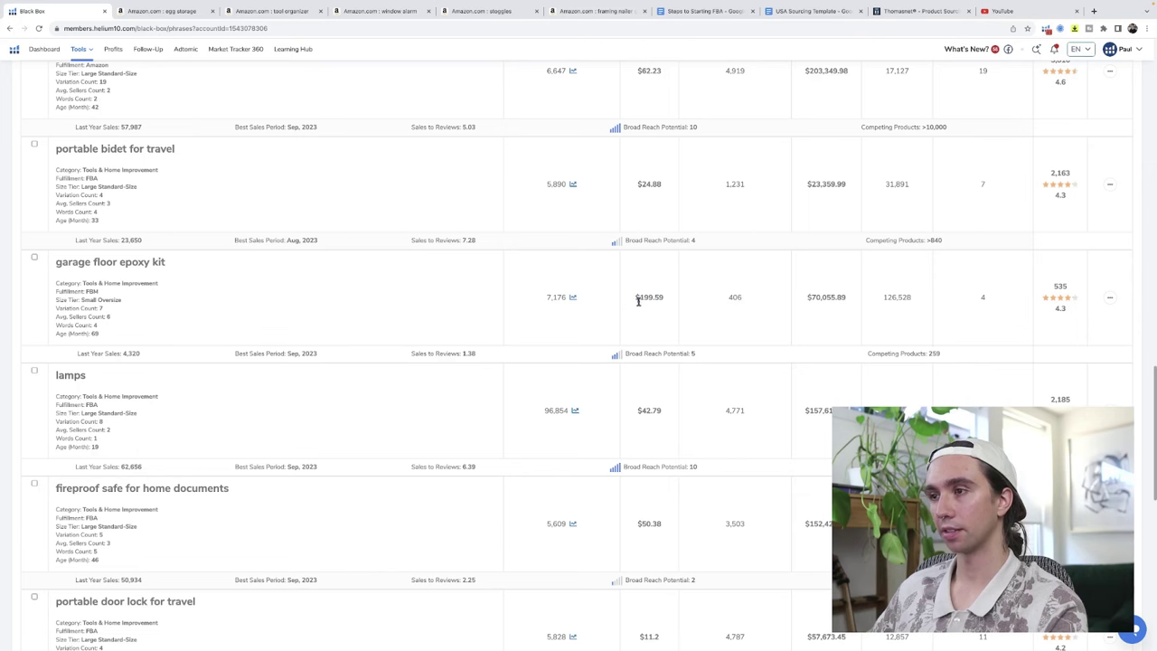
{"action": "left_click", "coordinate": [1108, 305]}
{"action": "left_click", "coordinate": [1080, 315]}
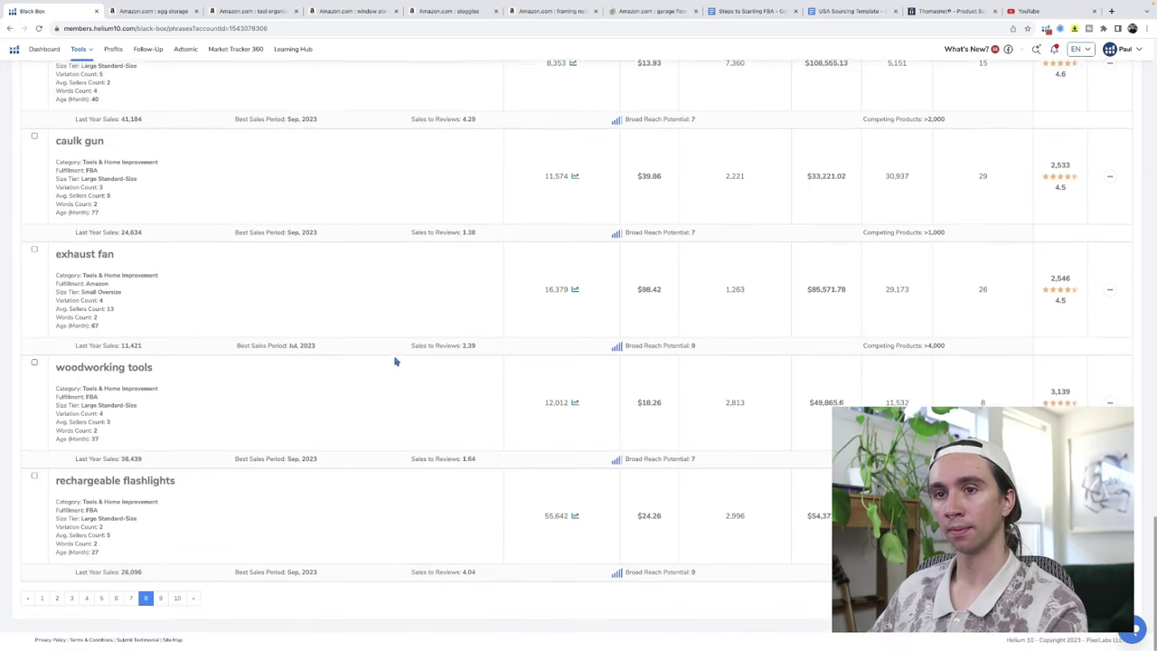
Step: Go to the ninth page of keyword results and examine its phrases for product ideas
{"action": "left_click", "coordinate": [159, 597]}
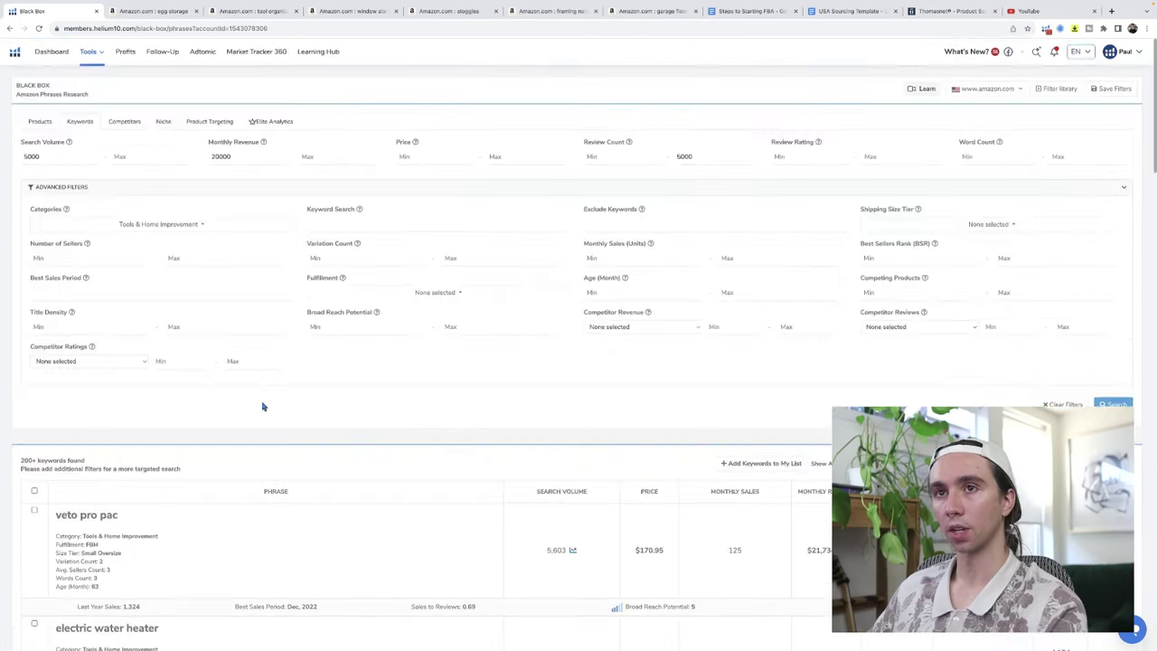
{"action": "scroll", "coordinate": [254, 531], "scroll_direction": "down", "scroll_amount": 5}
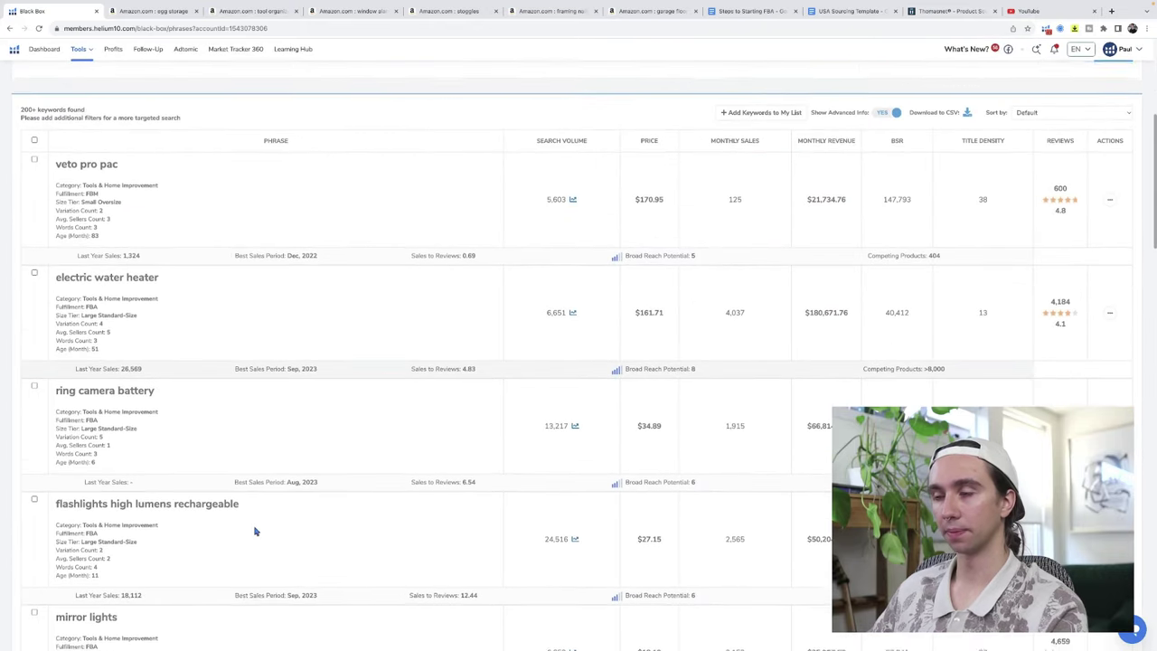
{"action": "scroll", "coordinate": [255, 531], "scroll_direction": "down", "scroll_amount": 2}
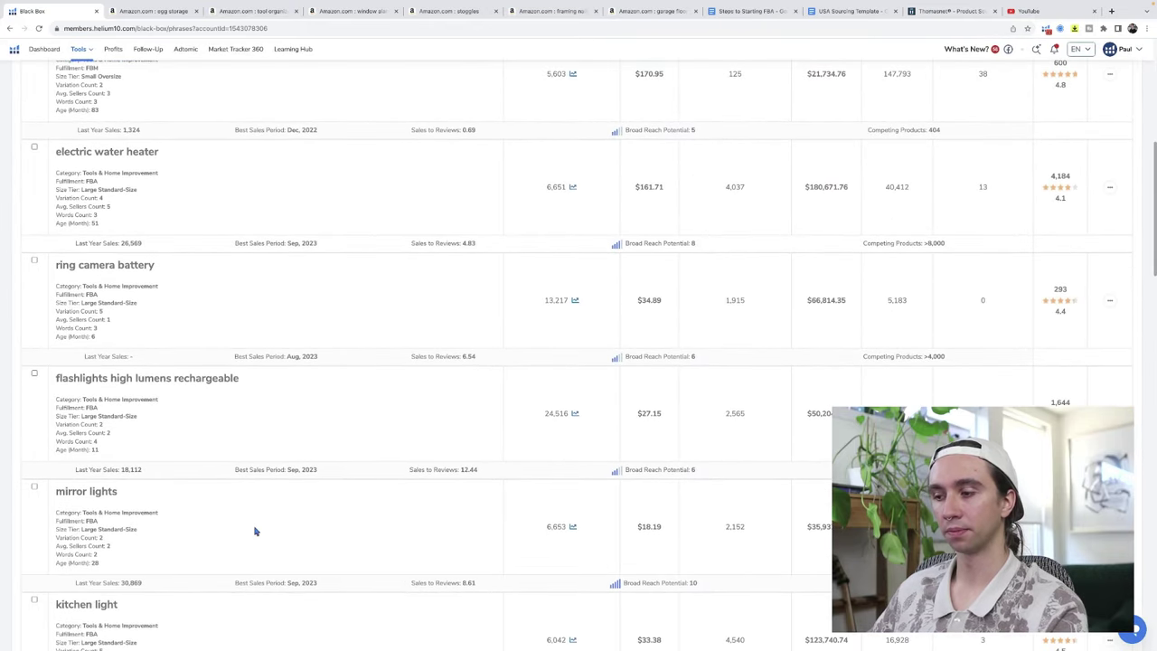
{"action": "scroll", "coordinate": [254, 531], "scroll_direction": "down", "scroll_amount": 1}
{"action": "scroll", "coordinate": [255, 531], "scroll_direction": "up", "scroll_amount": 2}
{"action": "scroll", "coordinate": [255, 529], "scroll_direction": "up", "scroll_amount": 1}
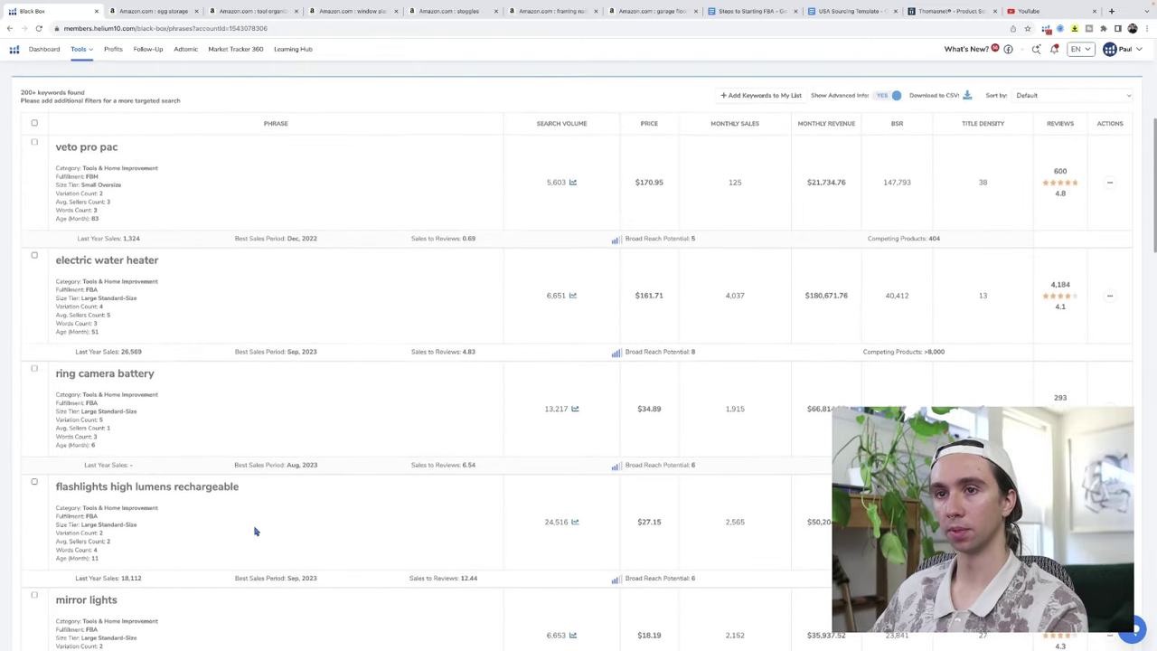
{"action": "scroll", "coordinate": [255, 532], "scroll_direction": "down", "scroll_amount": 10}
{"action": "scroll", "coordinate": [255, 531], "scroll_direction": "down", "scroll_amount": 1}
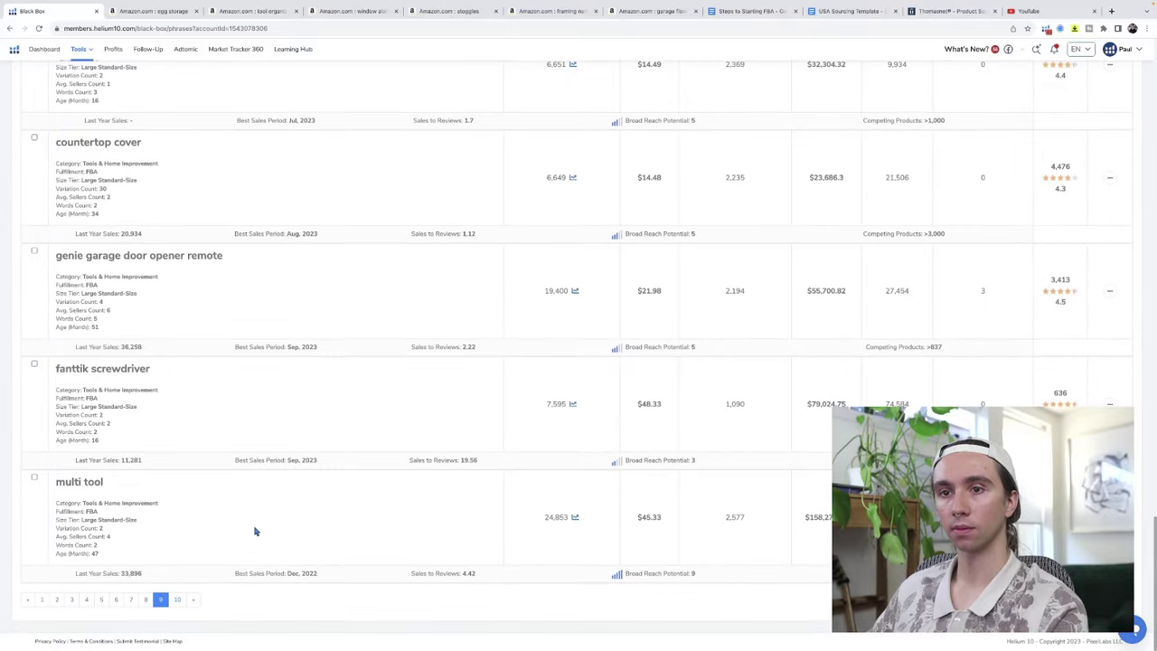
Step: Go to the tenth page of keyword results, review its phrases and open the Amazon search for "tool organizers and storage"
{"action": "left_click", "coordinate": [178, 601]}
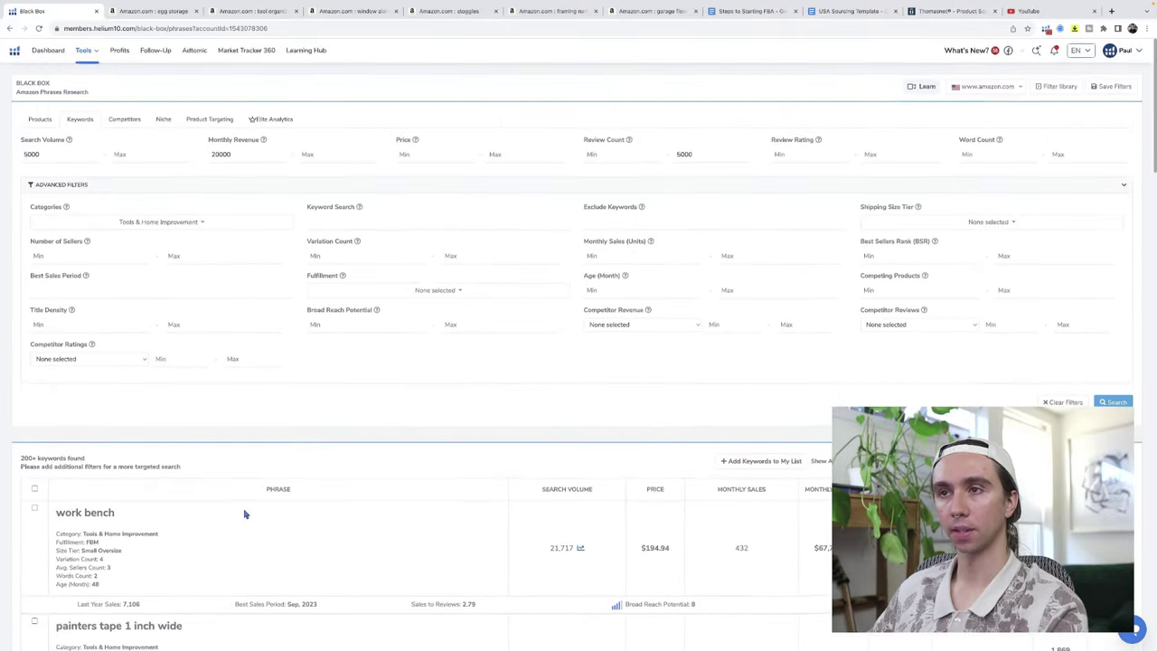
{"action": "scroll", "coordinate": [249, 522], "scroll_direction": "down", "scroll_amount": 4}
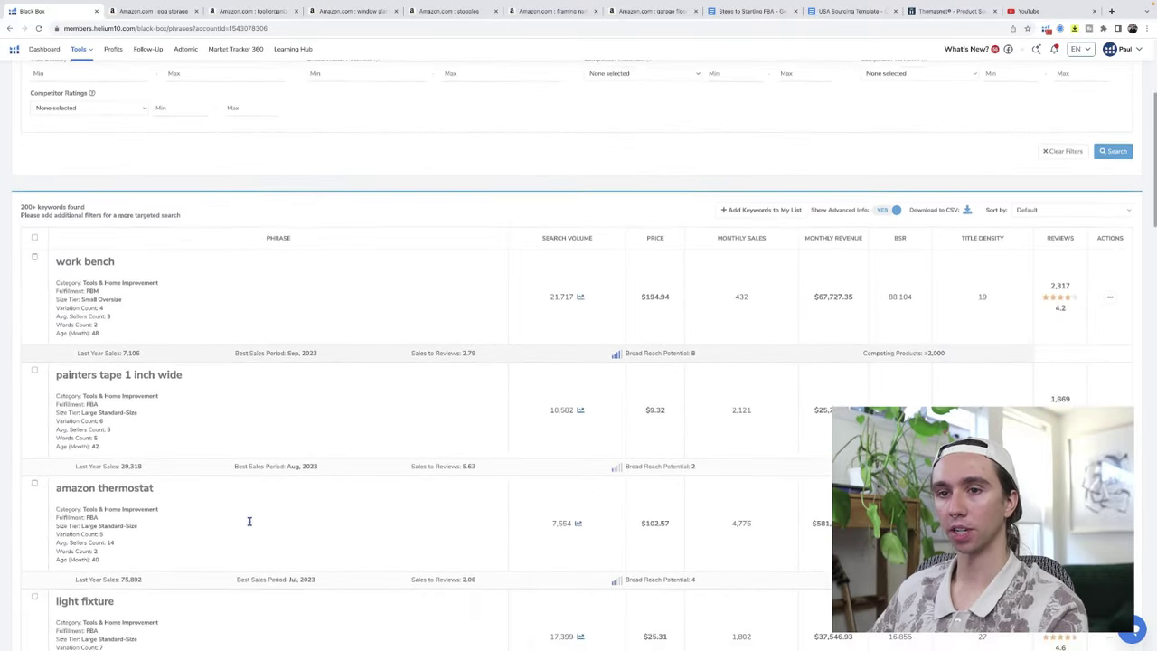
{"action": "scroll", "coordinate": [251, 527], "scroll_direction": "down", "scroll_amount": 12}
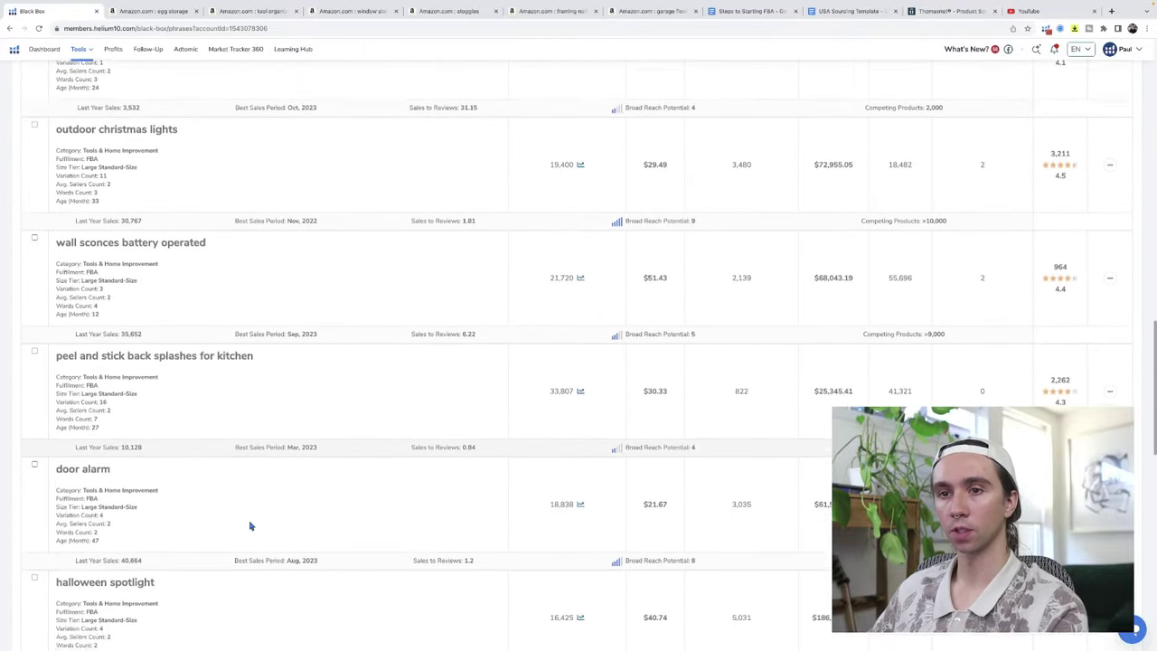
{"action": "scroll", "coordinate": [251, 527], "scroll_direction": "down", "scroll_amount": 3}
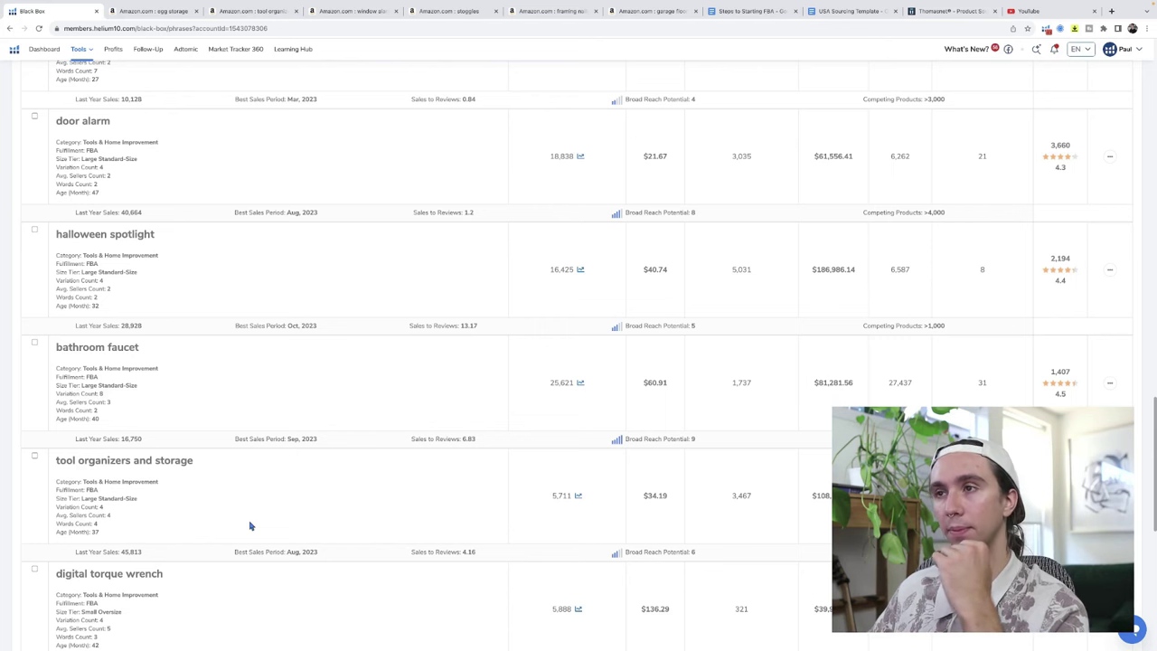
{"action": "scroll", "coordinate": [250, 526], "scroll_direction": "down", "scroll_amount": 2}
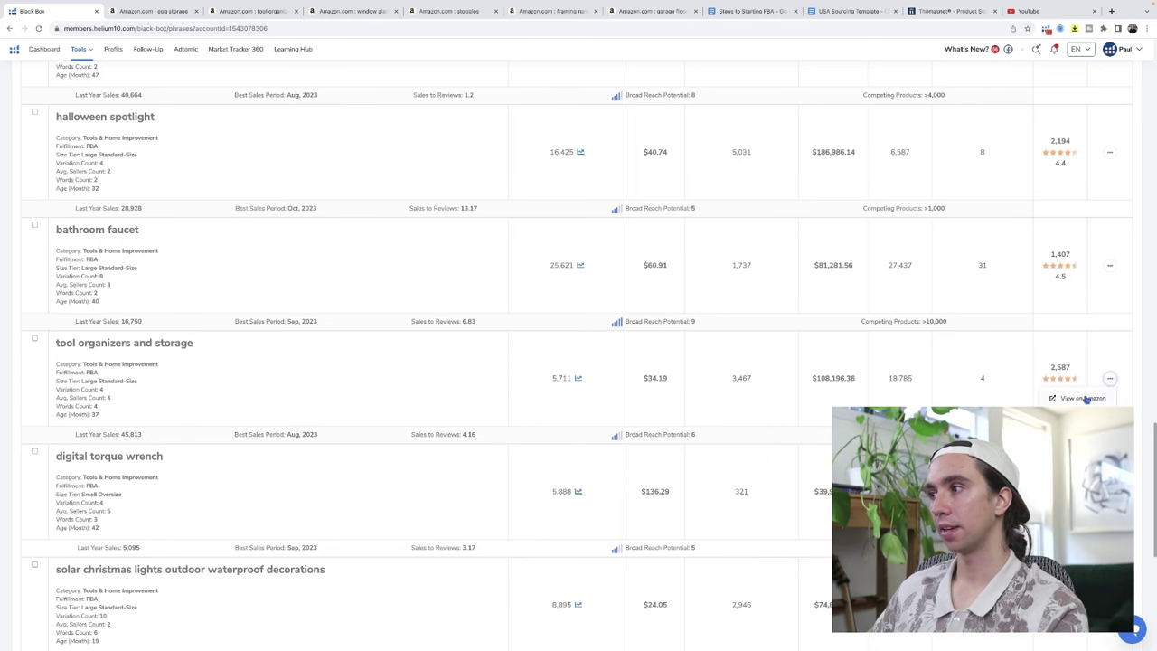
{"action": "left_click", "coordinate": [1110, 379]}
Step: Open the Amazon search for the "garage organizer" phrase near the end of the tenth results page
{"action": "scroll", "coordinate": [581, 351], "scroll_direction": "down", "scroll_amount": 5}
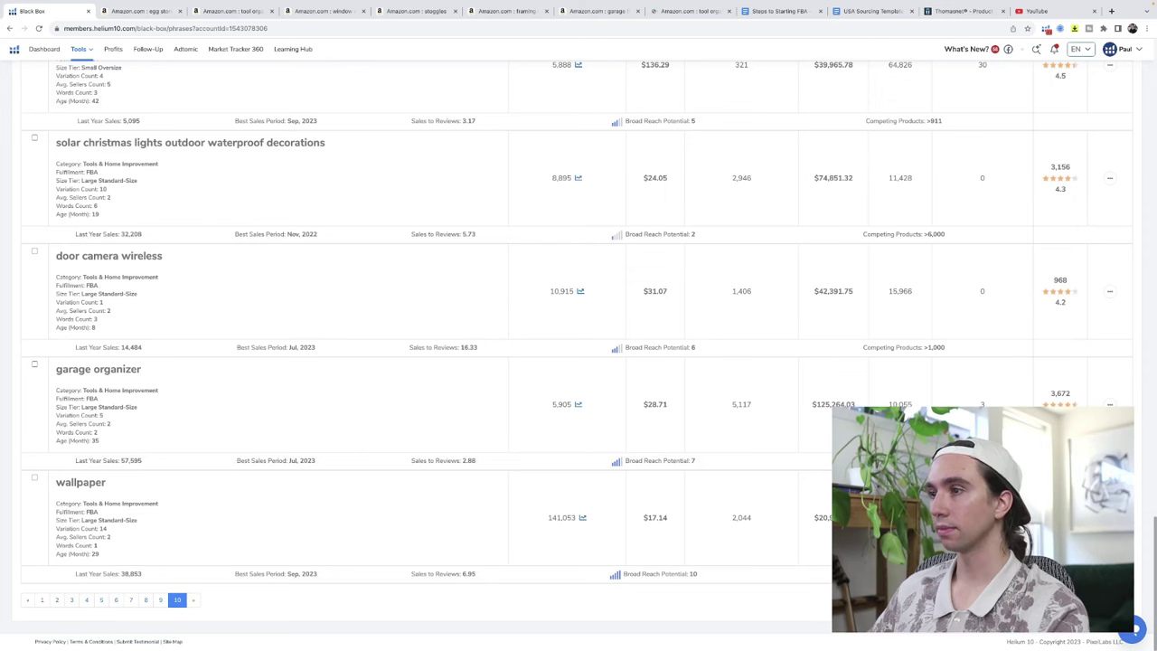
{"action": "left_click", "coordinate": [97, 369]}
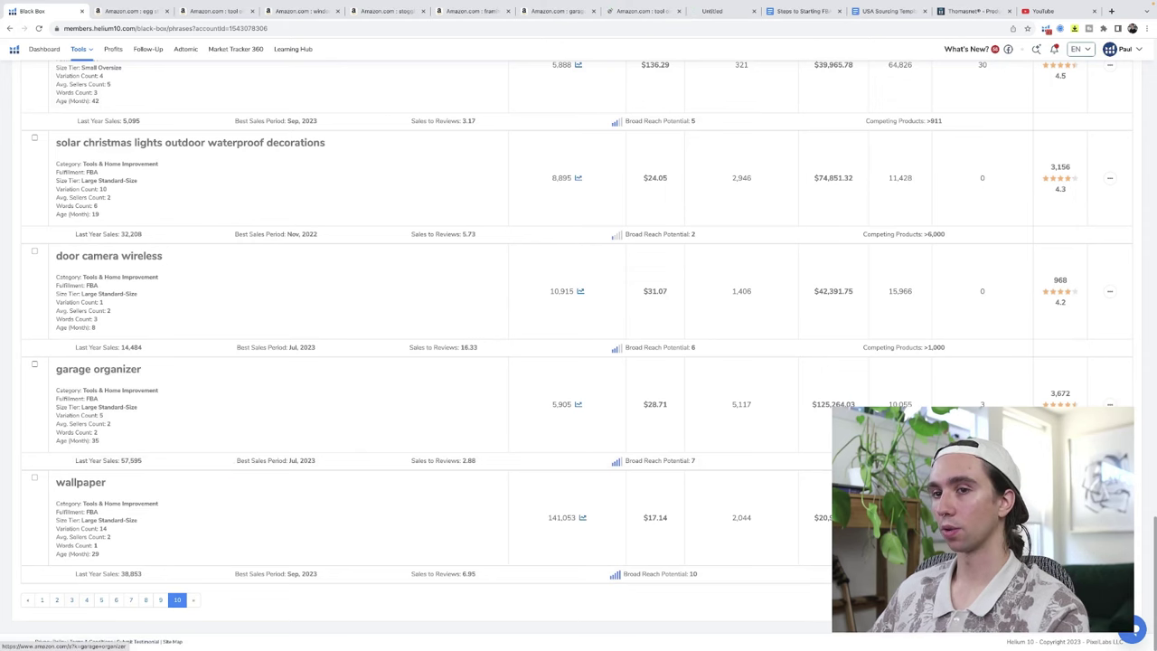
{"action": "scroll", "coordinate": [650, 513], "scroll_direction": "up", "scroll_amount": 15}
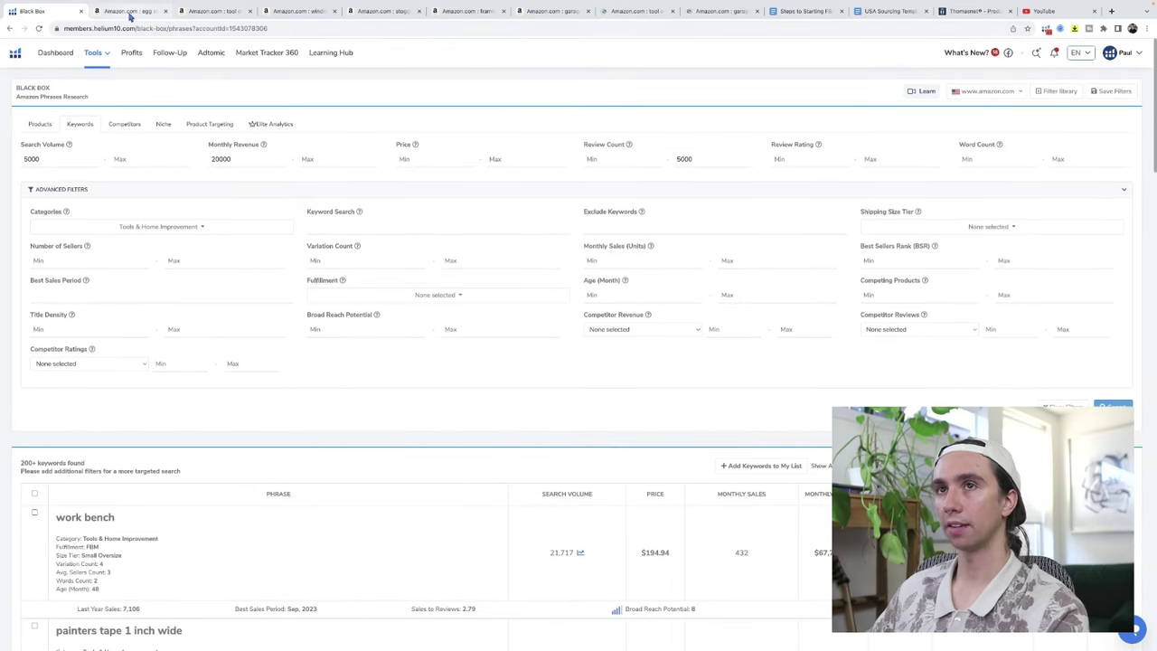
Step: Switch to the "egg storage" Amazon search and examine the listed products' designs, prices and review counts
{"action": "left_click", "coordinate": [130, 16]}
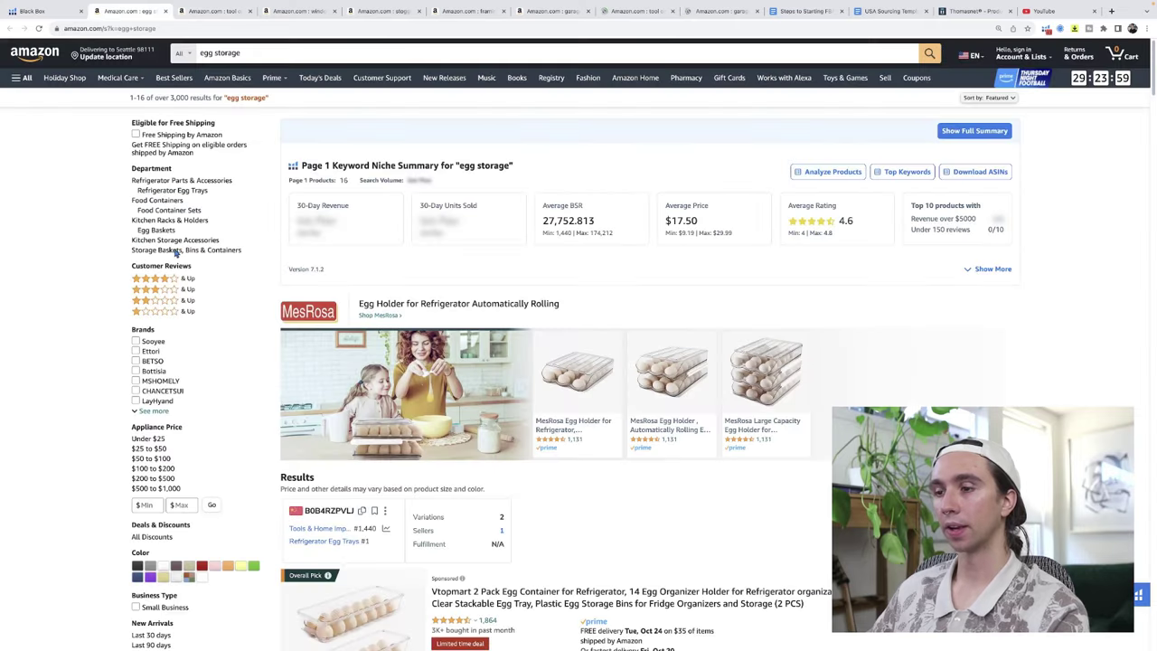
{"action": "mouse_move", "coordinate": [1153, 354]}
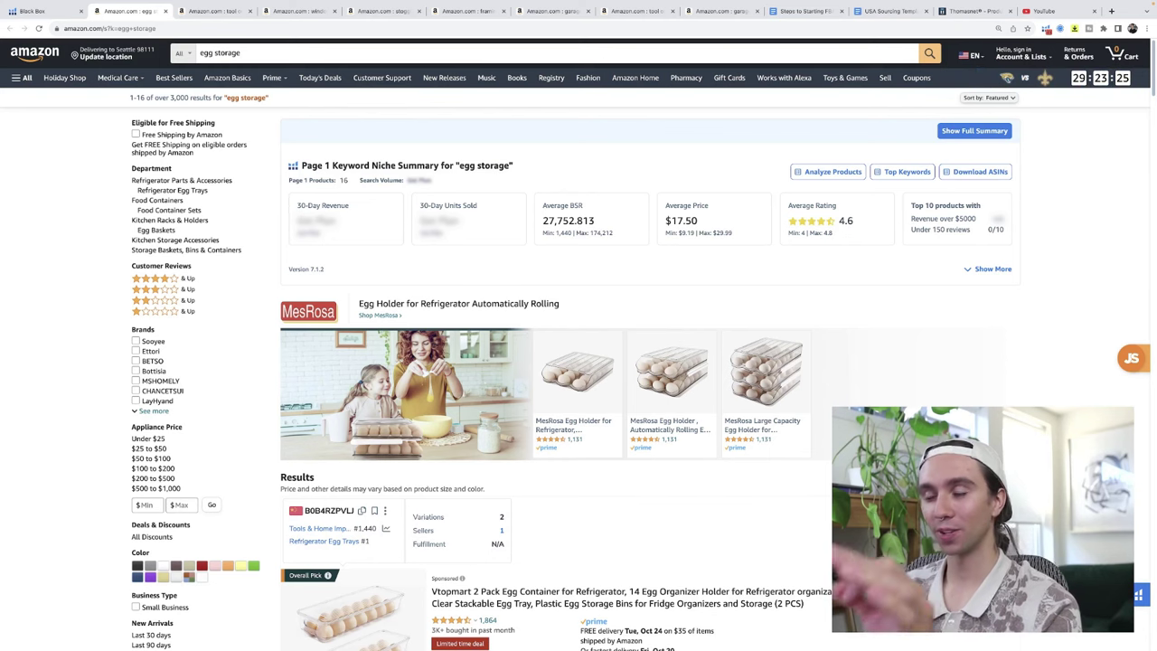
{"action": "scroll", "coordinate": [579, 362], "scroll_direction": "down", "scroll_amount": 3}
{"action": "scroll", "coordinate": [579, 362], "scroll_direction": "down", "scroll_amount": 4}
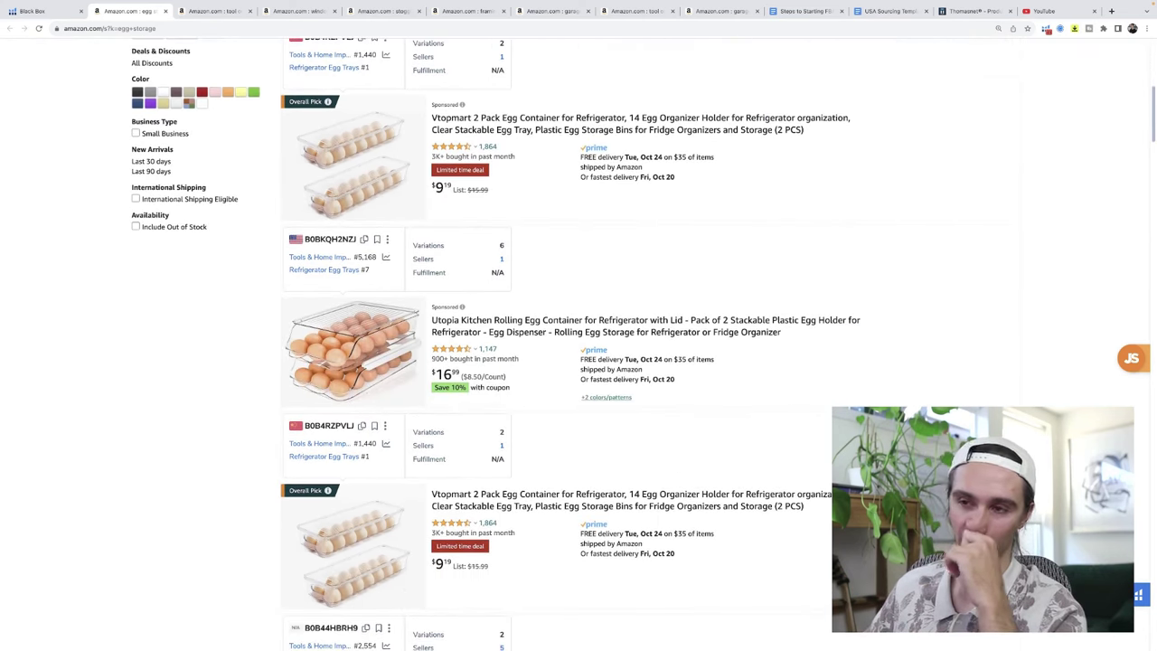
{"action": "scroll", "coordinate": [578, 361], "scroll_direction": "down", "scroll_amount": 1}
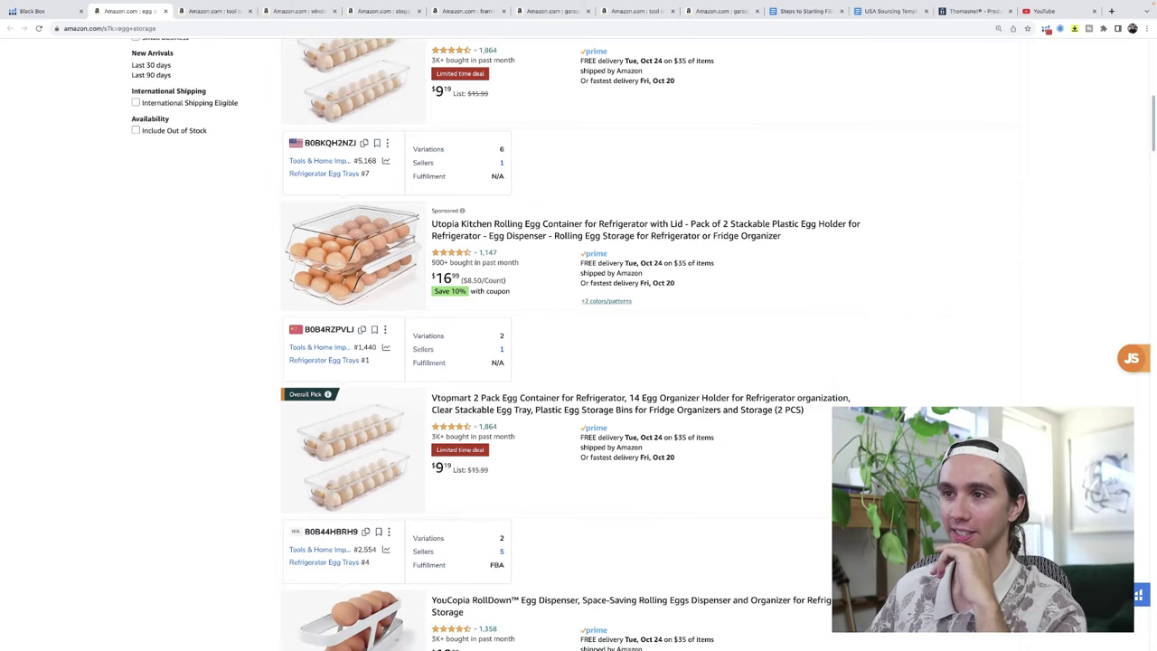
{"action": "scroll", "coordinate": [578, 361], "scroll_direction": "down", "scroll_amount": 1}
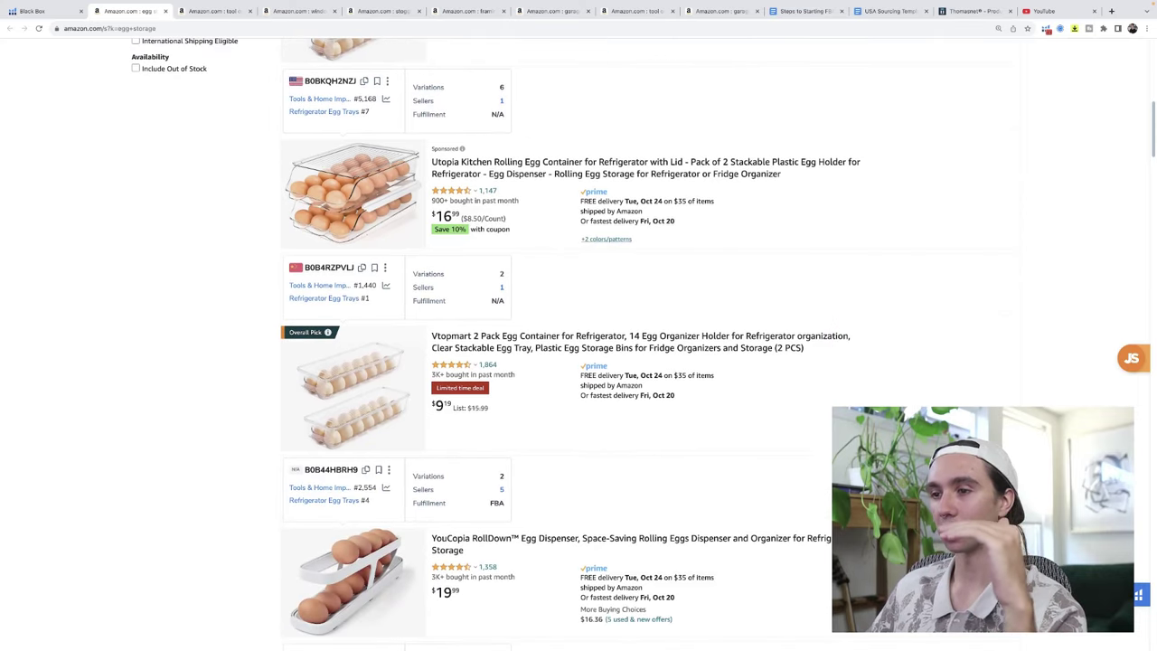
{"action": "scroll", "coordinate": [578, 361], "scroll_direction": "down", "scroll_amount": 2}
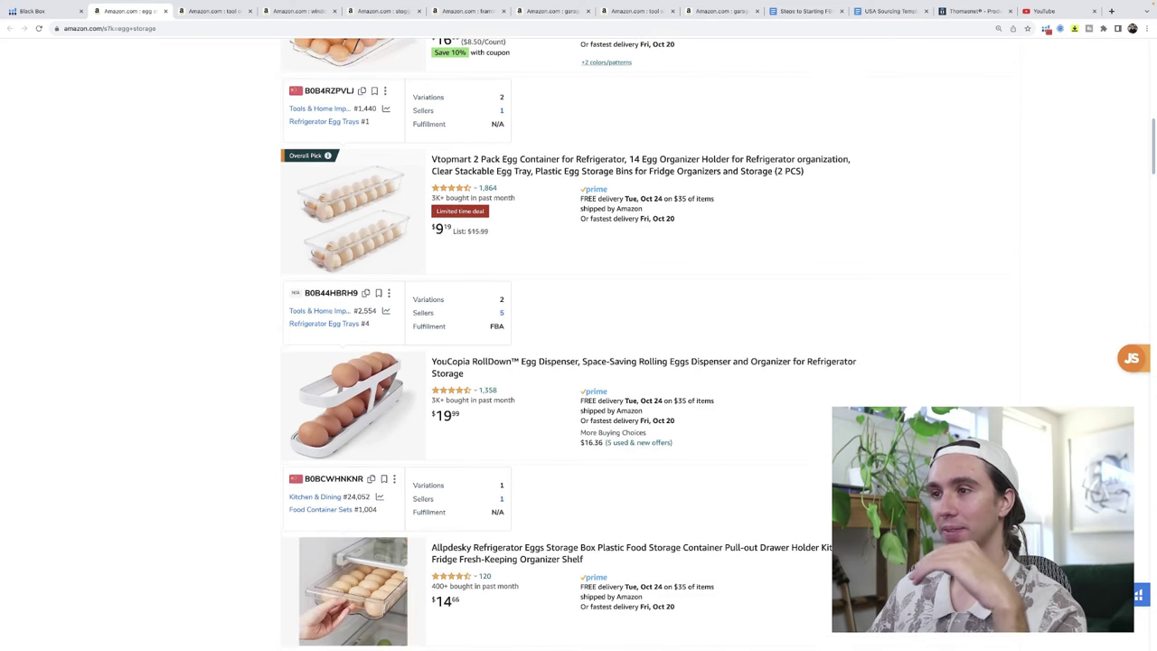
{"action": "scroll", "coordinate": [579, 361], "scroll_direction": "down", "scroll_amount": 2}
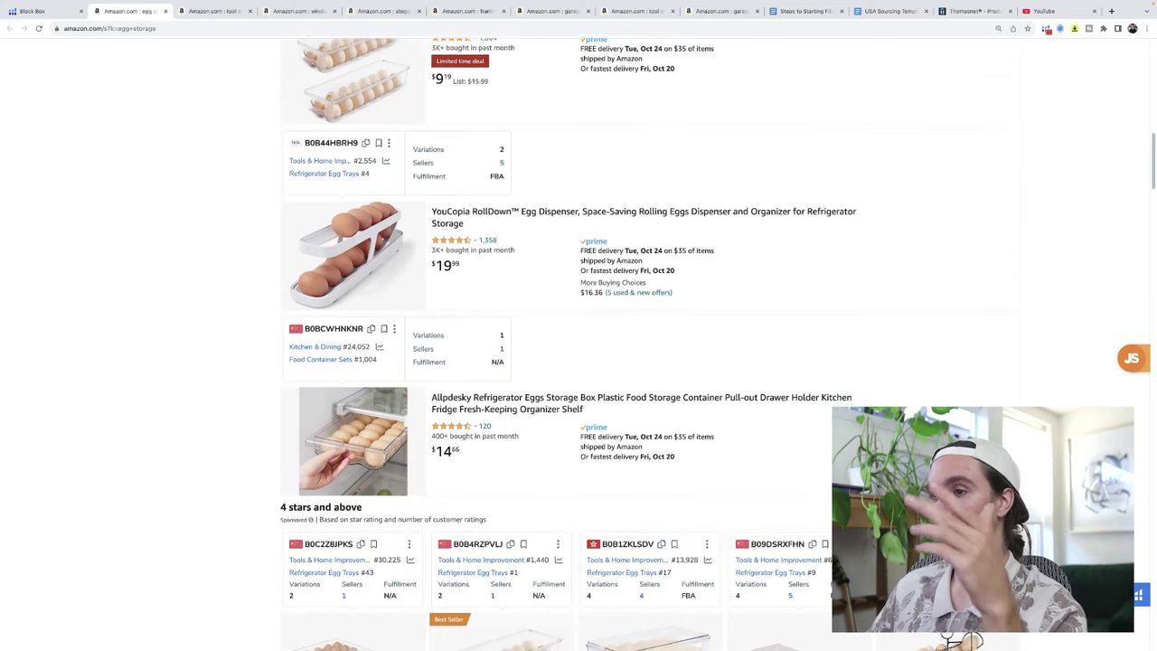
{"action": "scroll", "coordinate": [578, 362], "scroll_direction": "down", "scroll_amount": 4}
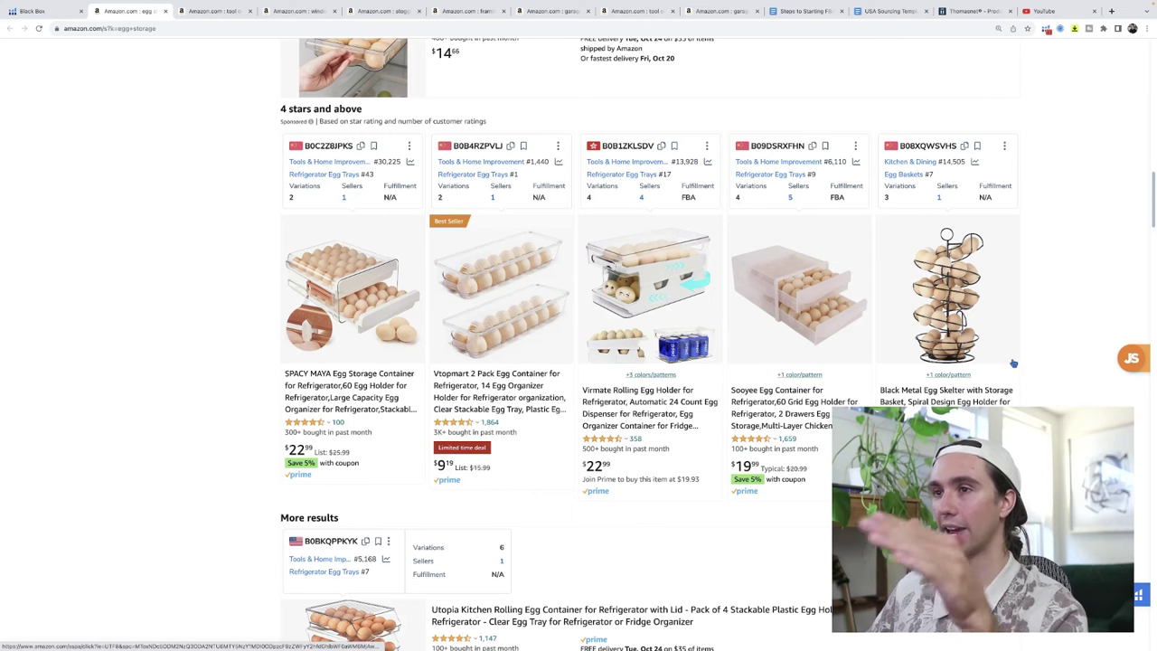
{"action": "scroll", "coordinate": [1013, 364], "scroll_direction": "down", "scroll_amount": 5}
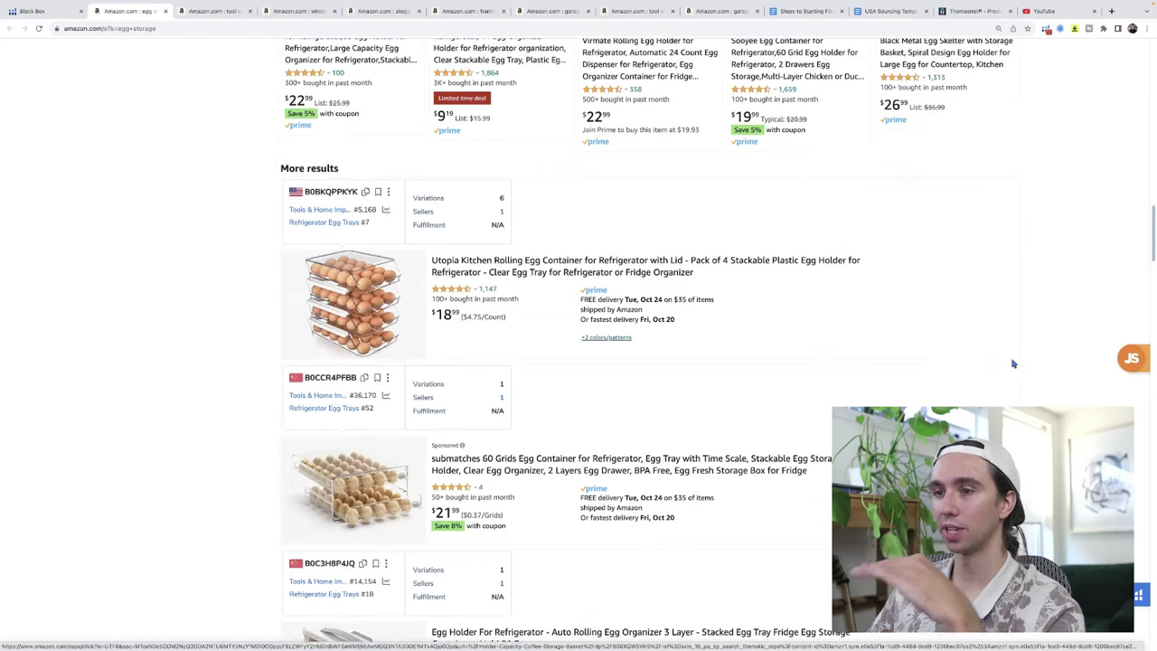
{"action": "scroll", "coordinate": [1013, 364], "scroll_direction": "down", "scroll_amount": 1}
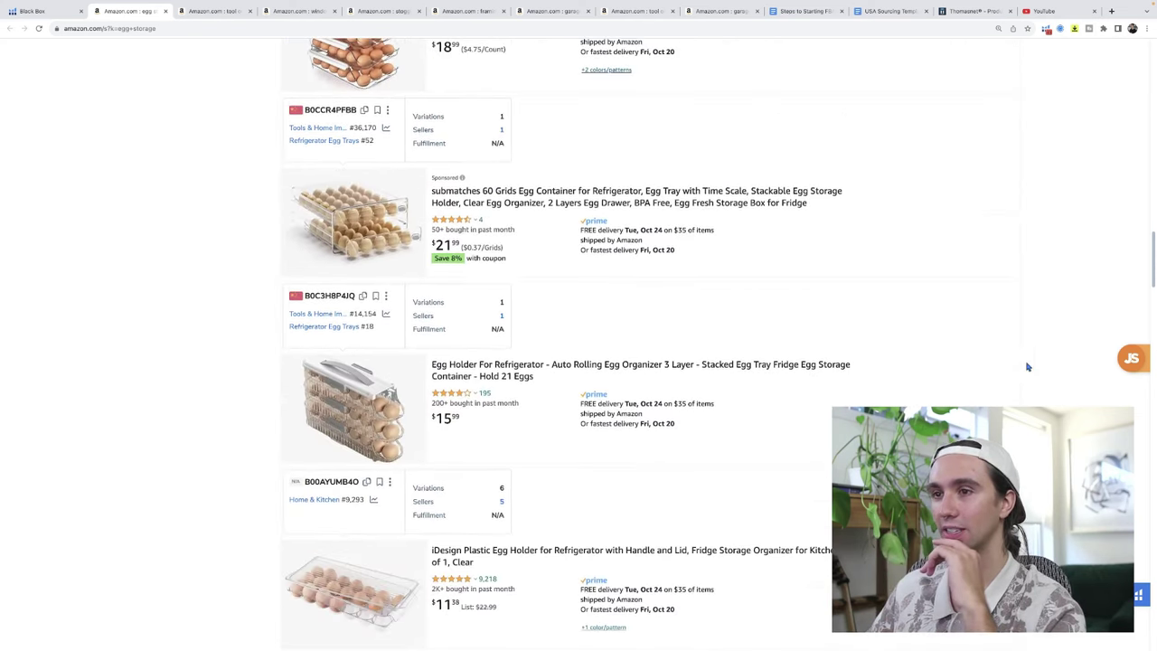
{"action": "scroll", "coordinate": [1025, 367], "scroll_direction": "down", "scroll_amount": 1}
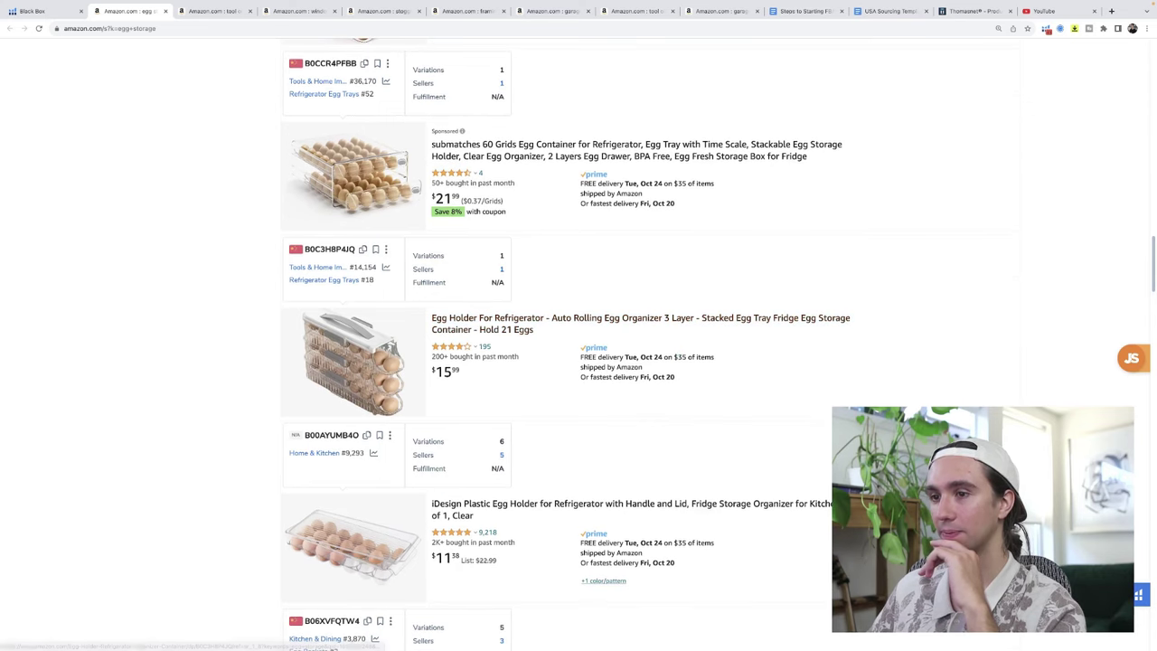
{"action": "scroll", "coordinate": [579, 362], "scroll_direction": "up", "scroll_amount": 10}
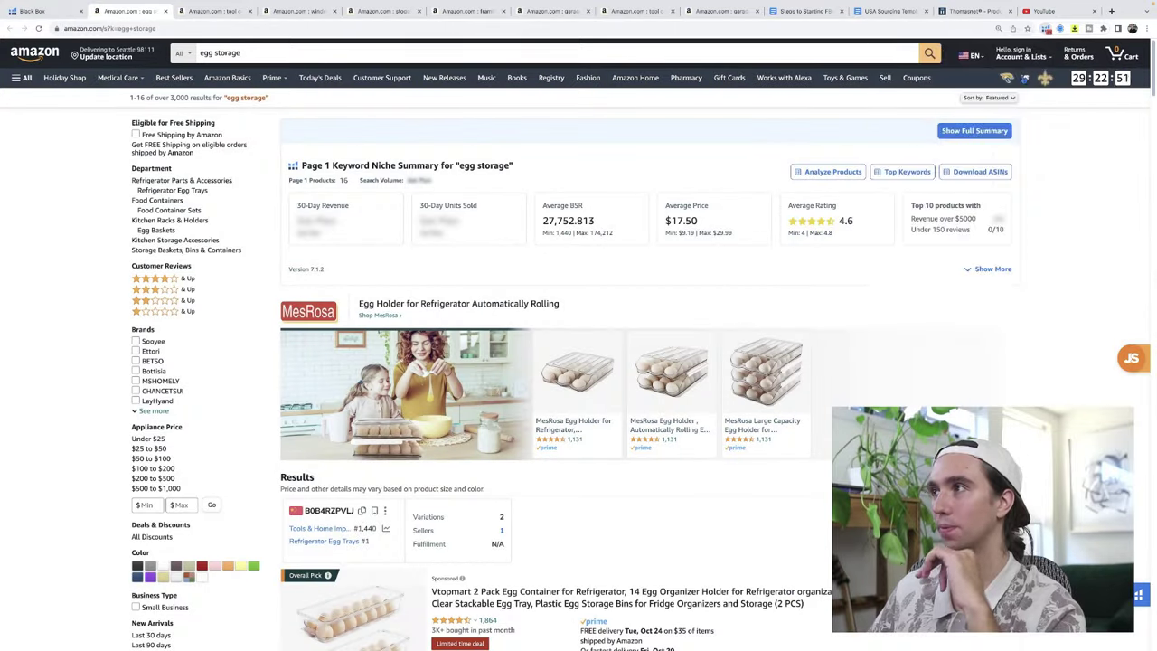
Step: Run Helium 10 Xray on the "egg storage" results and read the sales and revenue figures through the whole product list
{"action": "left_click", "coordinate": [1046, 28]}
{"action": "left_click", "coordinate": [960, 114]}
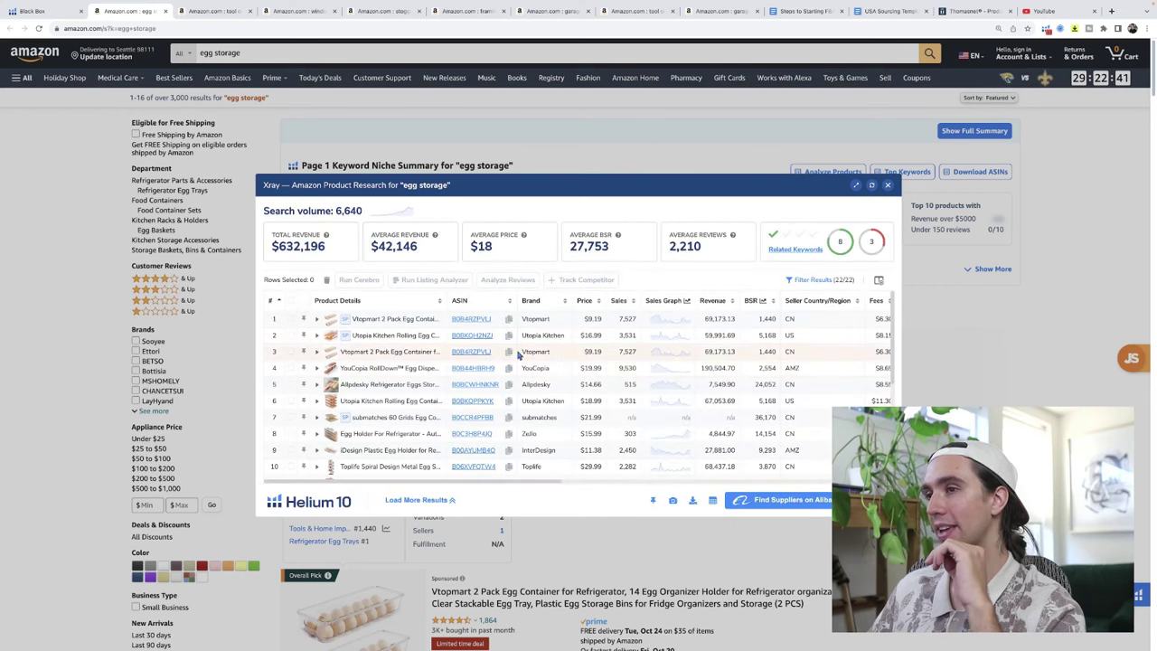
{"action": "mouse_move", "coordinate": [481, 338]}
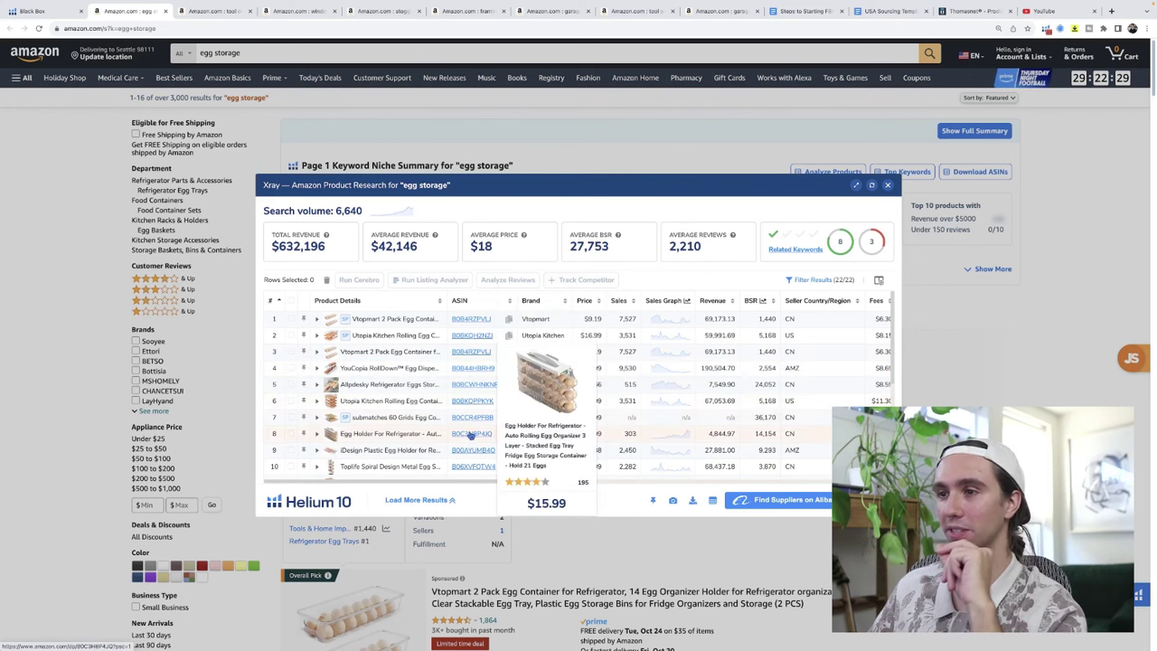
{"action": "mouse_move", "coordinate": [468, 450]}
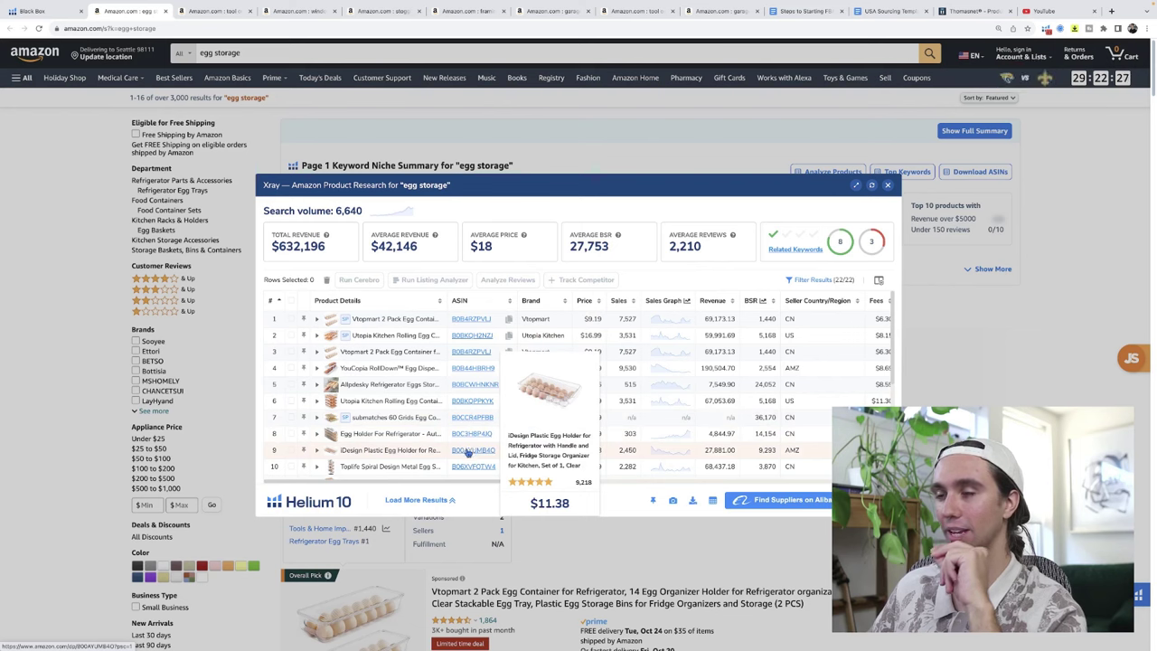
{"action": "scroll", "coordinate": [468, 450], "scroll_direction": "down", "scroll_amount": 3}
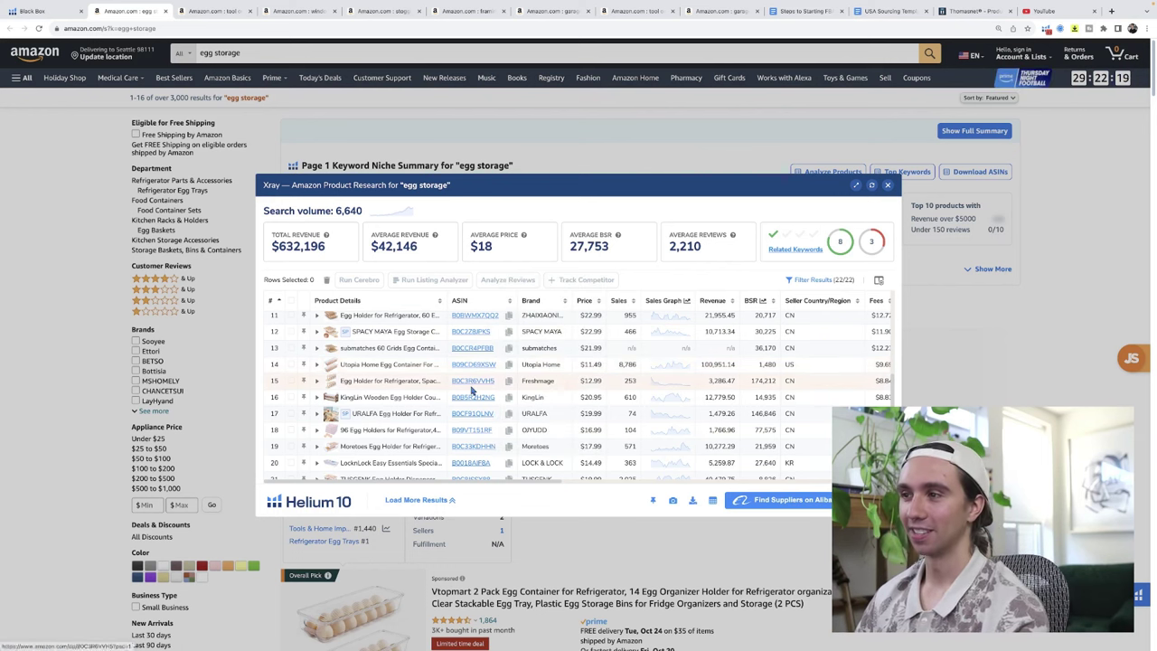
{"action": "mouse_move", "coordinate": [473, 398]}
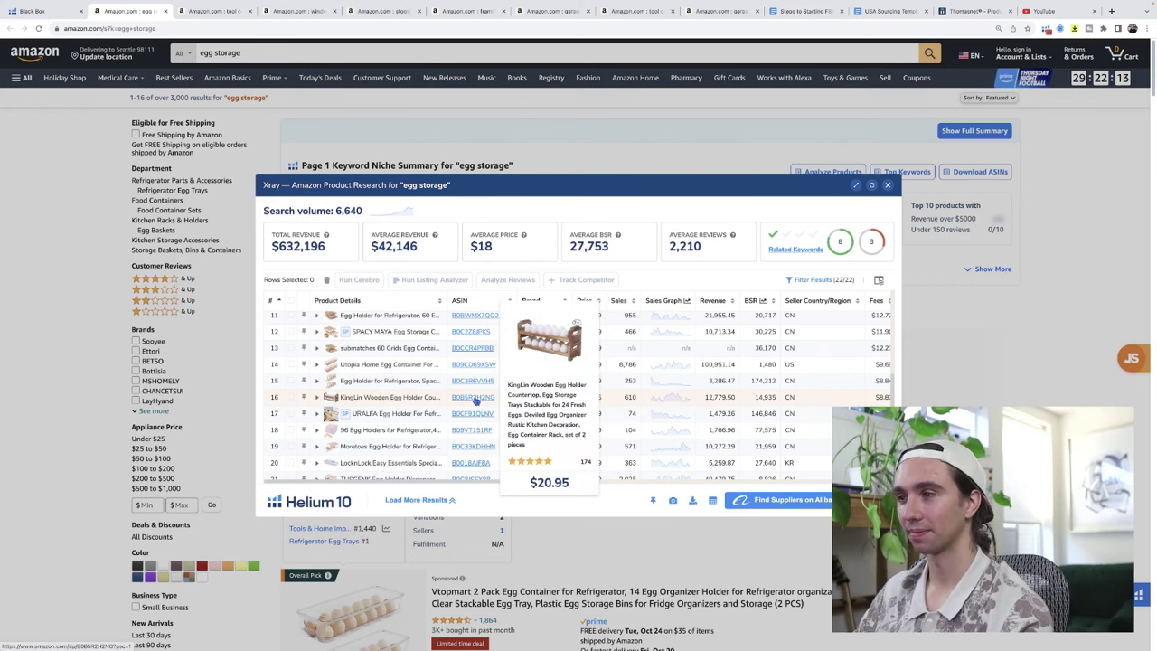
{"action": "scroll", "coordinate": [473, 401], "scroll_direction": "down", "scroll_amount": 2}
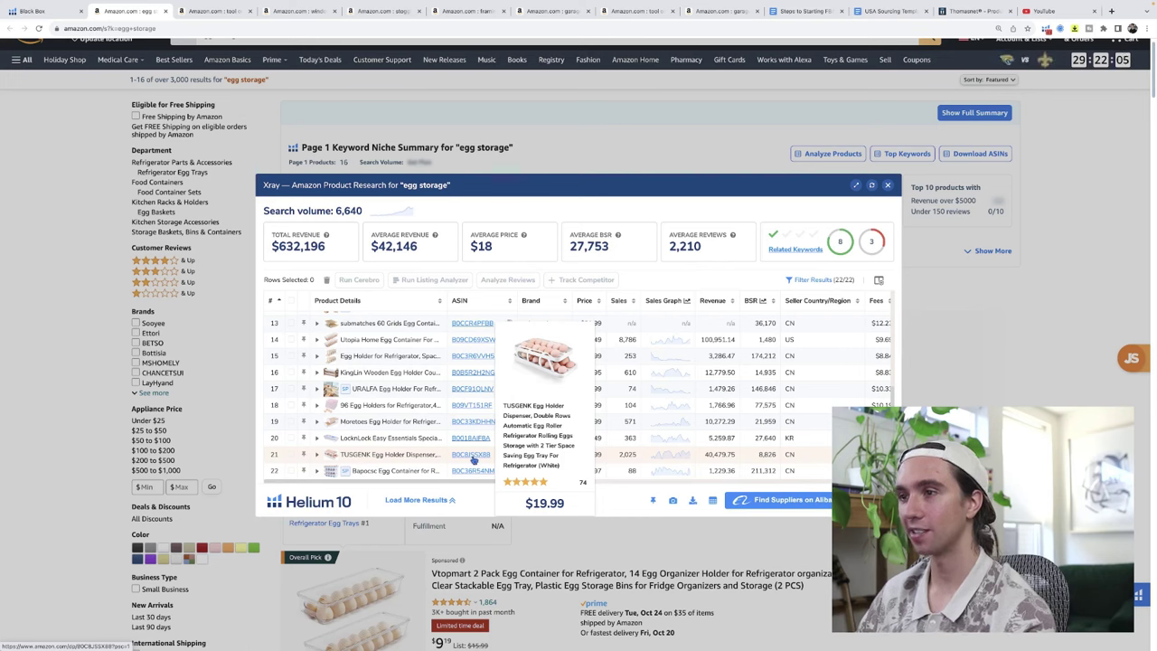
{"action": "scroll", "coordinate": [471, 460], "scroll_direction": "up", "scroll_amount": 3}
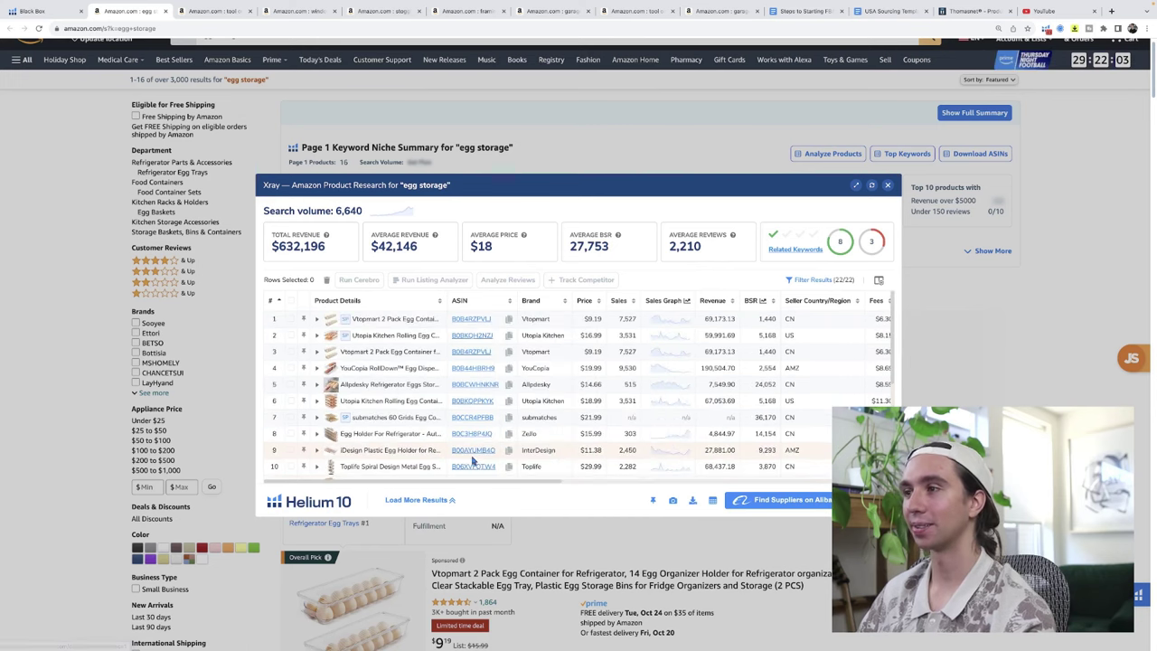
Step: Go through the Xray product list again, previewing individual egg holders to compare their designs, revenue and reviews
{"action": "mouse_move", "coordinate": [479, 368]}
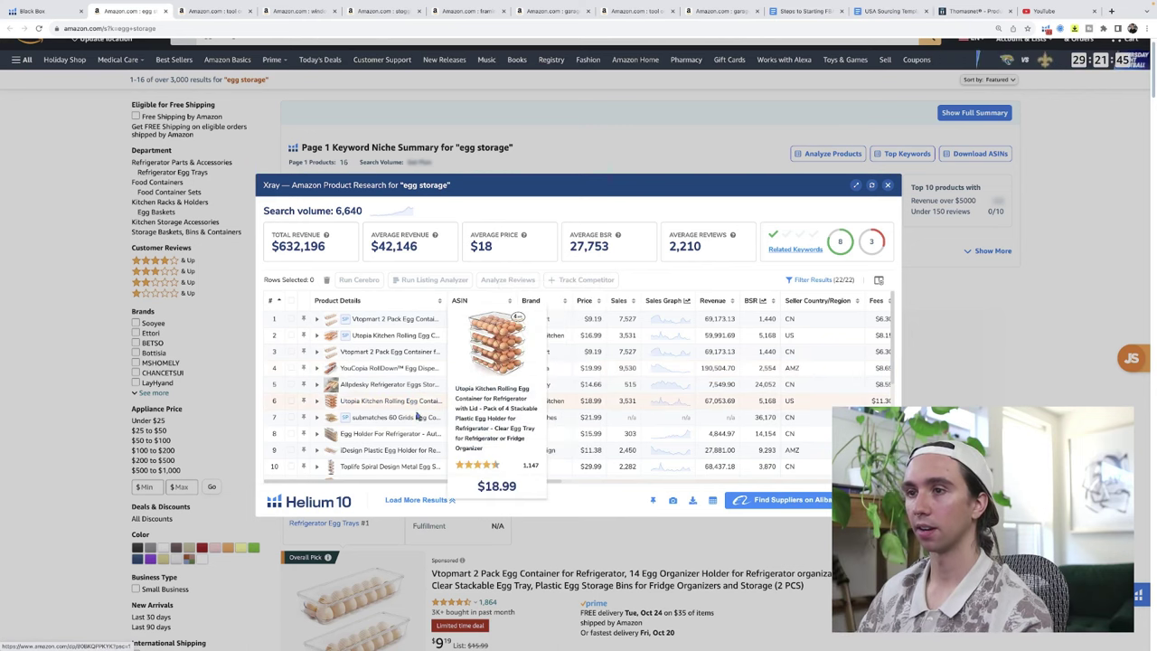
{"action": "scroll", "coordinate": [411, 423], "scroll_direction": "down", "scroll_amount": 1}
{"action": "scroll", "coordinate": [411, 423], "scroll_direction": "down", "scroll_amount": 2}
{"action": "mouse_move", "coordinate": [404, 366]}
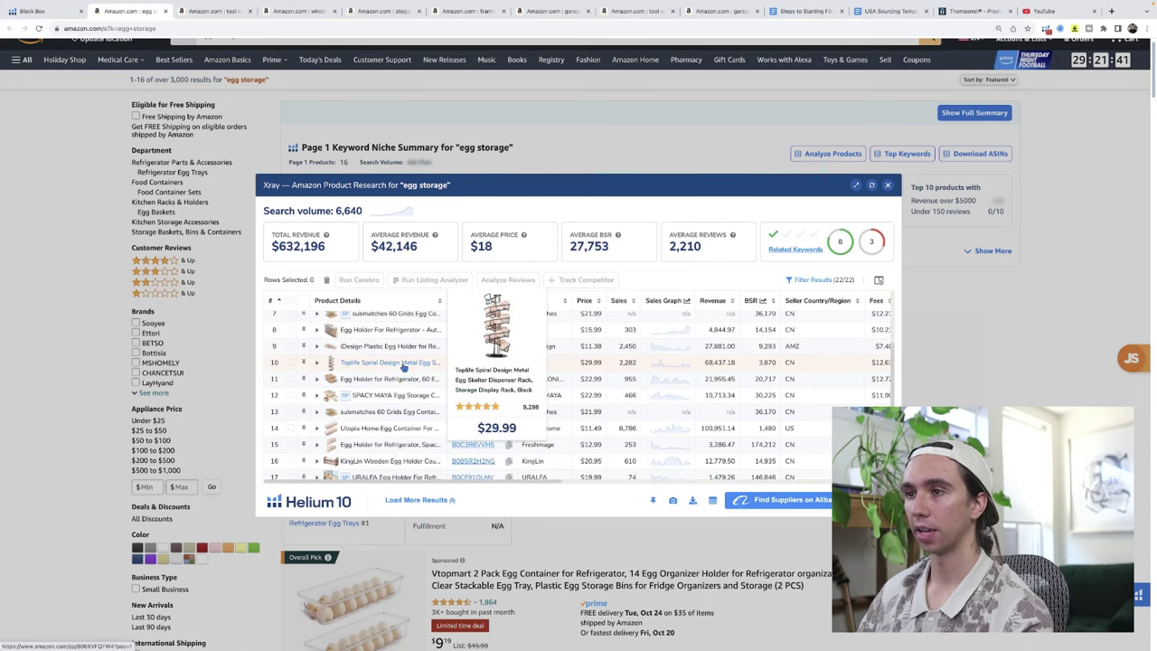
{"action": "scroll", "coordinate": [400, 369], "scroll_direction": "down", "scroll_amount": 2}
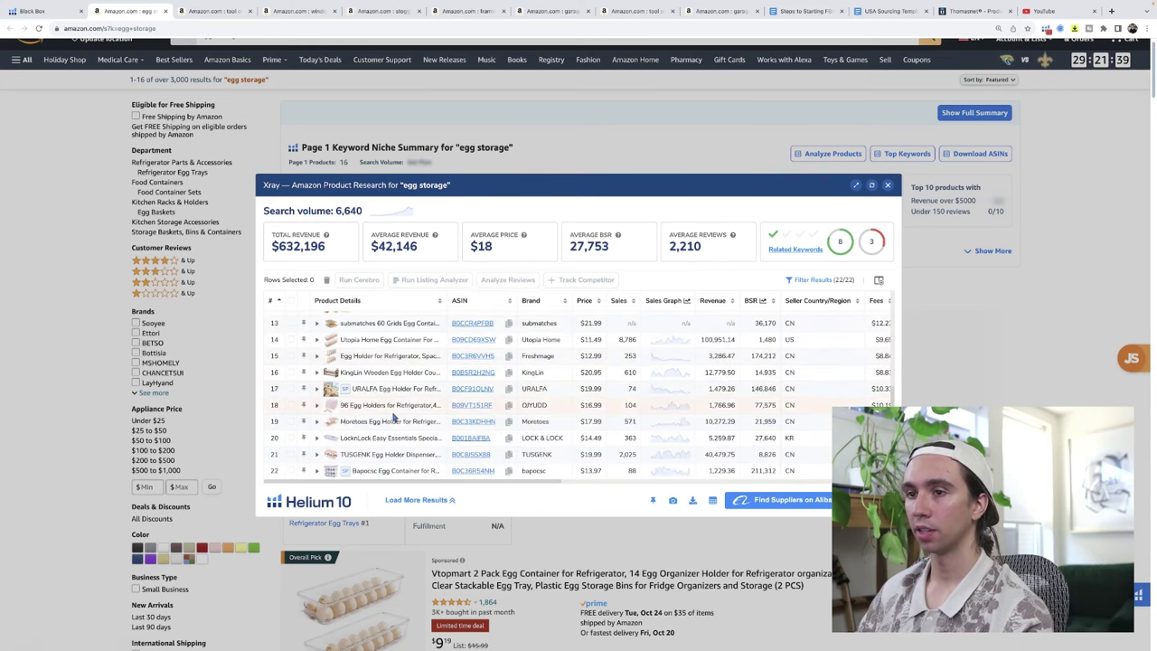
{"action": "mouse_move", "coordinate": [390, 455]}
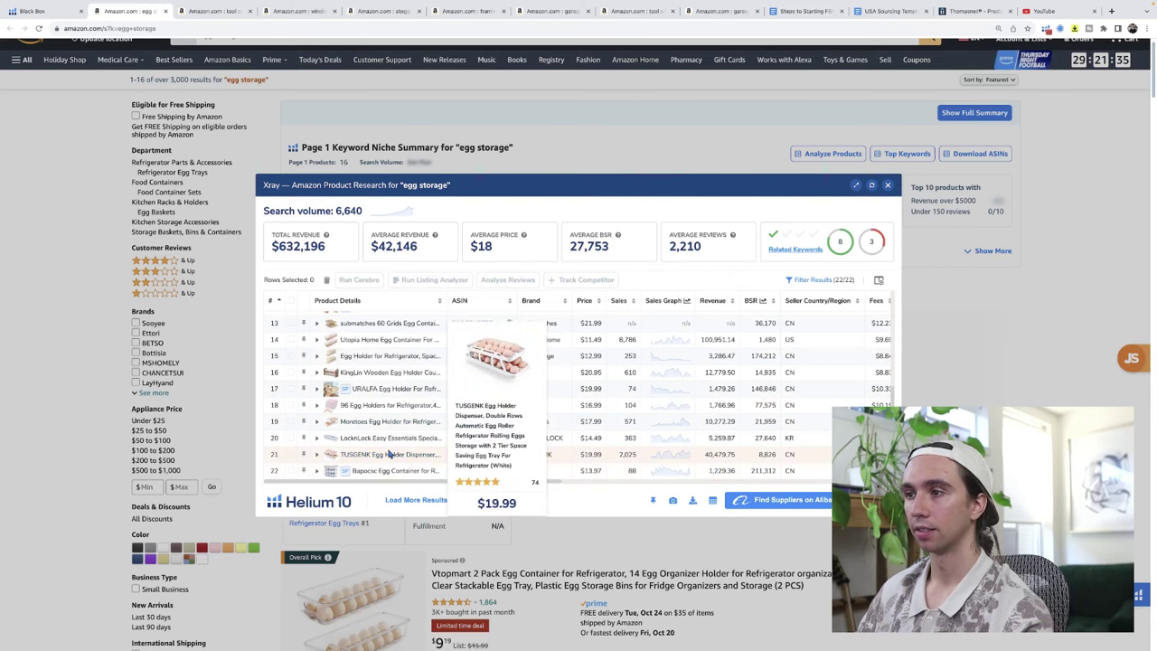
{"action": "scroll", "coordinate": [390, 455], "scroll_direction": "down", "scroll_amount": 2}
{"action": "scroll", "coordinate": [390, 454], "scroll_direction": "up", "scroll_amount": 3}
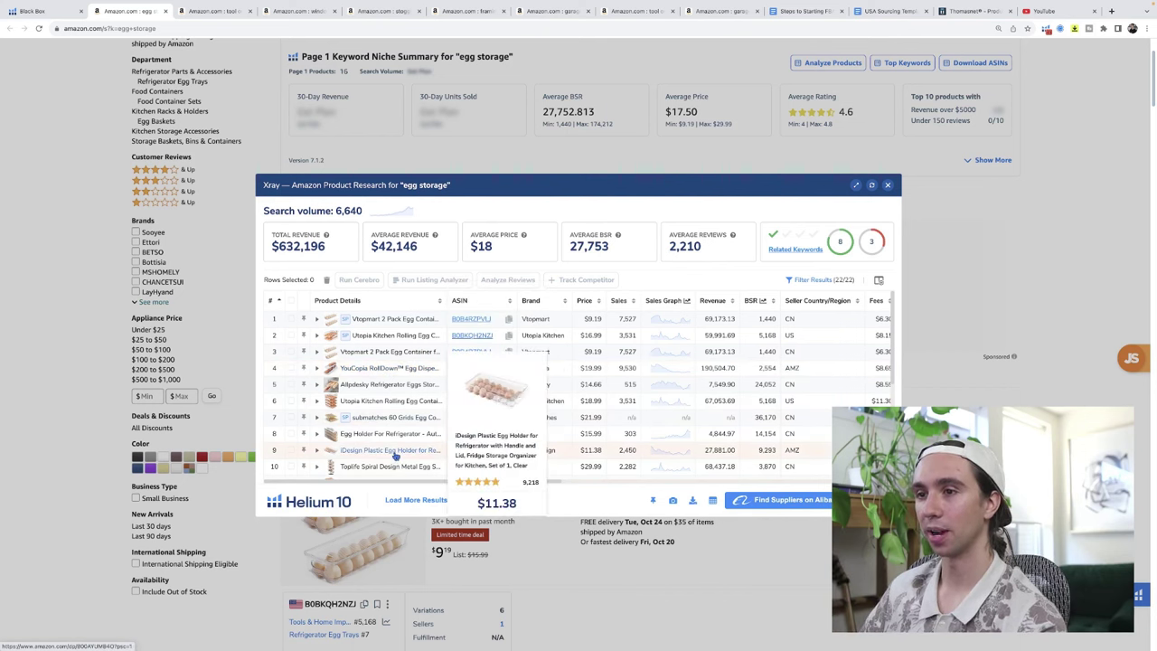
{"action": "scroll", "coordinate": [394, 461], "scroll_direction": "down", "scroll_amount": 1}
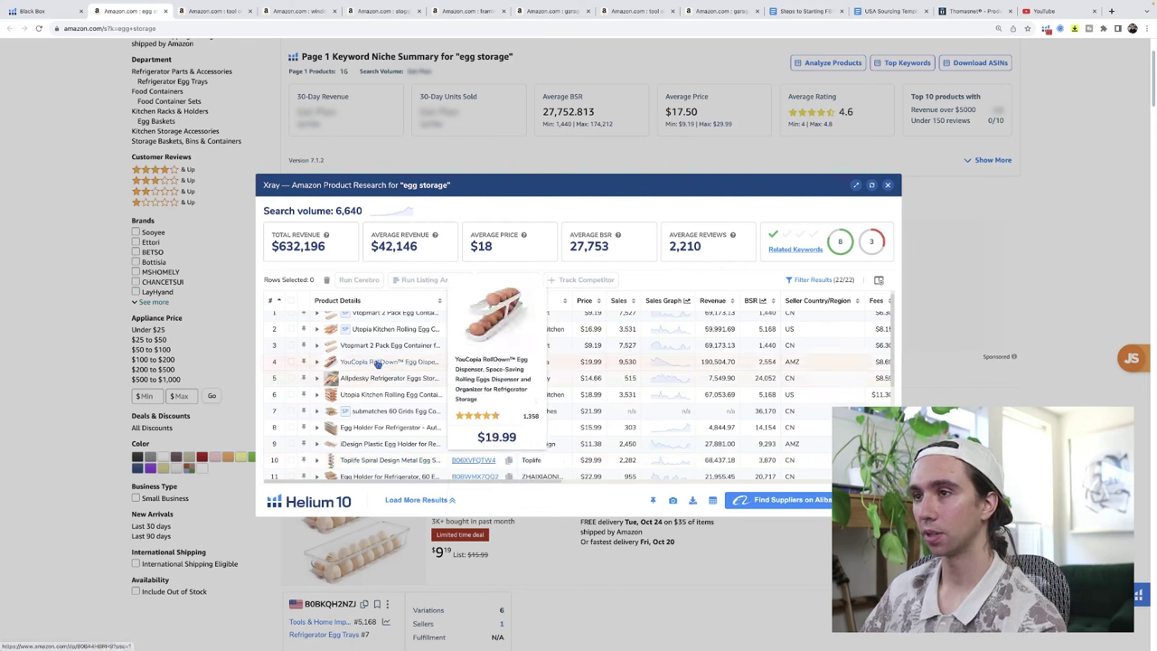
Step: Switch to the "tool organizer" Amazon search and examine the first listed products' designs, prices and review counts
{"action": "left_click", "coordinate": [213, 11]}
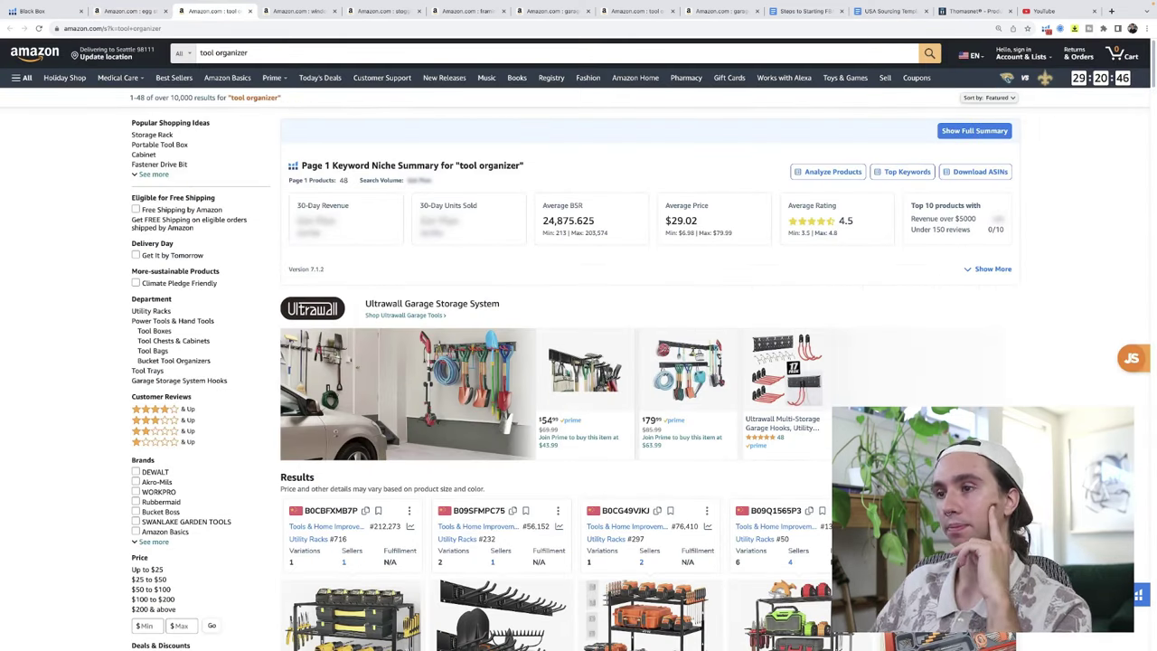
{"action": "scroll", "coordinate": [1088, 283], "scroll_direction": "down", "scroll_amount": 3}
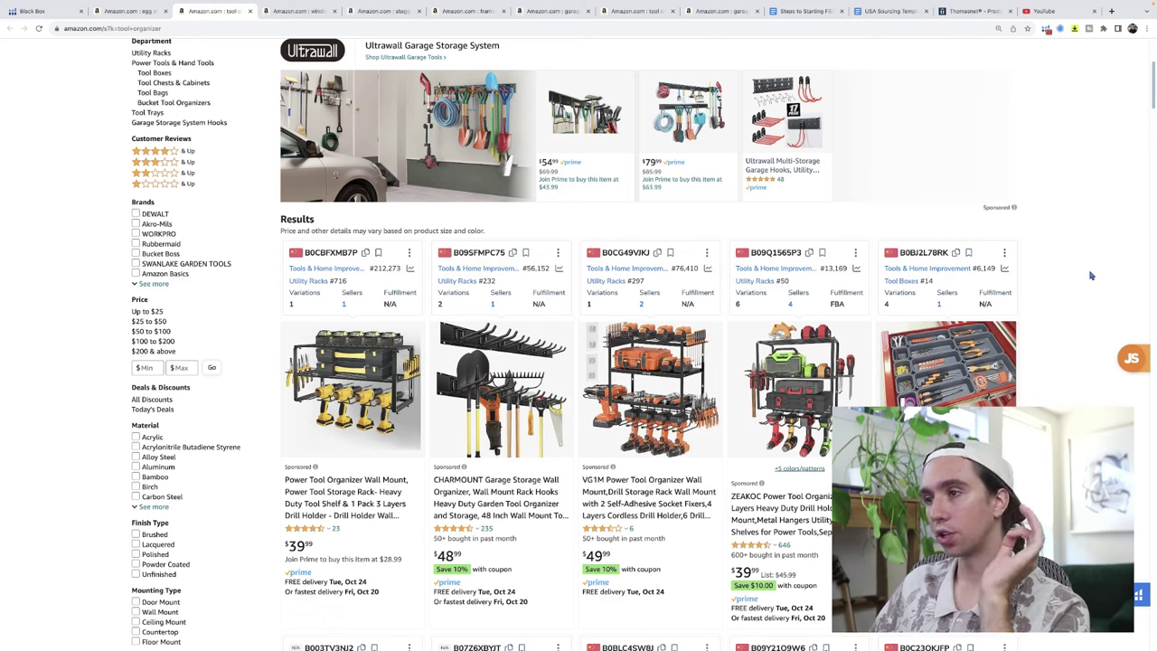
{"action": "scroll", "coordinate": [1090, 276], "scroll_direction": "down", "scroll_amount": 1}
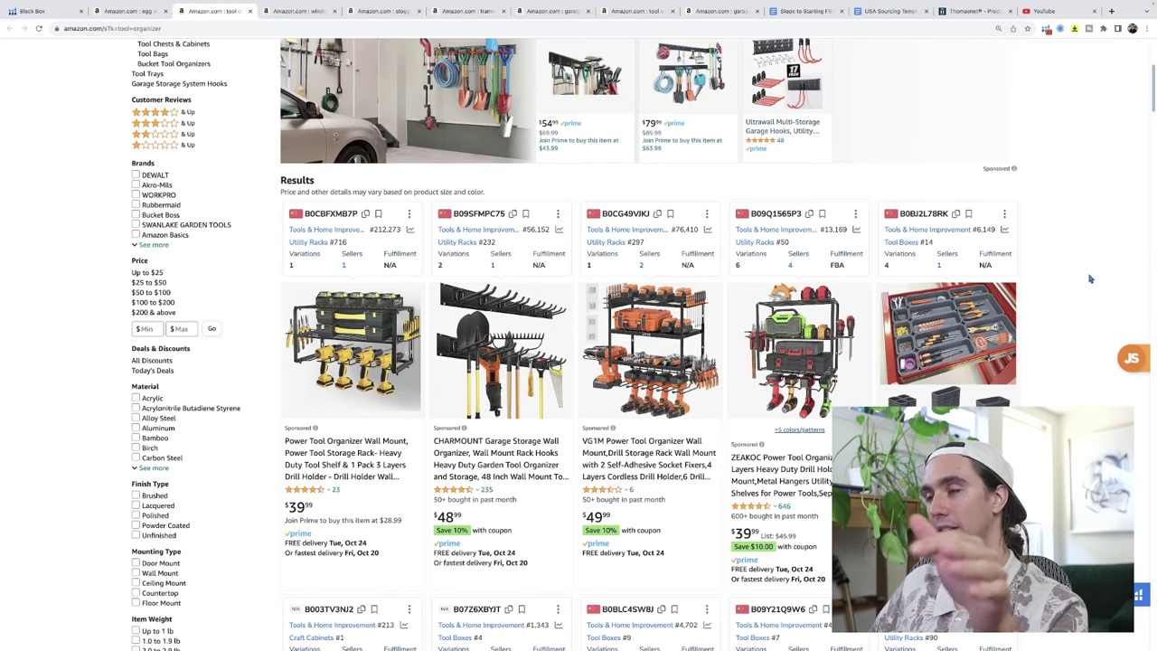
{"action": "scroll", "coordinate": [1090, 278], "scroll_direction": "down", "scroll_amount": 2}
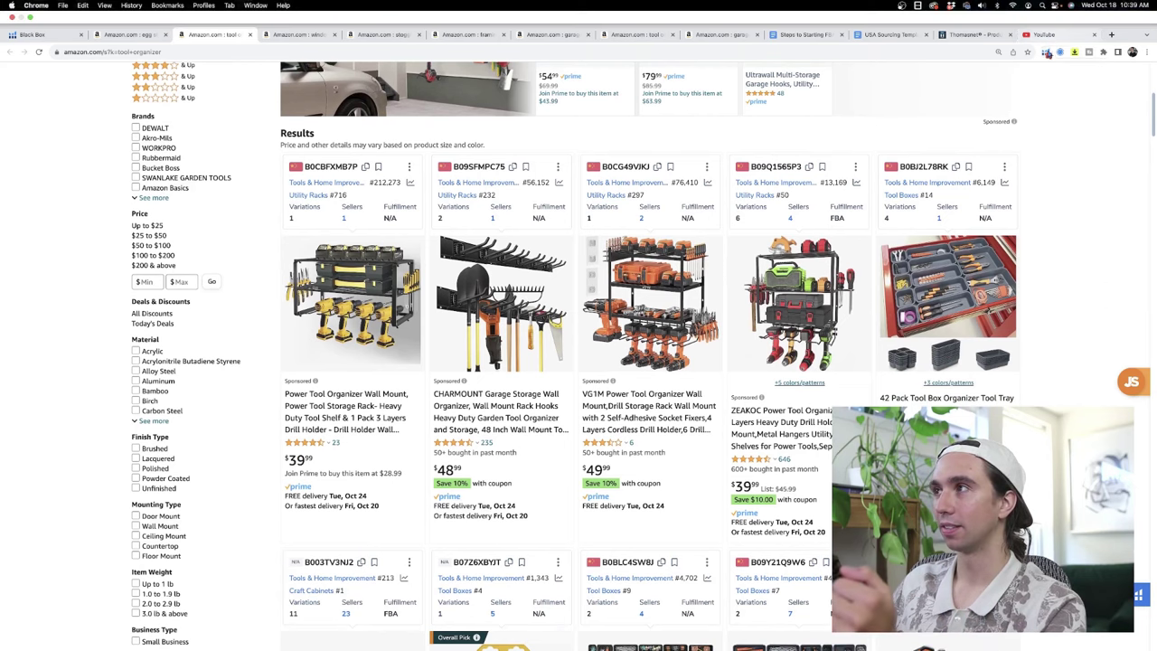
Step: Run Helium 10 Xray on the "tool organizer" results and move its window clear of the covered area
{"action": "left_click", "coordinate": [1045, 51]}
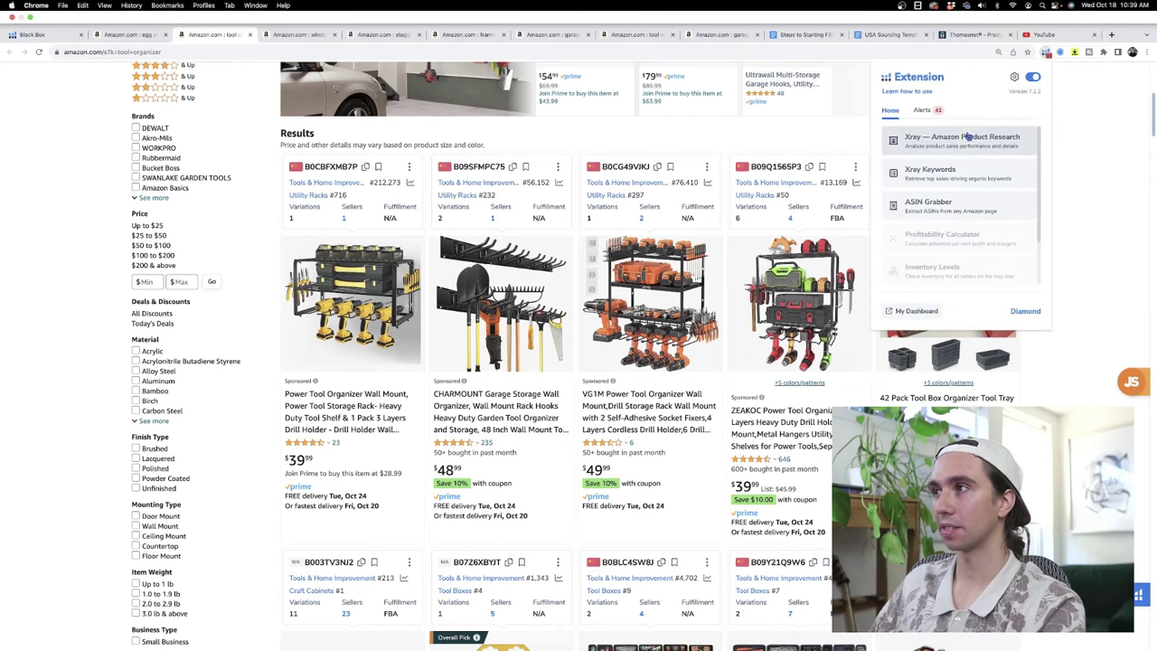
{"action": "left_click", "coordinate": [967, 138]}
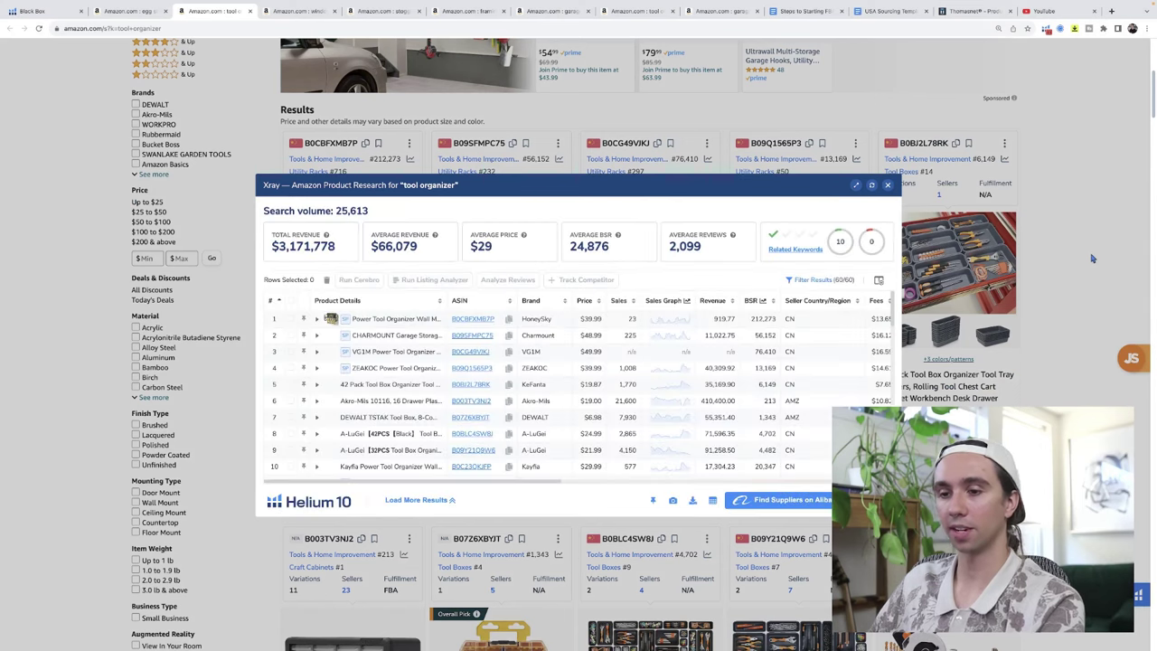
{"action": "left_click_drag", "start_coordinate": [484, 188], "coordinate": [378, 140]}
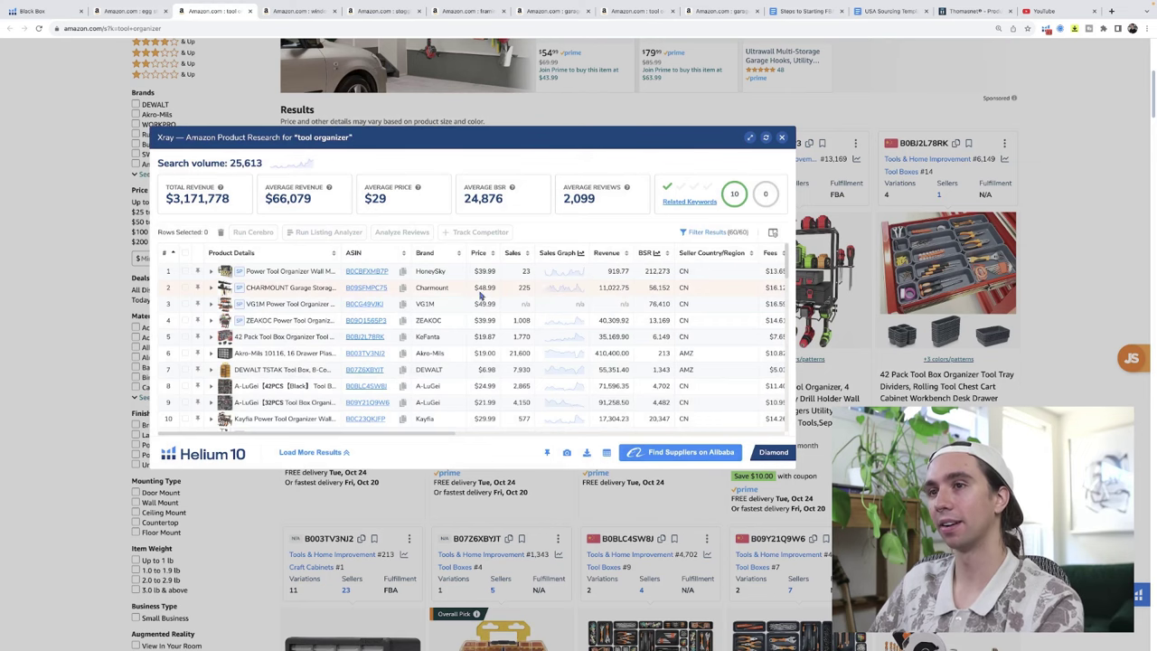
Step: Compare the price, sales, sales trend, revenue, BSR and brand of the first ten "tool organizer" products in Xray
{"action": "mouse_move", "coordinate": [350, 292]}
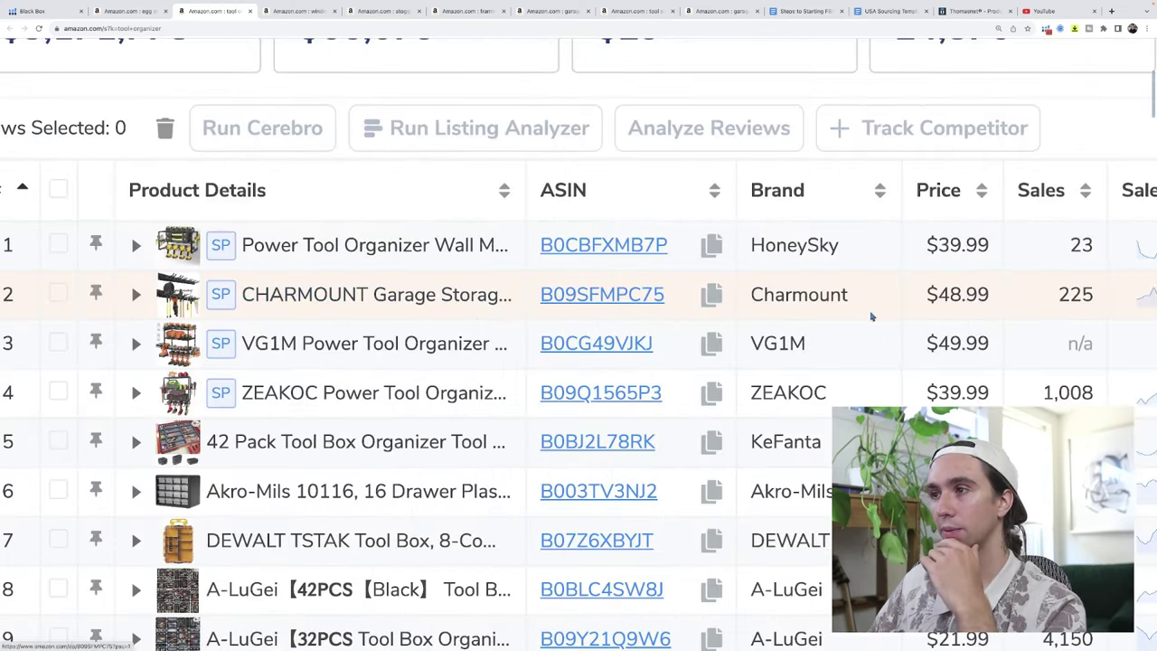
{"action": "scroll", "coordinate": [870, 314], "scroll_direction": "right", "scroll_amount": 5}
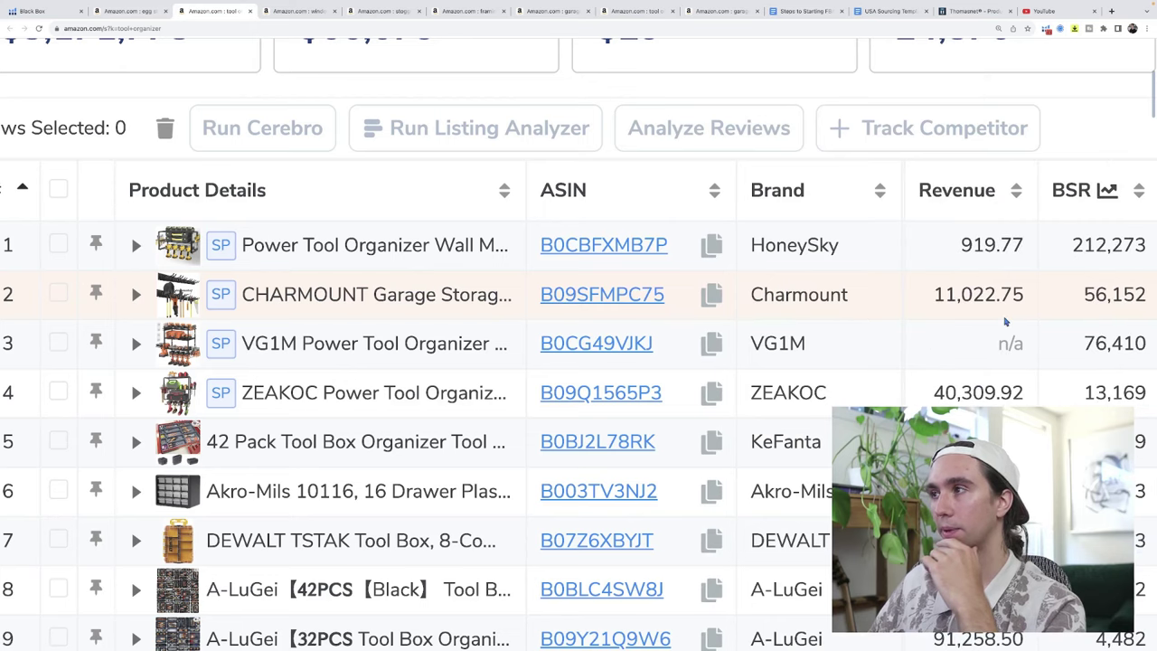
{"action": "scroll", "coordinate": [1005, 322], "scroll_direction": "right", "scroll_amount": 1}
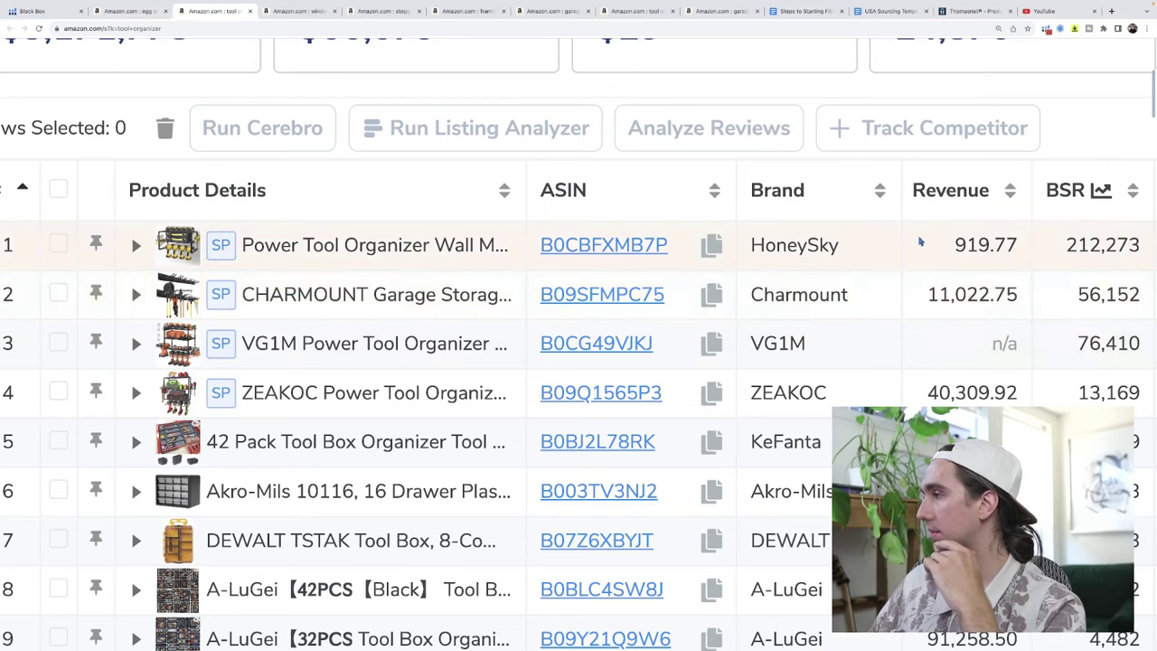
{"action": "scroll", "coordinate": [931, 280], "scroll_direction": "right", "scroll_amount": 3}
{"action": "scroll", "coordinate": [922, 288], "scroll_direction": "left", "scroll_amount": 5}
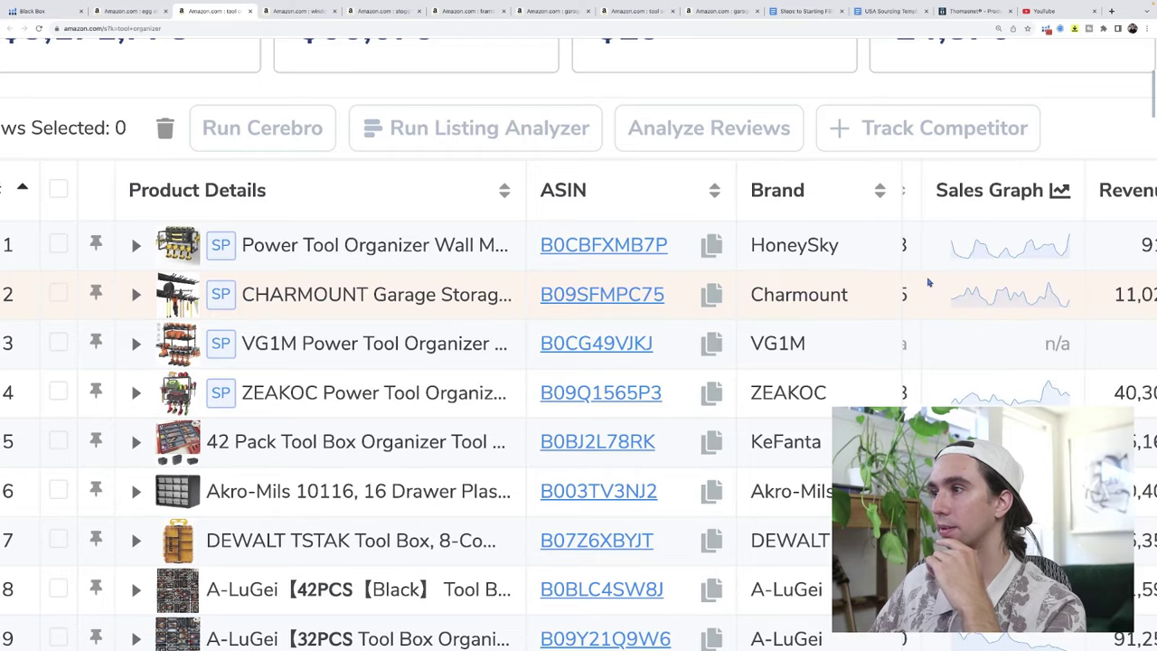
{"action": "key", "text": "ctrl+0"}
{"action": "key", "text": "ctrl+plus"}
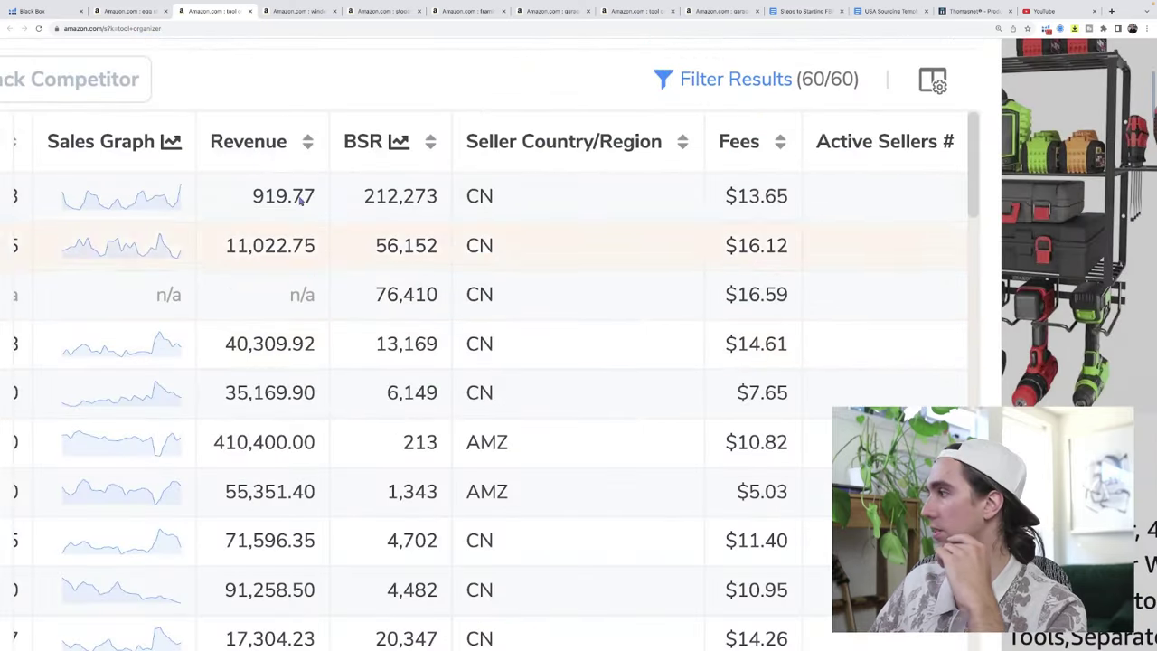
{"action": "scroll", "coordinate": [298, 244], "scroll_direction": "left", "scroll_amount": 2}
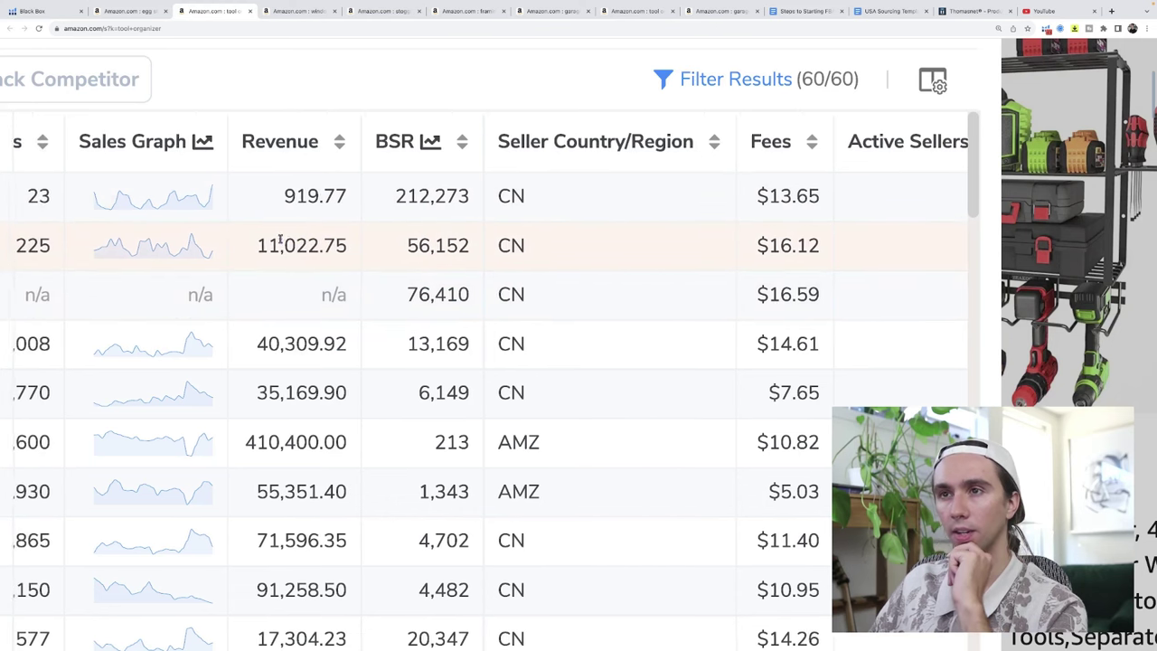
{"action": "scroll", "coordinate": [310, 241], "scroll_direction": "left", "scroll_amount": 2}
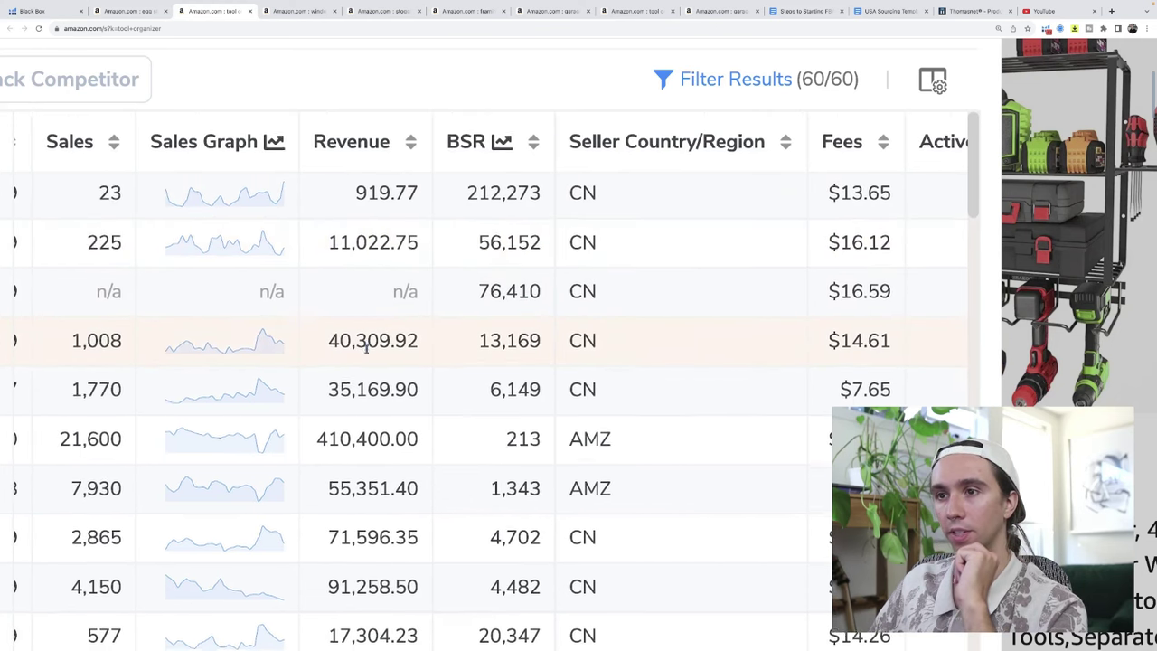
{"action": "scroll", "coordinate": [367, 351], "scroll_direction": "left", "scroll_amount": 2}
{"action": "scroll", "coordinate": [405, 383], "scroll_direction": "left", "scroll_amount": 6}
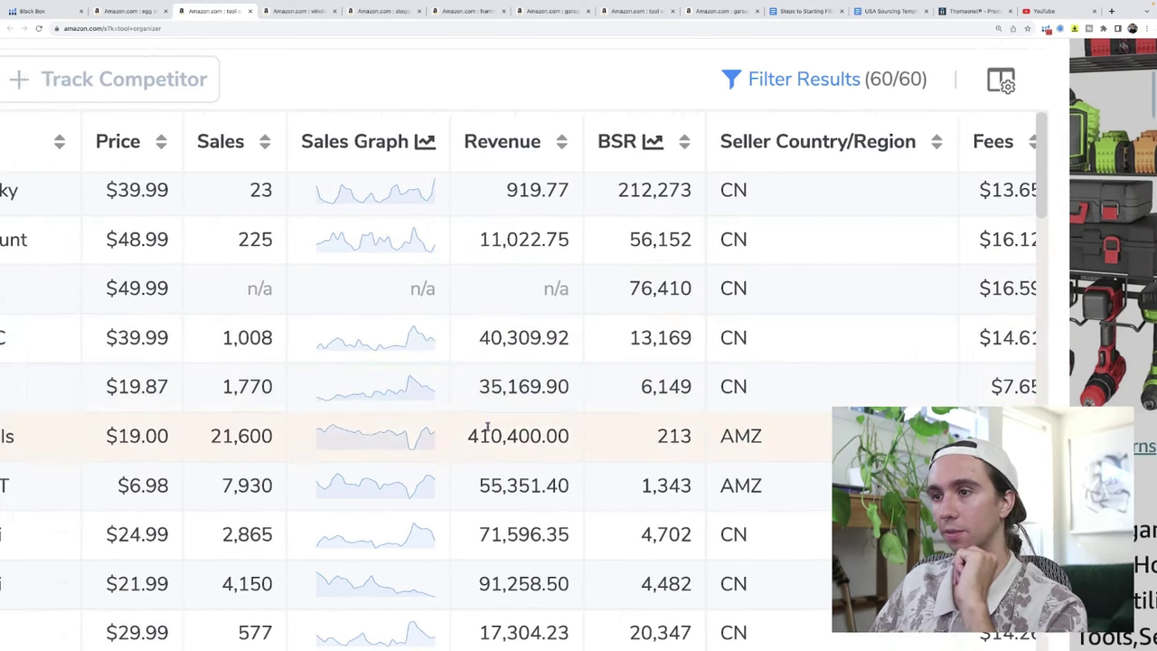
{"action": "scroll", "coordinate": [484, 427], "scroll_direction": "left", "scroll_amount": 4}
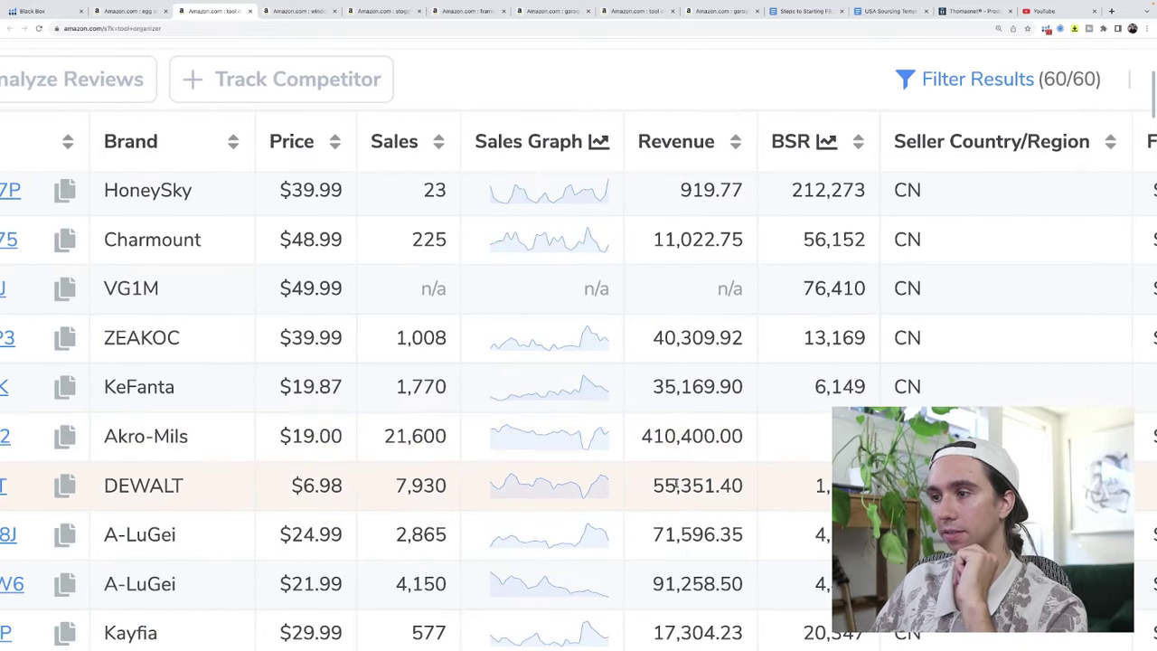
{"action": "scroll", "coordinate": [687, 488], "scroll_direction": "left", "scroll_amount": 5}
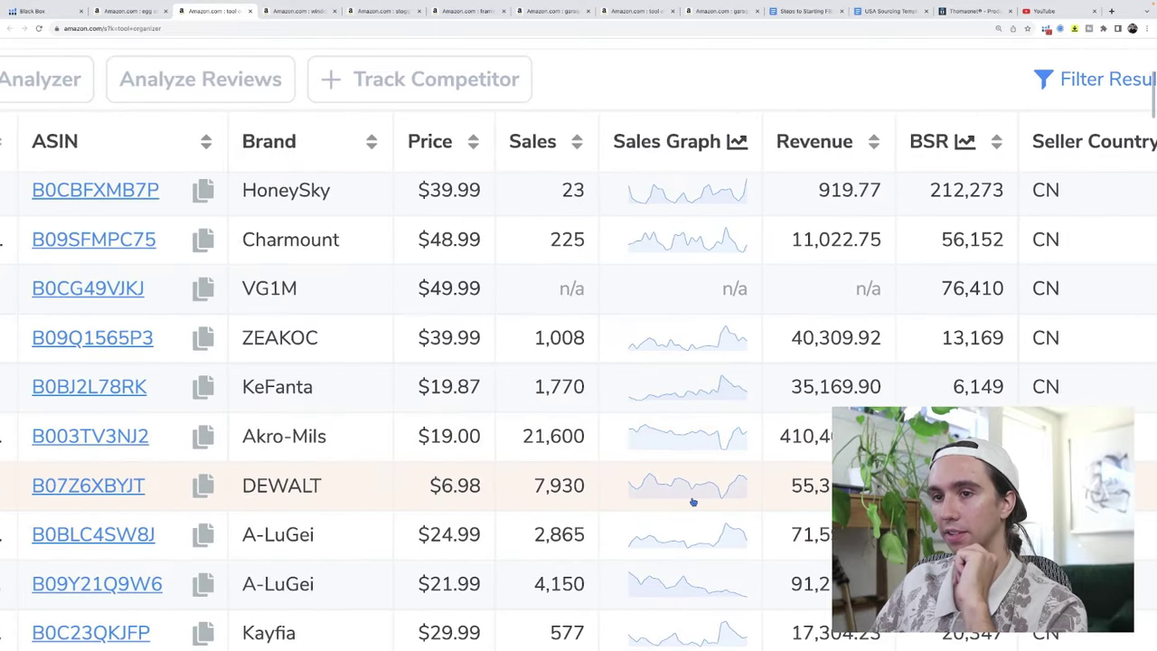
{"action": "left_click_drag", "start_coordinate": [331, 491], "coordinate": [242, 493]}
{"action": "left_click", "coordinate": [344, 493]}
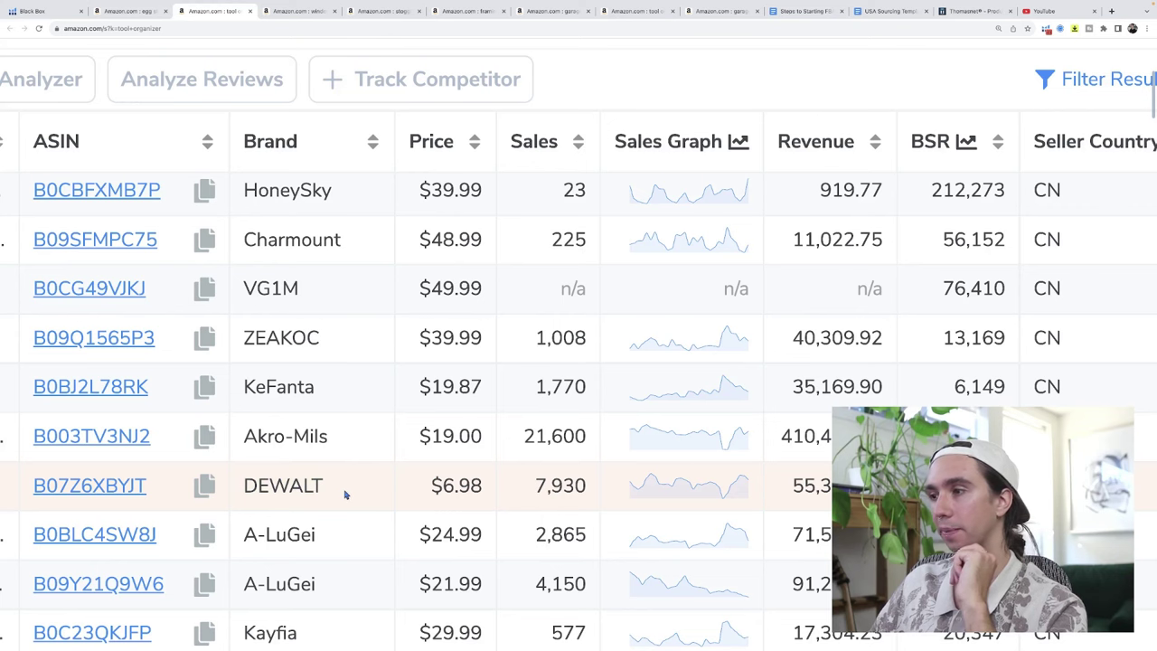
Step: Go through the Xray product list and preview individual tool organizers to compare their designs, prices, revenue and reviews
{"action": "scroll", "coordinate": [345, 501], "scroll_direction": "down", "scroll_amount": 5}
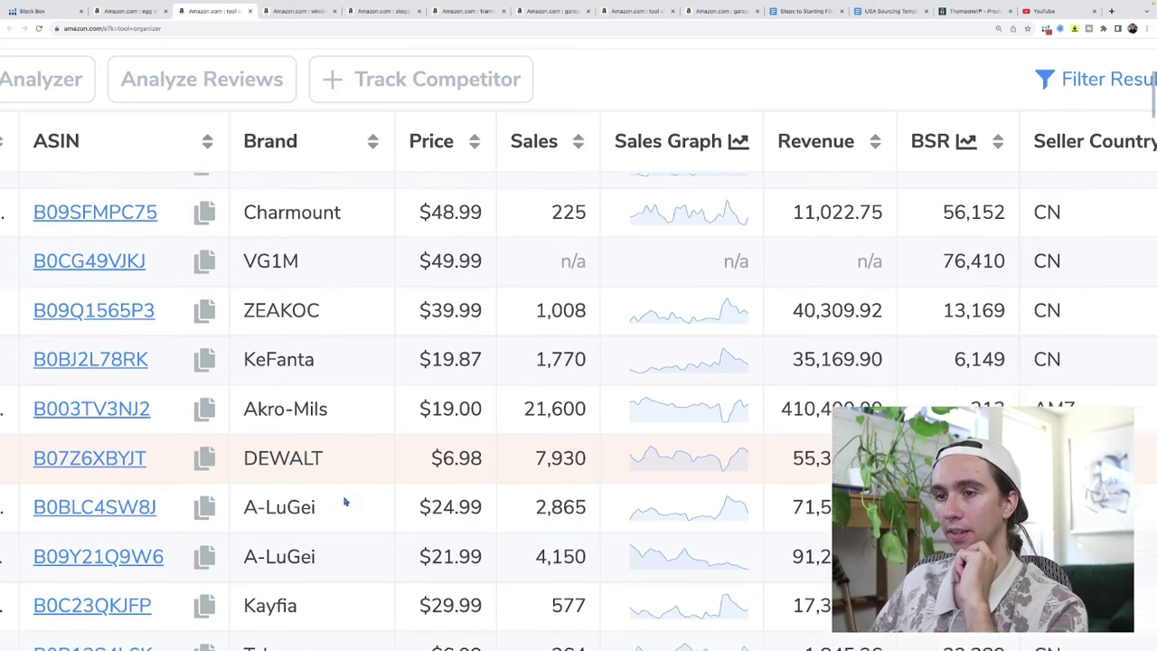
{"action": "scroll", "coordinate": [344, 501], "scroll_direction": "down", "scroll_amount": 2}
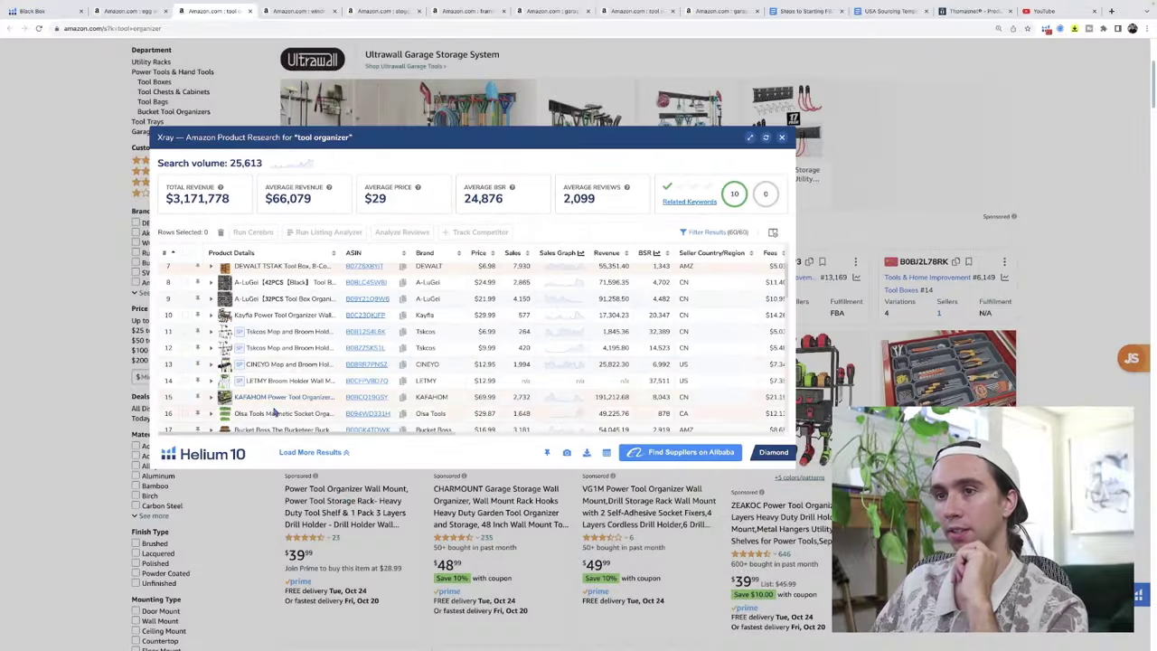
{"action": "mouse_move", "coordinate": [289, 397]}
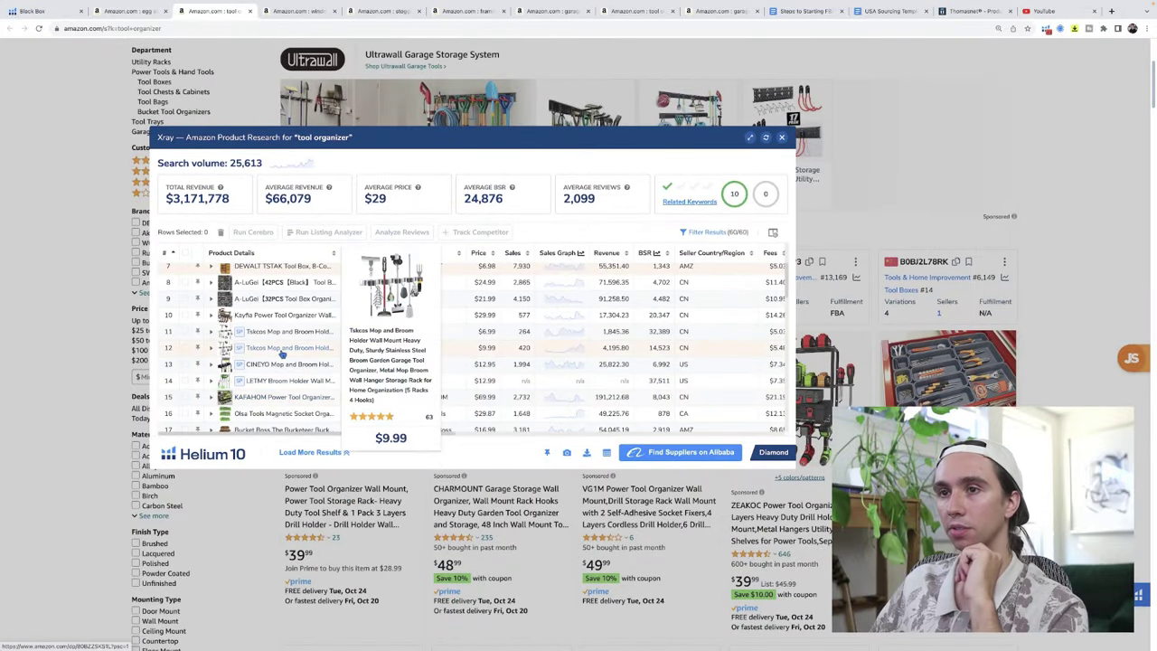
{"action": "mouse_move", "coordinate": [278, 302]}
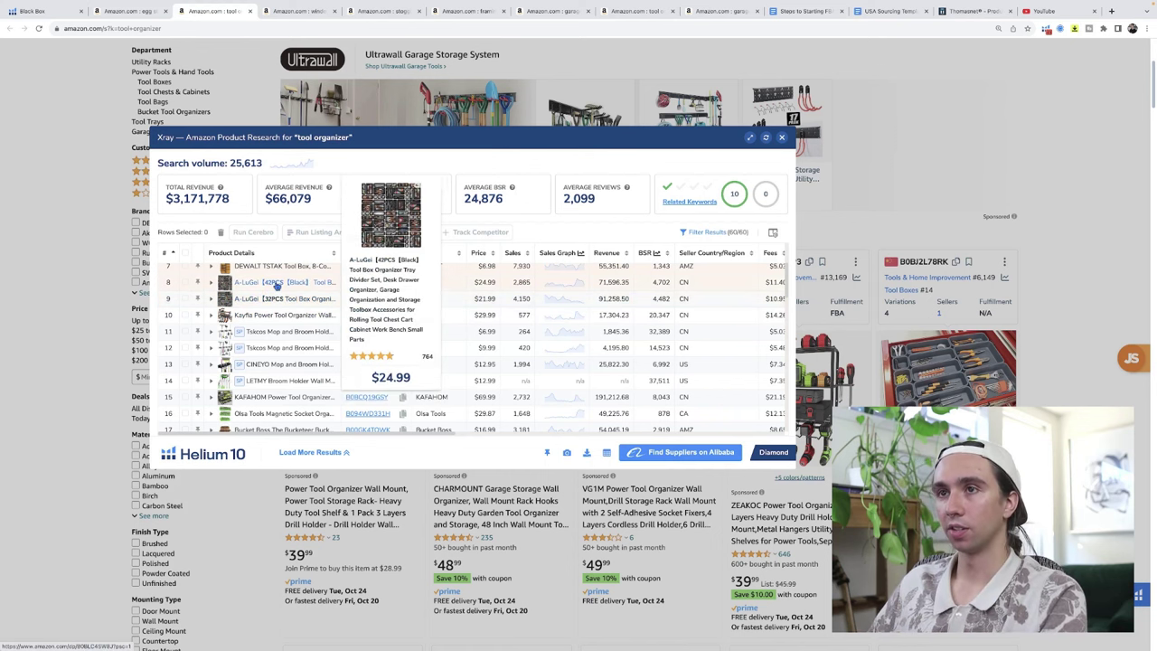
{"action": "scroll", "coordinate": [277, 299], "scroll_direction": "up", "scroll_amount": 2}
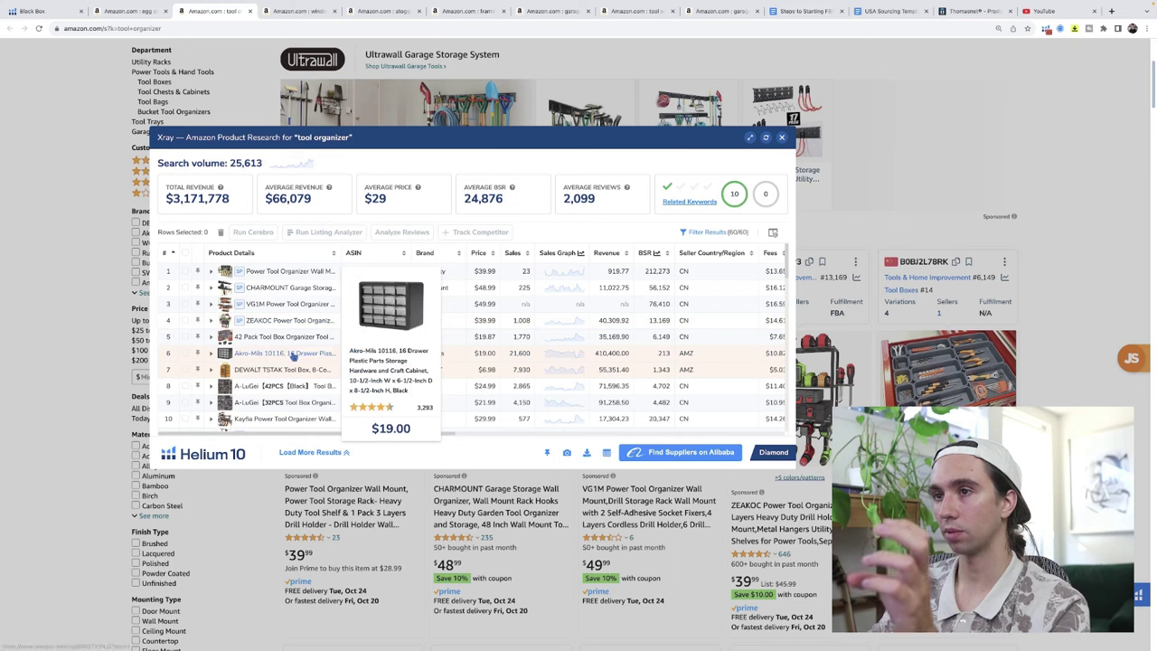
{"action": "scroll", "coordinate": [287, 398], "scroll_direction": "down", "scroll_amount": 3}
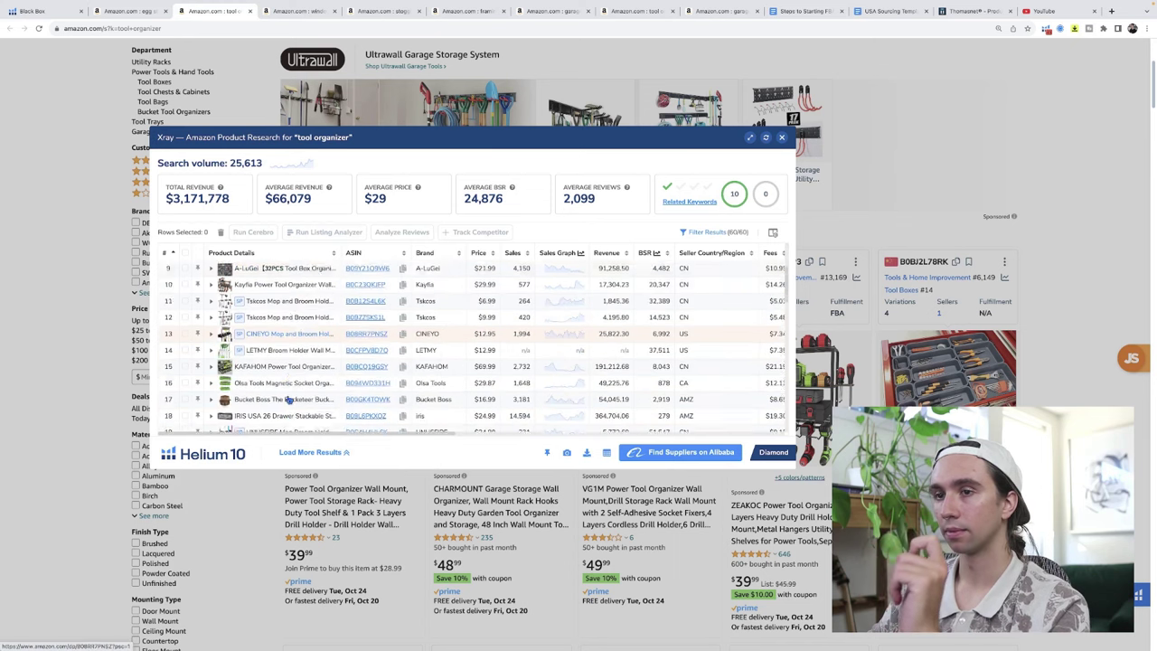
{"action": "scroll", "coordinate": [288, 397], "scroll_direction": "down", "scroll_amount": 1}
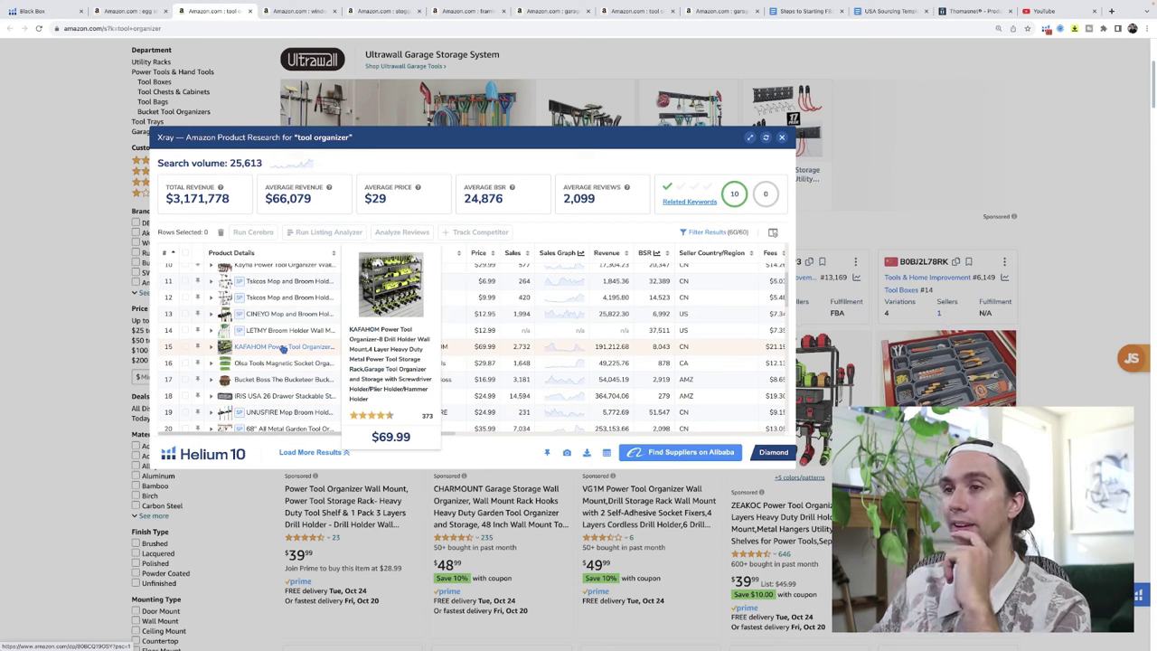
{"action": "scroll", "coordinate": [283, 348], "scroll_direction": "up", "scroll_amount": 1}
{"action": "mouse_move", "coordinate": [276, 287]}
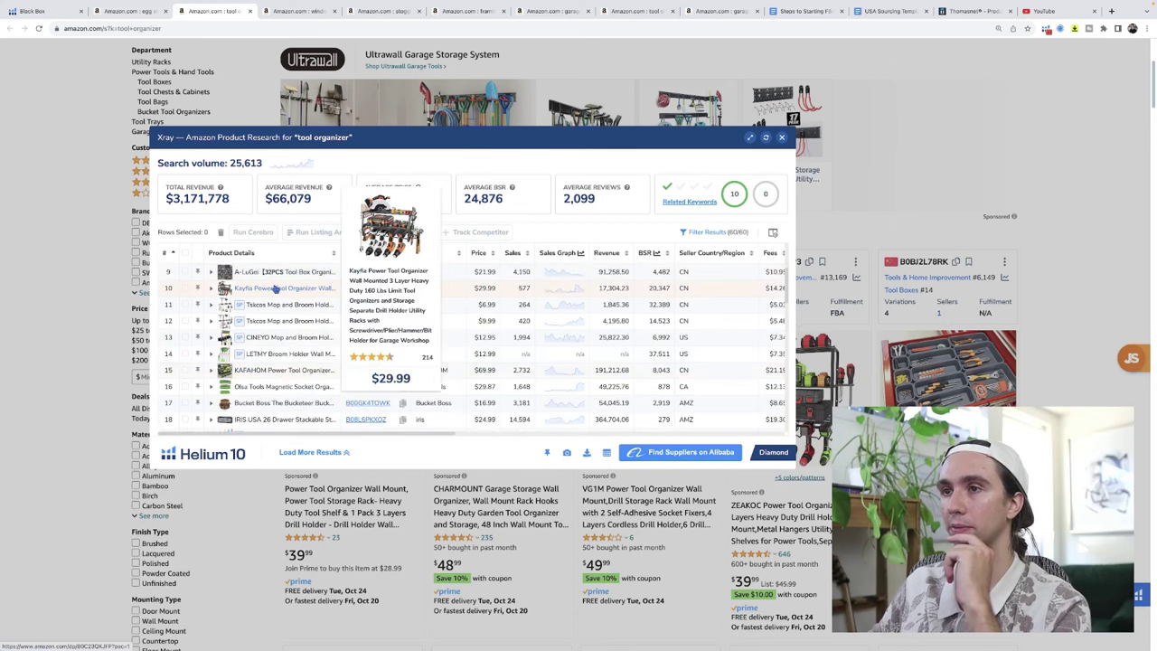
{"action": "mouse_move", "coordinate": [272, 371]}
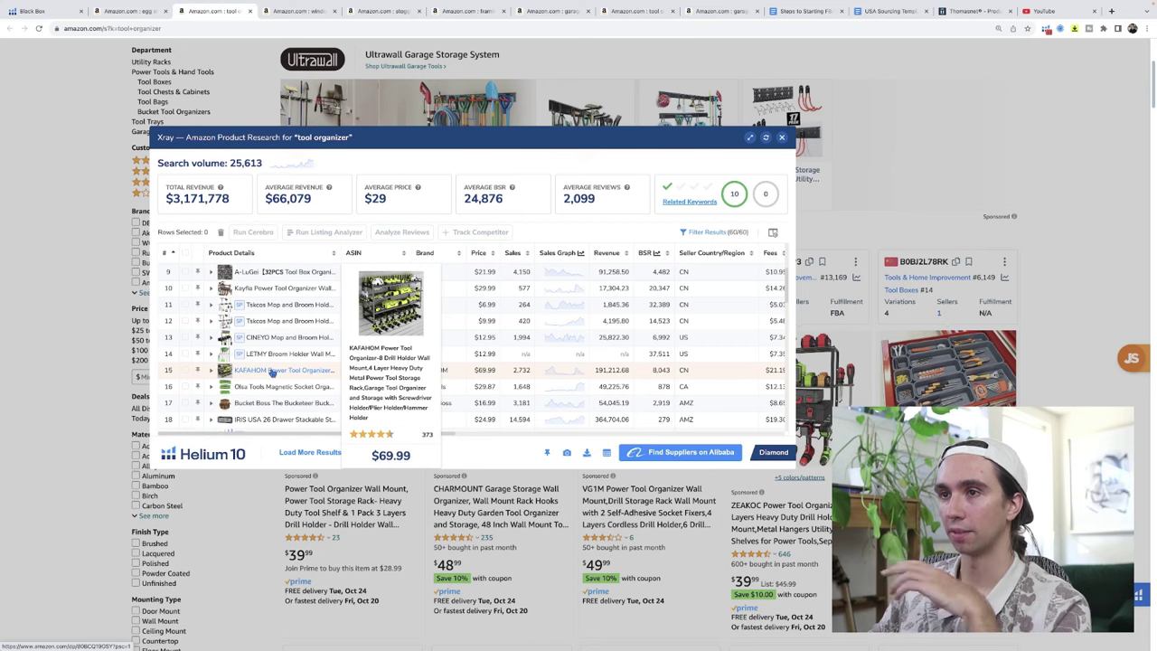
Step: Open the KAFAHOM power tool organizer's Amazon listing and examine its details, related products, brand content and product description
{"action": "left_click", "coordinate": [272, 371]}
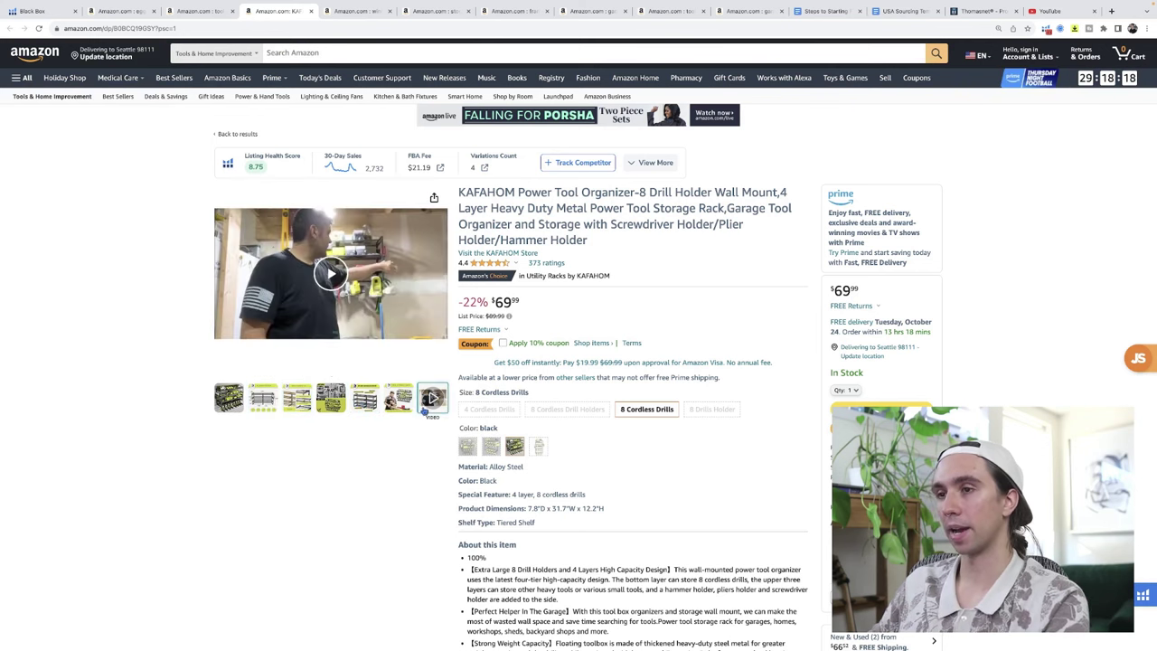
{"action": "scroll", "coordinate": [399, 416], "scroll_direction": "down", "scroll_amount": 3}
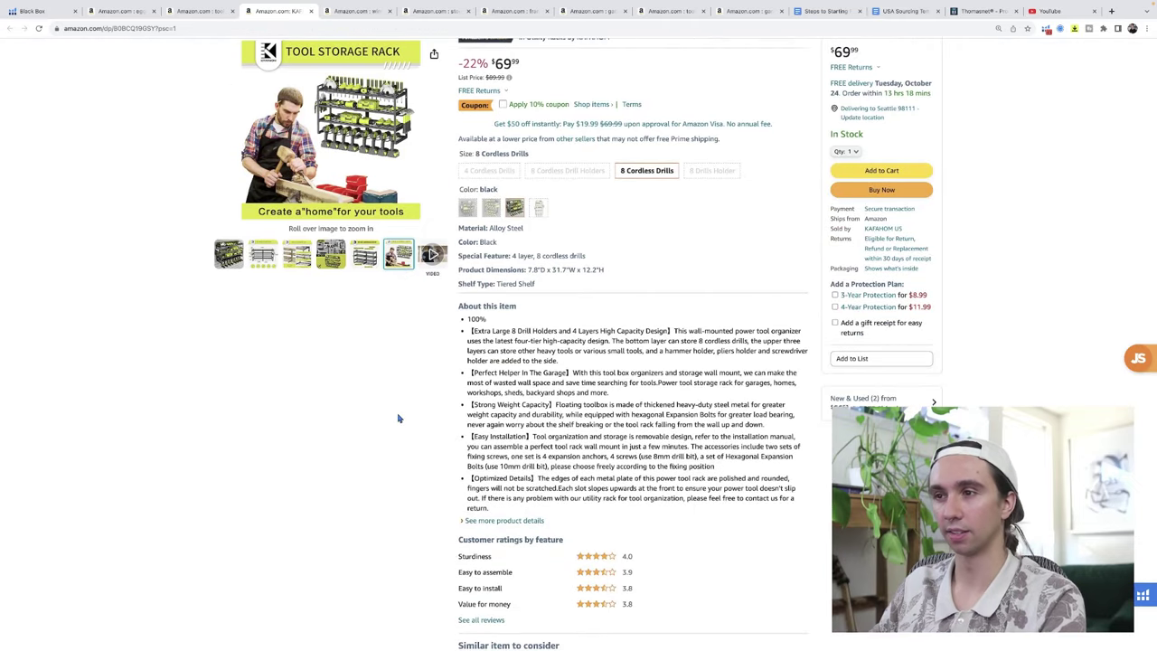
{"action": "scroll", "coordinate": [398, 416], "scroll_direction": "down", "scroll_amount": 7}
{"action": "scroll", "coordinate": [397, 413], "scroll_direction": "down", "scroll_amount": 6}
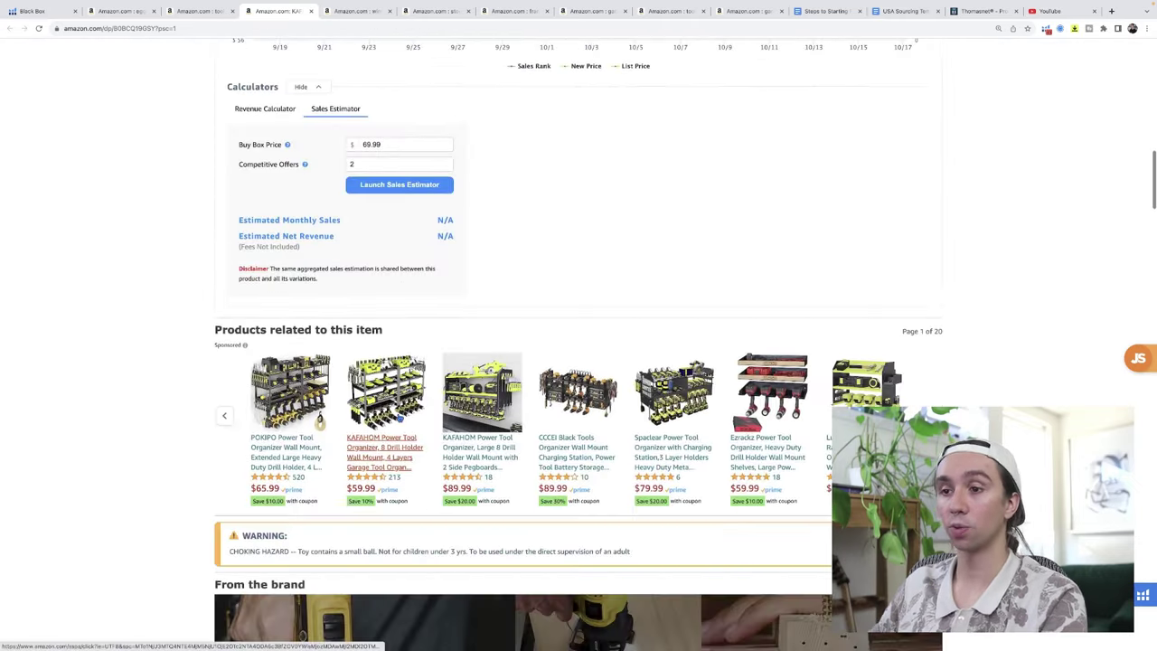
{"action": "scroll", "coordinate": [406, 337], "scroll_direction": "down", "scroll_amount": 1}
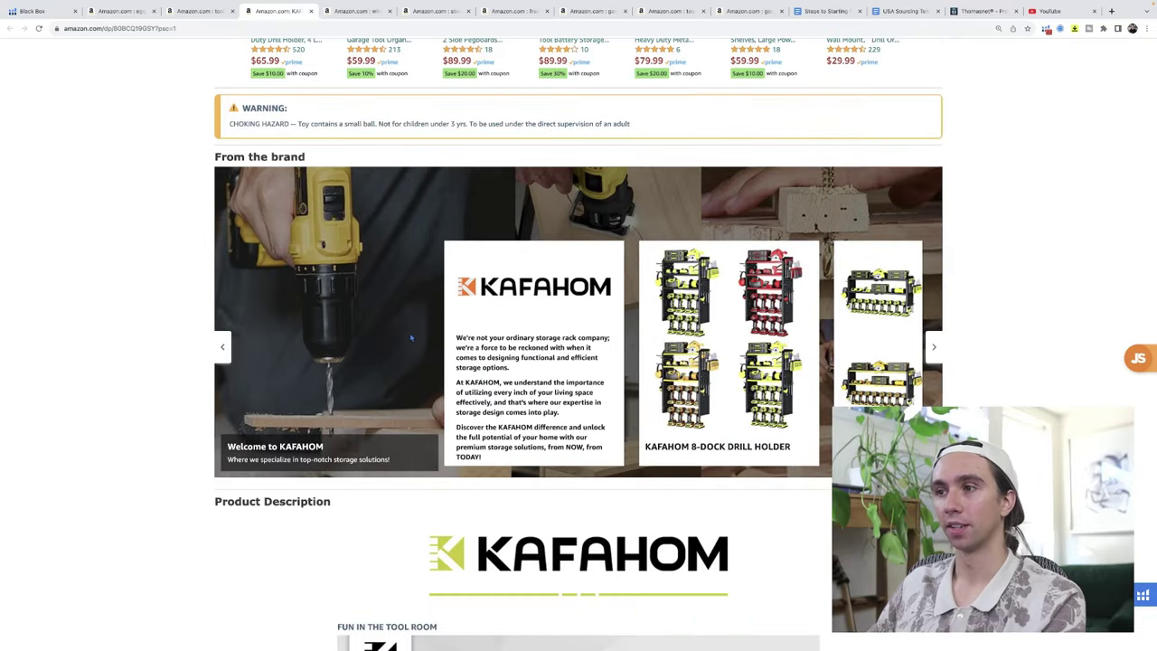
{"action": "scroll", "coordinate": [407, 335], "scroll_direction": "down", "scroll_amount": 4}
{"action": "scroll", "coordinate": [407, 335], "scroll_direction": "down", "scroll_amount": 1}
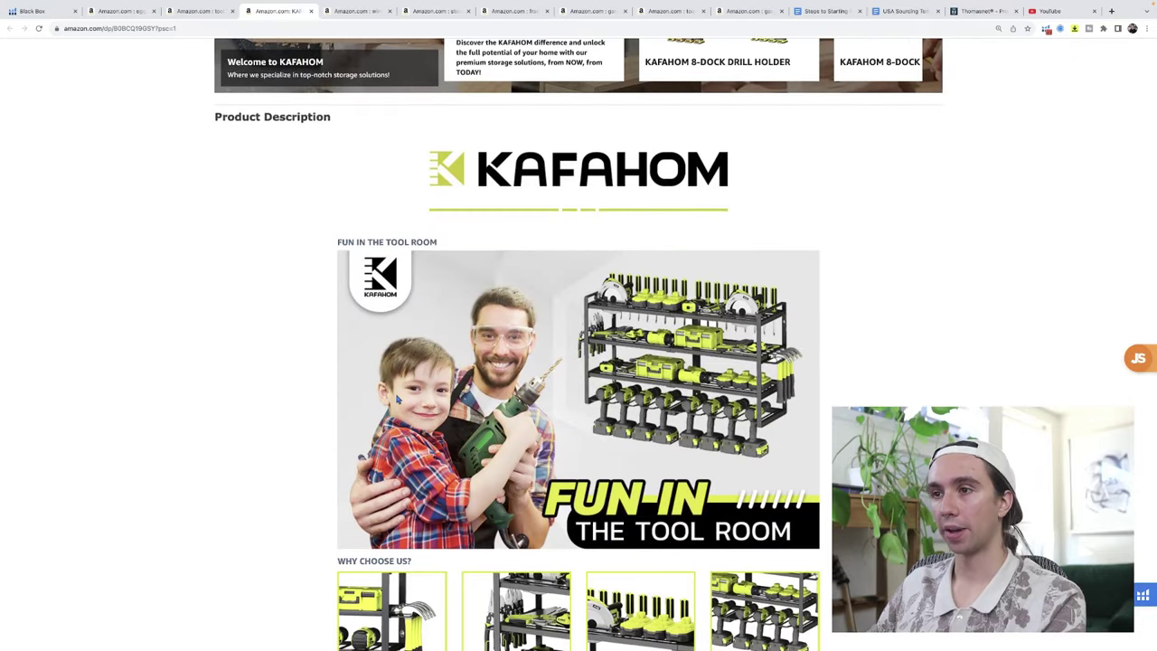
{"action": "scroll", "coordinate": [384, 396], "scroll_direction": "down", "scroll_amount": 3}
{"action": "scroll", "coordinate": [385, 396], "scroll_direction": "down", "scroll_amount": 4}
{"action": "scroll", "coordinate": [382, 395], "scroll_direction": "down", "scroll_amount": 2}
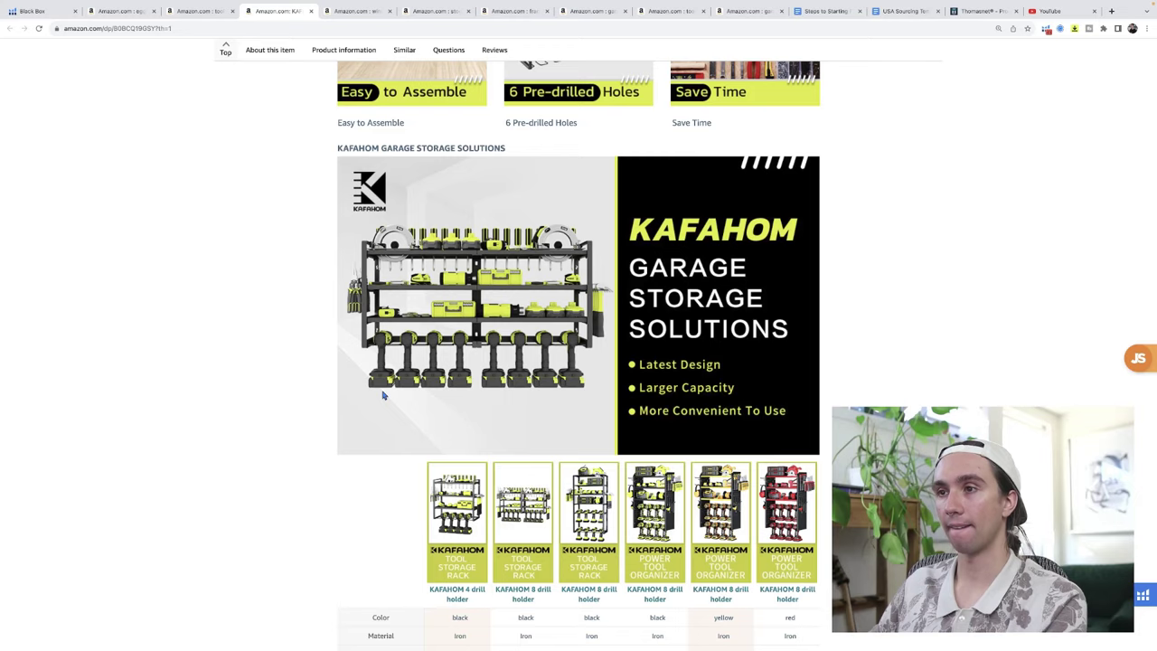
Step: Return to the start of the KAFAHOM listing and look through its product images
{"action": "scroll", "coordinate": [382, 395], "scroll_direction": "up", "scroll_amount": 20}
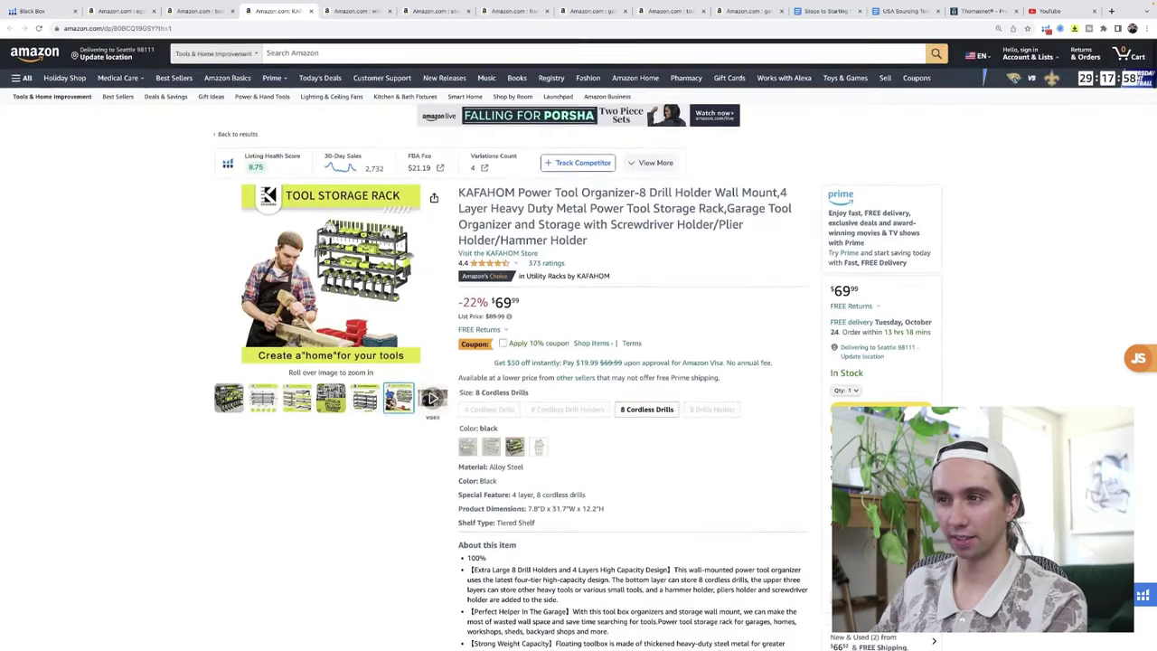
{"action": "scroll", "coordinate": [389, 405], "scroll_direction": "down", "scroll_amount": 3}
{"action": "scroll", "coordinate": [395, 352], "scroll_direction": "up", "scroll_amount": 1}
{"action": "scroll", "coordinate": [395, 352], "scroll_direction": "up", "scroll_amount": 2}
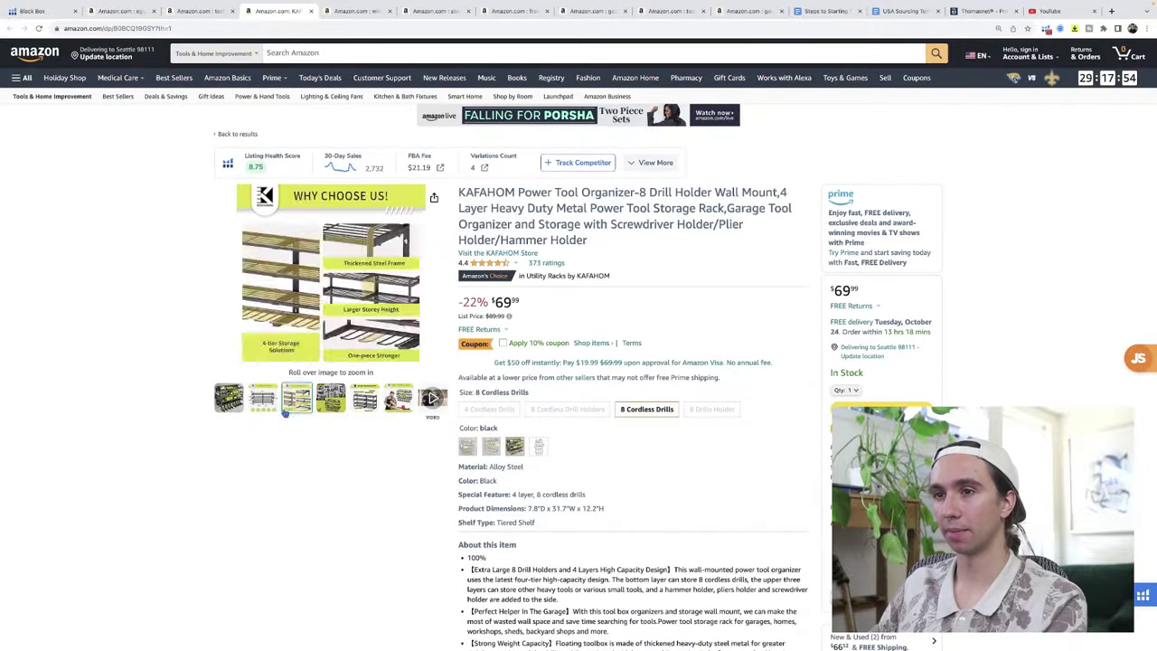
Step: Return to the "tool organizer" results, closing the KAFAHOM listing and the Xray window
{"action": "mouse_move", "coordinate": [335, 189]}
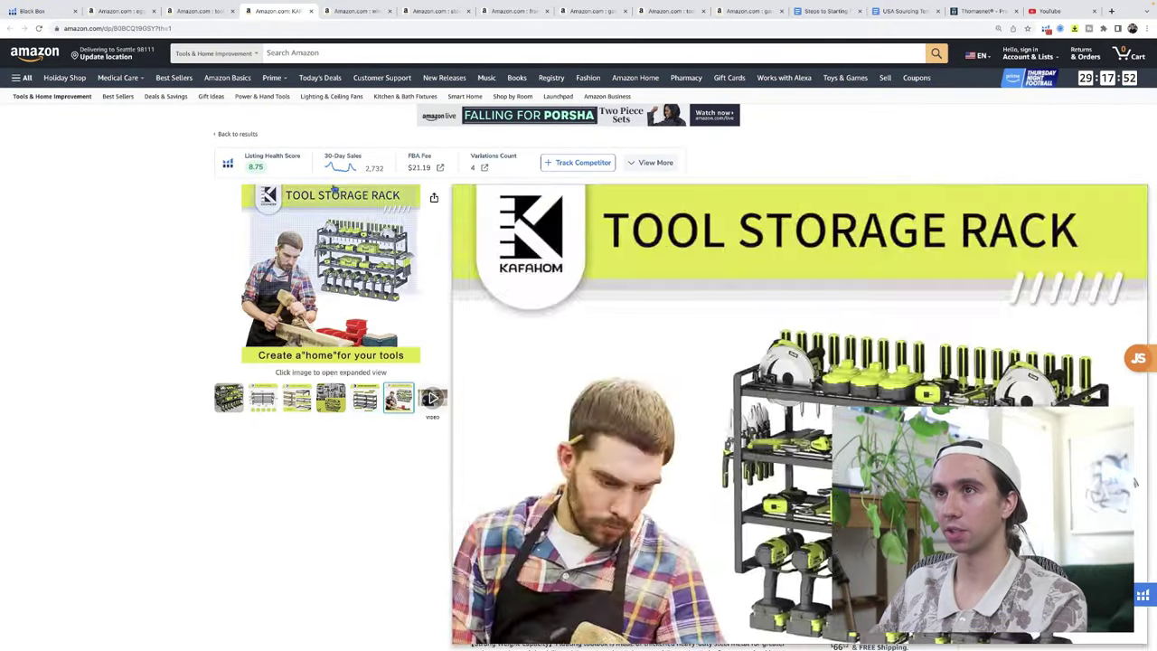
{"action": "left_click", "coordinate": [220, 15]}
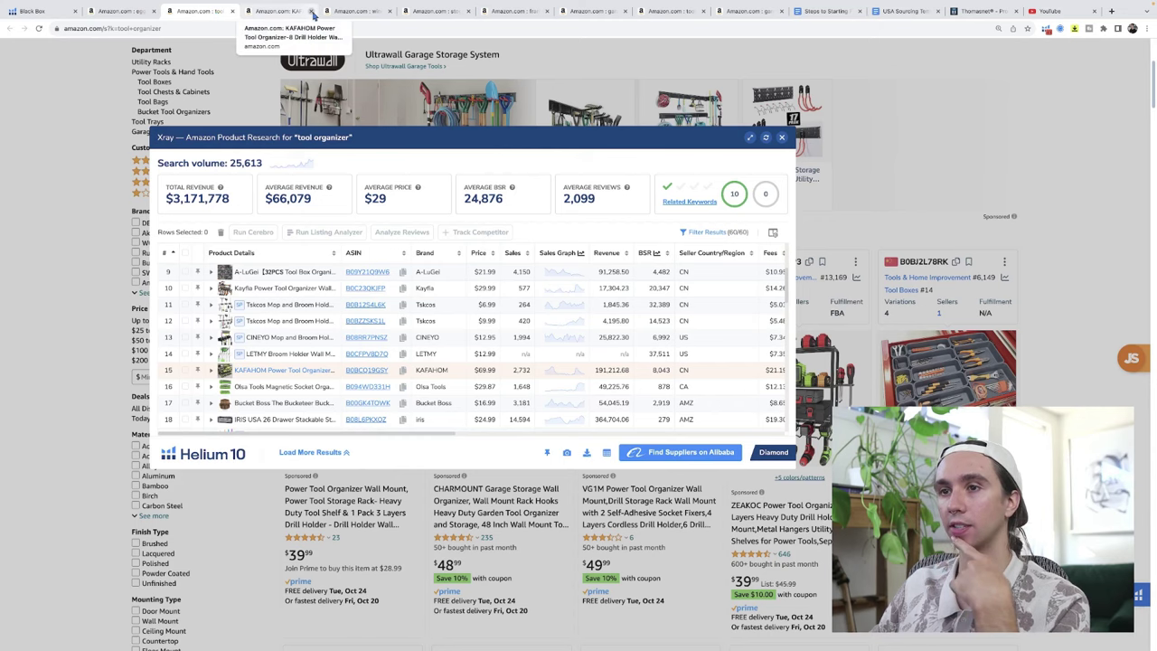
{"action": "left_click", "coordinate": [311, 12]}
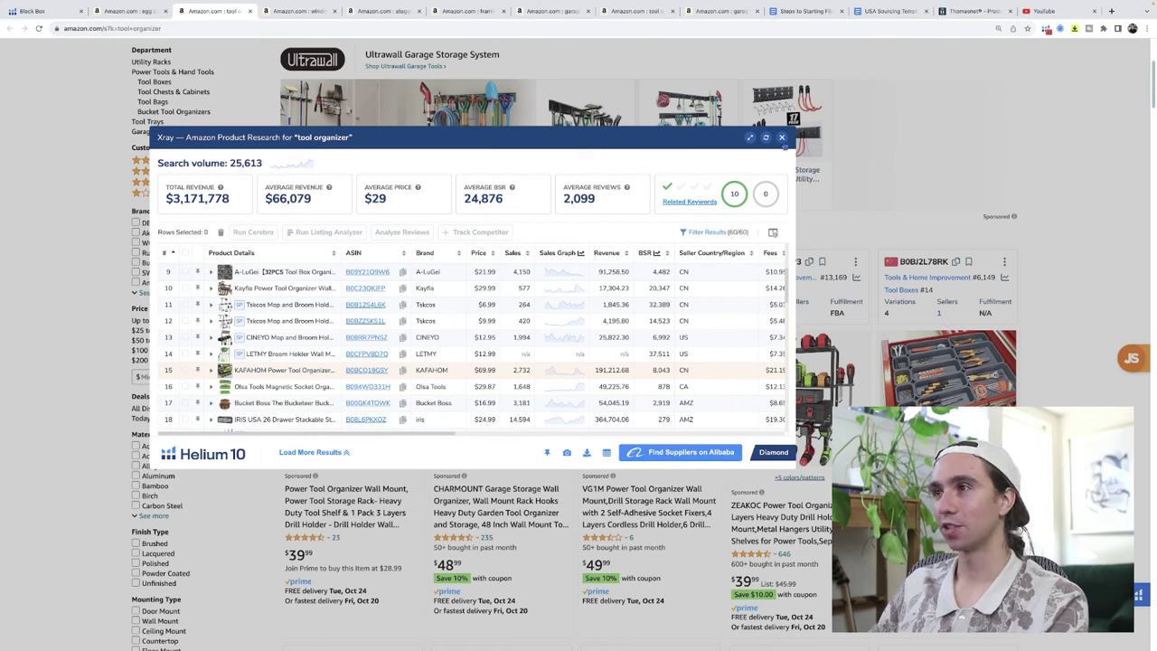
{"action": "left_click", "coordinate": [781, 138]}
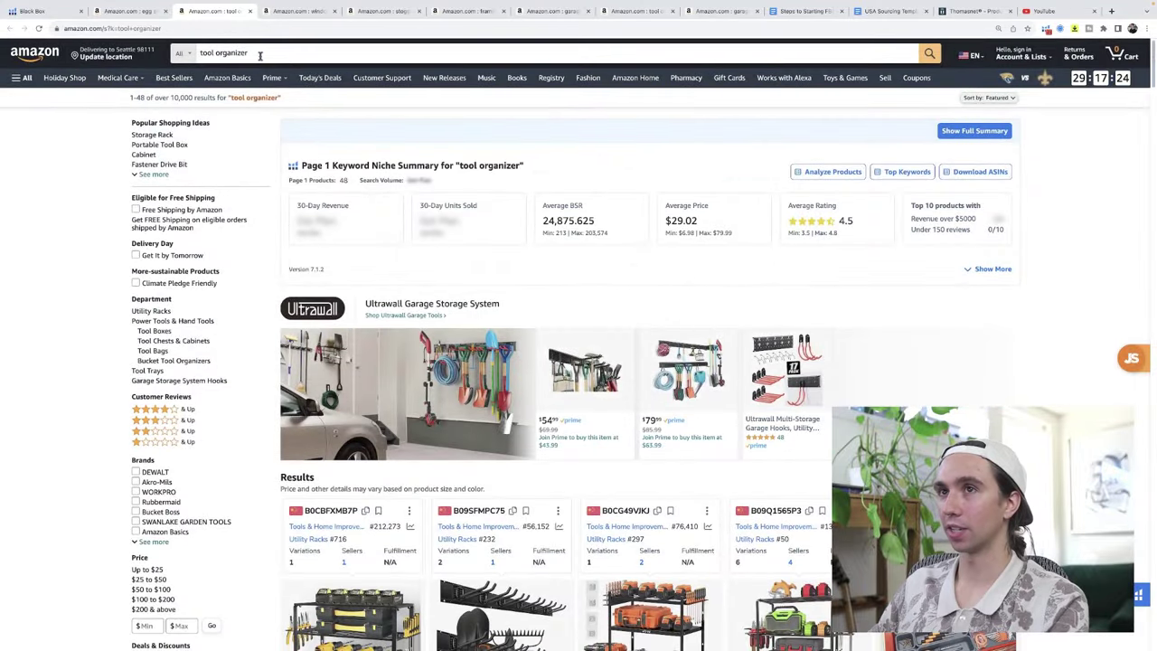
Step: Search all Amazon departments for "rhino usa"
{"action": "left_click", "coordinate": [260, 54]}
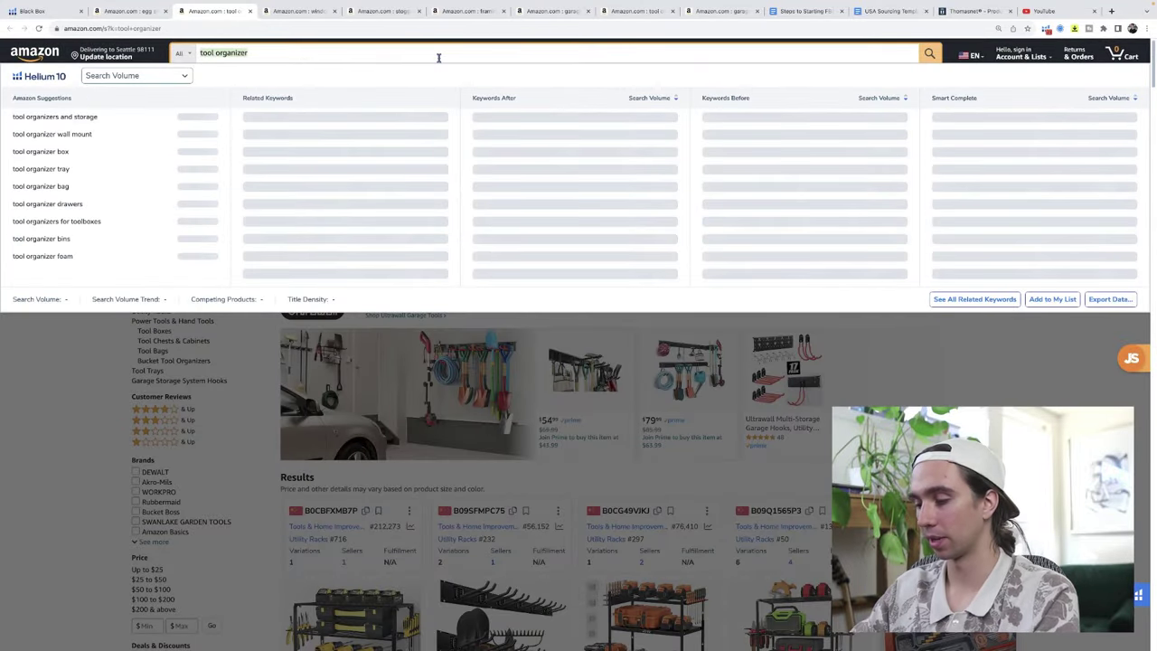
{"action": "type", "text": "rhino usa"}
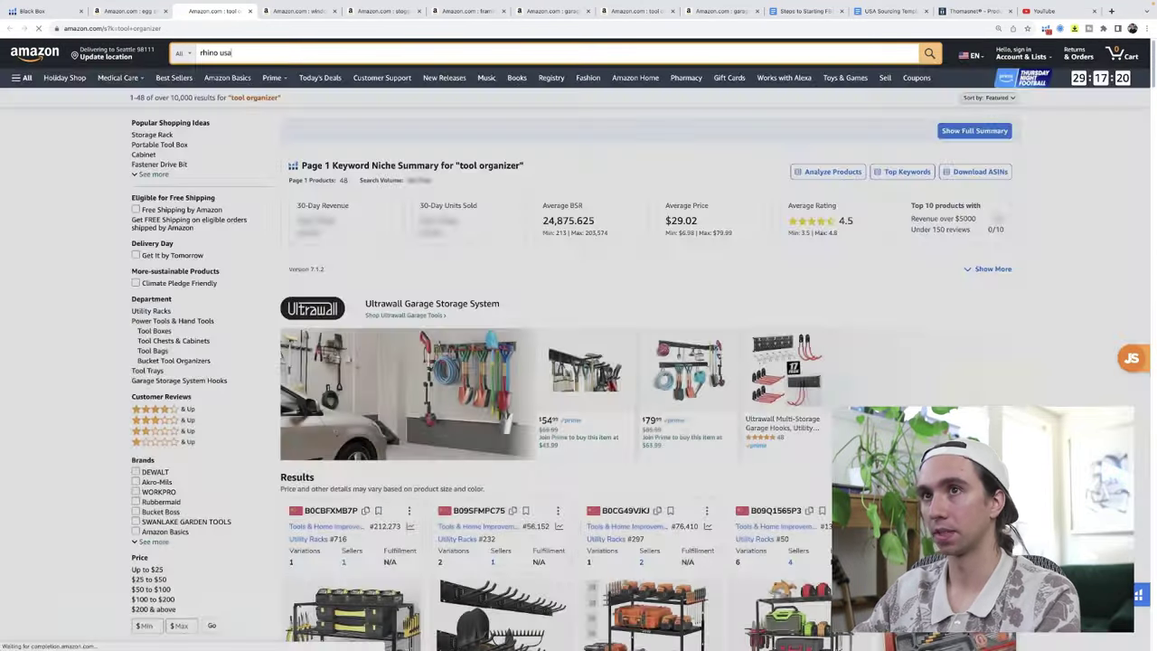
{"action": "key", "text": "Return"}
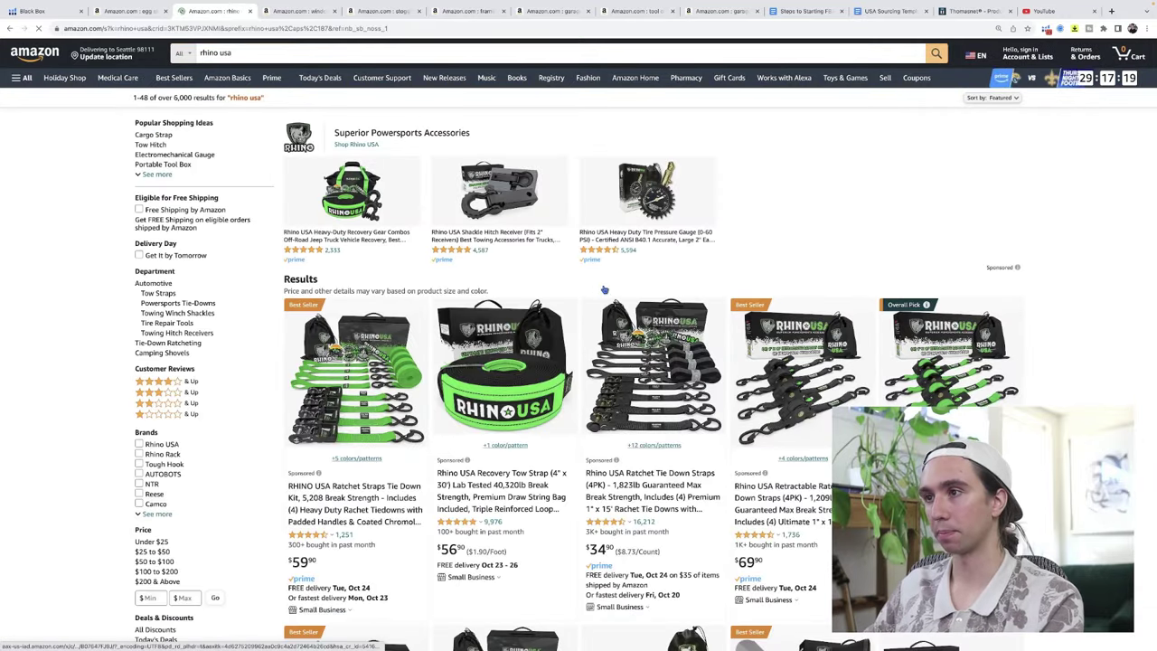
Step: Look through the "rhino usa" results to examine the brand's product range, packaging, prices and reviews, returning to the start of the results
{"action": "scroll", "coordinate": [958, 384], "scroll_direction": "down", "scroll_amount": 5}
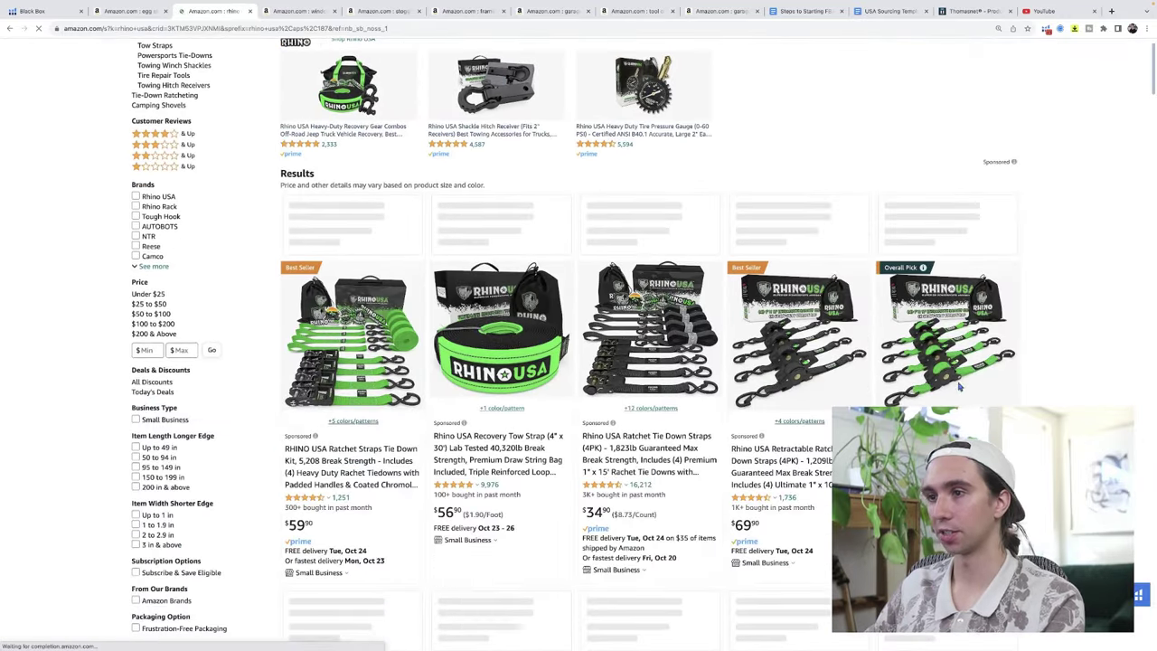
{"action": "scroll", "coordinate": [960, 387], "scroll_direction": "down", "scroll_amount": 4}
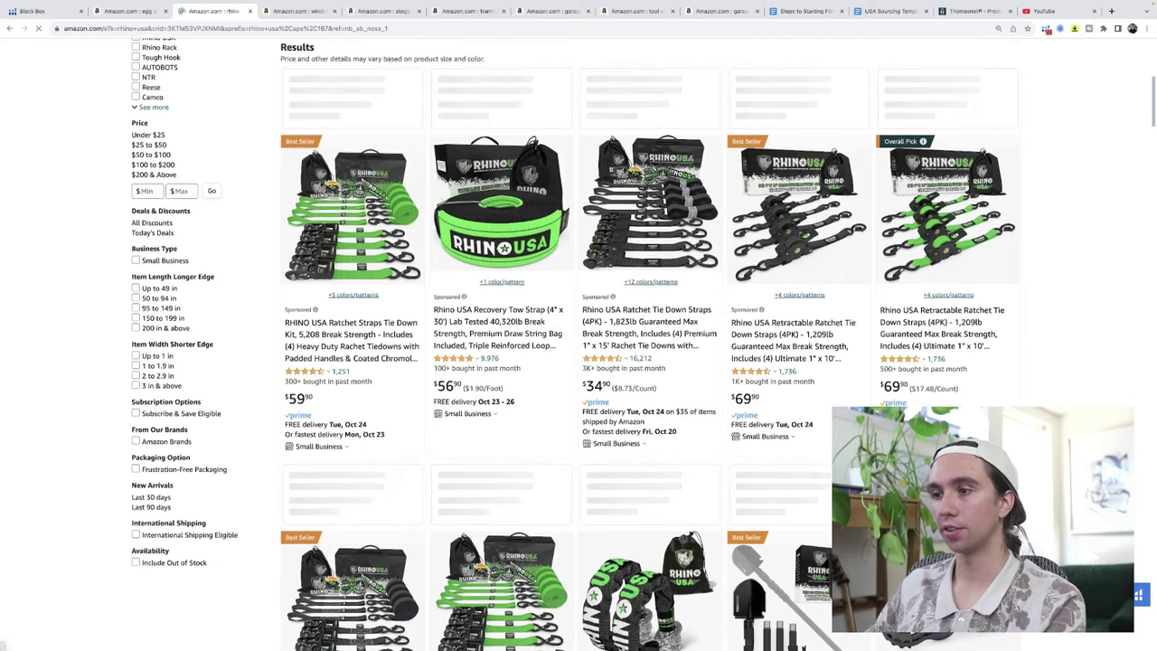
{"action": "scroll", "coordinate": [651, 362], "scroll_direction": "down", "scroll_amount": 2}
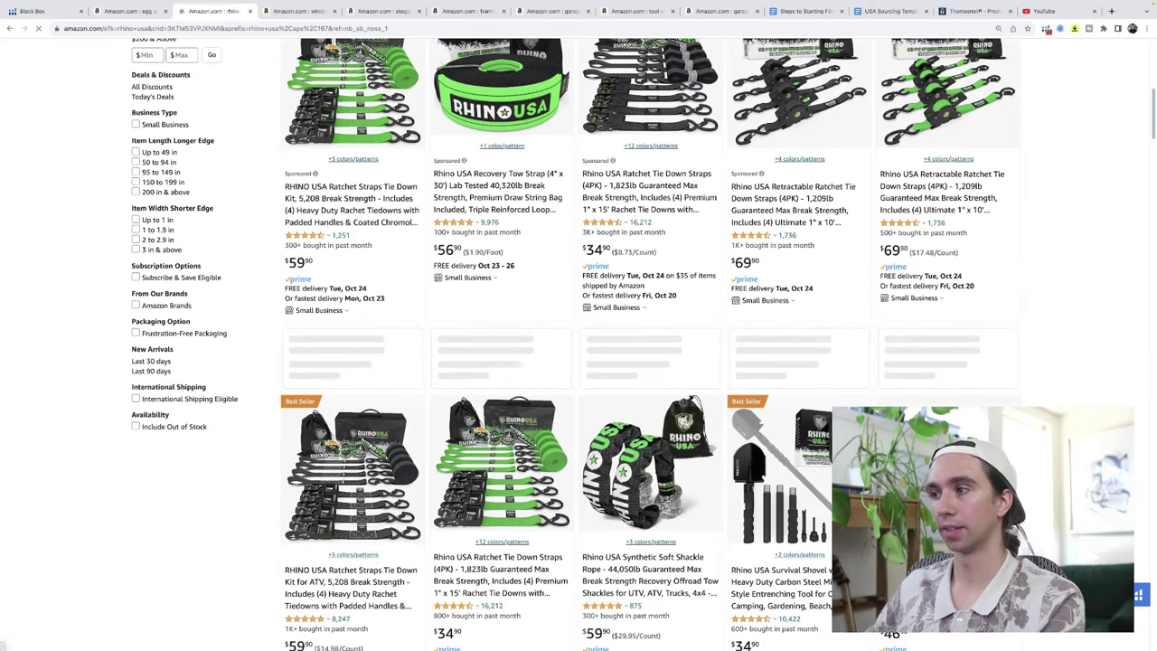
{"action": "scroll", "coordinate": [650, 362], "scroll_direction": "down", "scroll_amount": 2}
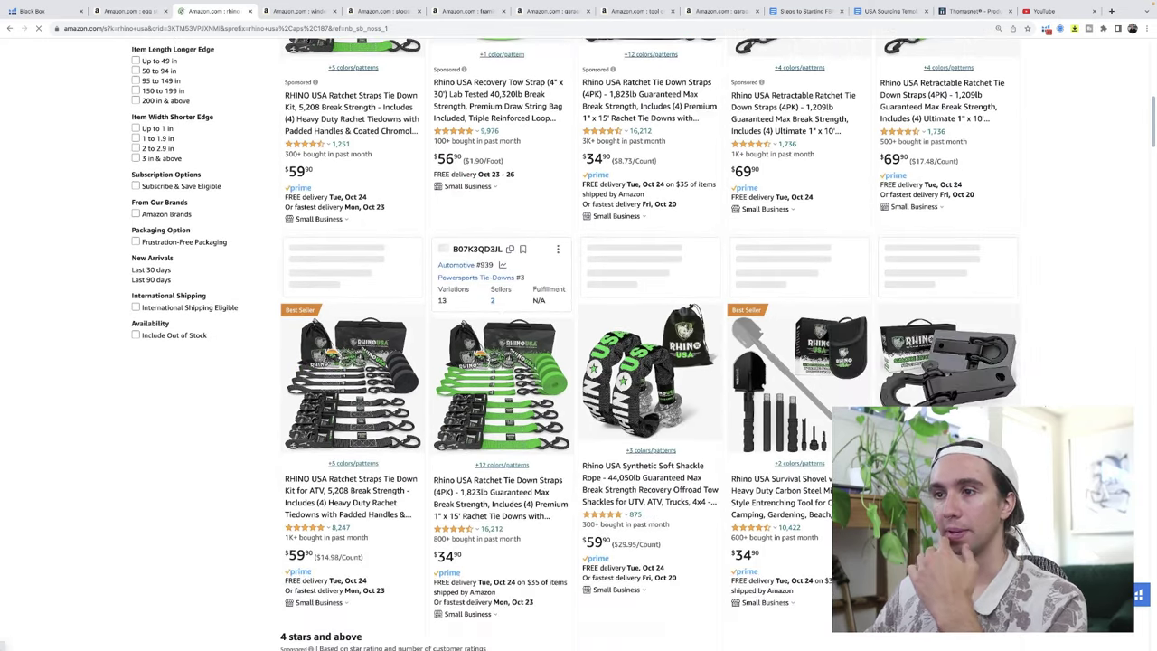
{"action": "scroll", "coordinate": [651, 361], "scroll_direction": "down", "scroll_amount": 15}
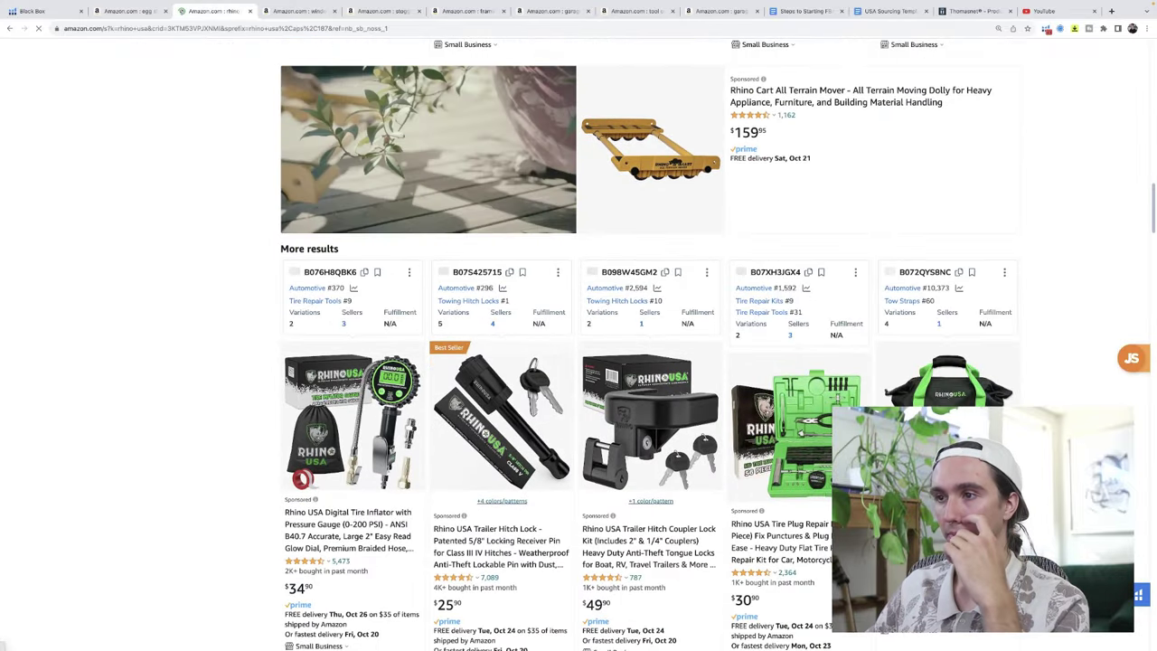
{"action": "scroll", "coordinate": [649, 344], "scroll_direction": "down", "scroll_amount": 2}
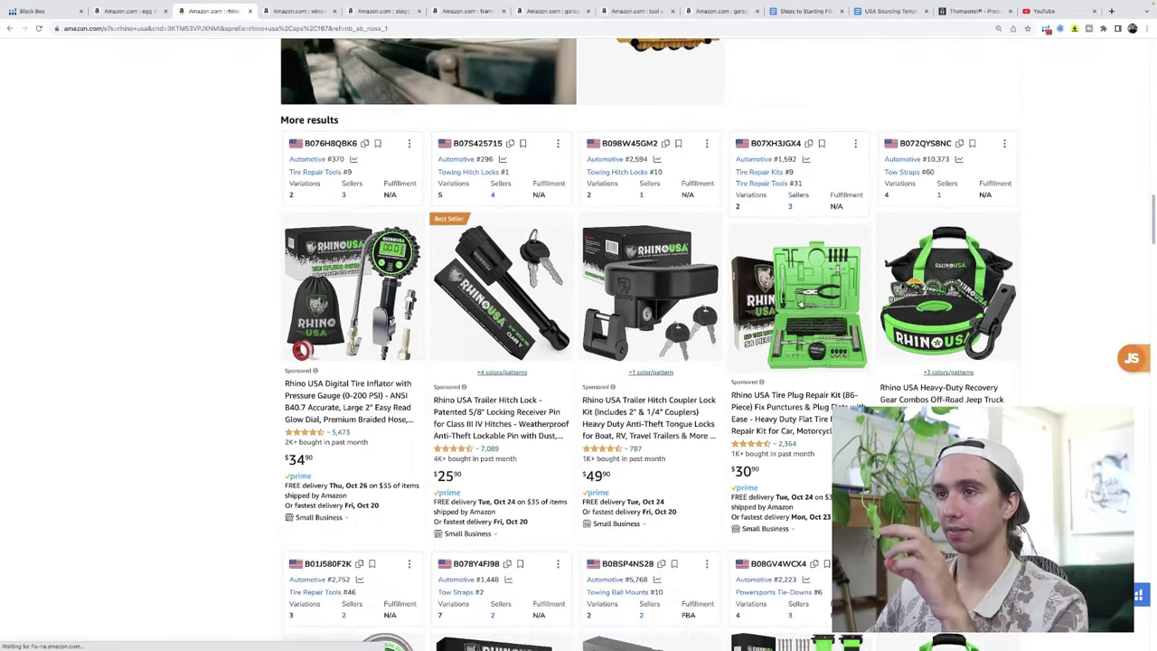
{"action": "scroll", "coordinate": [588, 479], "scroll_direction": "down", "scroll_amount": 3}
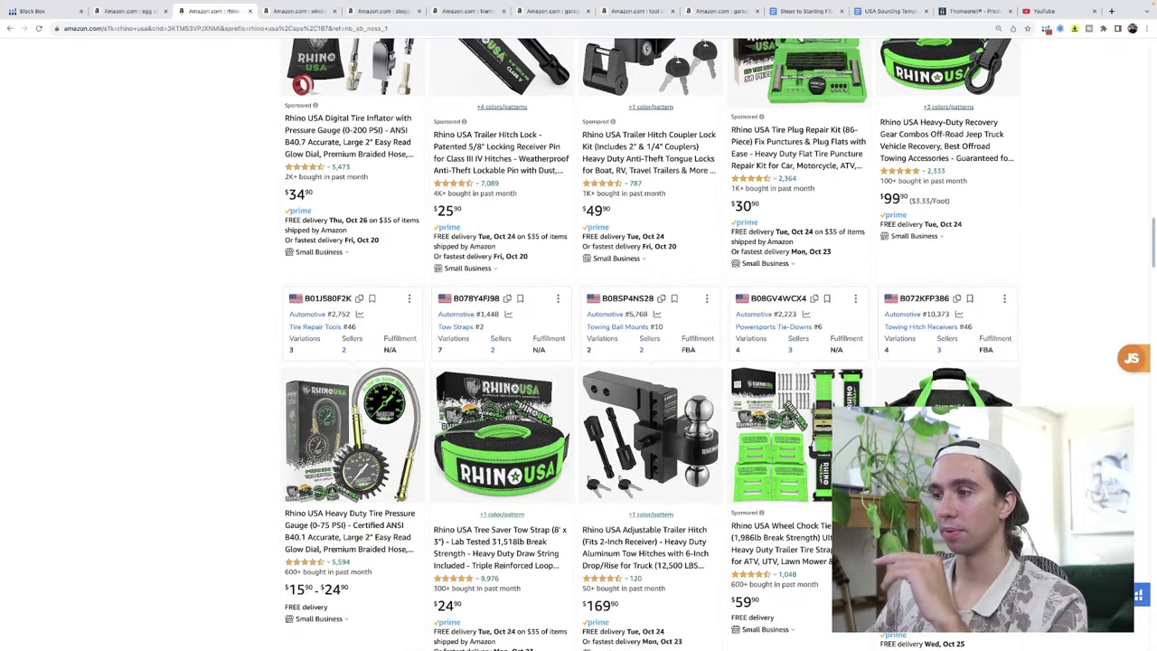
{"action": "scroll", "coordinate": [579, 343], "scroll_direction": "down", "scroll_amount": 6}
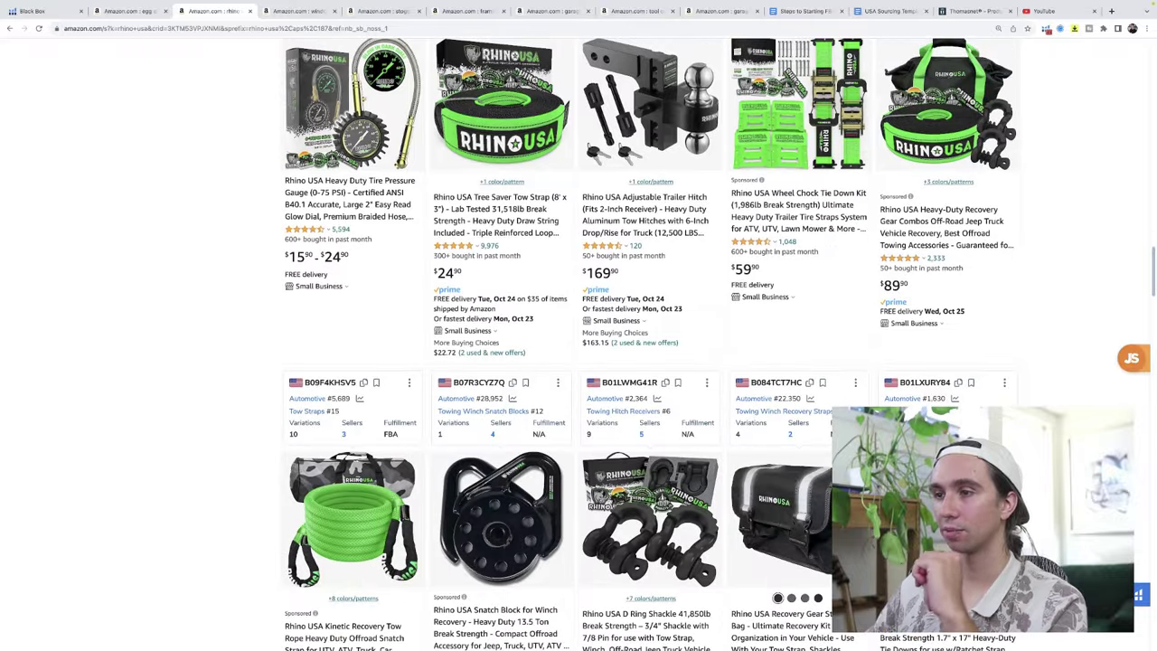
{"action": "scroll", "coordinate": [578, 344], "scroll_direction": "up", "scroll_amount": 8}
{"action": "scroll", "coordinate": [265, 126], "scroll_direction": "up", "scroll_amount": 10}
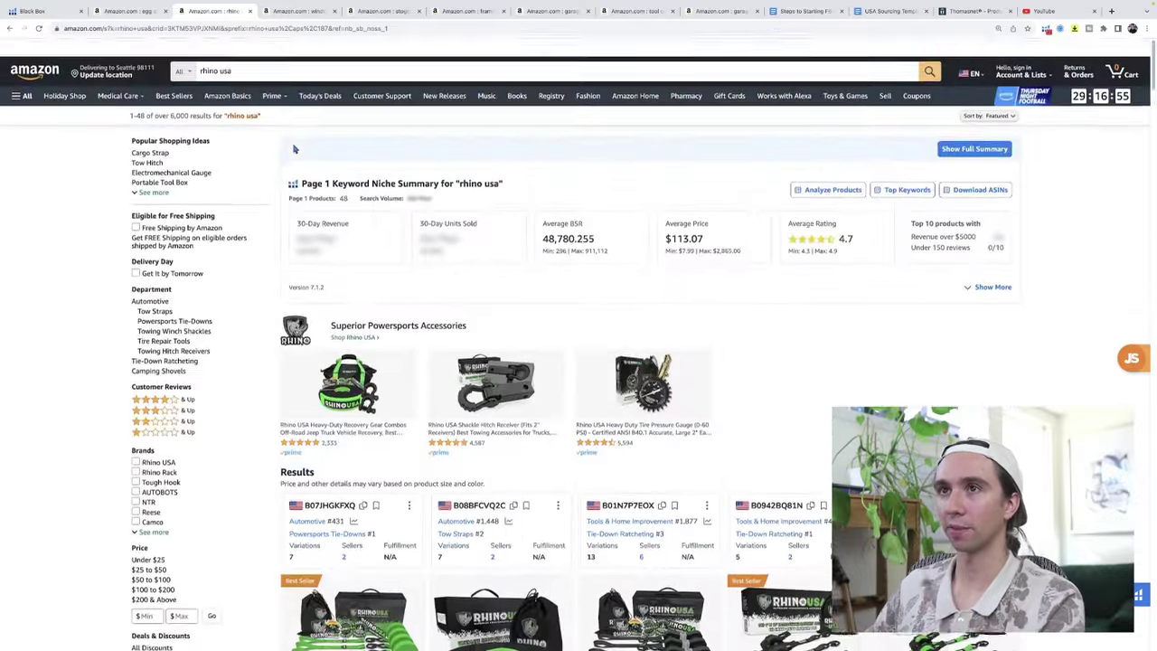
Step: Search Amazon for "ratchet straps"
{"action": "left_click", "coordinate": [200, 53]}
{"action": "key", "text": "ctrl+a"}
{"action": "type", "text": "ra"}
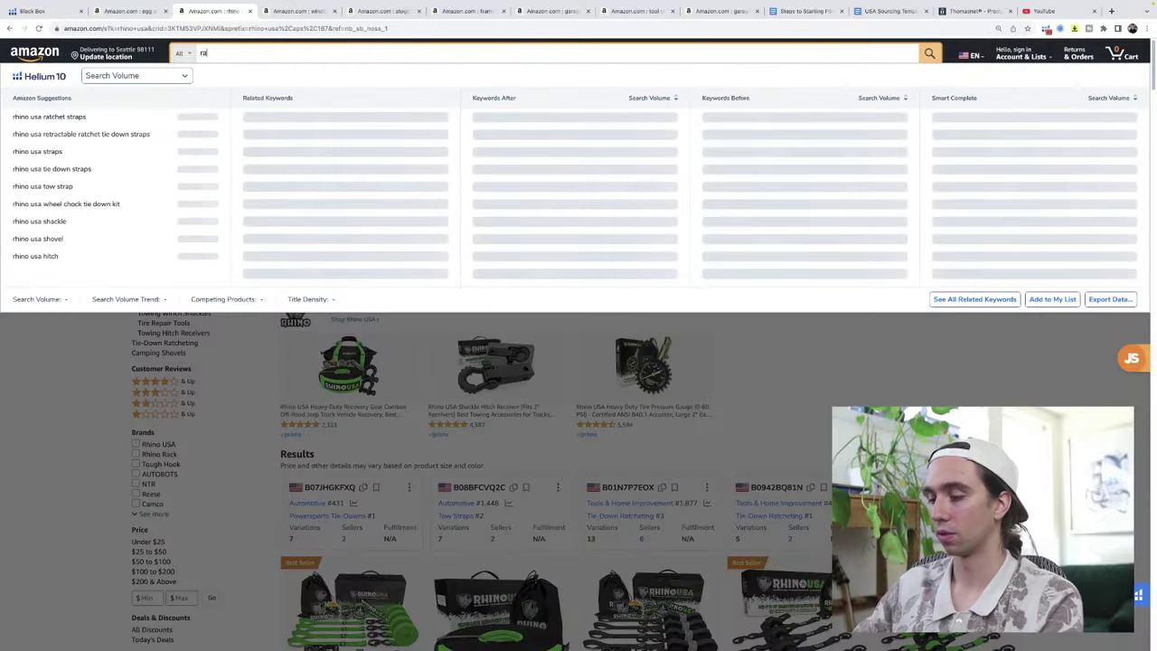
{"action": "type", "text": "tchet straps"}
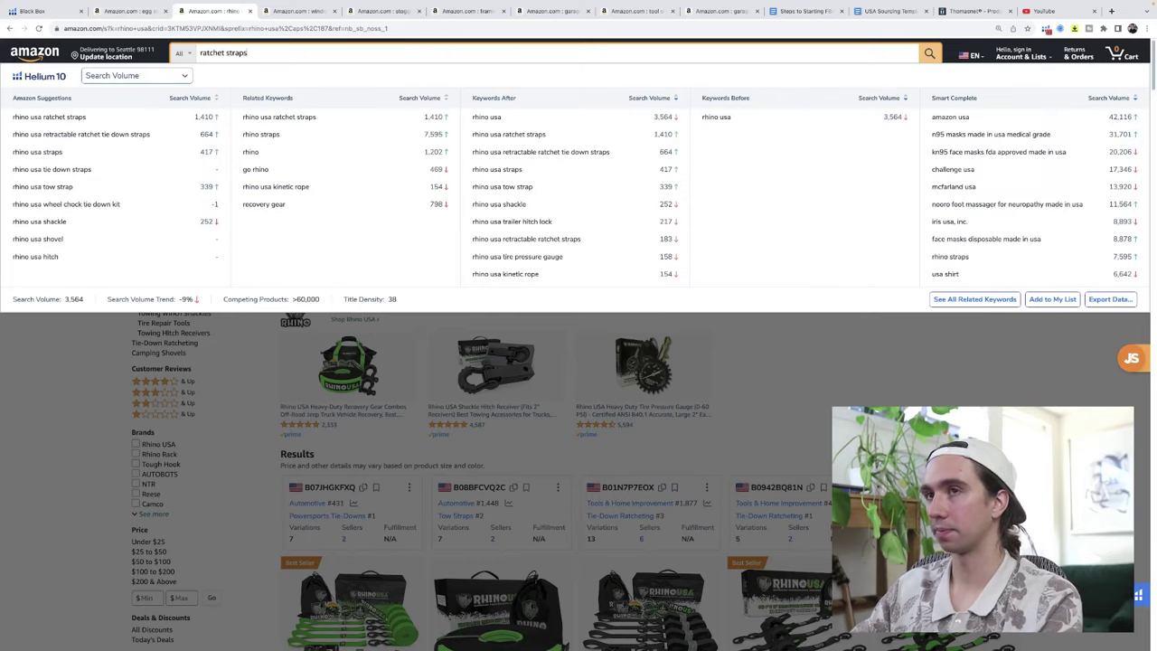
{"action": "key", "text": "Return"}
Step: Compare the ratchet strap results with a close look at the Rhino USA packaging, and open the Rhino USA Retractable Ratchet Tie Down Straps listing
{"action": "scroll", "coordinate": [854, 332], "scroll_direction": "down", "scroll_amount": 1}
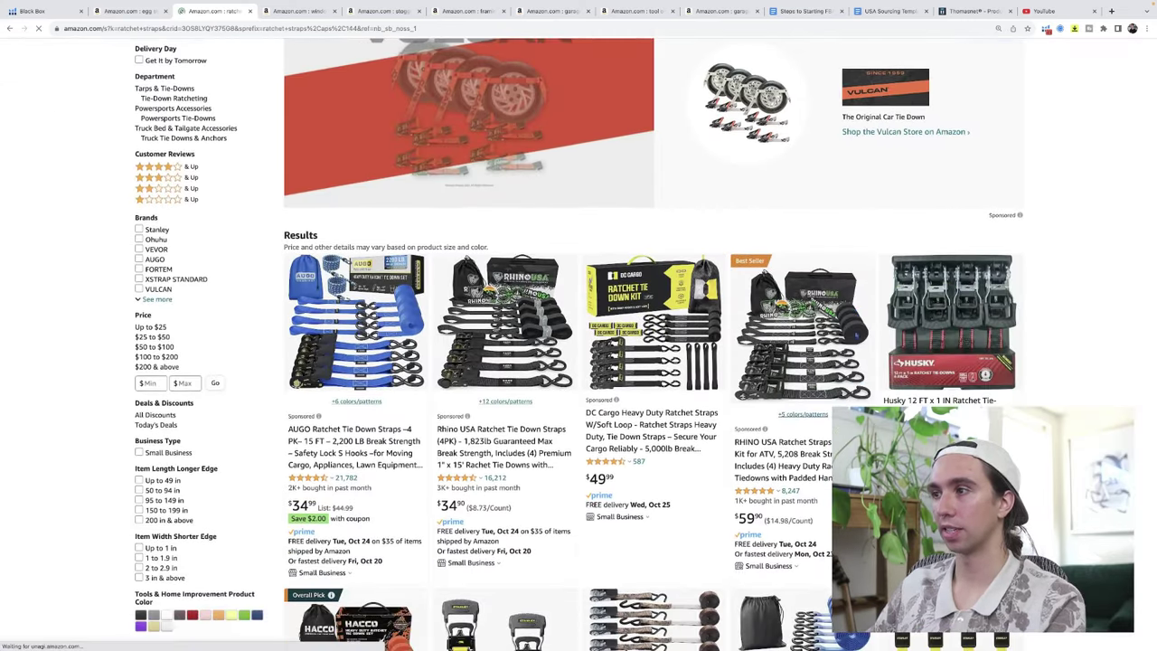
{"action": "scroll", "coordinate": [820, 432], "scroll_direction": "down", "scroll_amount": 8}
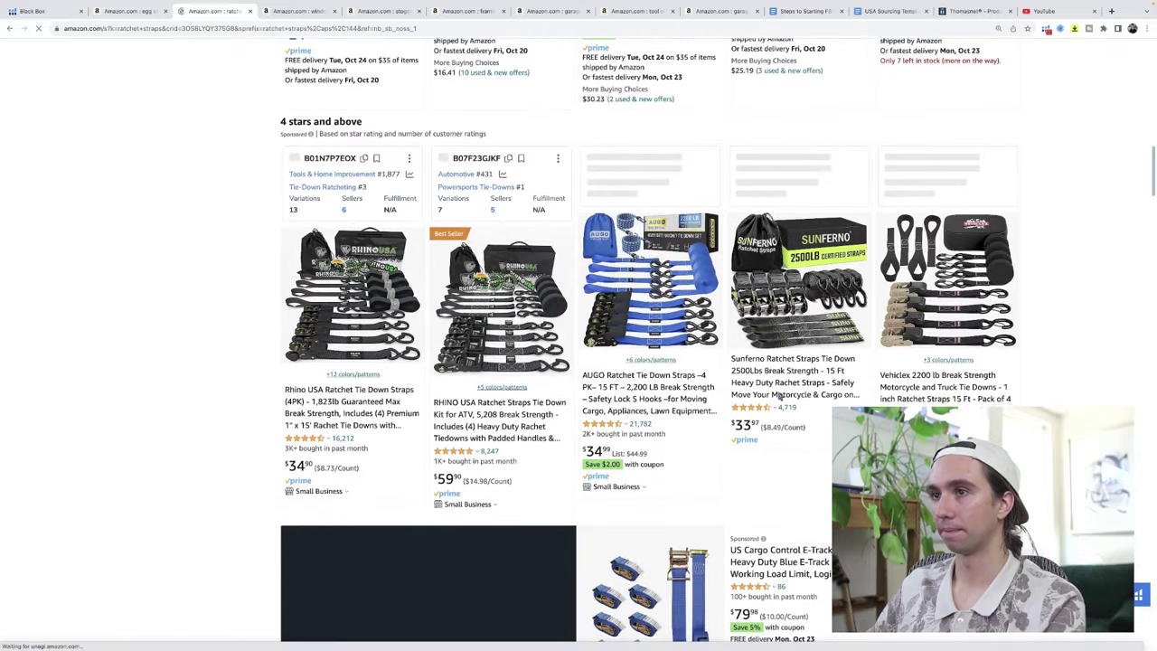
{"action": "scroll", "coordinate": [495, 370], "scroll_direction": "down", "scroll_amount": 5}
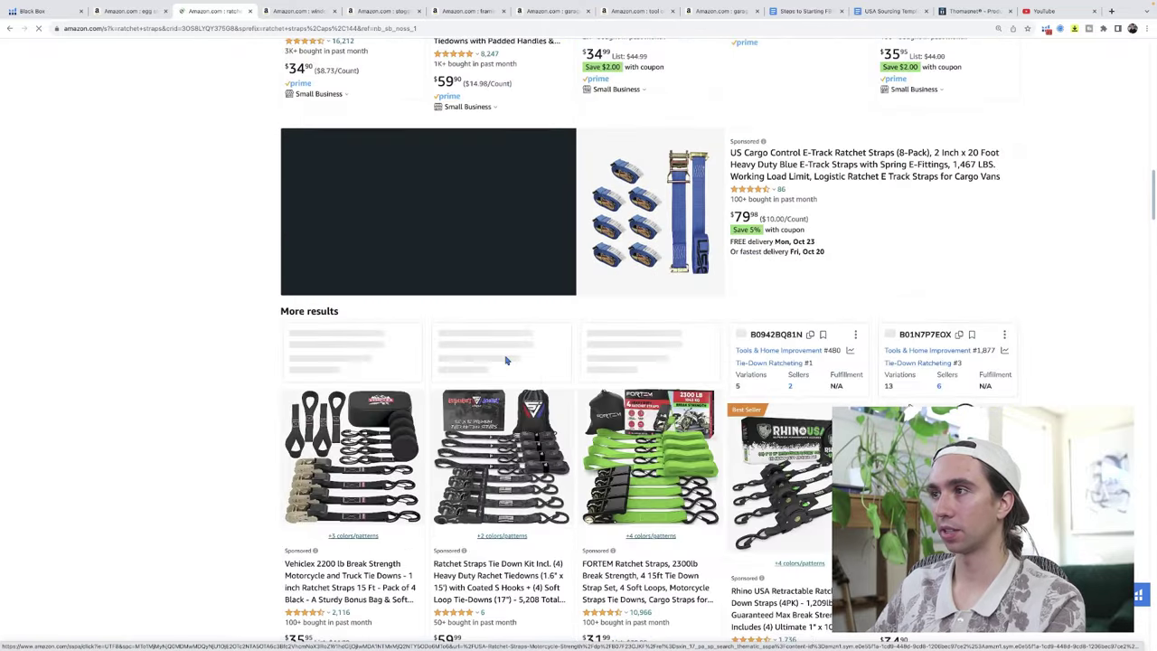
{"action": "scroll", "coordinate": [845, 402], "scroll_direction": "up", "scroll_amount": 7}
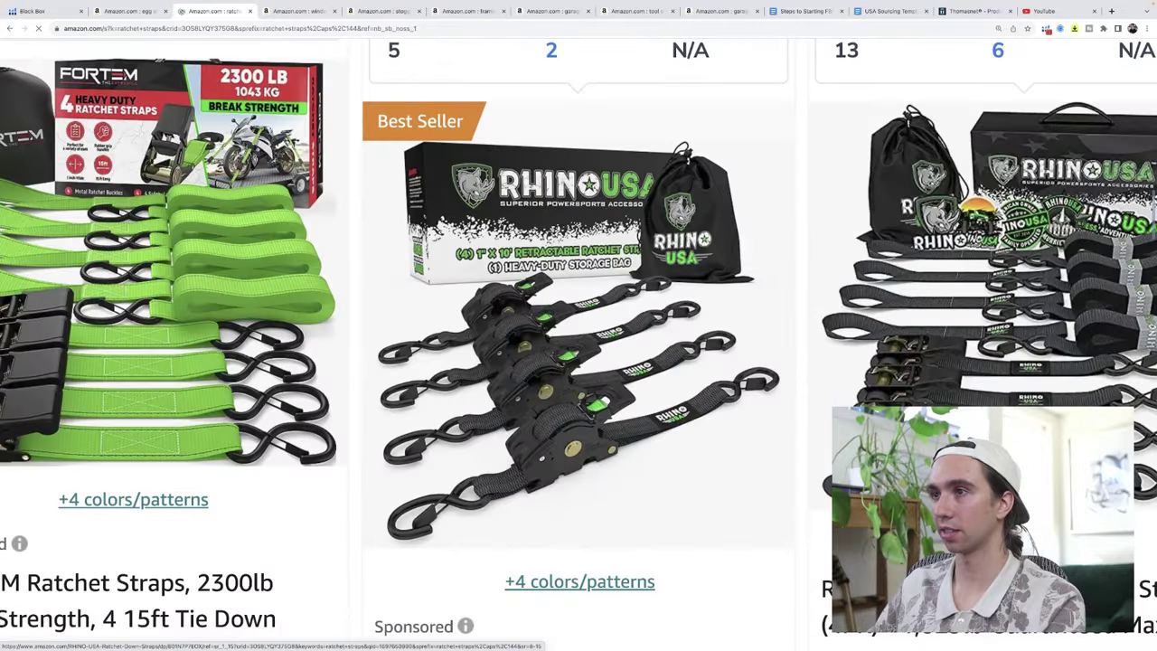
{"action": "scroll", "coordinate": [601, 406], "scroll_direction": "down", "scroll_amount": 2}
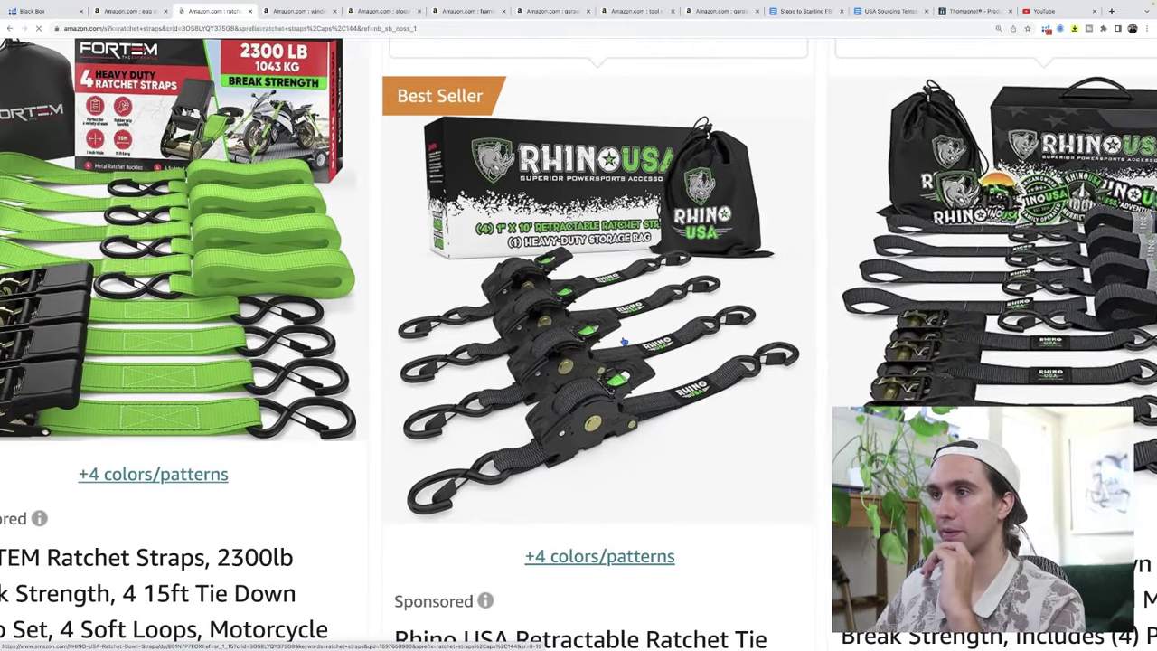
{"action": "scroll", "coordinate": [619, 340], "scroll_direction": "up", "scroll_amount": 1}
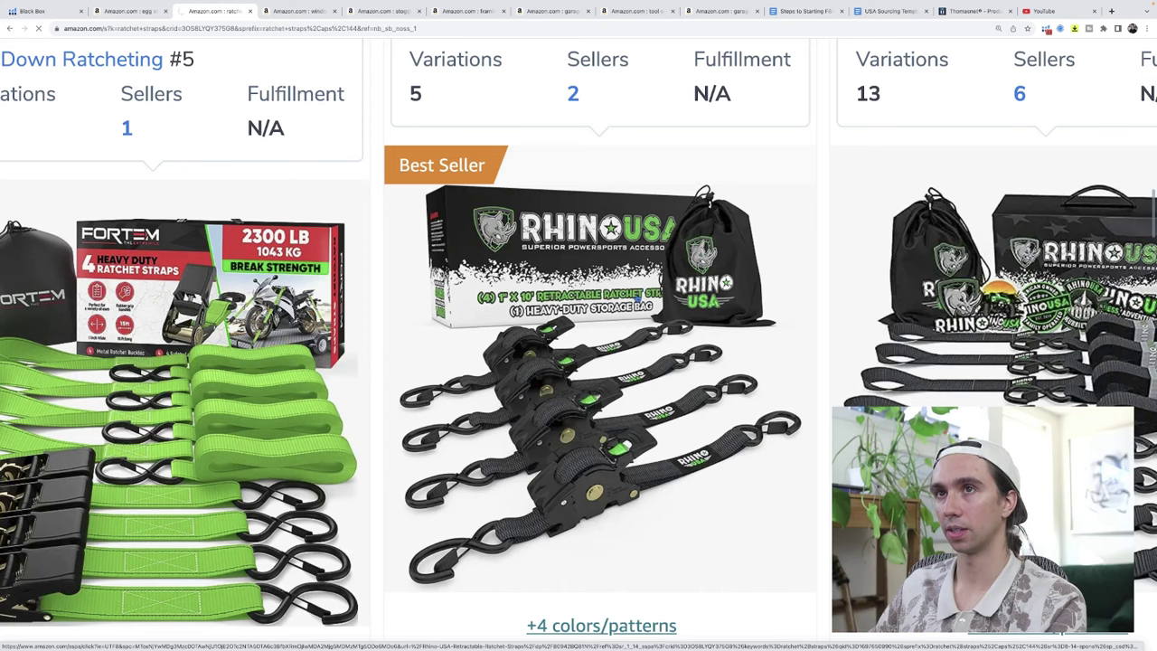
{"action": "left_click", "coordinate": [637, 297]}
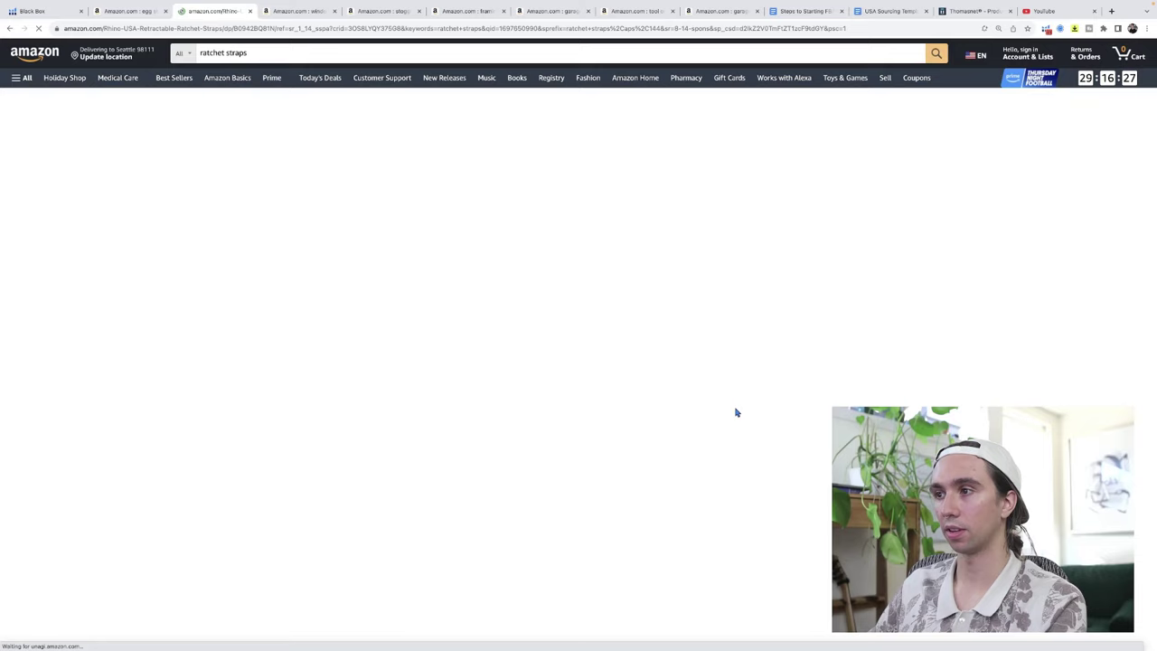
Step: Open the enlarged image gallery of the Rhino USA retractable straps and examine its feature, package contents and lifestyle images
{"action": "scroll", "coordinate": [705, 409], "scroll_direction": "down", "scroll_amount": 1}
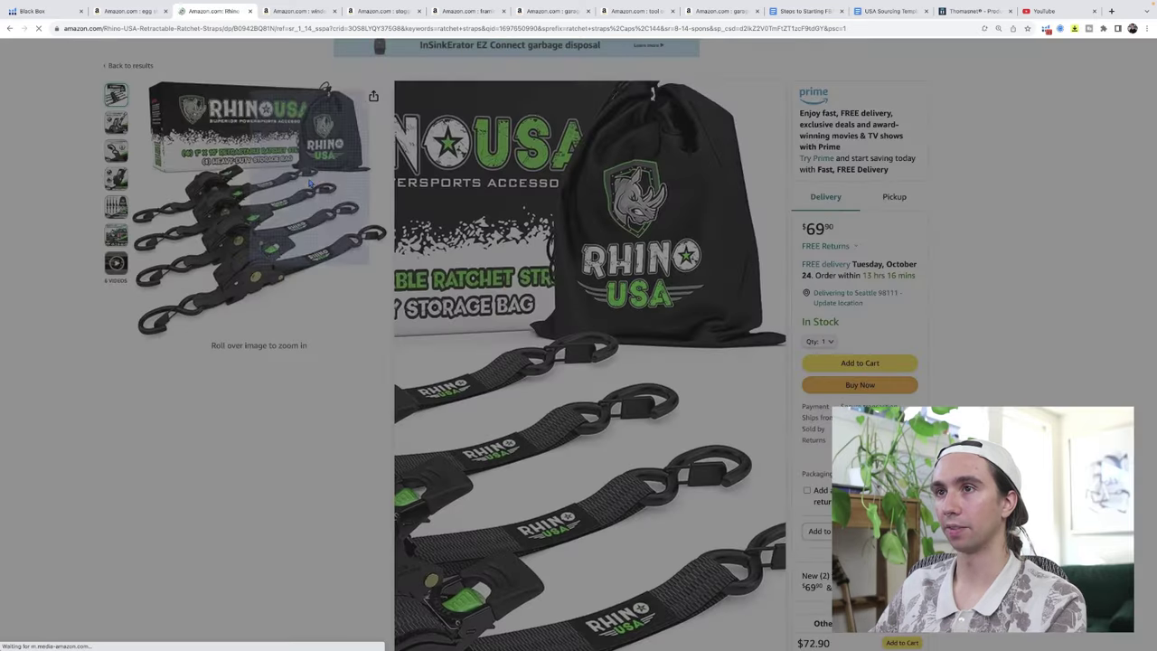
{"action": "left_click", "coordinate": [271, 180]}
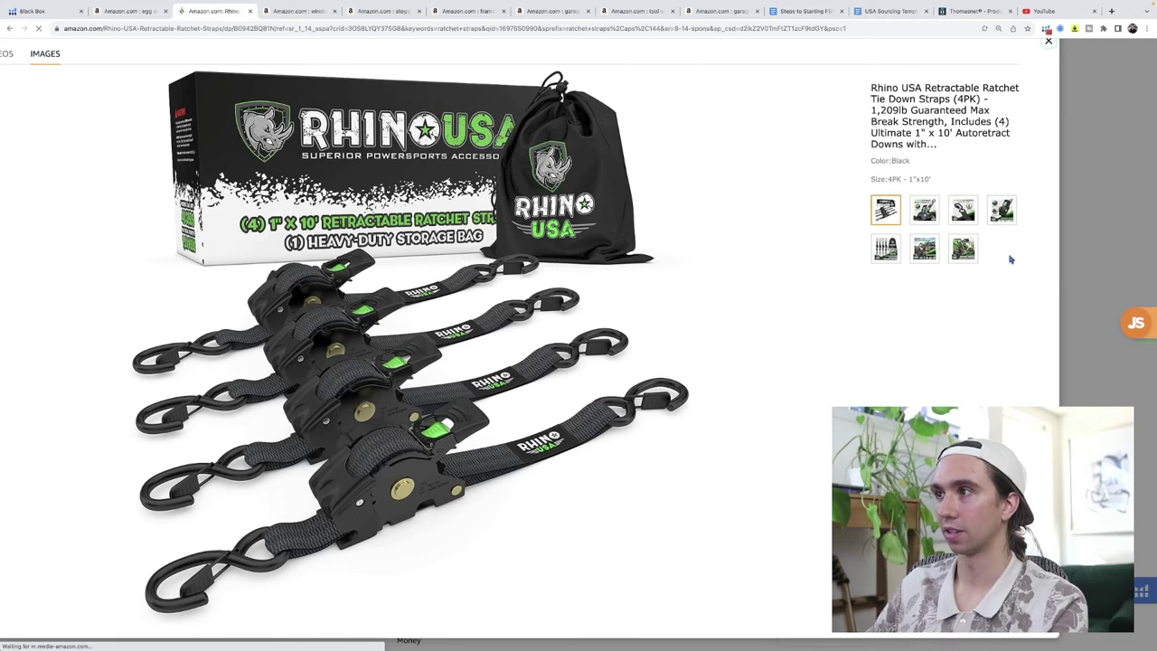
{"action": "left_click", "coordinate": [961, 215]}
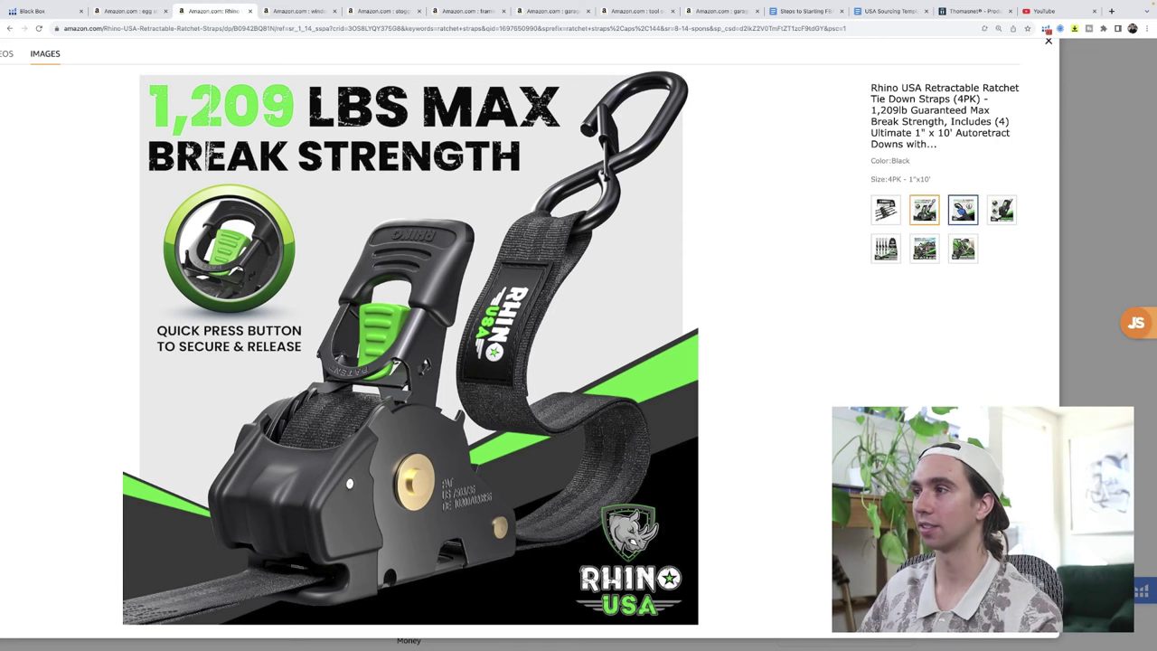
{"action": "left_click", "coordinate": [962, 210]}
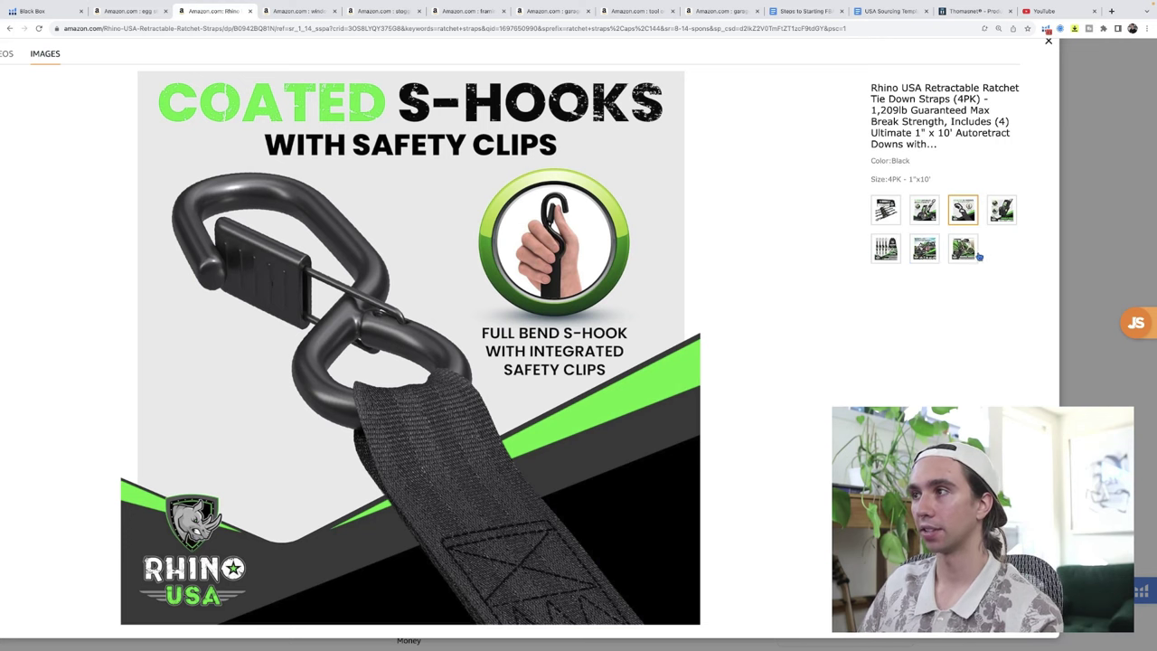
{"action": "left_click", "coordinate": [1002, 209]}
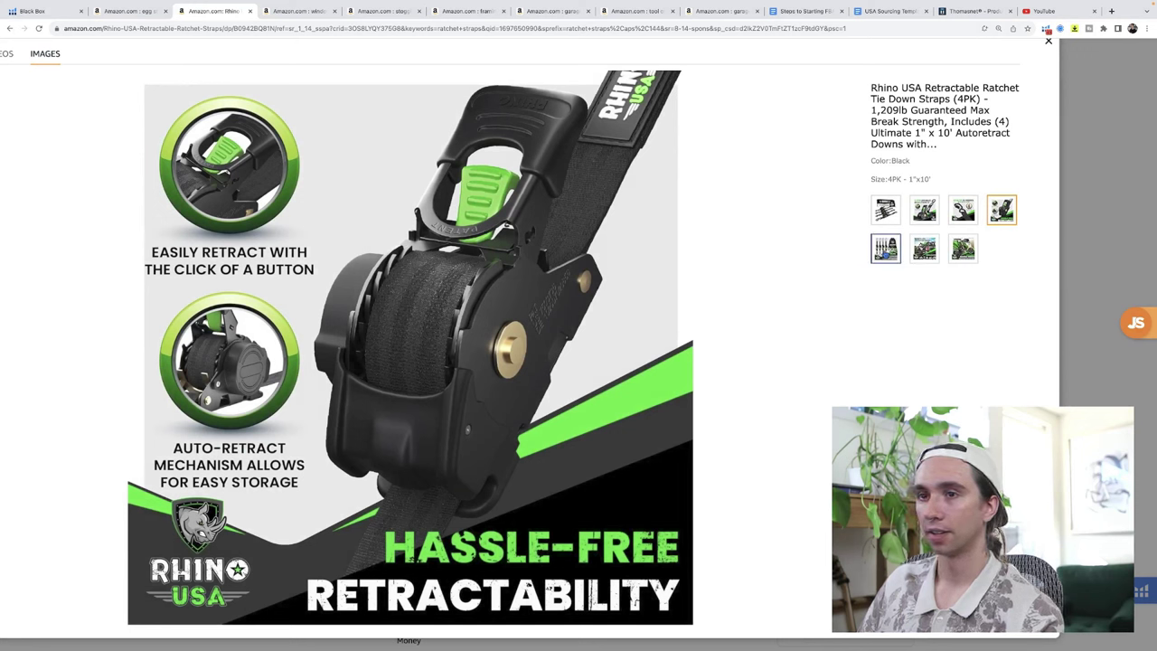
{"action": "left_click", "coordinate": [885, 247]}
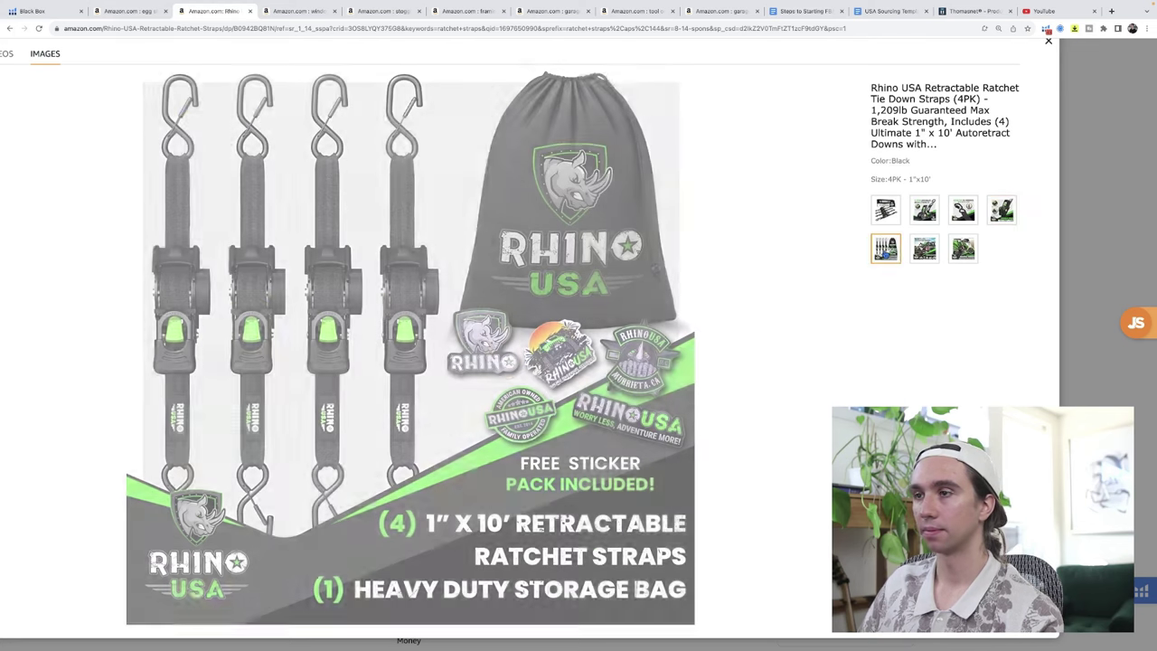
{"action": "left_click", "coordinate": [923, 248]}
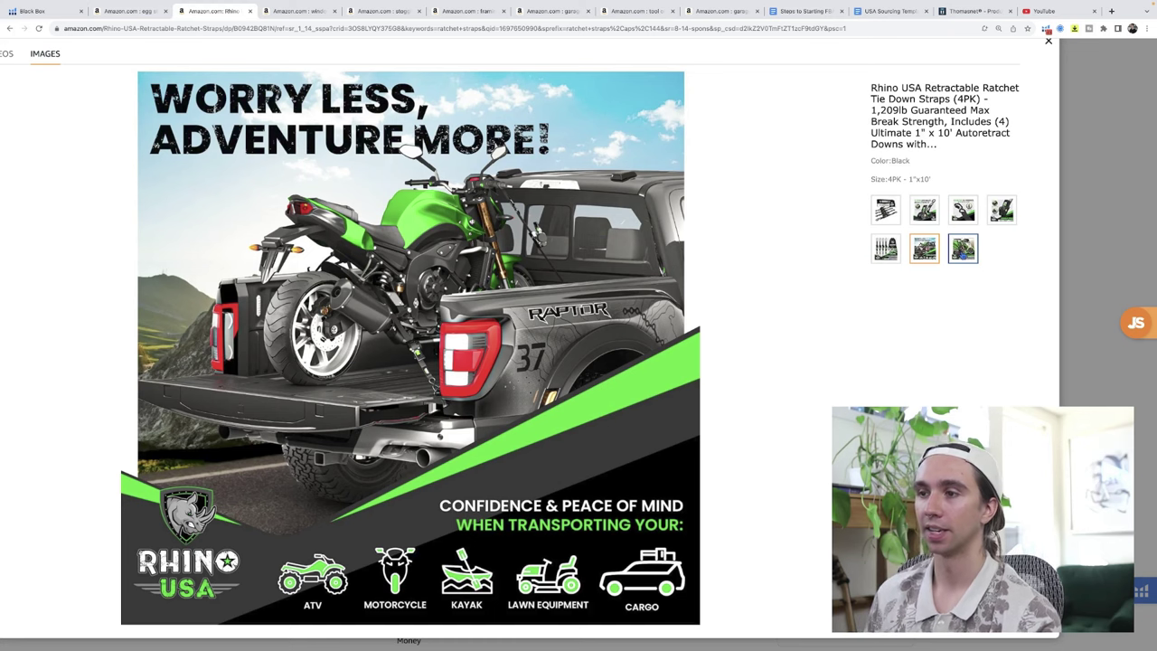
{"action": "left_click", "coordinate": [964, 251]}
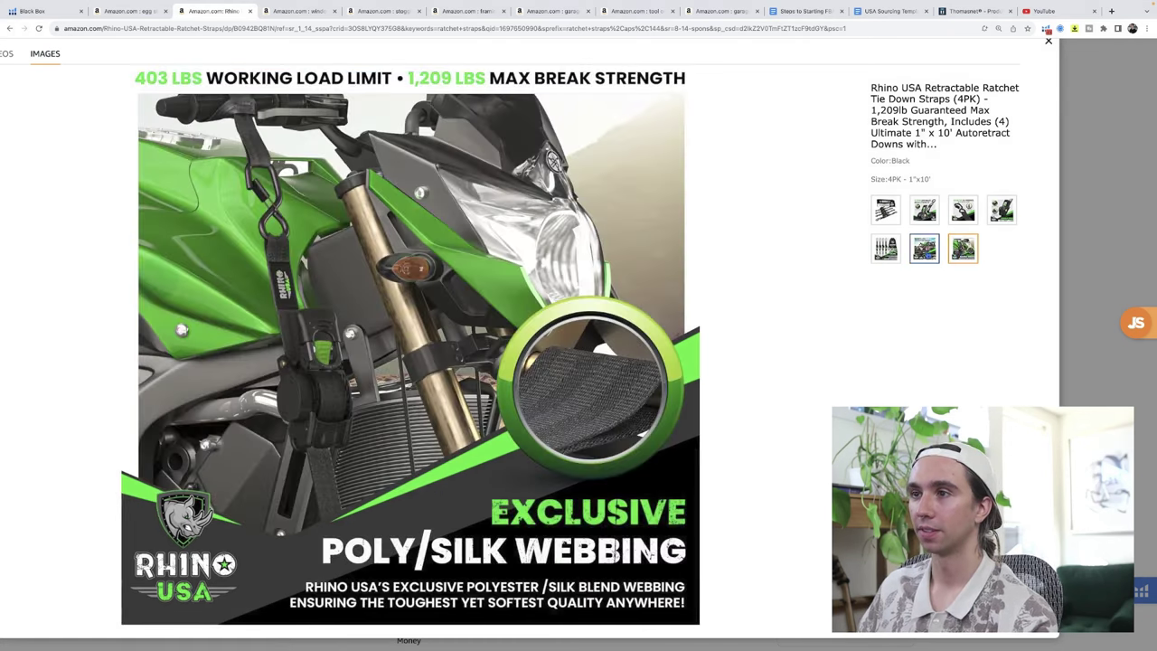
{"action": "left_click", "coordinate": [923, 249]}
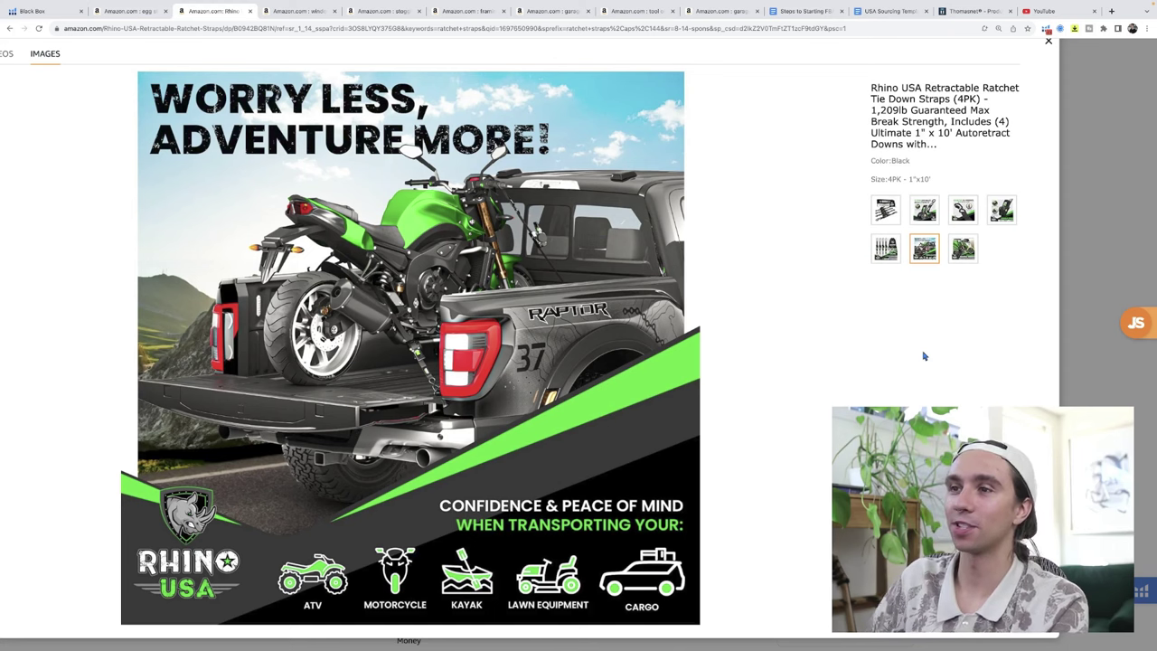
{"action": "left_click", "coordinate": [959, 253]}
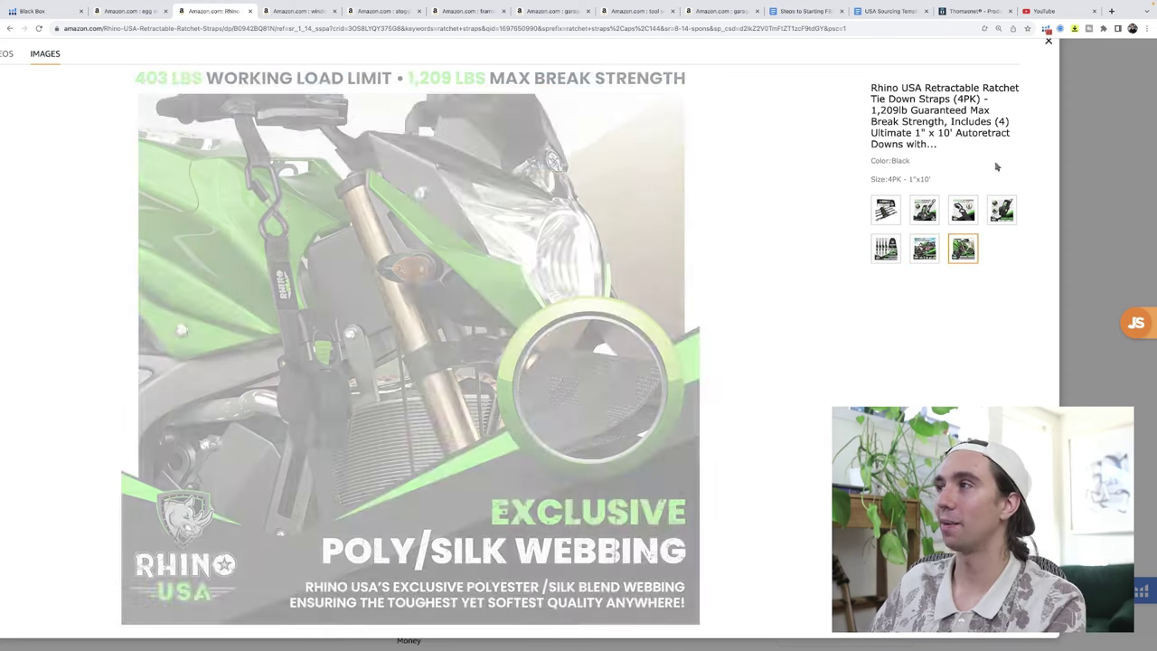
Step: Close the Rhino USA image gallery and listing, and look through the "window alarm" search results for competing products and prices
{"action": "left_click", "coordinate": [1048, 42]}
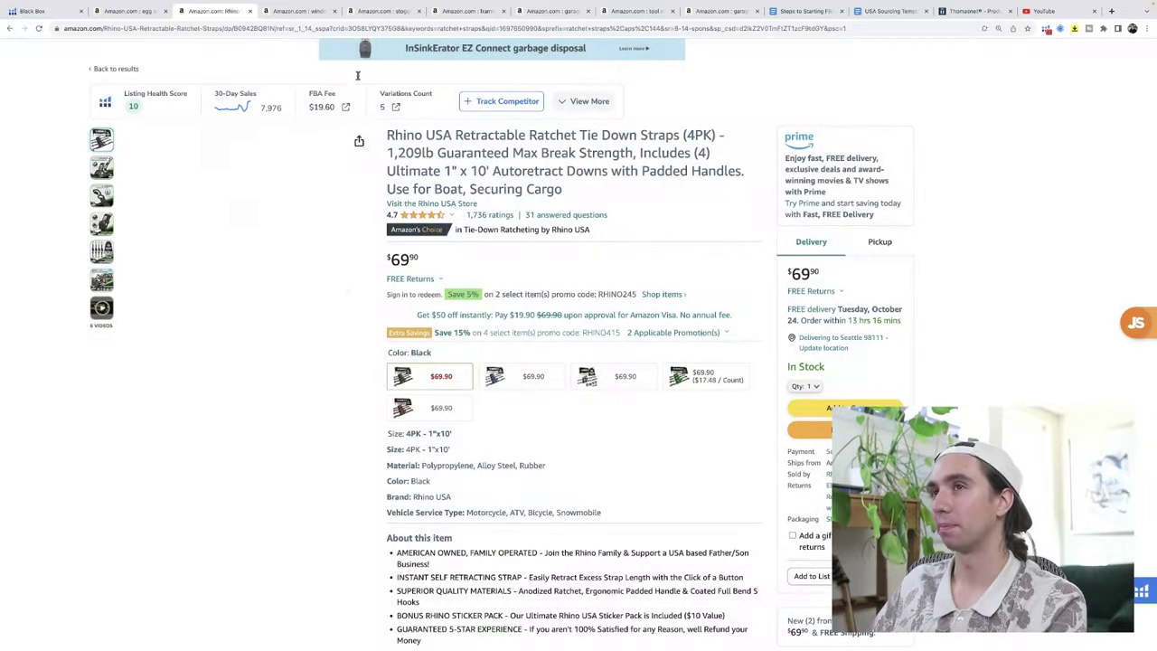
{"action": "left_click", "coordinate": [250, 13]}
{"action": "scroll", "coordinate": [610, 313], "scroll_direction": "down", "scroll_amount": 1}
{"action": "scroll", "coordinate": [609, 313], "scroll_direction": "down", "scroll_amount": 8}
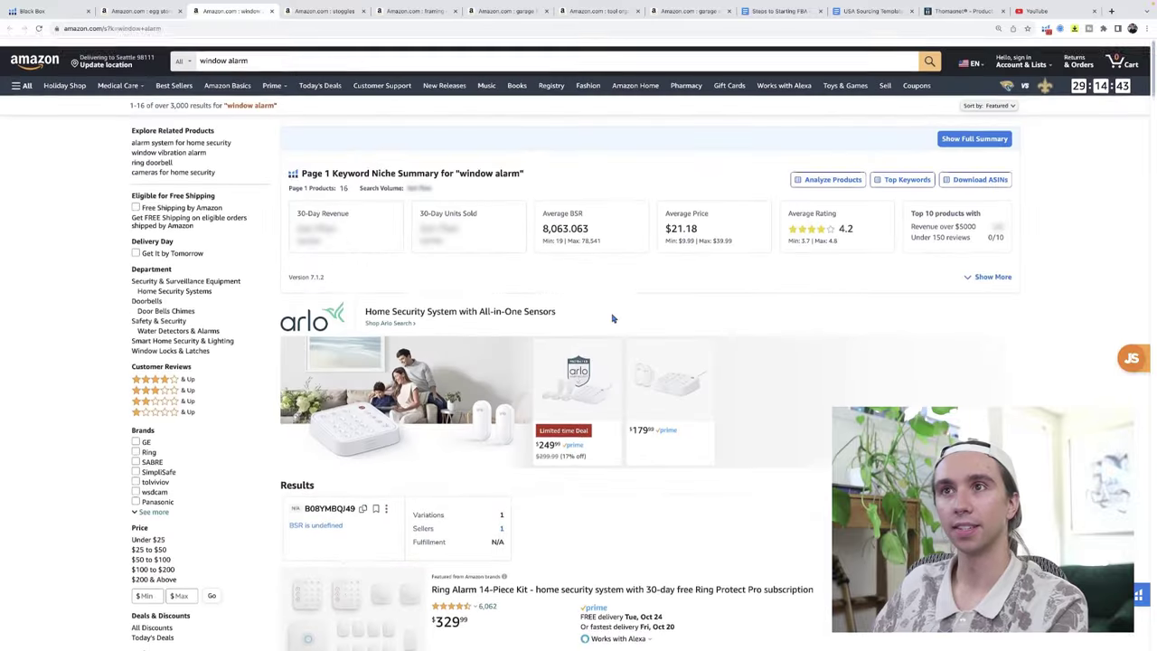
{"action": "scroll", "coordinate": [612, 318], "scroll_direction": "down", "scroll_amount": 10}
{"action": "scroll", "coordinate": [612, 318], "scroll_direction": "down", "scroll_amount": 9}
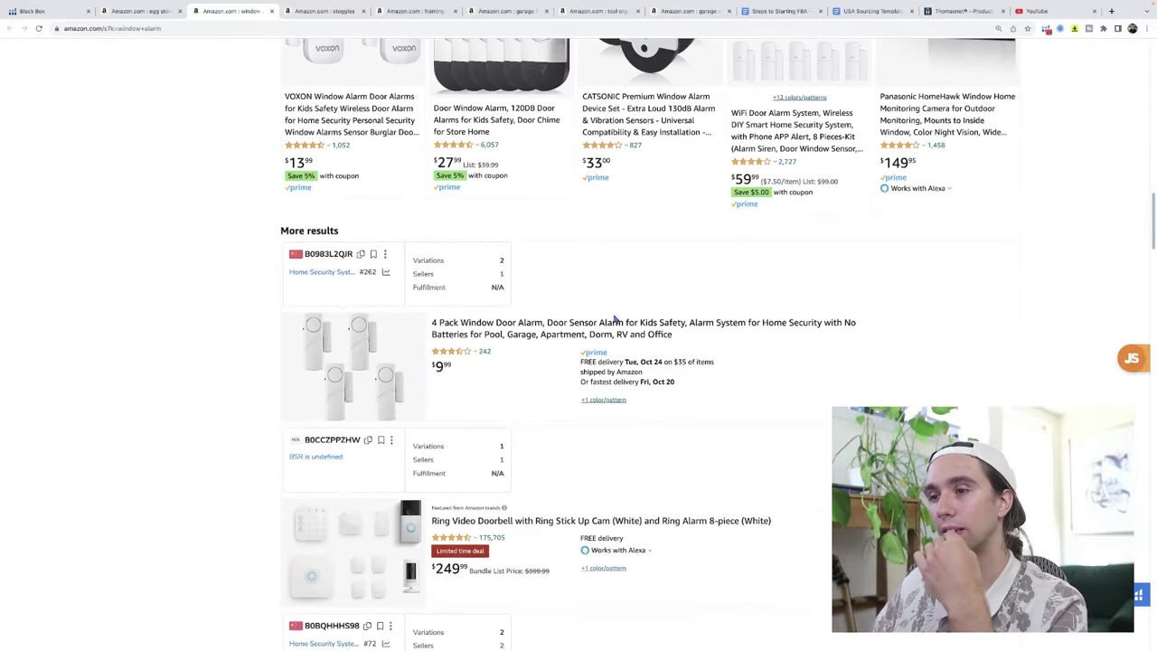
{"action": "scroll", "coordinate": [614, 318], "scroll_direction": "up", "scroll_amount": 8}
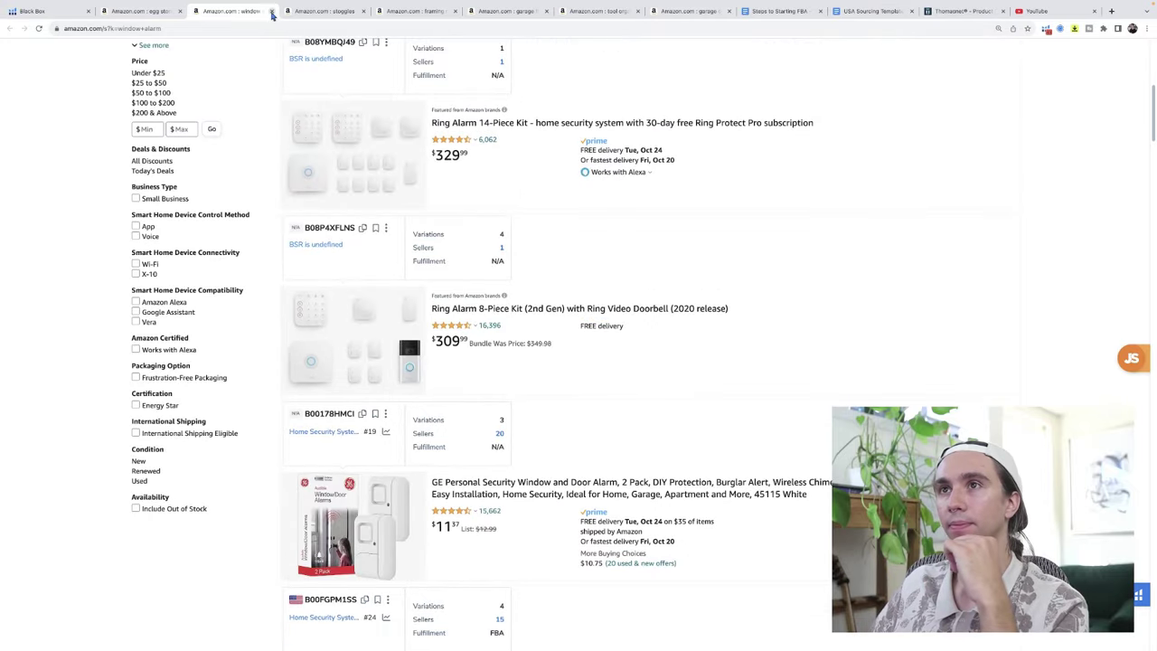
Step: Close the "window alarm" results and look over the niche summary and listings for "stoggles"
{"action": "left_click", "coordinate": [271, 11]}
{"action": "scroll", "coordinate": [656, 294], "scroll_direction": "down", "scroll_amount": 3}
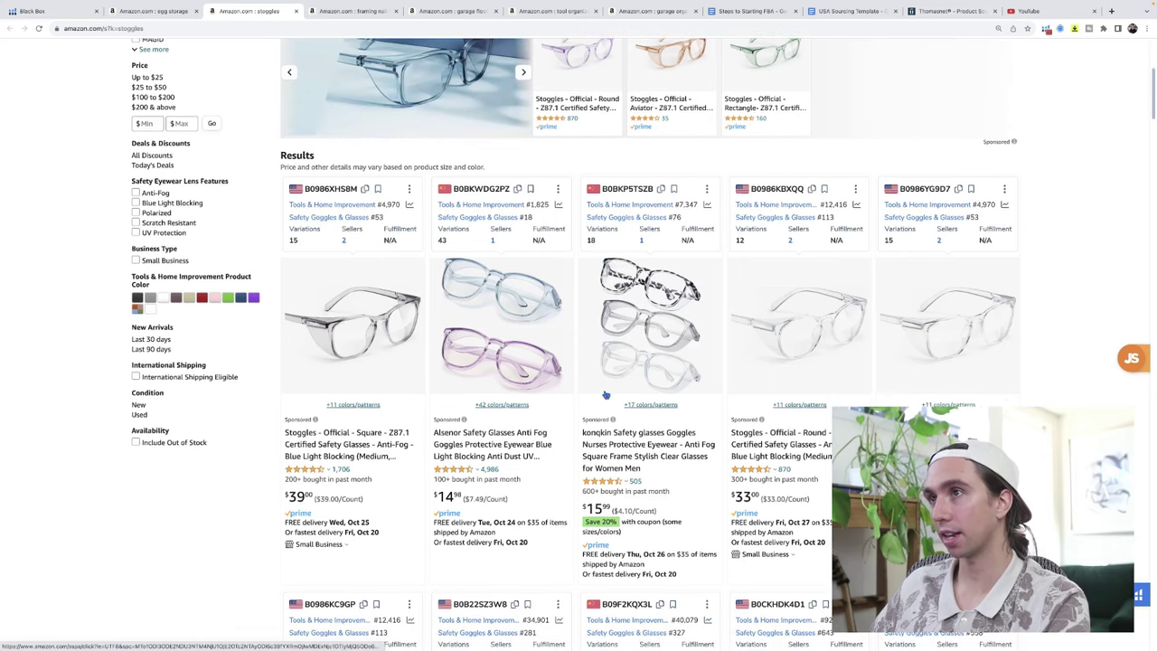
{"action": "scroll", "coordinate": [605, 395], "scroll_direction": "up", "scroll_amount": 4}
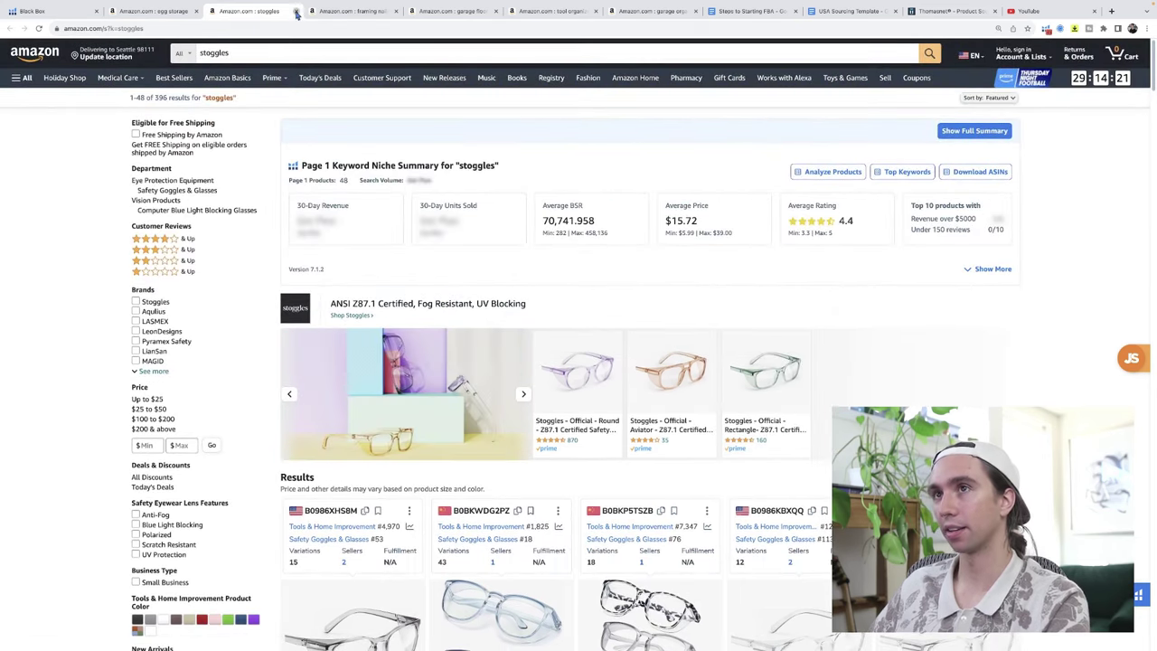
Step: Close the "stoggles" results and examine the brands, prices and reviews in the "framing nailer gun" results
{"action": "left_click", "coordinate": [295, 11]}
{"action": "scroll", "coordinate": [385, 201], "scroll_direction": "down", "scroll_amount": 2}
{"action": "scroll", "coordinate": [1057, 271], "scroll_direction": "down", "scroll_amount": 1}
{"action": "scroll", "coordinate": [1066, 303], "scroll_direction": "down", "scroll_amount": 1}
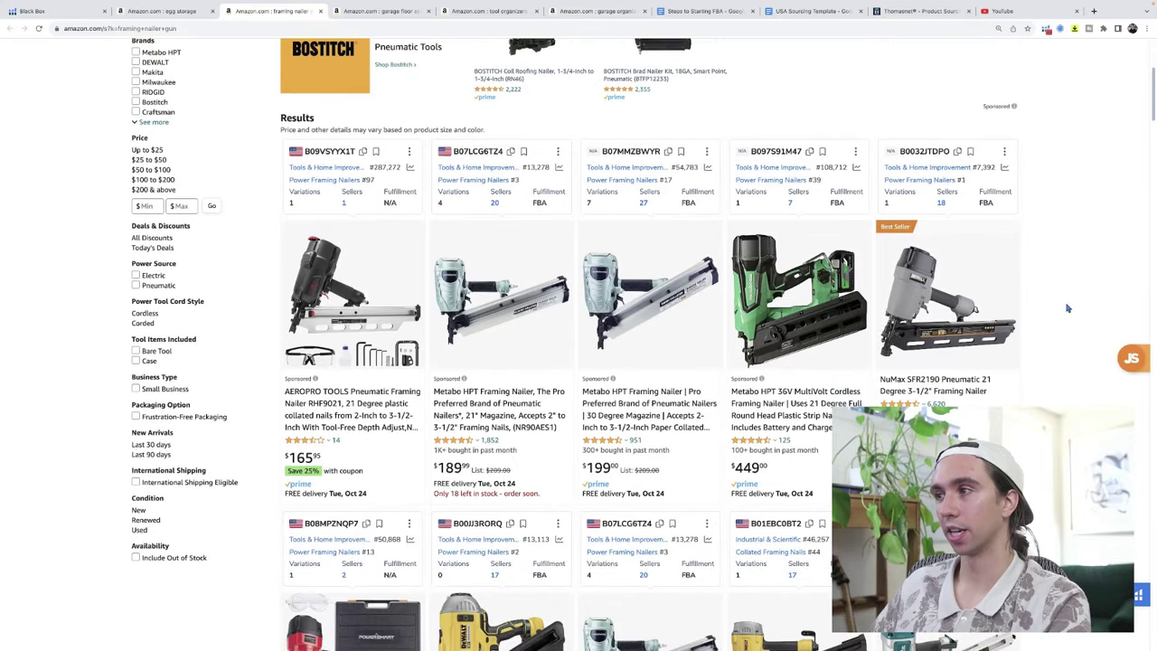
{"action": "scroll", "coordinate": [1065, 365], "scroll_direction": "down", "scroll_amount": 1}
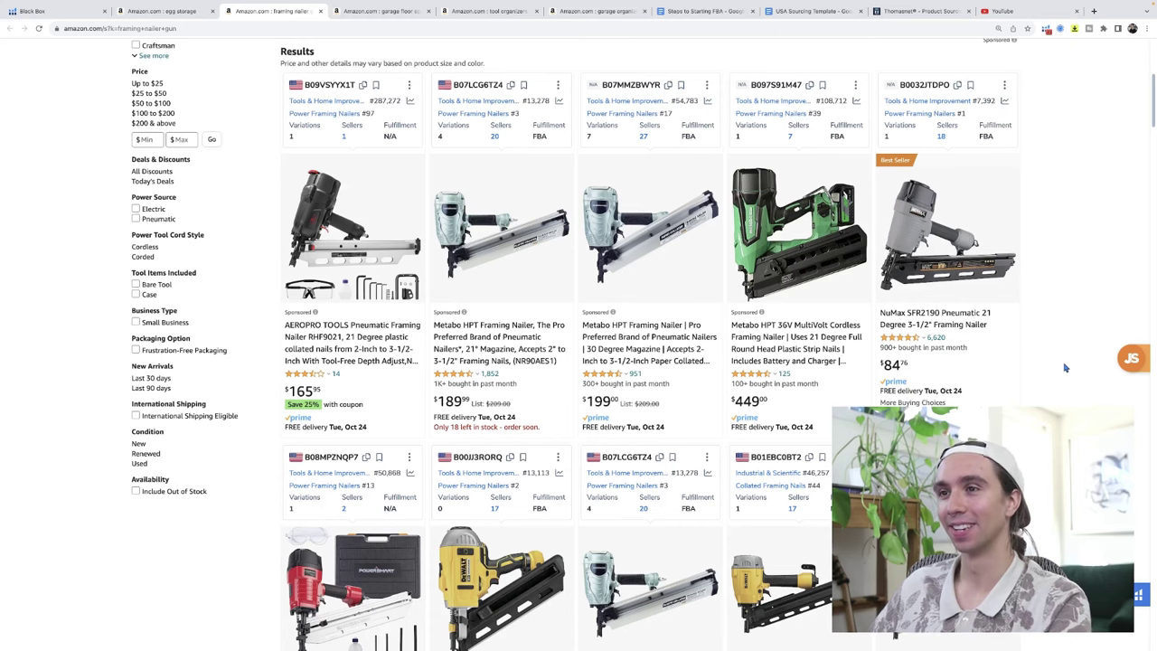
{"action": "scroll", "coordinate": [1064, 366], "scroll_direction": "up", "scroll_amount": 1}
{"action": "scroll", "coordinate": [1065, 367], "scroll_direction": "up", "scroll_amount": 4}
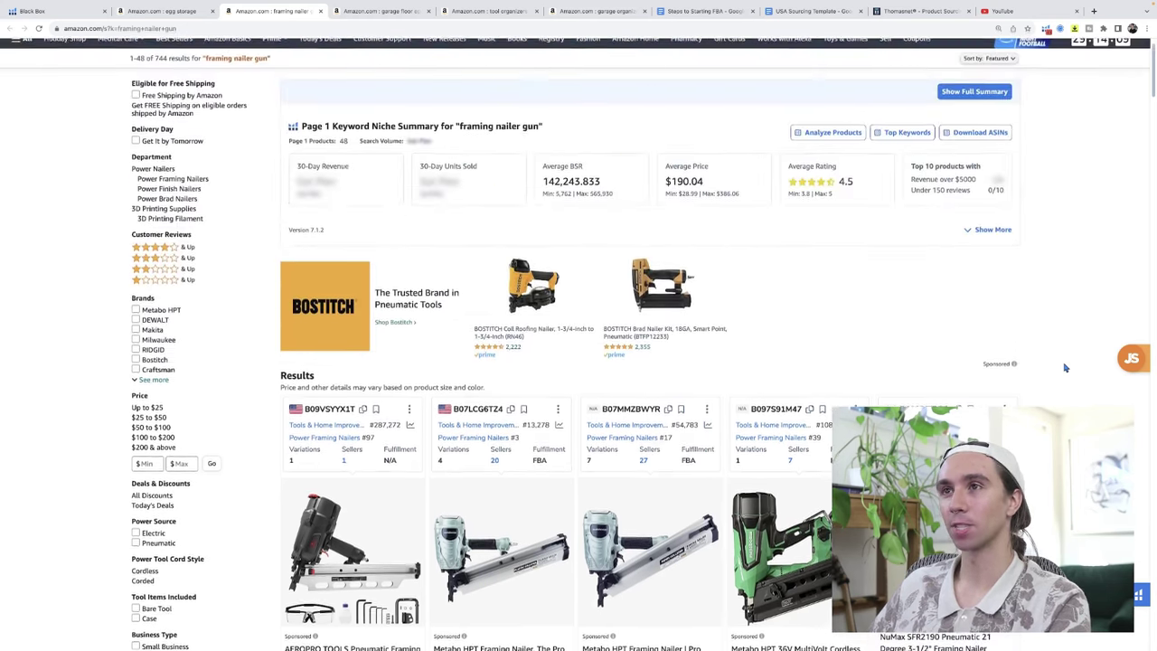
{"action": "scroll", "coordinate": [1065, 367], "scroll_direction": "up", "scroll_amount": 1}
{"action": "scroll", "coordinate": [1064, 367], "scroll_direction": "down", "scroll_amount": 1}
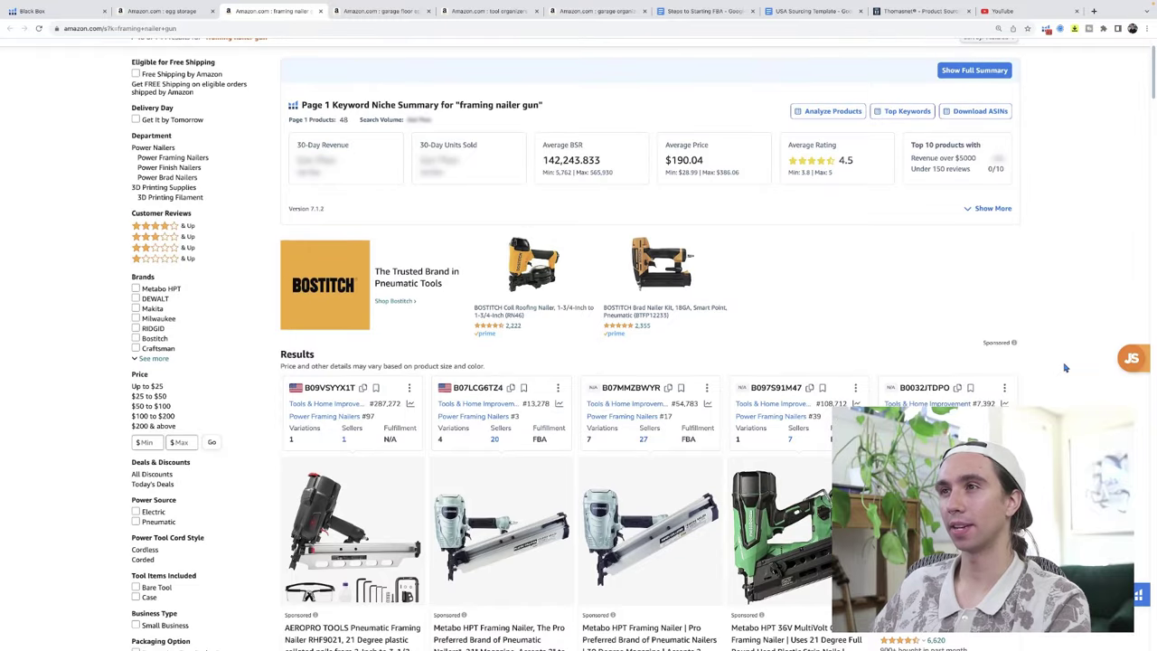
{"action": "scroll", "coordinate": [1065, 367], "scroll_direction": "down", "scroll_amount": 6}
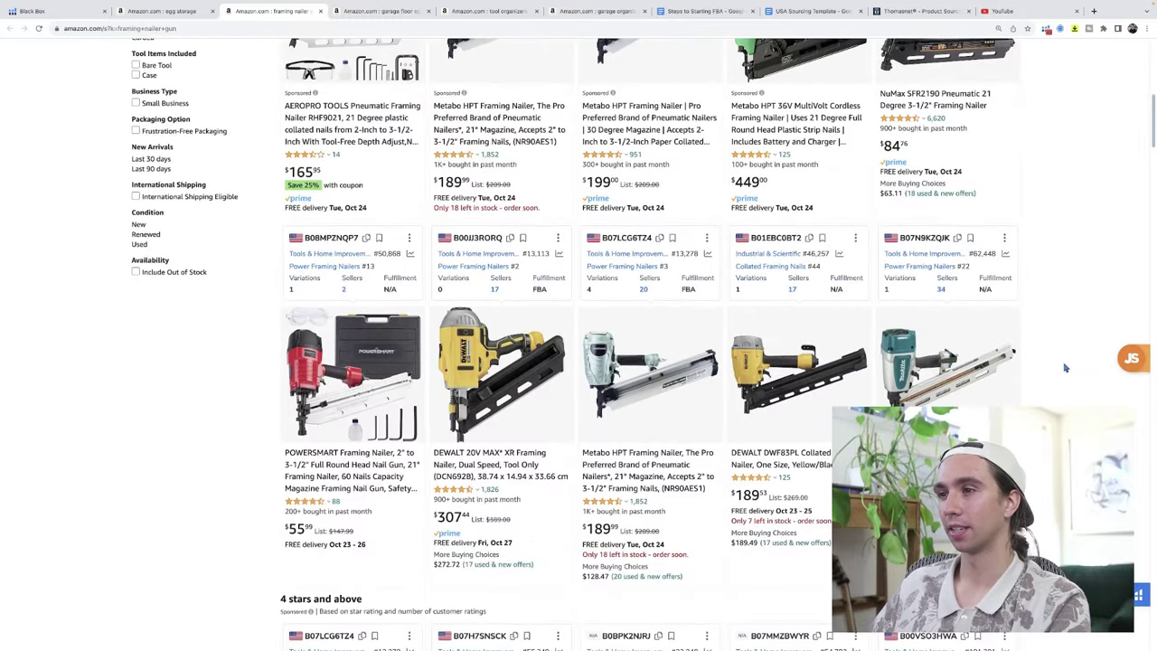
Step: Close the "framing nailer gun" results and examine the brands, packaging and prices of the "garage floor epoxy kit" listings
{"action": "left_click", "coordinate": [319, 11]}
{"action": "scroll", "coordinate": [1051, 382], "scroll_direction": "down", "scroll_amount": 4}
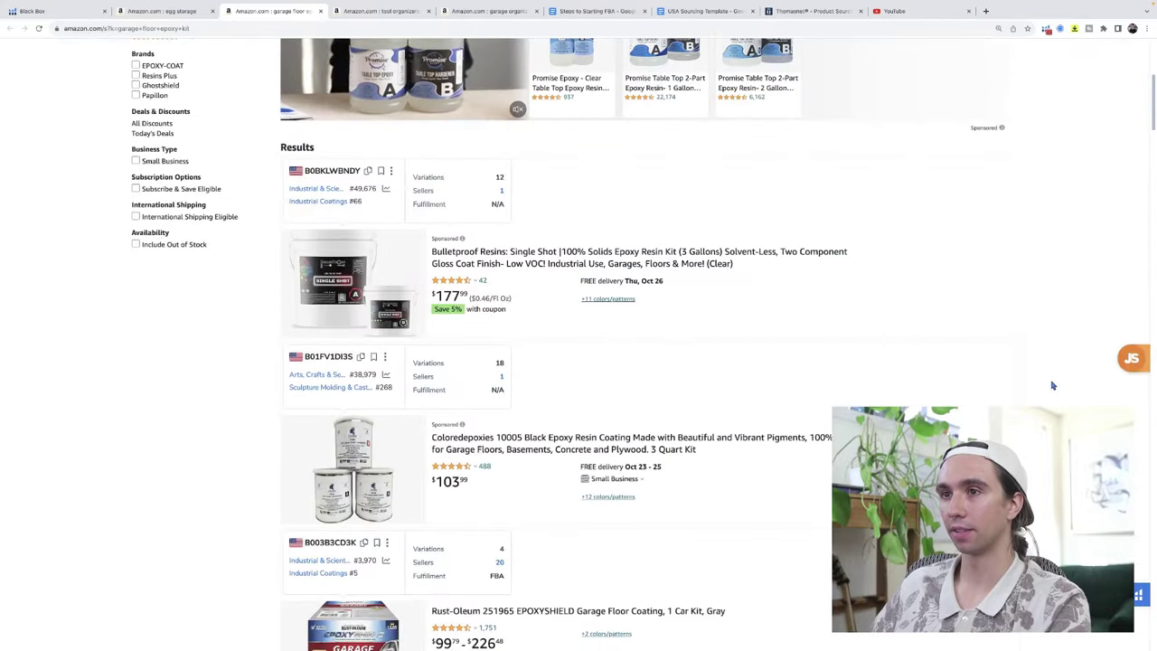
{"action": "scroll", "coordinate": [1052, 386], "scroll_direction": "down", "scroll_amount": 4}
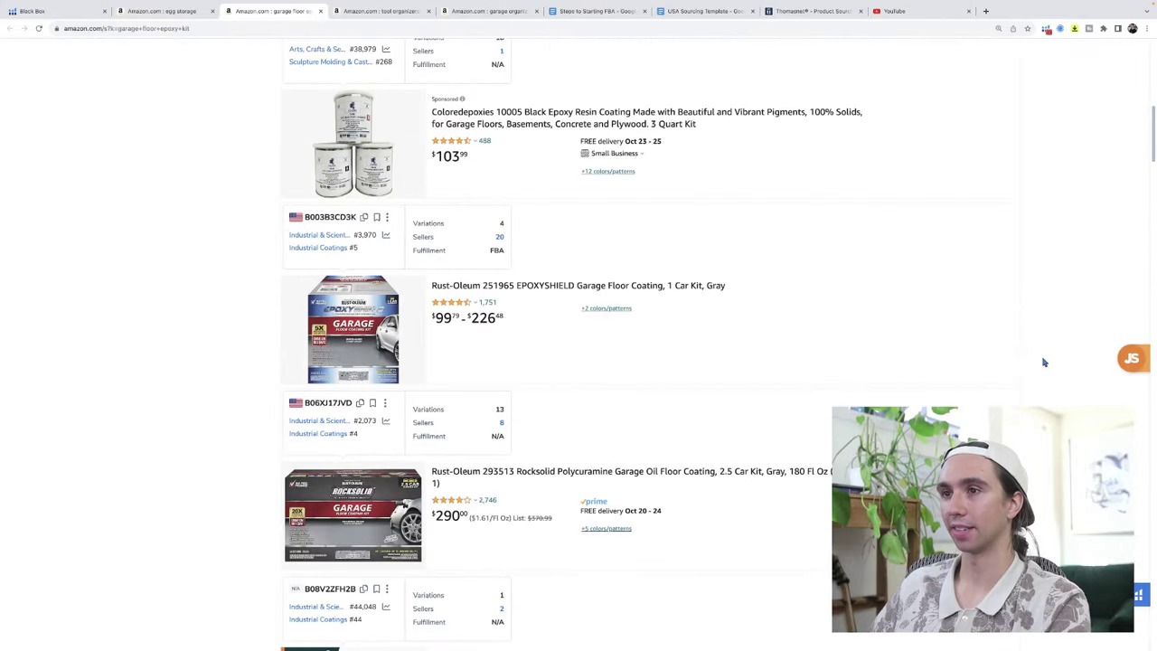
{"action": "scroll", "coordinate": [1044, 363], "scroll_direction": "down", "scroll_amount": 7}
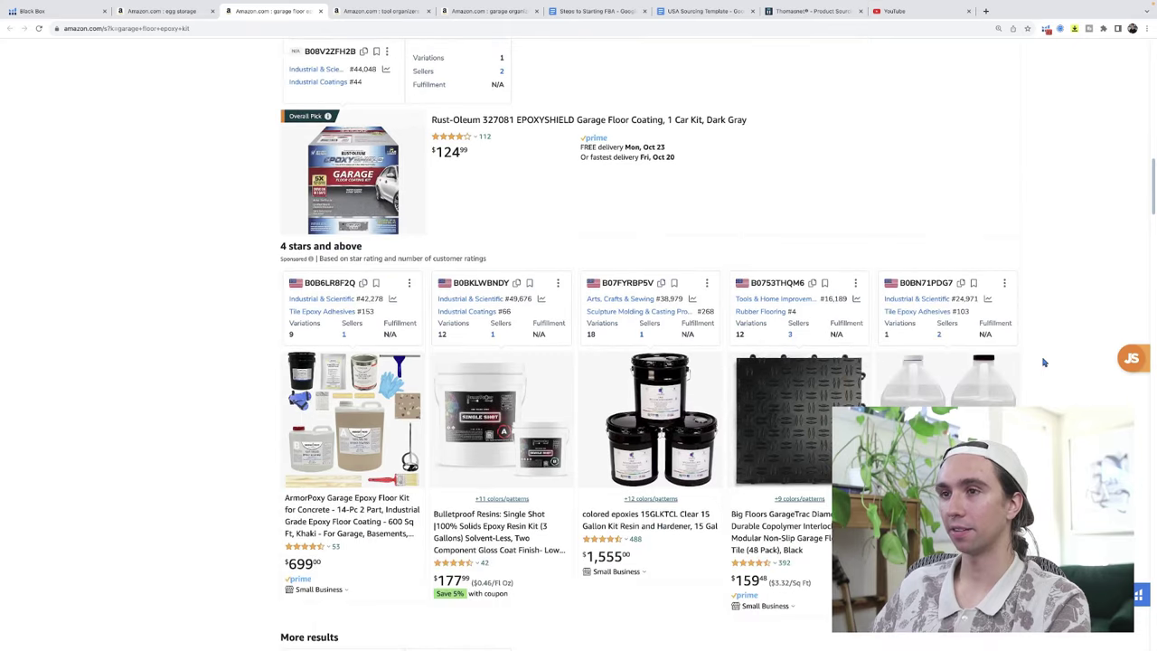
{"action": "scroll", "coordinate": [1043, 362], "scroll_direction": "down", "scroll_amount": 1}
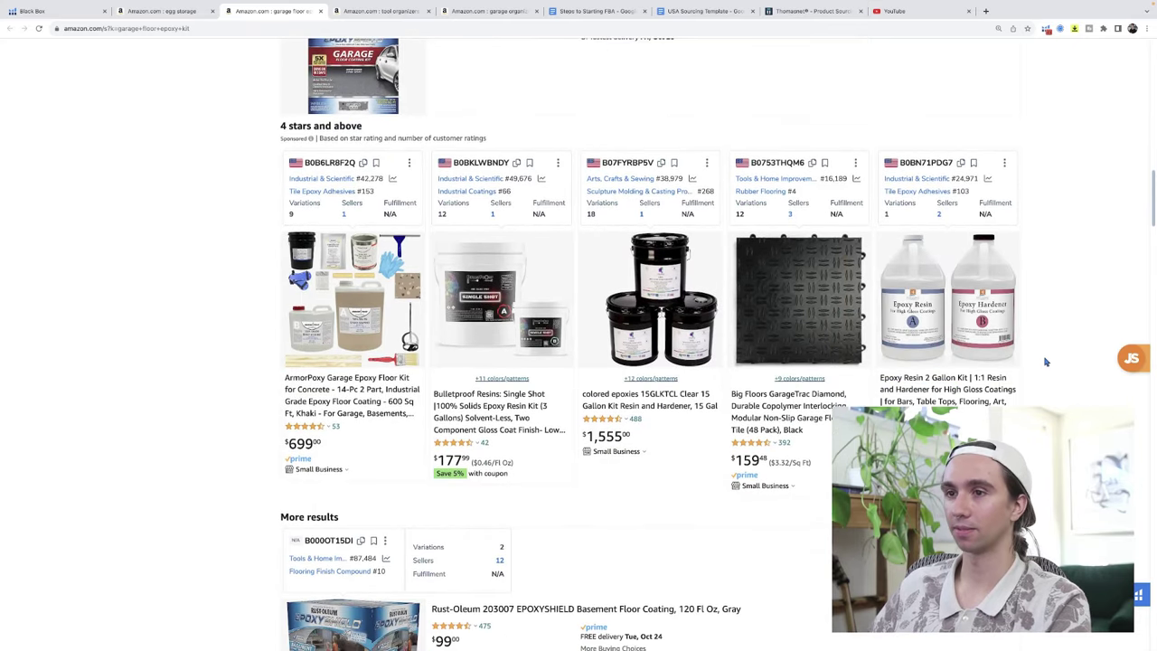
{"action": "scroll", "coordinate": [1045, 363], "scroll_direction": "down", "scroll_amount": 1}
{"action": "scroll", "coordinate": [1045, 362], "scroll_direction": "down", "scroll_amount": 2}
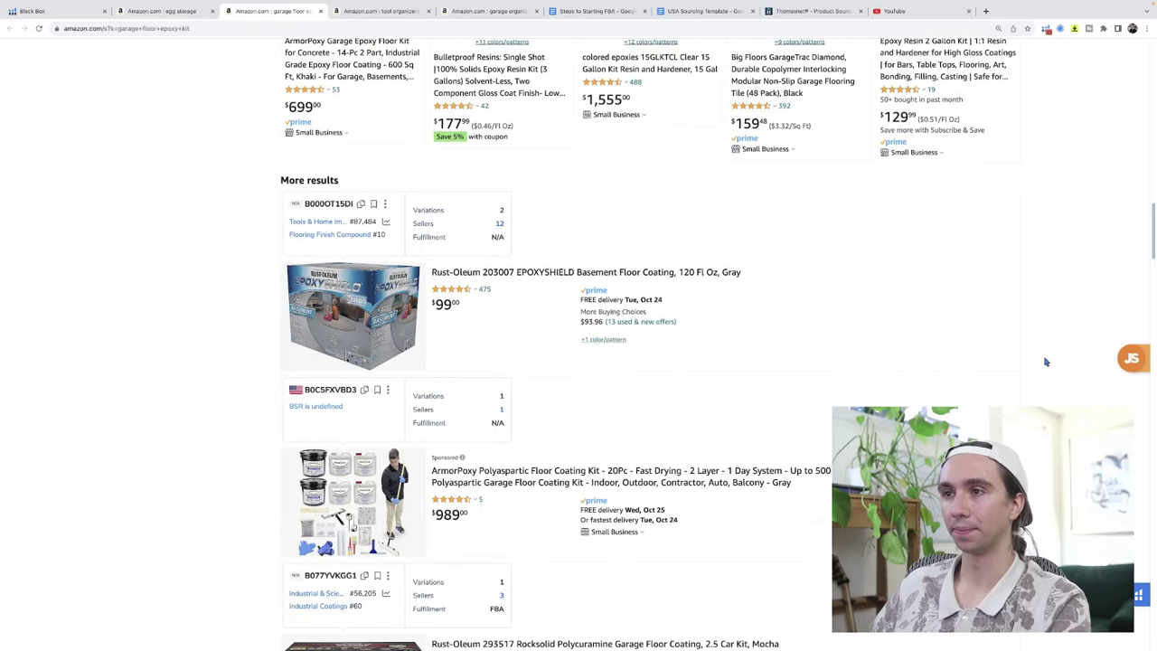
{"action": "scroll", "coordinate": [1045, 363], "scroll_direction": "down", "scroll_amount": 1}
{"action": "scroll", "coordinate": [1045, 363], "scroll_direction": "up", "scroll_amount": 20}
{"action": "scroll", "coordinate": [1044, 362], "scroll_direction": "down", "scroll_amount": 1}
Step: Run Xray product research on the "garage floor epoxy kit" results and check the products' price, sales, revenue and BSR data
{"action": "left_click", "coordinate": [1046, 28]}
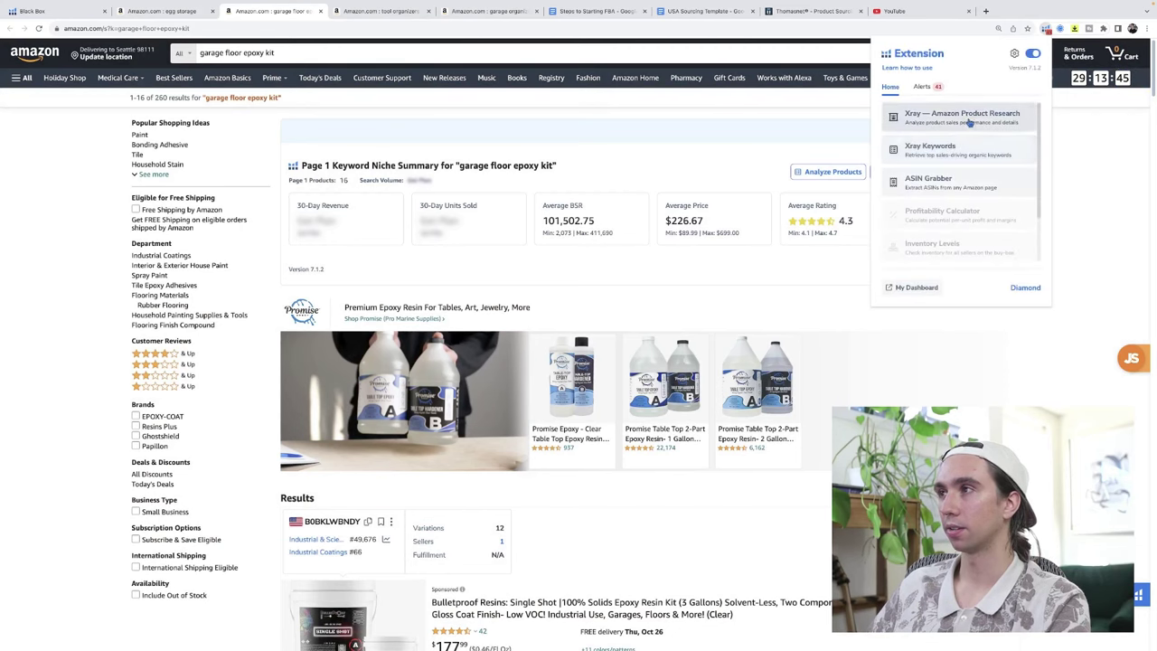
{"action": "left_click", "coordinate": [972, 117]}
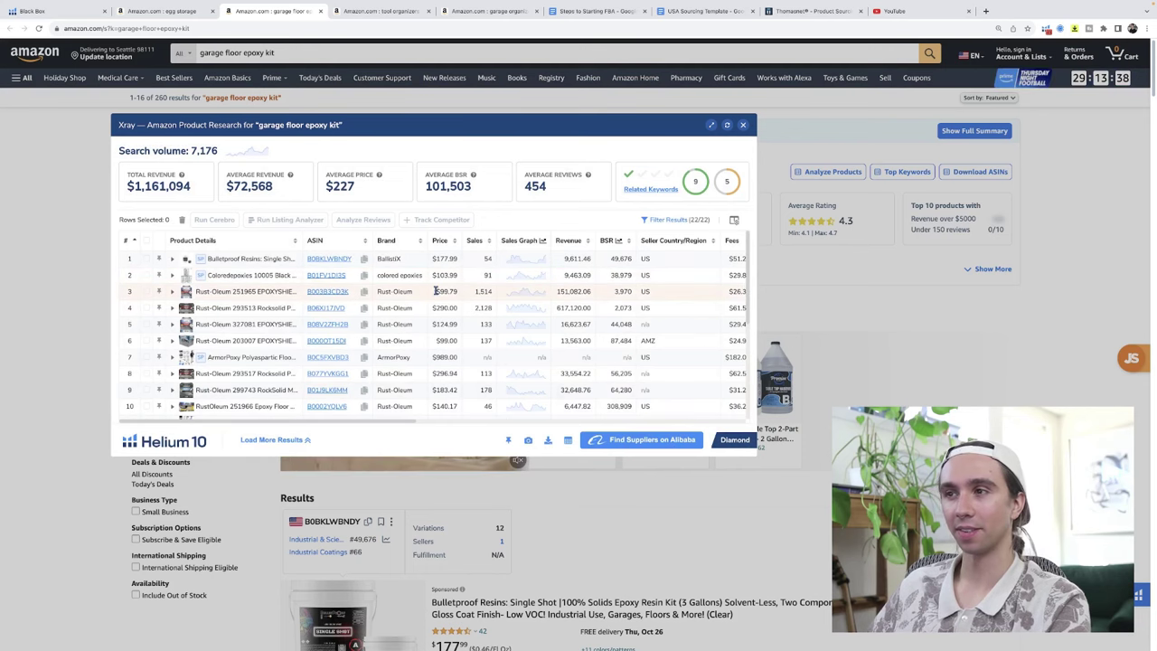
{"action": "mouse_move", "coordinate": [346, 293]}
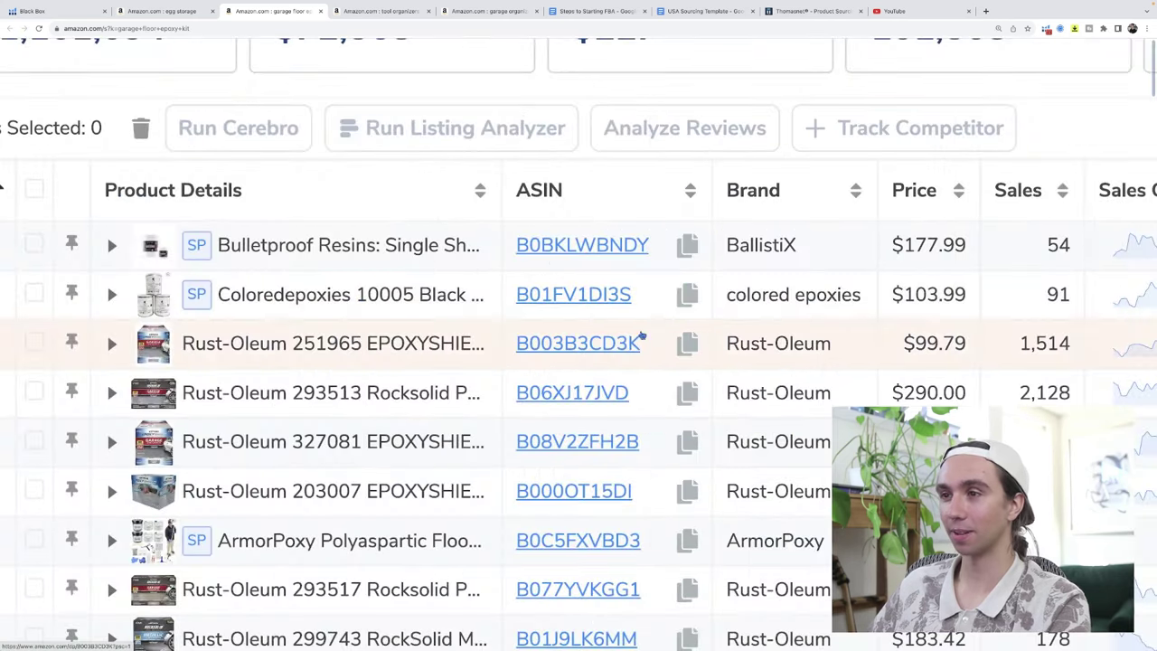
{"action": "scroll", "coordinate": [741, 222], "scroll_direction": "right", "scroll_amount": 1}
{"action": "scroll", "coordinate": [1084, 354], "scroll_direction": "right", "scroll_amount": 5}
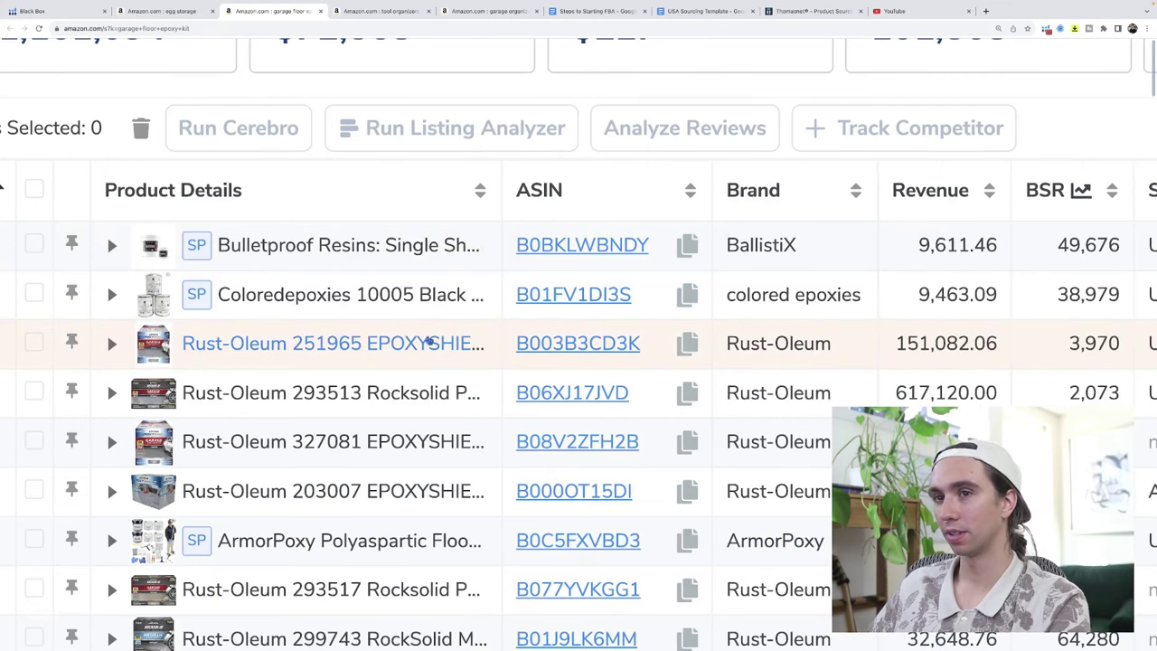
Step: Compare the product previews and revenue of the Rust-Oleum and competing epoxy kits in the Xray table
{"action": "mouse_move", "coordinate": [552, 354]}
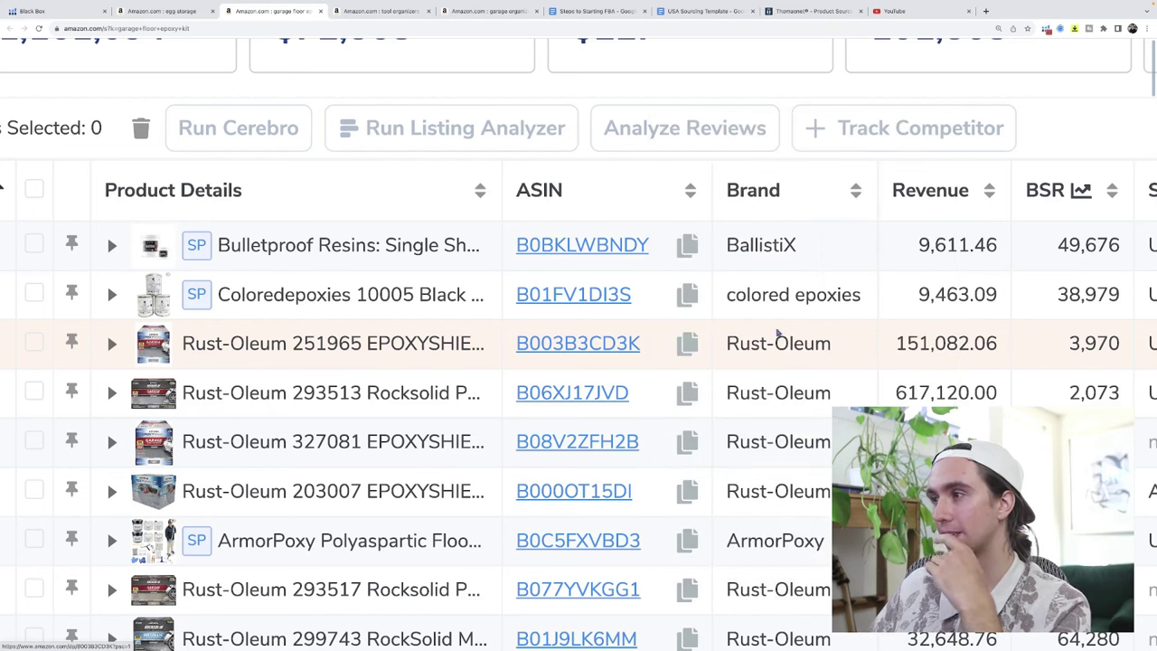
{"action": "mouse_move", "coordinate": [574, 394]}
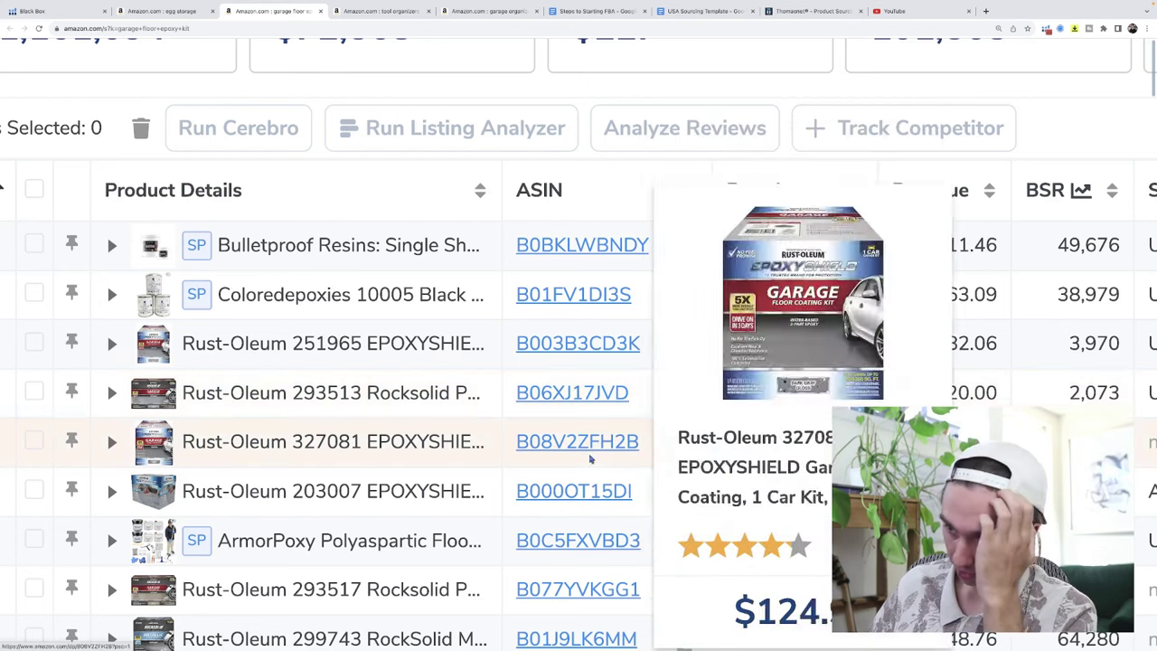
{"action": "mouse_move", "coordinate": [596, 505]}
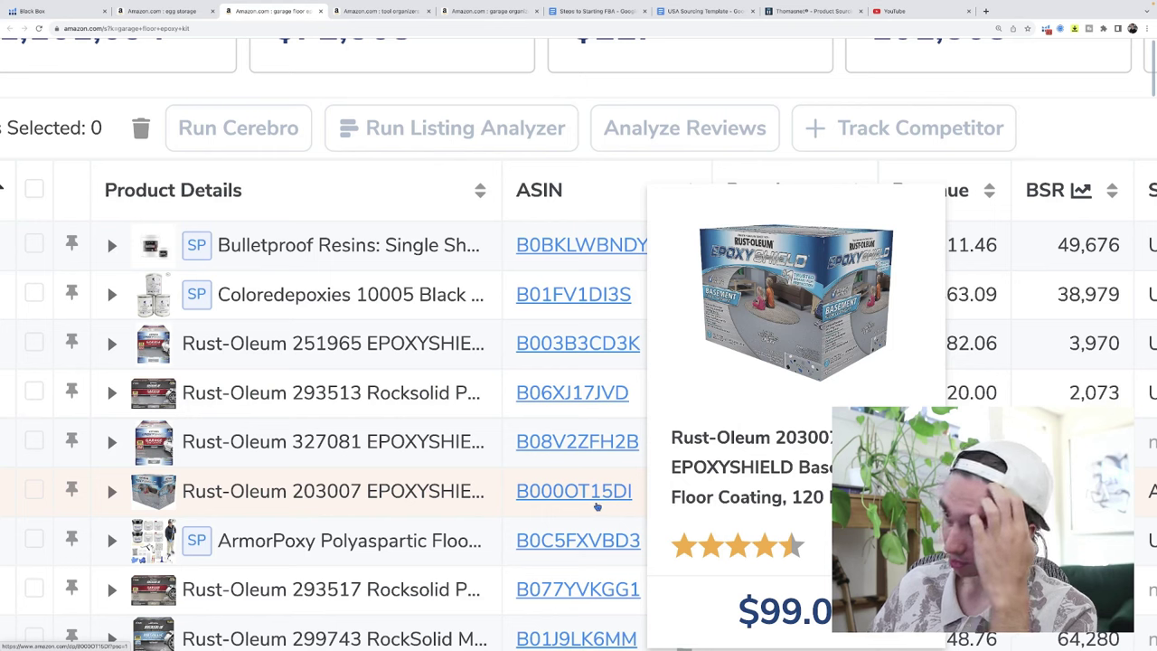
{"action": "mouse_move", "coordinate": [575, 287]}
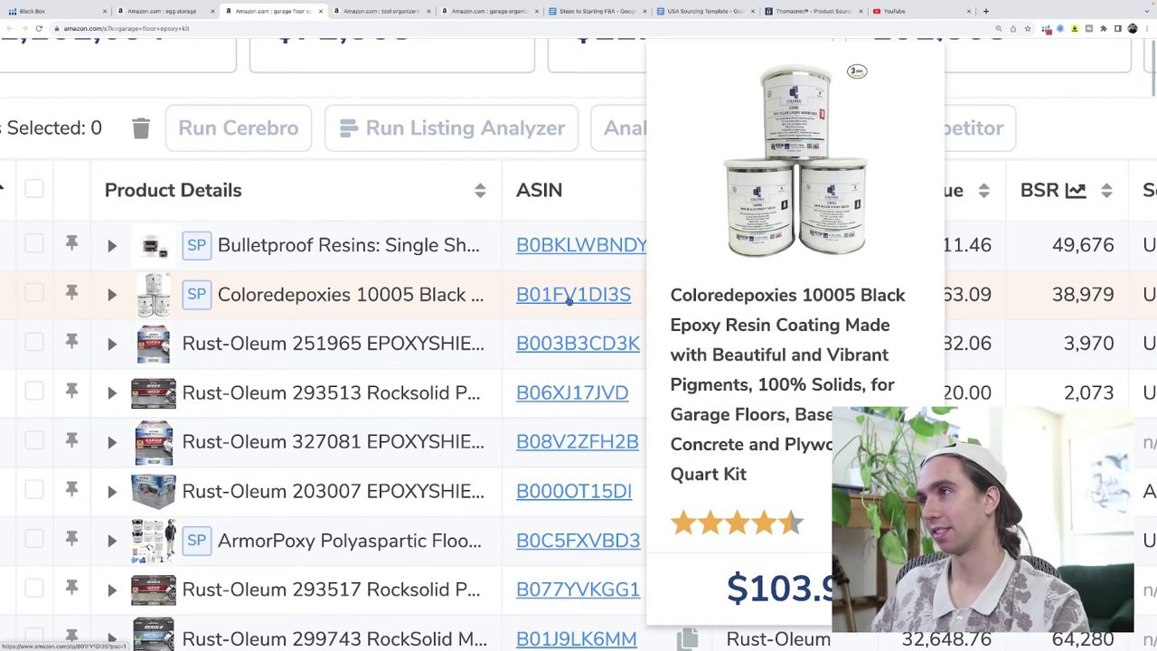
{"action": "mouse_move", "coordinate": [571, 253]}
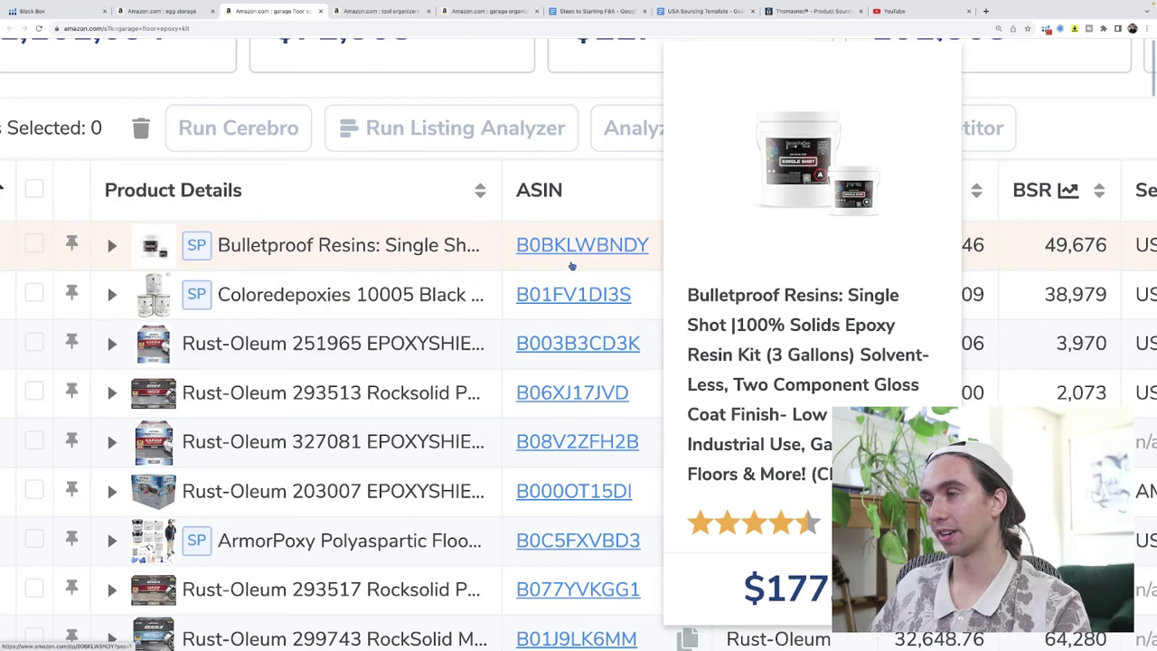
{"action": "scroll", "coordinate": [567, 361], "scroll_direction": "down", "scroll_amount": 1}
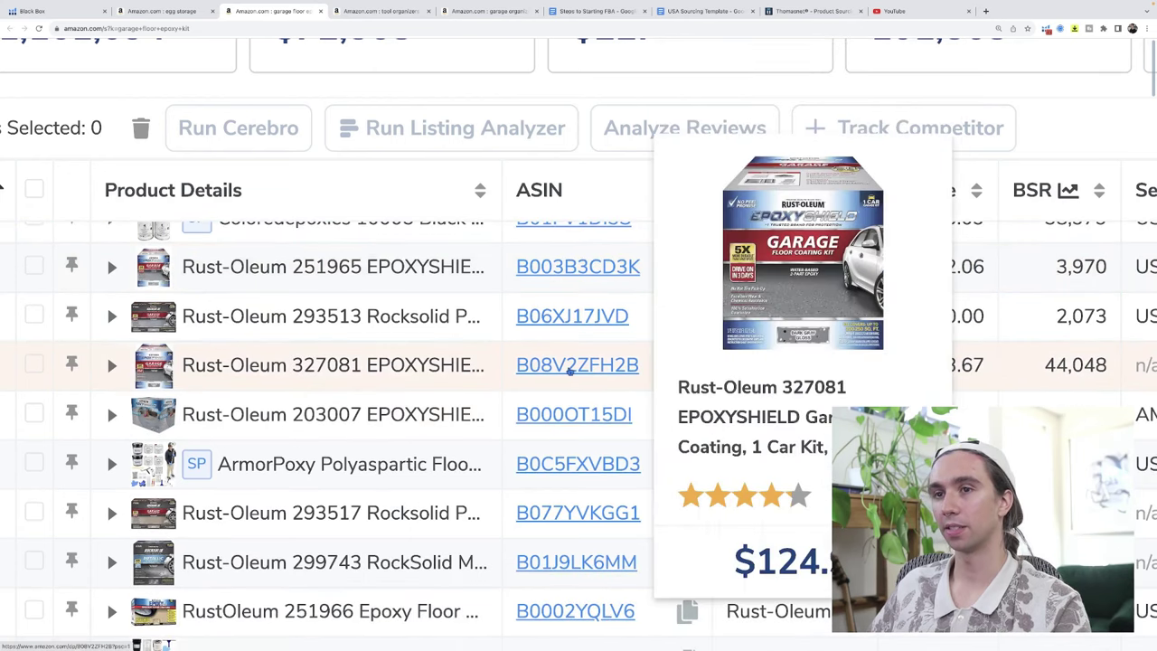
{"action": "scroll", "coordinate": [561, 414], "scroll_direction": "down", "scroll_amount": 1}
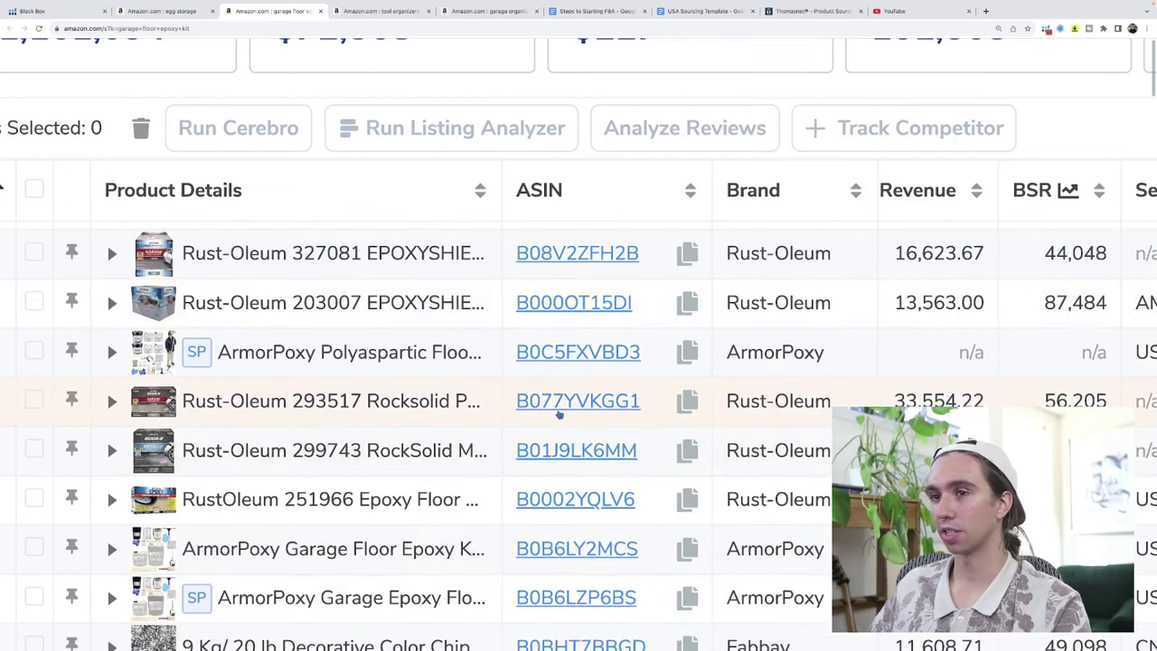
{"action": "mouse_move", "coordinate": [559, 414]}
{"action": "mouse_move", "coordinate": [561, 461]}
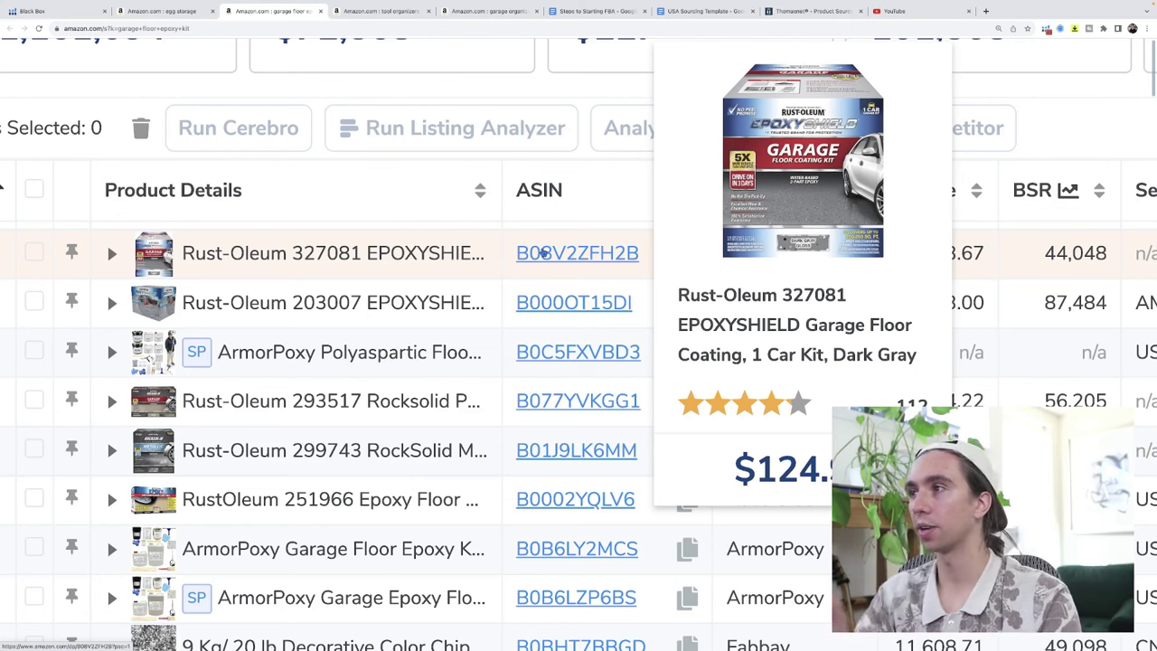
Step: Open the Rust-Oleum 327081 EPOXYSHIELD Garage Floor Coating listing from Xray and examine its product images and video thumbnail
{"action": "left_click", "coordinate": [543, 253]}
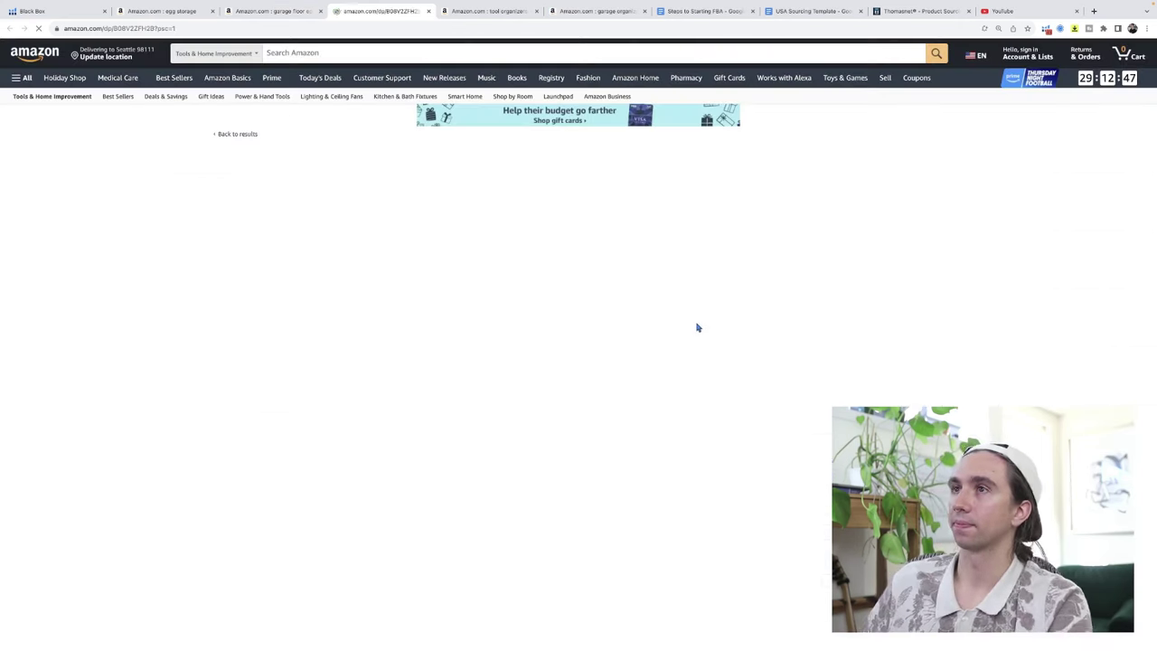
{"action": "mouse_move", "coordinate": [264, 368]}
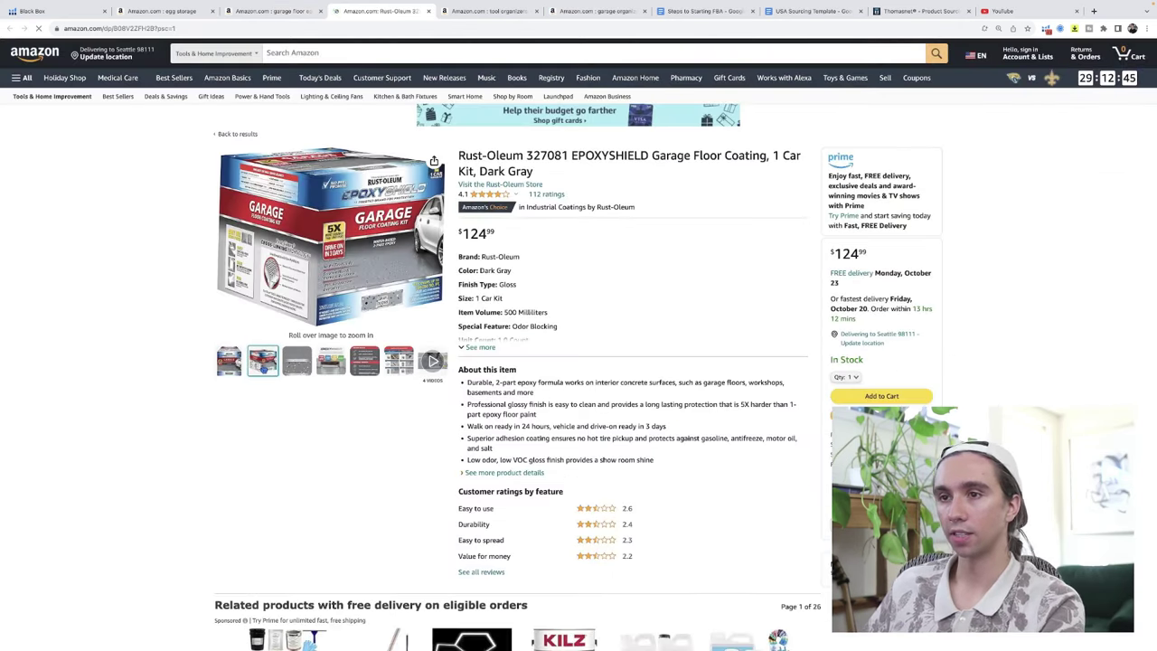
{"action": "mouse_move", "coordinate": [300, 374]}
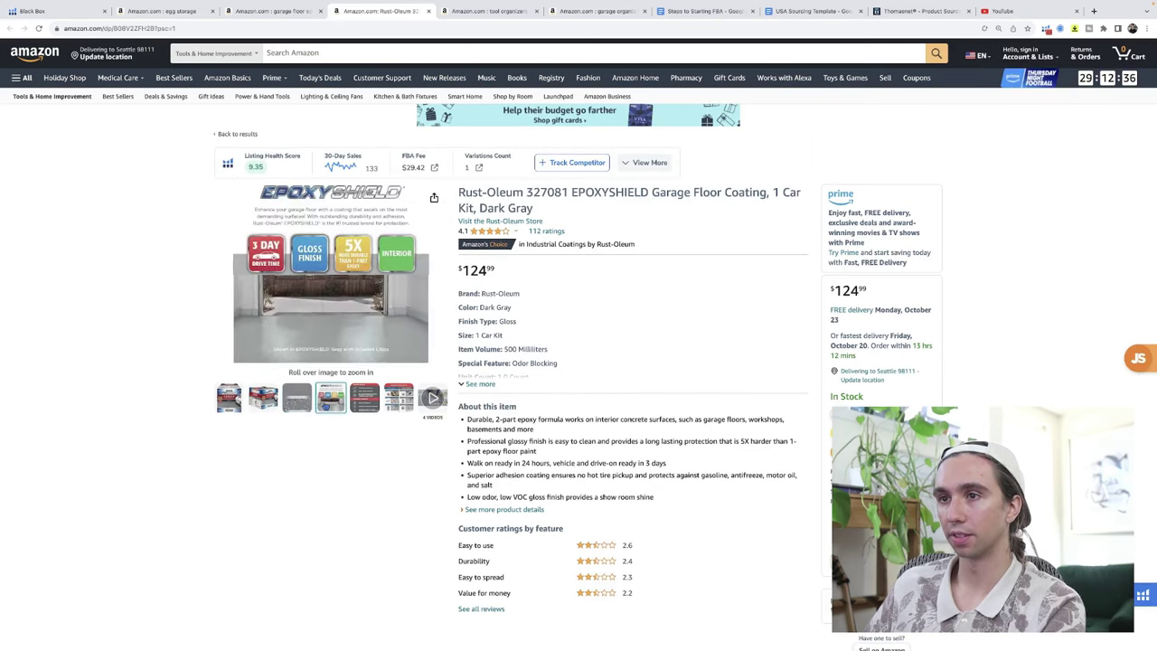
{"action": "mouse_move", "coordinate": [399, 407]}
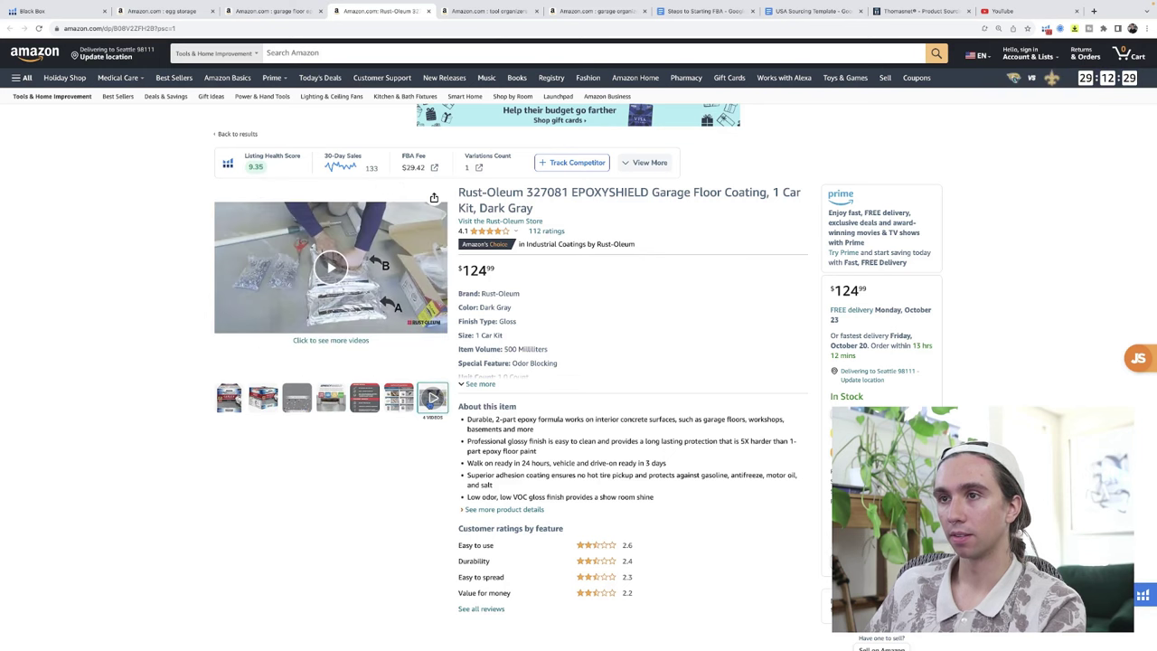
{"action": "mouse_move", "coordinate": [331, 399]}
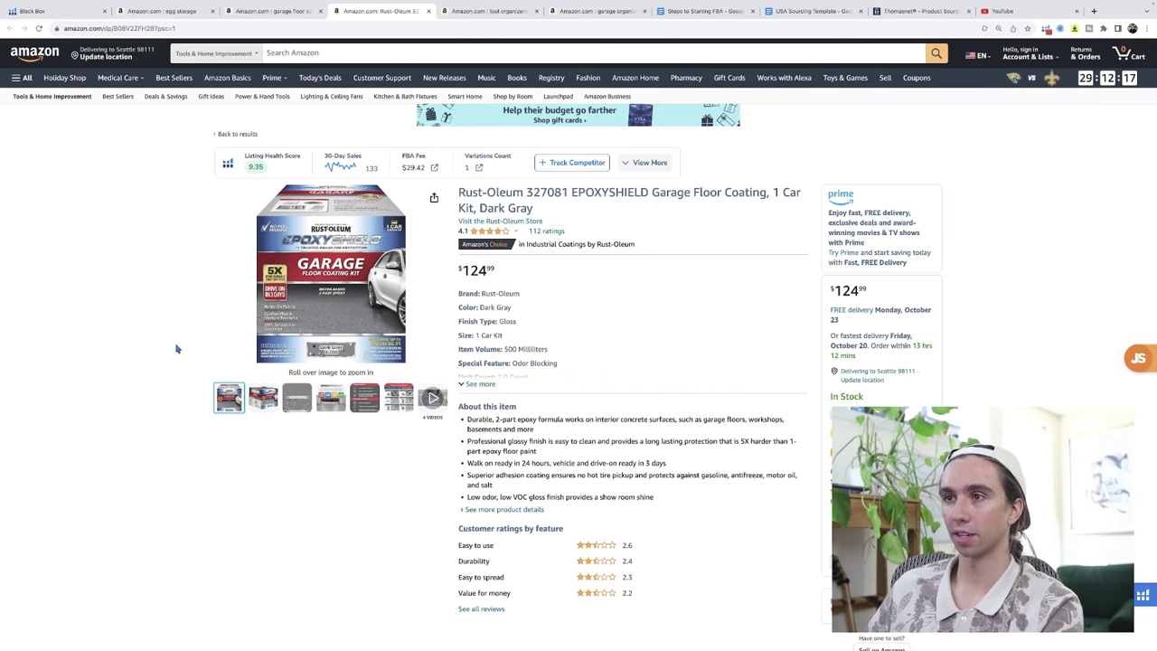
Step: Return to the "garage floor epoxy kit" results, compare the kits' prices, sales, fees and revenue in Xray, and close the Xray table
{"action": "left_click", "coordinate": [300, 15]}
{"action": "scroll", "coordinate": [542, 298], "scroll_direction": "down", "scroll_amount": 5}
{"action": "mouse_move", "coordinate": [342, 310]}
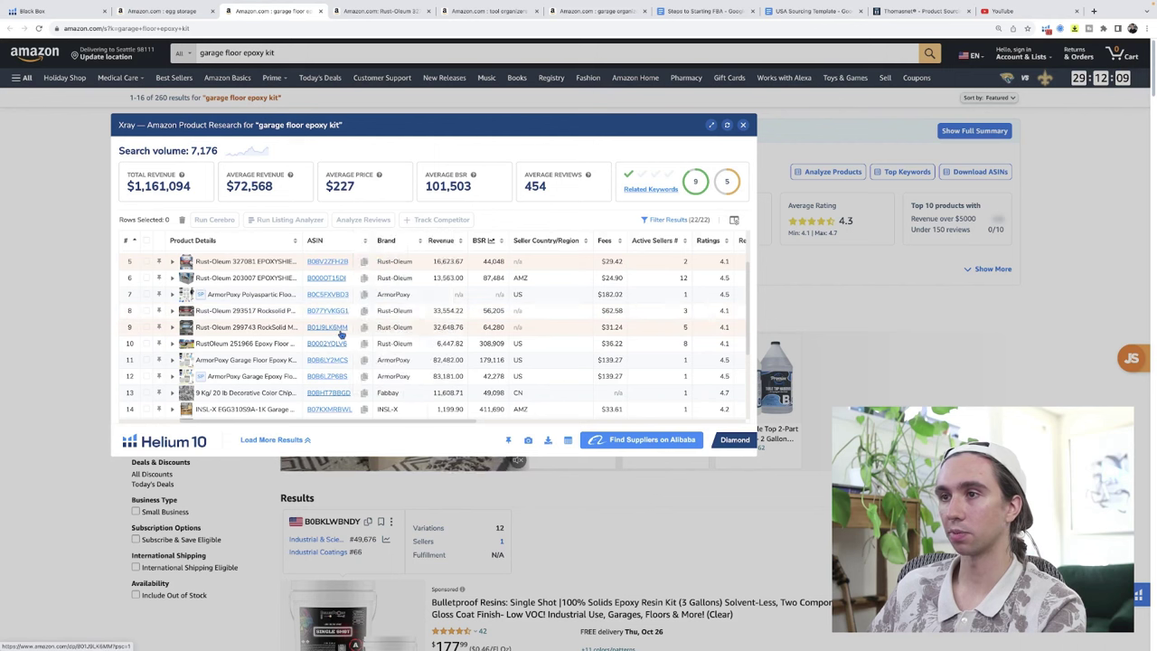
{"action": "mouse_move", "coordinate": [340, 331]}
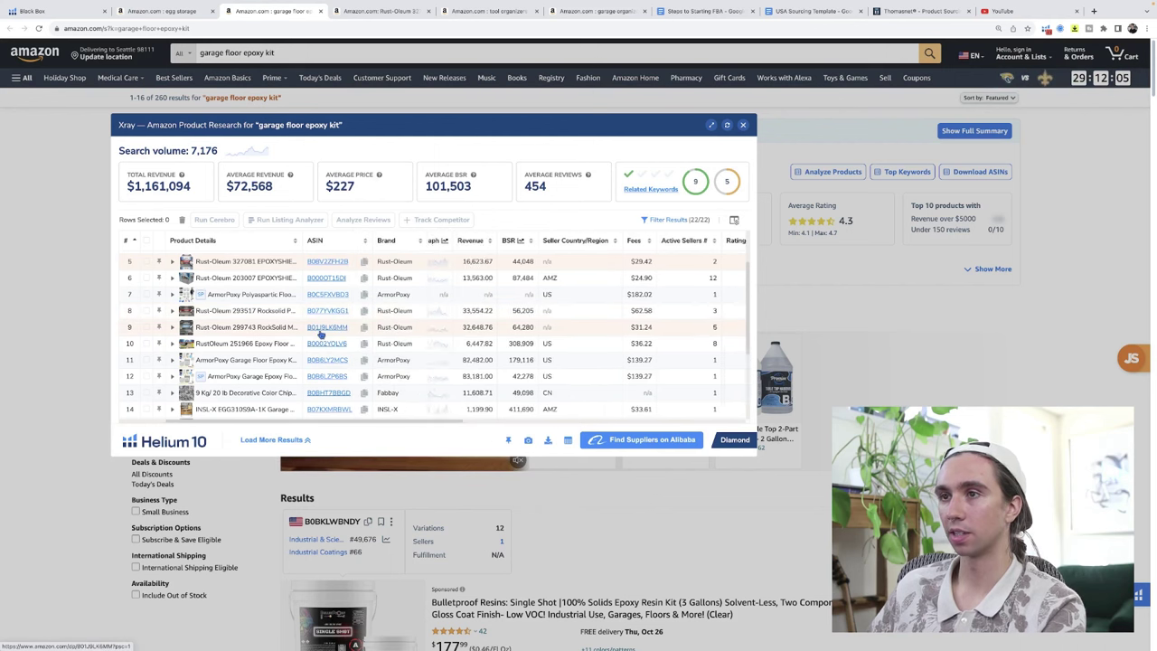
{"action": "scroll", "coordinate": [320, 334], "scroll_direction": "left", "scroll_amount": 5}
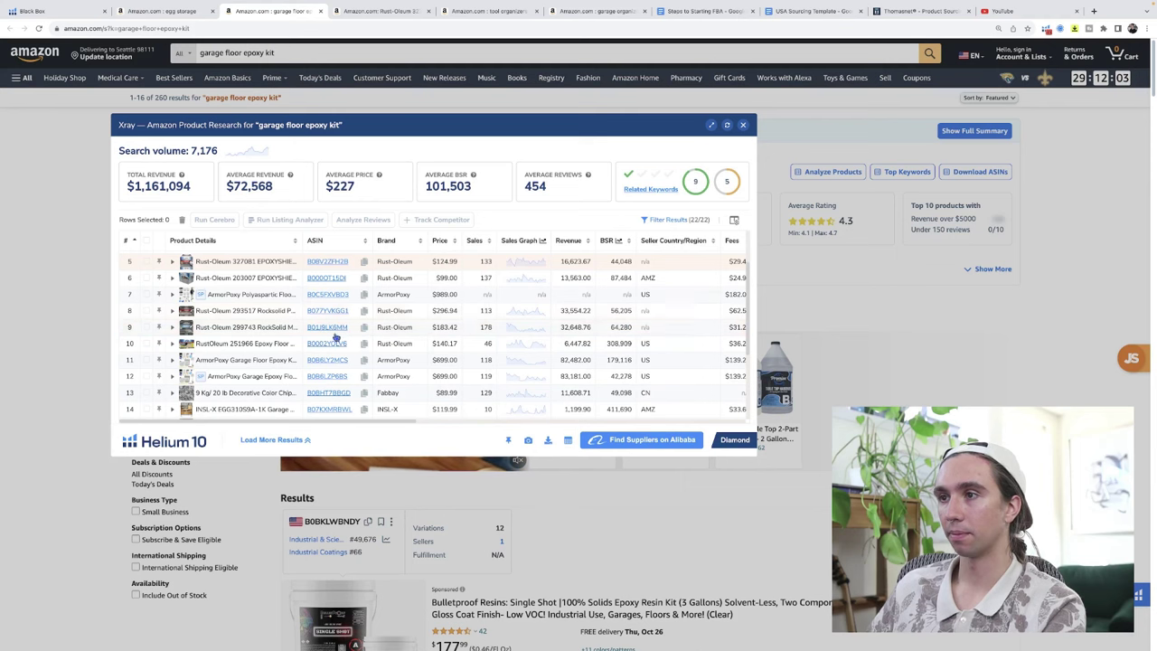
{"action": "mouse_move", "coordinate": [338, 361]}
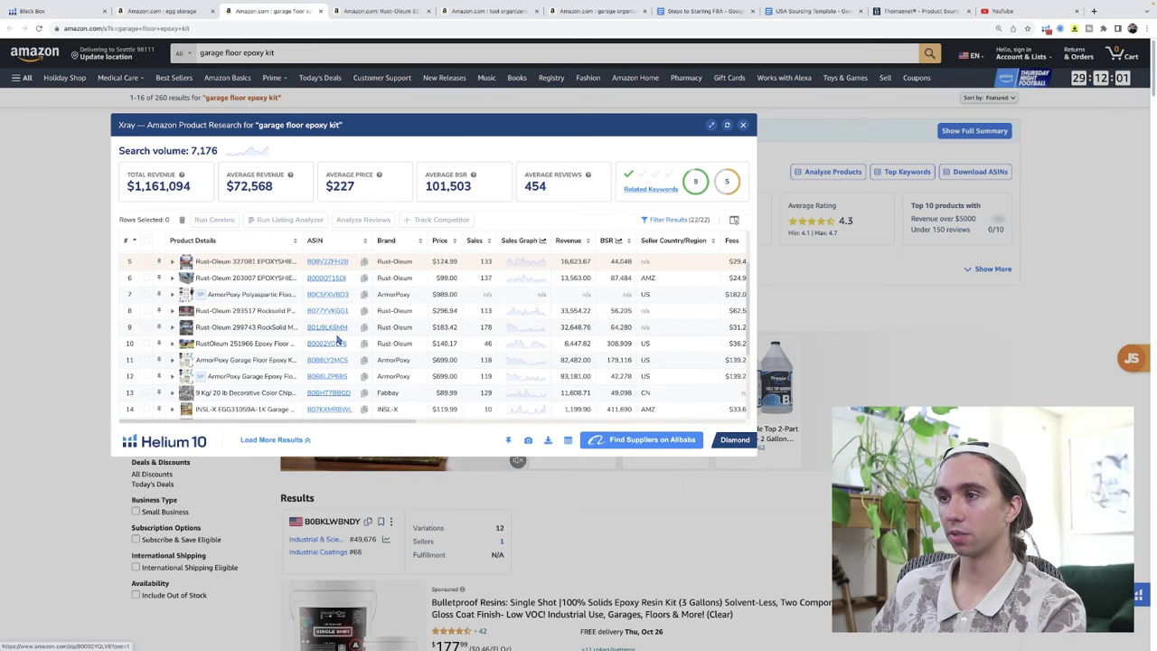
{"action": "mouse_move", "coordinate": [339, 331]}
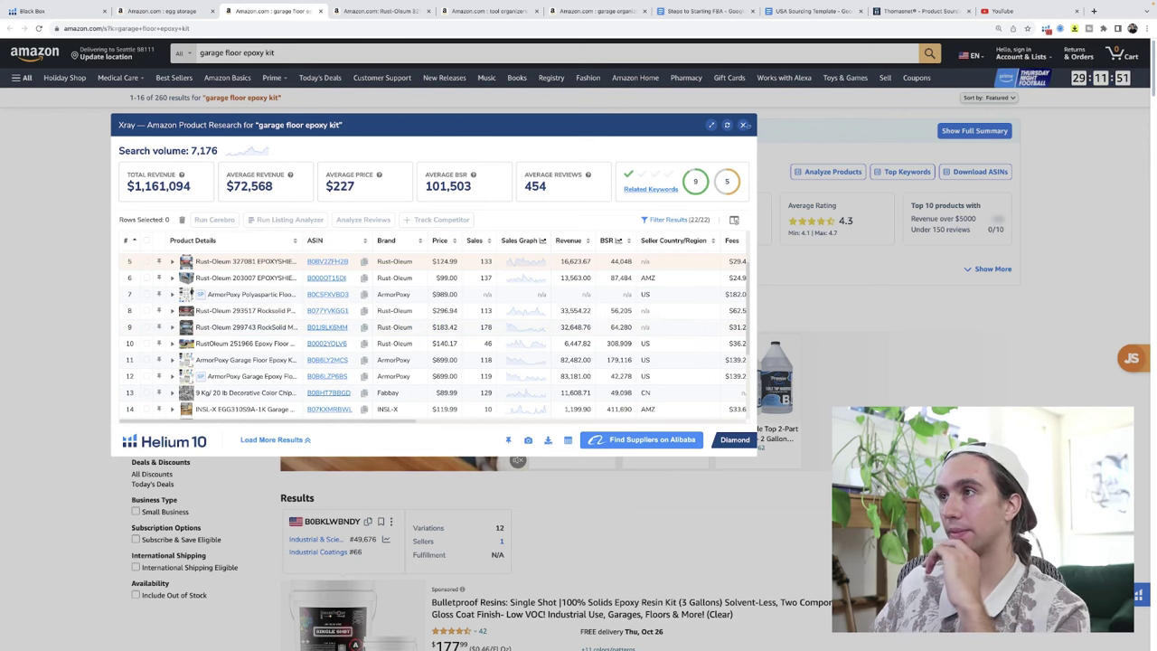
{"action": "key", "text": "Escape"}
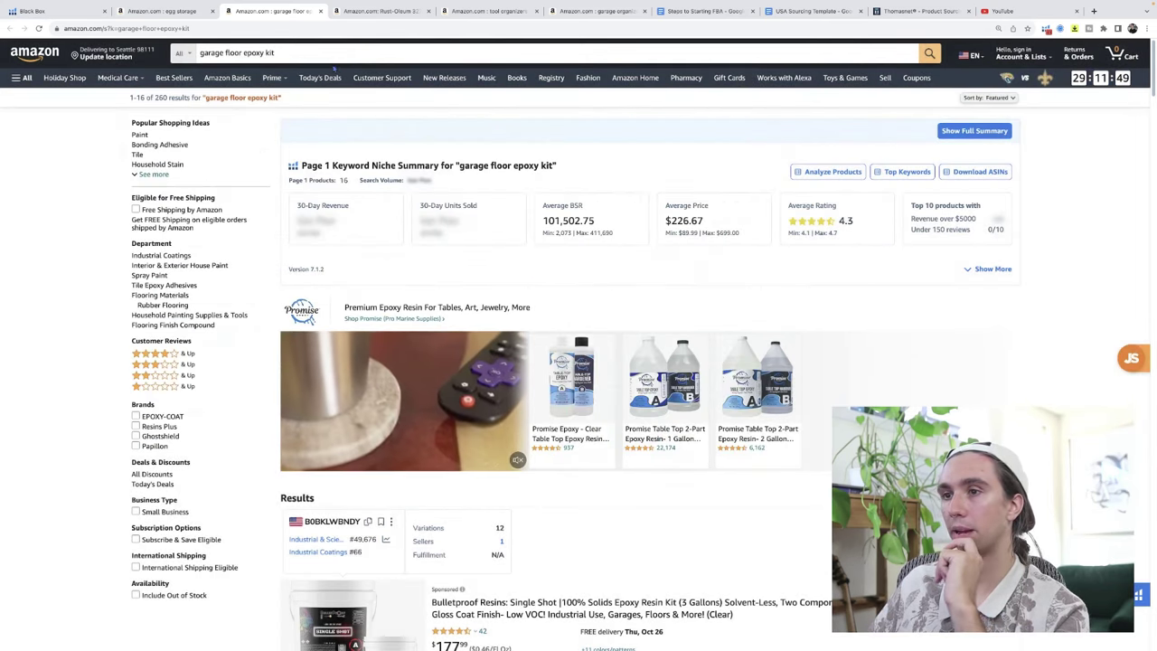
Step: Close the Rust-Oleum listing, skim the tool organizer search results and close them too
{"action": "left_click", "coordinate": [390, 12]}
{"action": "left_click", "coordinate": [429, 11]}
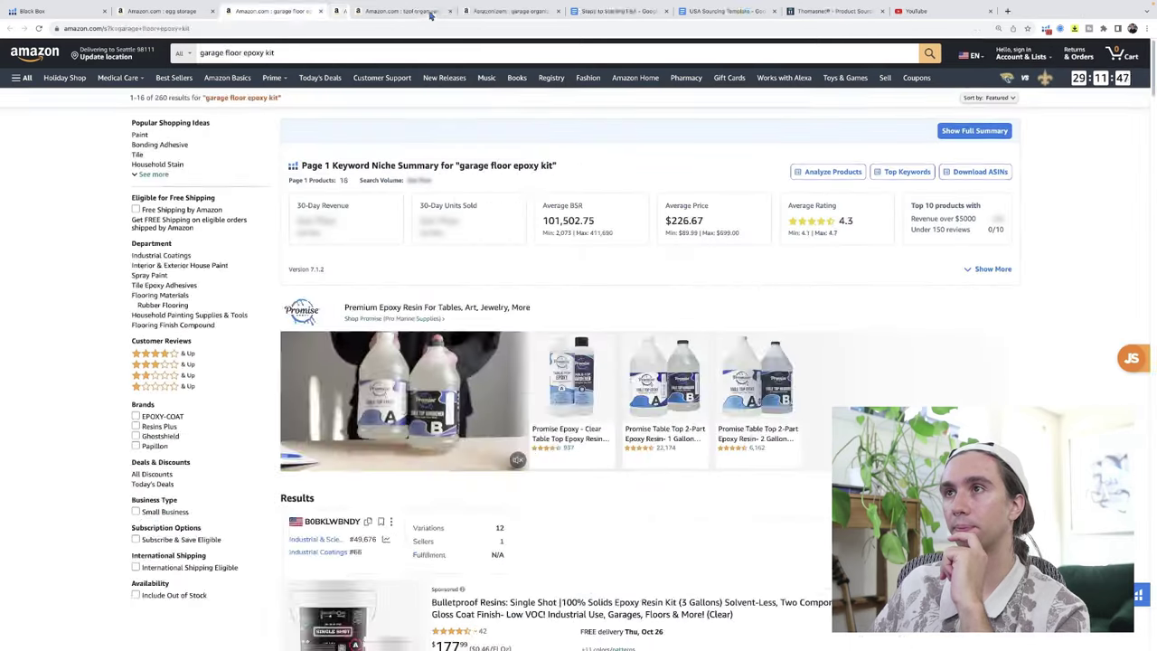
{"action": "left_click", "coordinate": [397, 12]}
{"action": "scroll", "coordinate": [440, 175], "scroll_direction": "down", "scroll_amount": 10}
{"action": "scroll", "coordinate": [426, 171], "scroll_direction": "up", "scroll_amount": 5}
{"action": "left_click", "coordinate": [429, 12]}
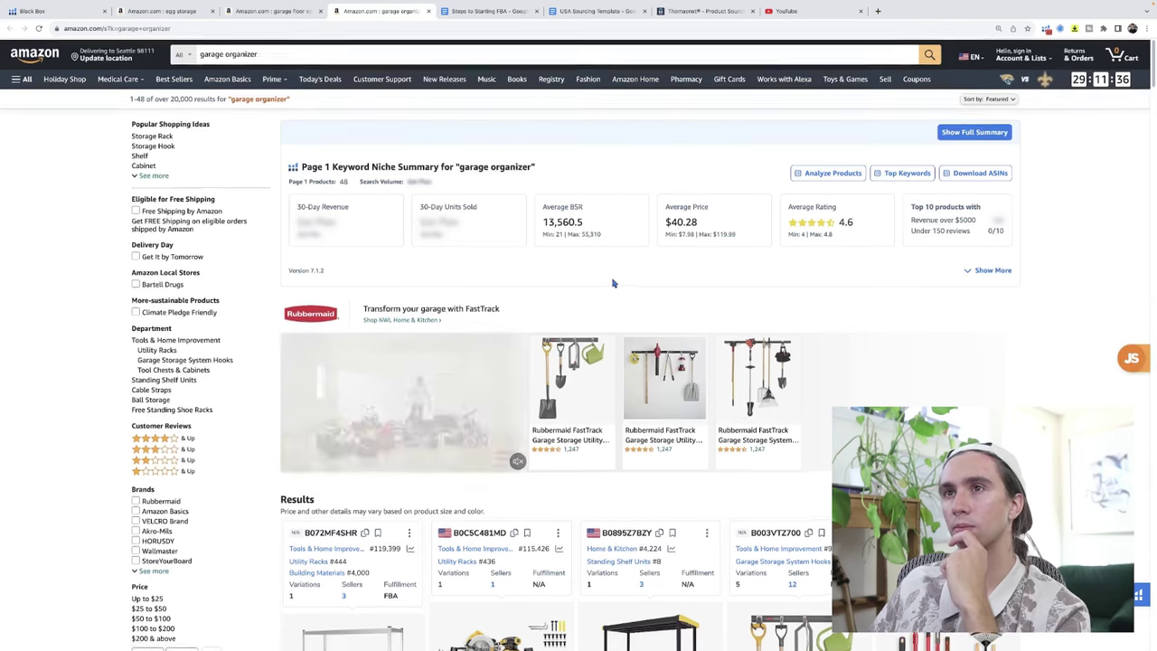
Step: Examine the products, brands and prices in the "garage organizer" search results
{"action": "scroll", "coordinate": [611, 280], "scroll_direction": "down", "scroll_amount": 4}
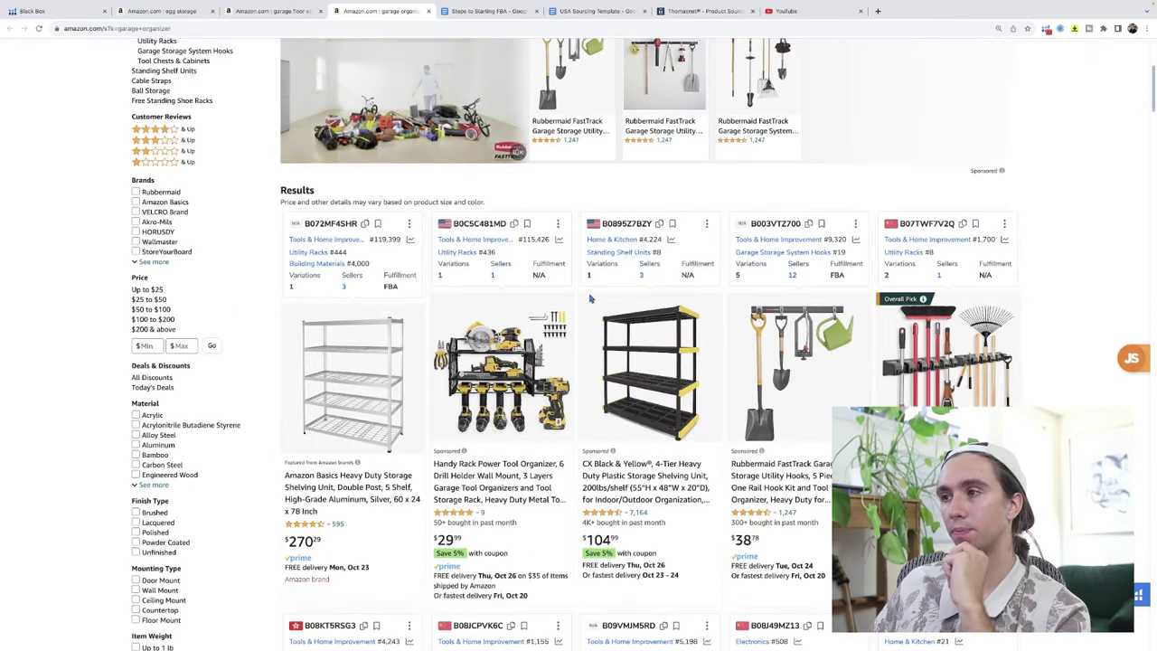
{"action": "scroll", "coordinate": [587, 301], "scroll_direction": "down", "scroll_amount": 1}
{"action": "scroll", "coordinate": [587, 301], "scroll_direction": "down", "scroll_amount": 7}
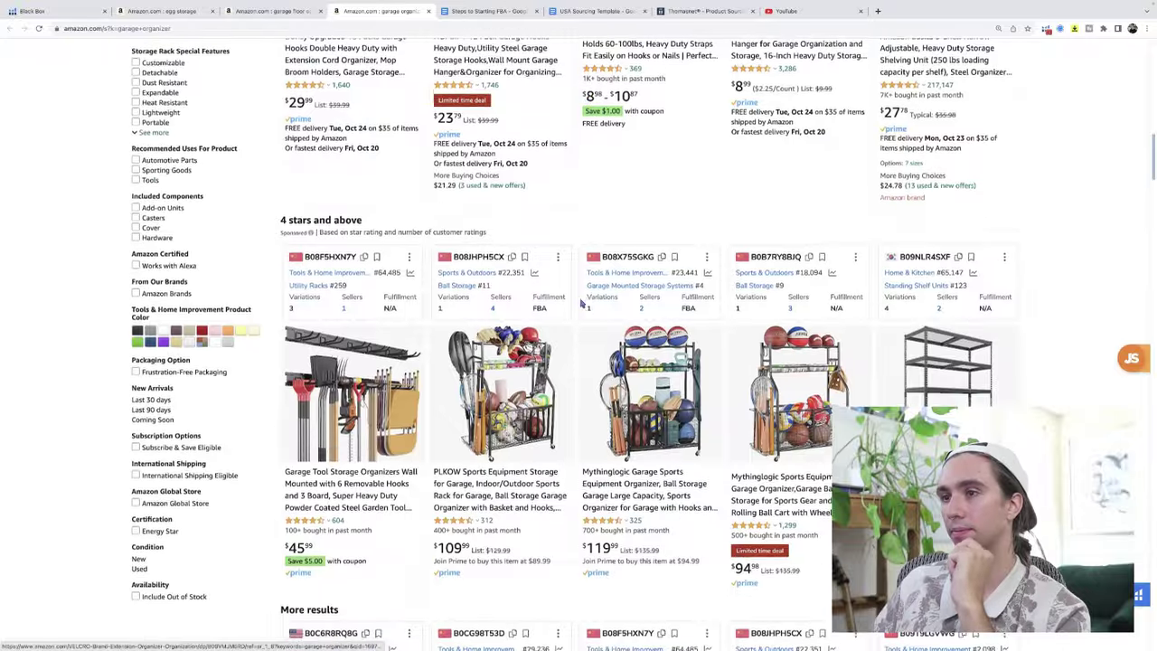
{"action": "scroll", "coordinate": [441, 85], "scroll_direction": "up", "scroll_amount": 10}
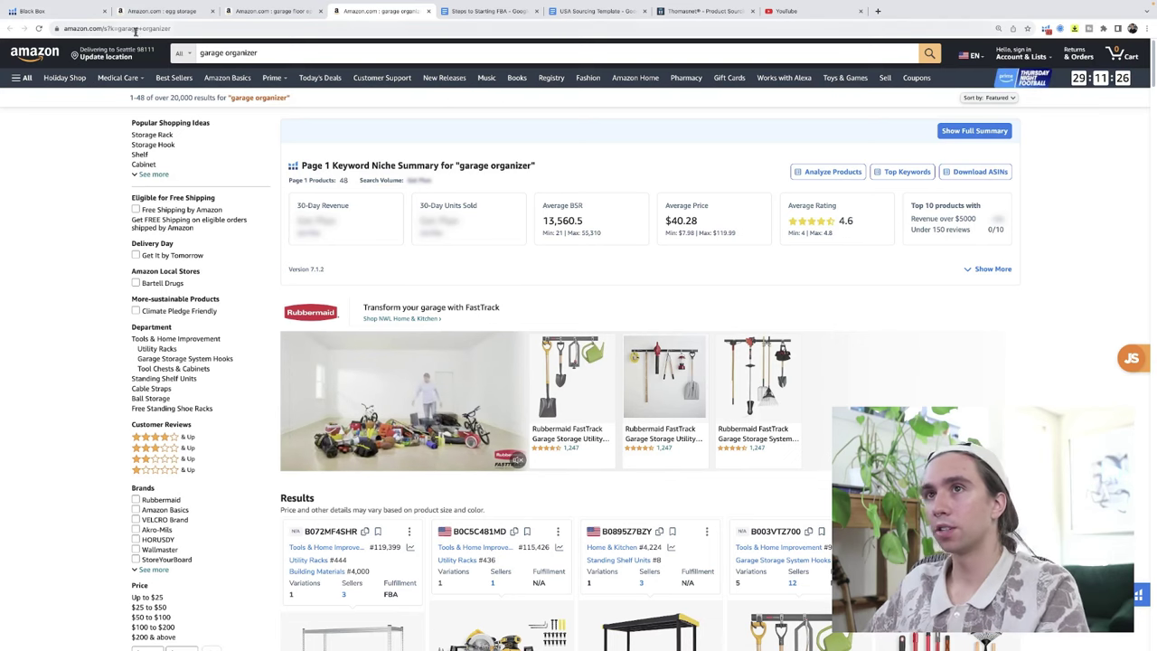
Step: Switch to Helium 10 Black Box and add Patio, Lawn & Garden to the keyword search categories
{"action": "left_click", "coordinate": [233, 12]}
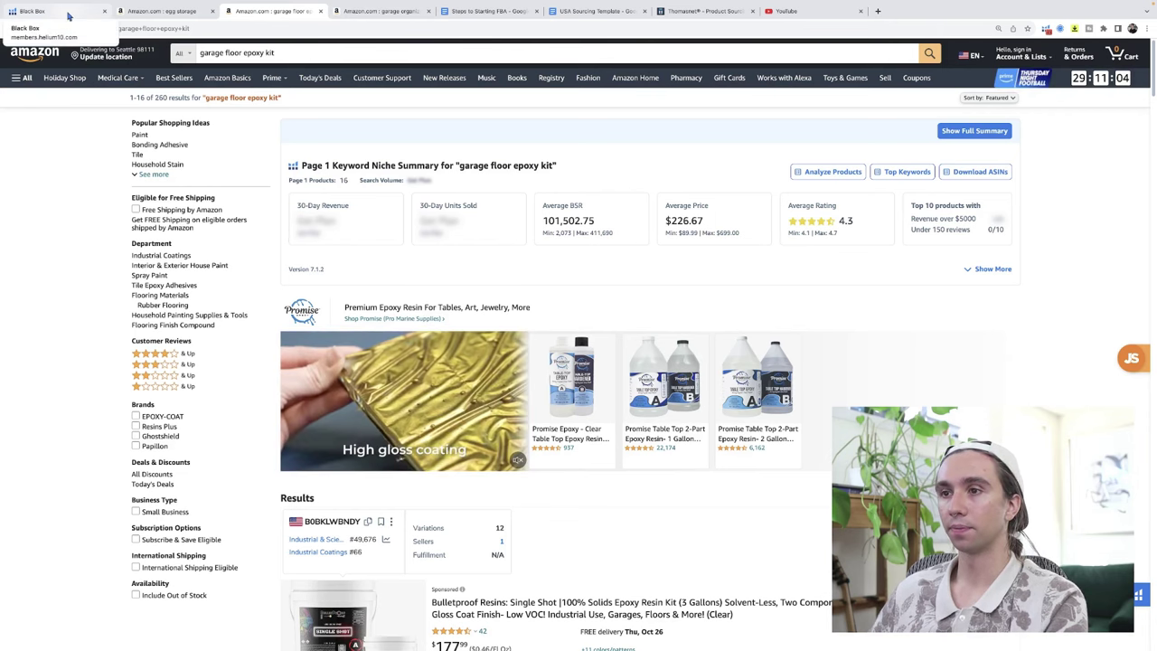
{"action": "left_click", "coordinate": [68, 15]}
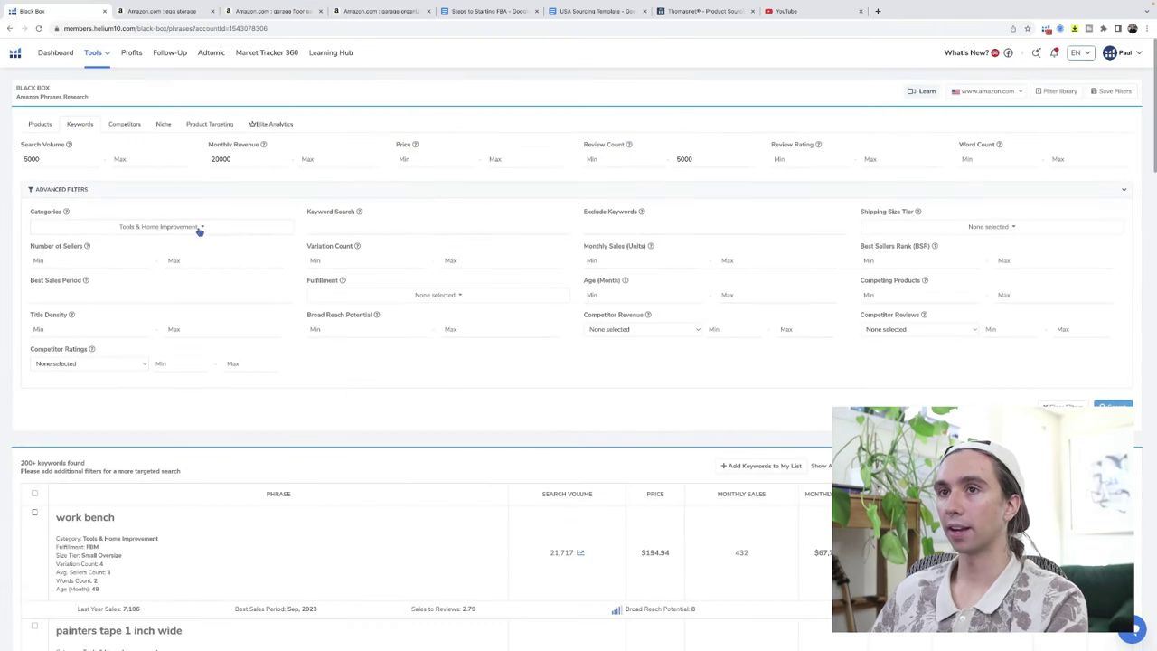
{"action": "left_click", "coordinate": [199, 228]}
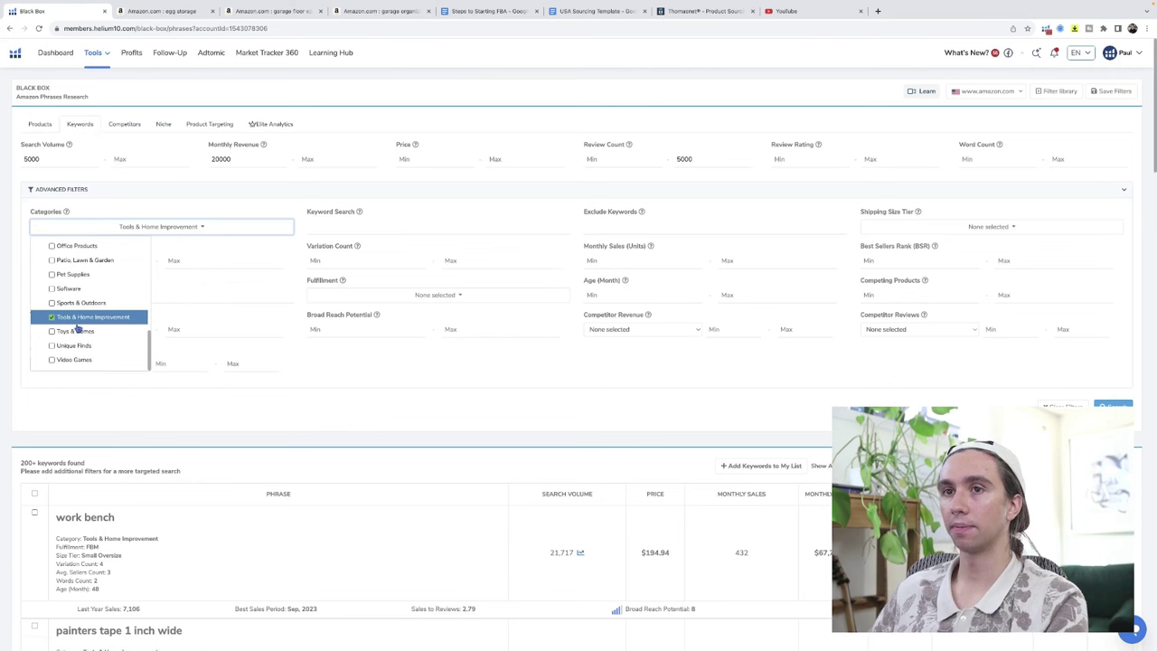
{"action": "scroll", "coordinate": [96, 310], "scroll_direction": "up", "scroll_amount": 1}
{"action": "scroll", "coordinate": [97, 310], "scroll_direction": "up", "scroll_amount": 2}
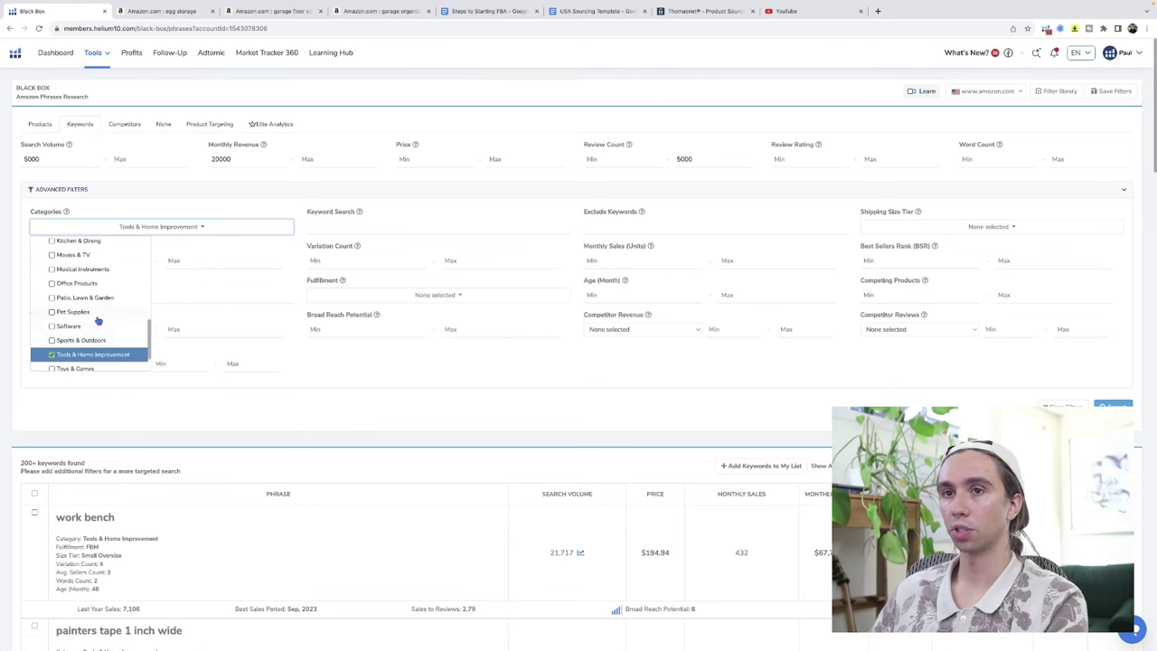
{"action": "left_click", "coordinate": [49, 300]}
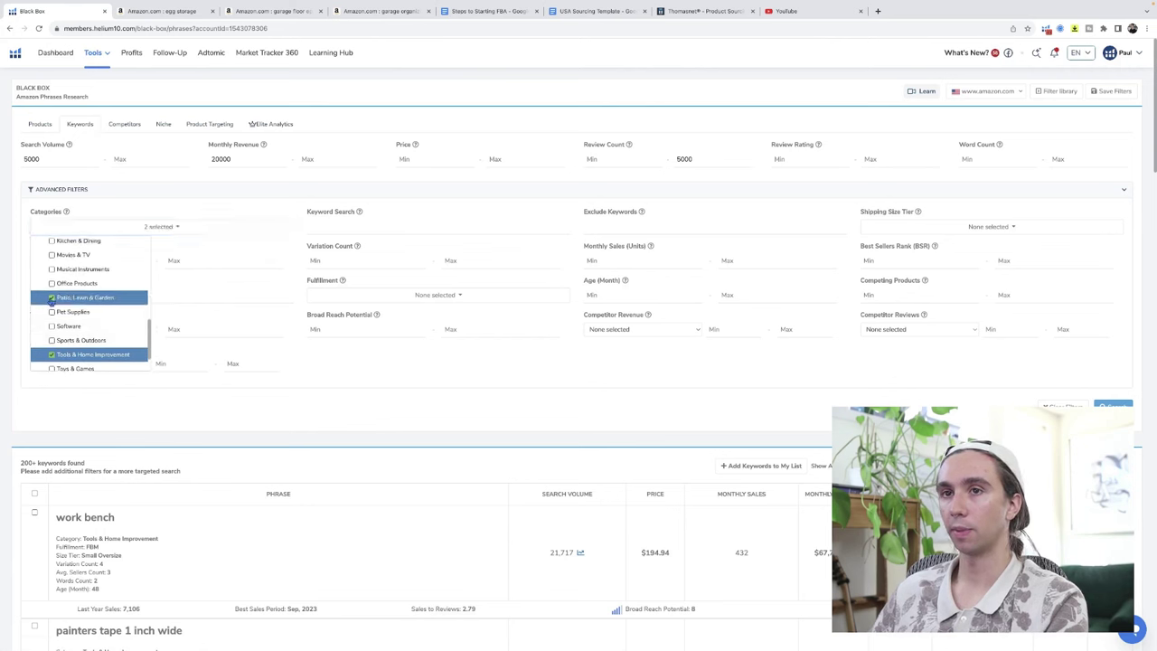
{"action": "left_click", "coordinate": [534, 399]}
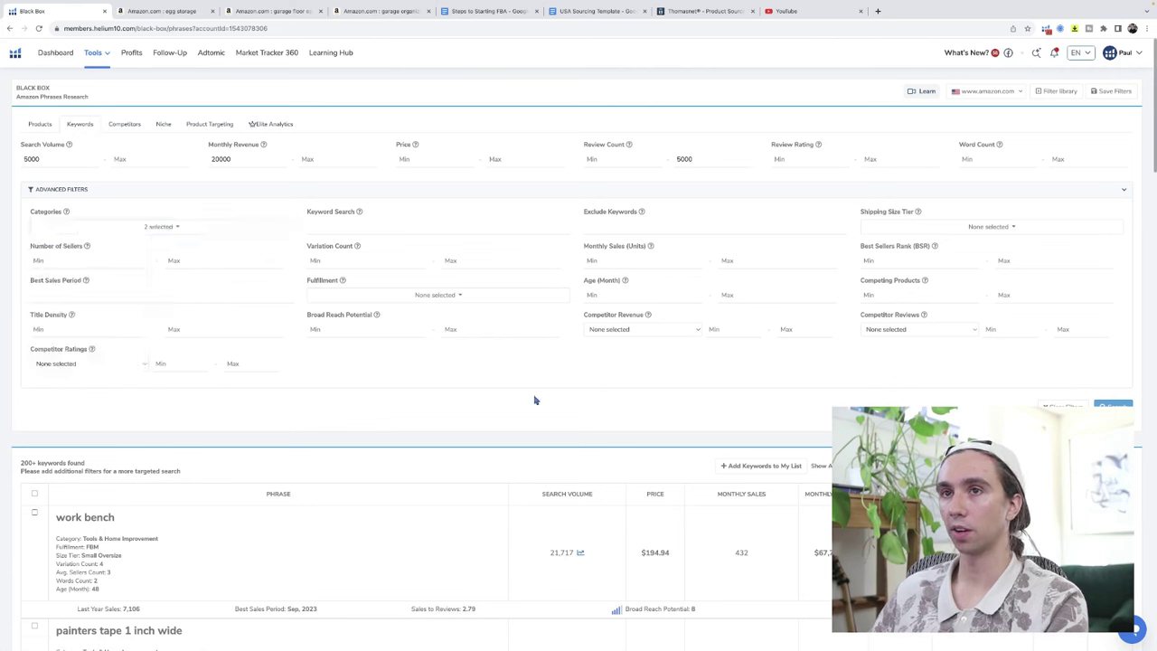
Step: Set the minimum search volume to 3000 and the minimum monthly revenue to 17000, and run the keyword search
{"action": "left_click", "coordinate": [27, 159]}
{"action": "key", "text": "BackSpace"}
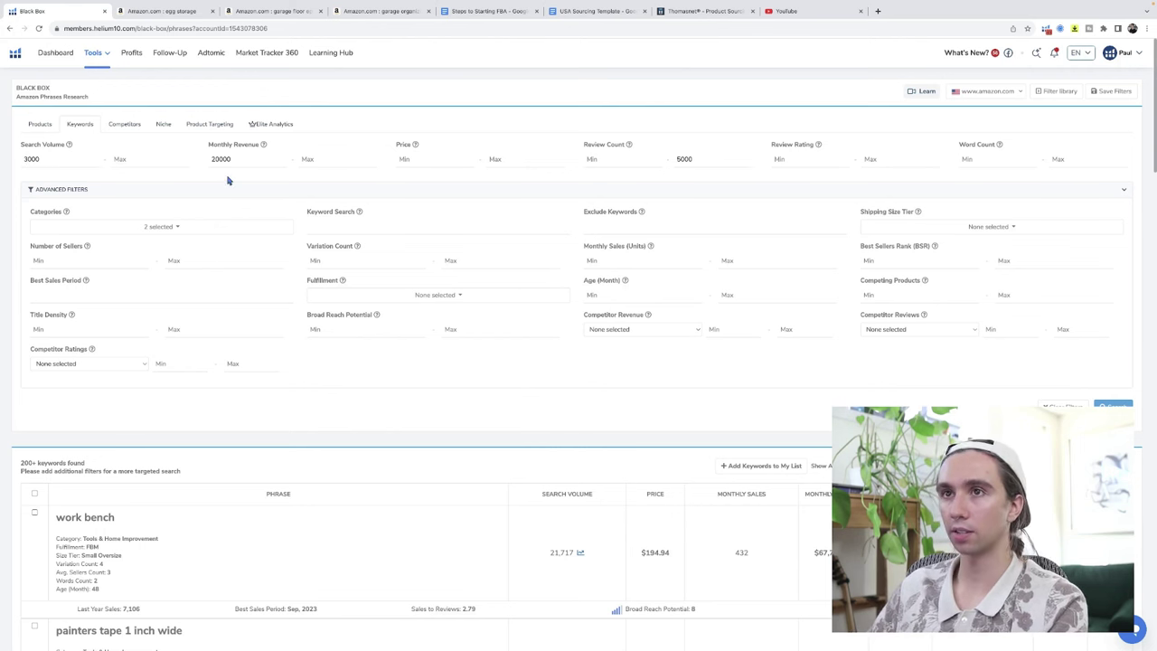
{"action": "left_click", "coordinate": [226, 175]}
{"action": "key", "text": "BackSpace"}
{"action": "type", "text": "1"}
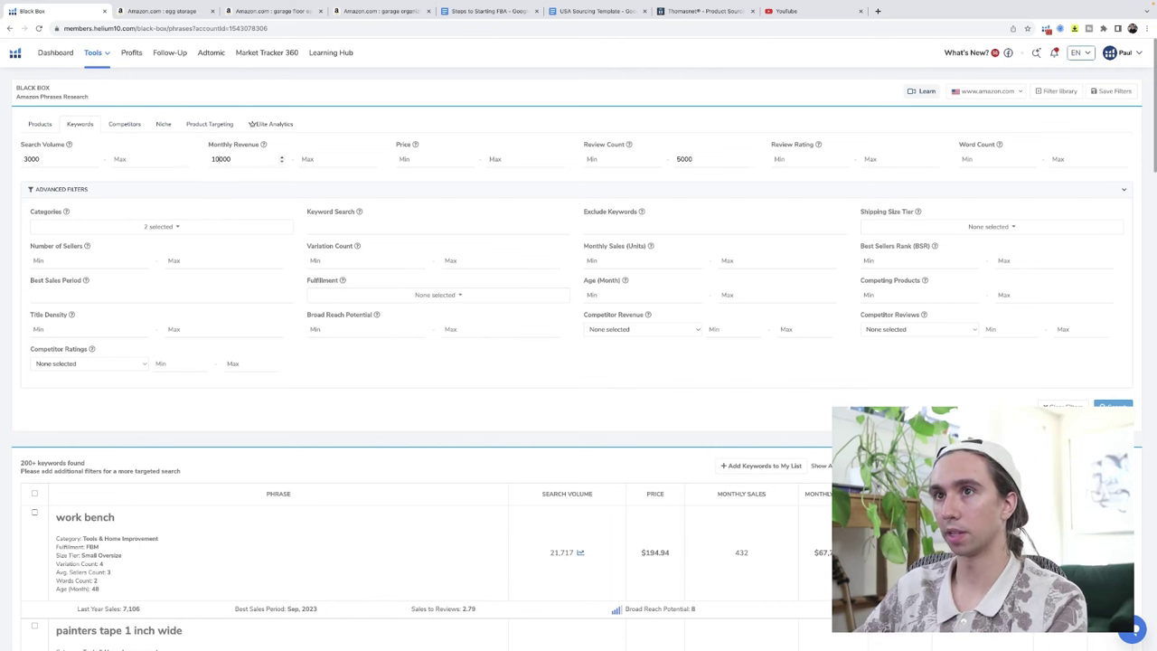
{"action": "type", "text": "7"}
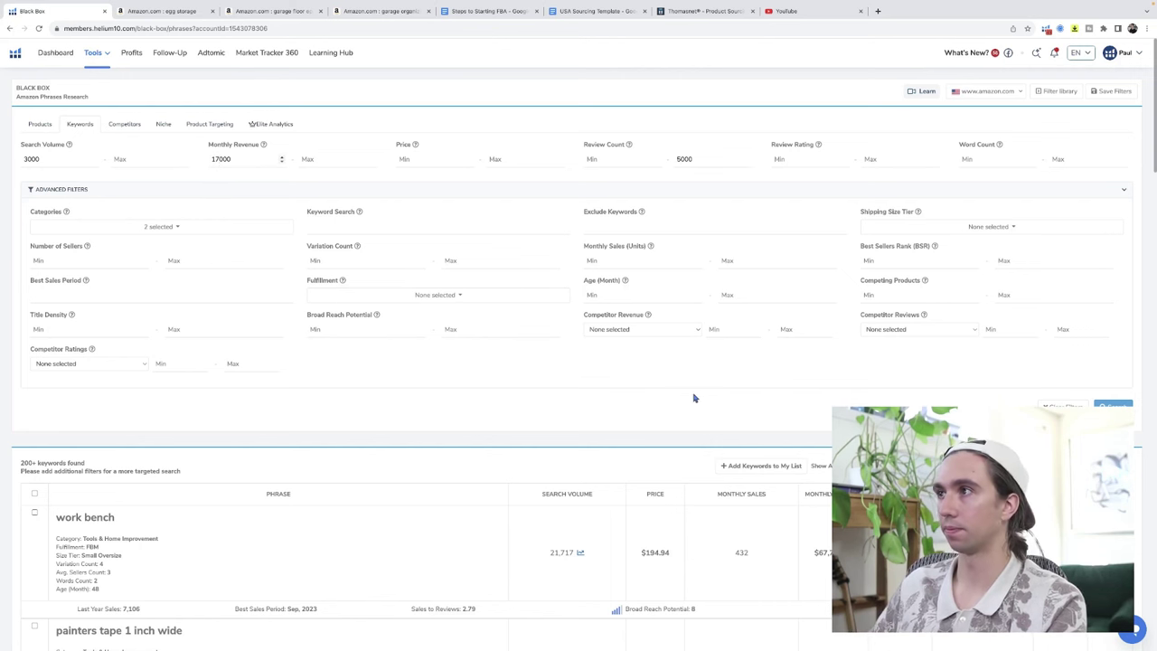
{"action": "left_click", "coordinate": [1112, 406]}
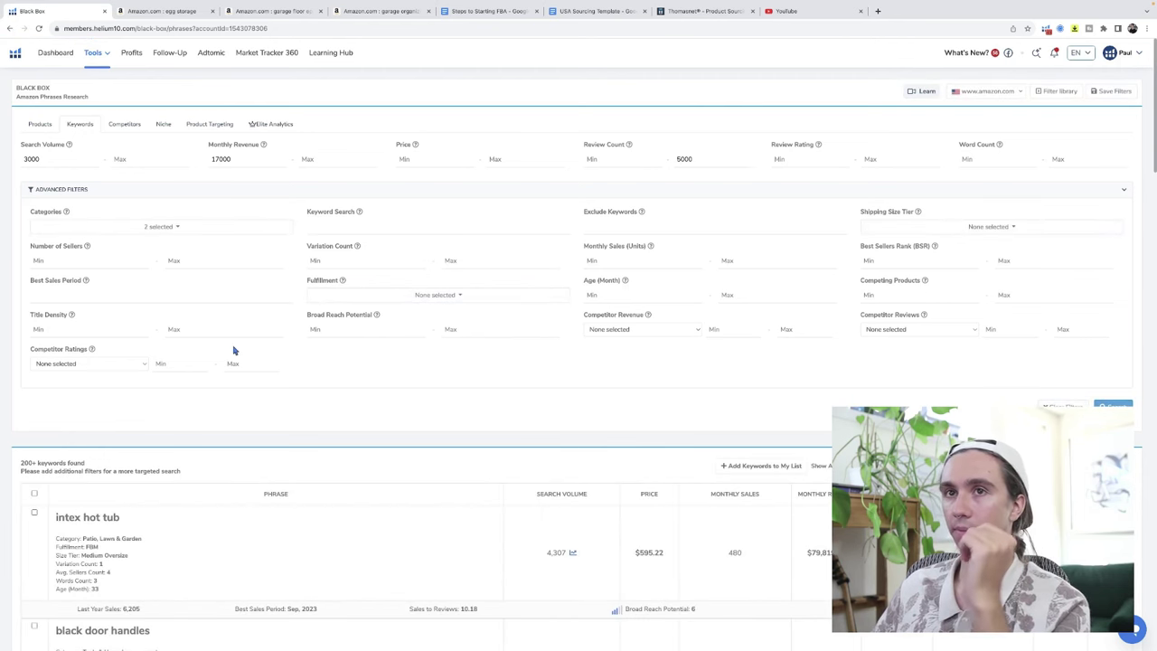
Step: Remove Tools & Home Improvement from the categories and rerun the search for Patio, Lawn & Garden only
{"action": "scroll", "coordinate": [233, 351], "scroll_direction": "down", "scroll_amount": 2}
{"action": "left_click", "coordinate": [172, 131]}
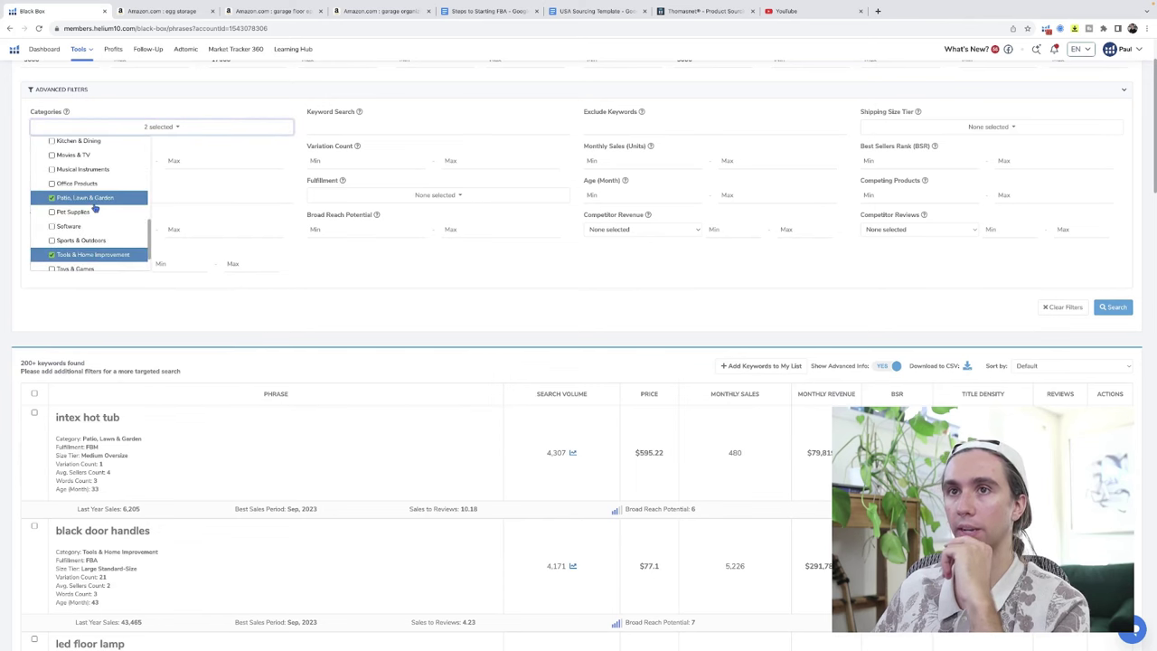
{"action": "left_click", "coordinate": [47, 258]}
{"action": "left_click", "coordinate": [689, 308]}
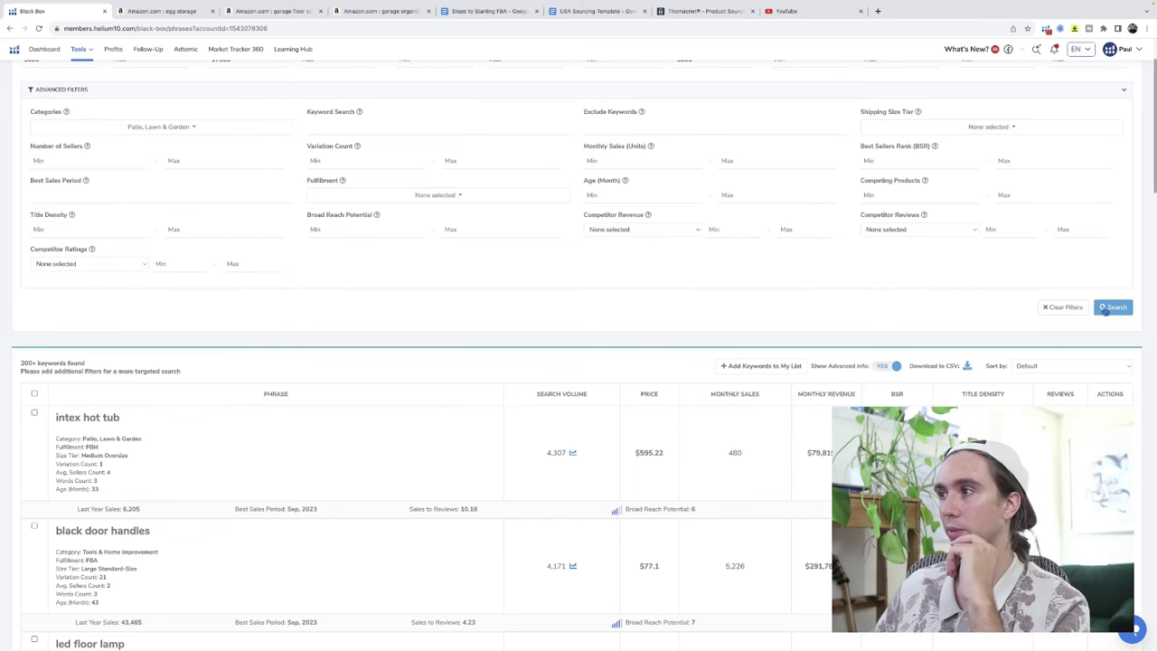
{"action": "left_click", "coordinate": [1113, 308]}
Step: Look through the keyword results and open the Amazon search for "compost bins outdoor garden"
{"action": "scroll", "coordinate": [411, 391], "scroll_direction": "down", "scroll_amount": 10}
{"action": "scroll", "coordinate": [411, 391], "scroll_direction": "down", "scroll_amount": 1}
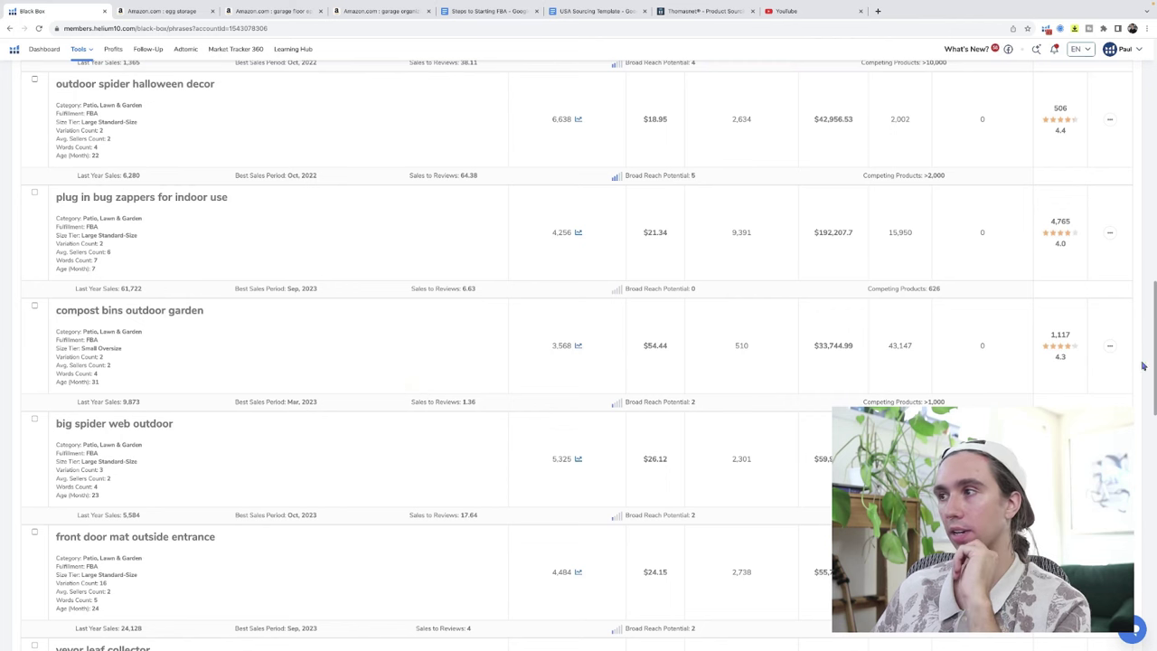
{"action": "left_click", "coordinate": [1110, 345]}
{"action": "left_click", "coordinate": [1081, 366]}
Step: Continue through the Patio, Lawn & Garden keywords and open the Amazon search for "cat deterrent outside"
{"action": "scroll", "coordinate": [355, 366], "scroll_direction": "down", "scroll_amount": 2}
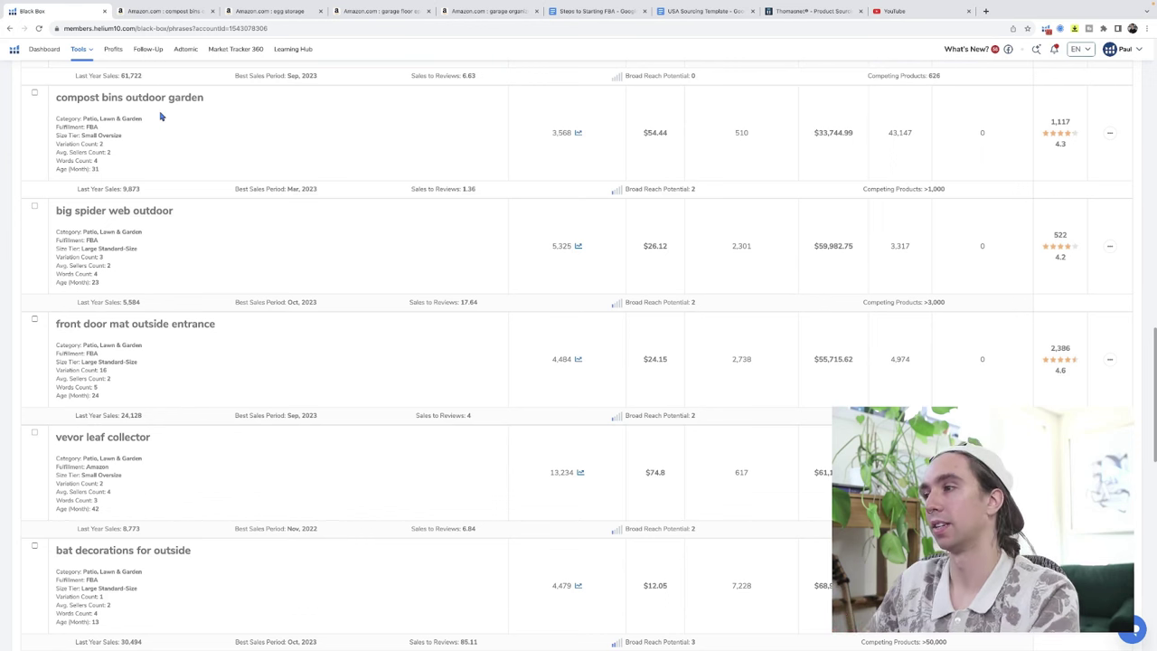
{"action": "scroll", "coordinate": [260, 264], "scroll_direction": "down", "scroll_amount": 5}
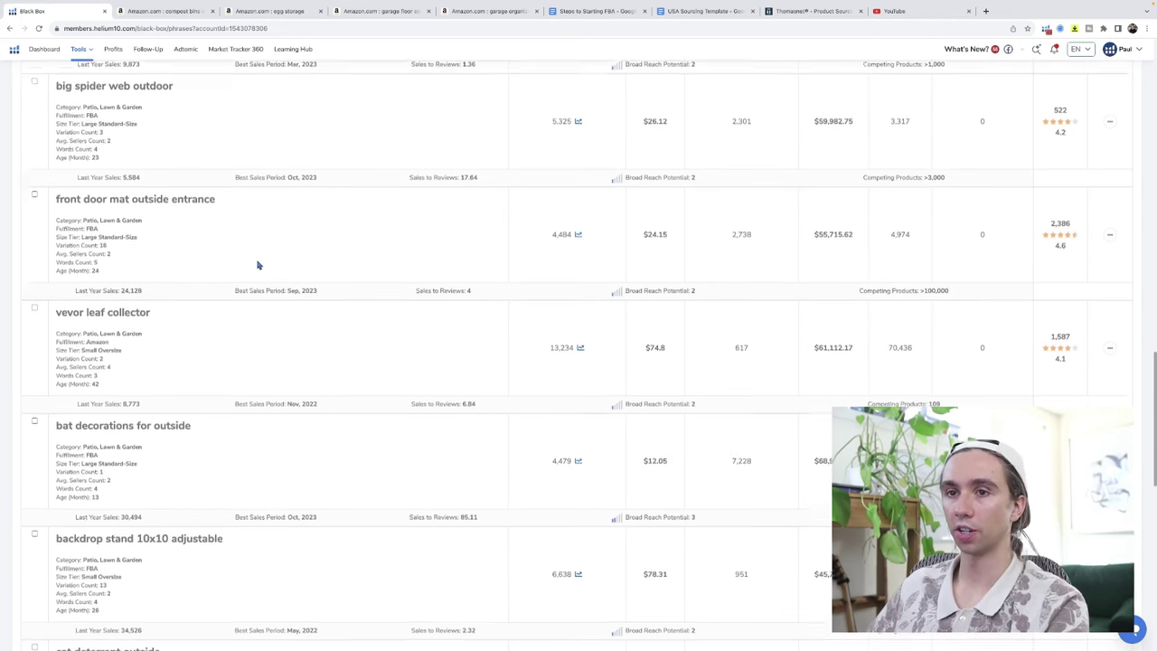
{"action": "scroll", "coordinate": [257, 278], "scroll_direction": "down", "scroll_amount": 3}
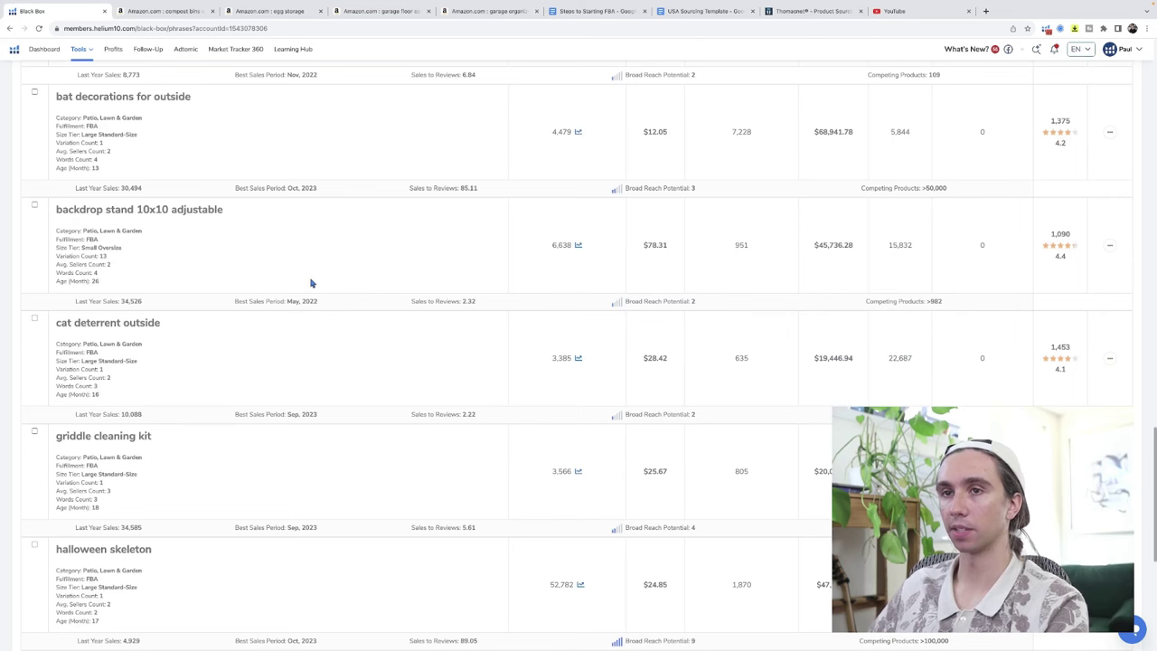
{"action": "scroll", "coordinate": [323, 286], "scroll_direction": "down", "scroll_amount": 2}
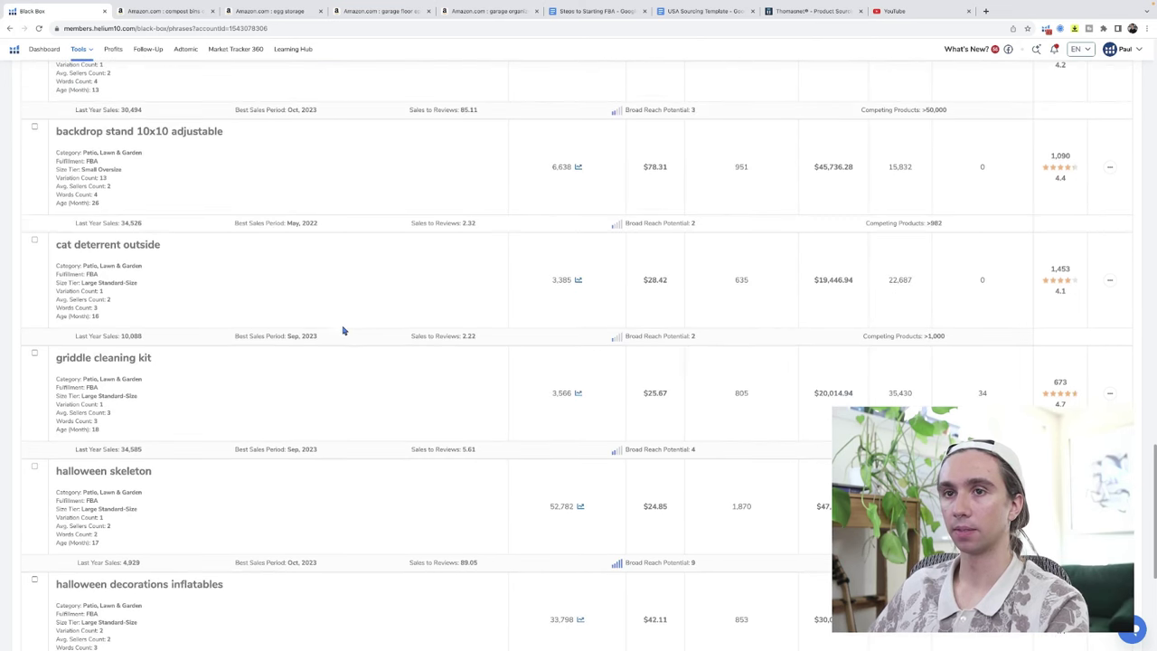
{"action": "scroll", "coordinate": [293, 291], "scroll_direction": "down", "scroll_amount": 2}
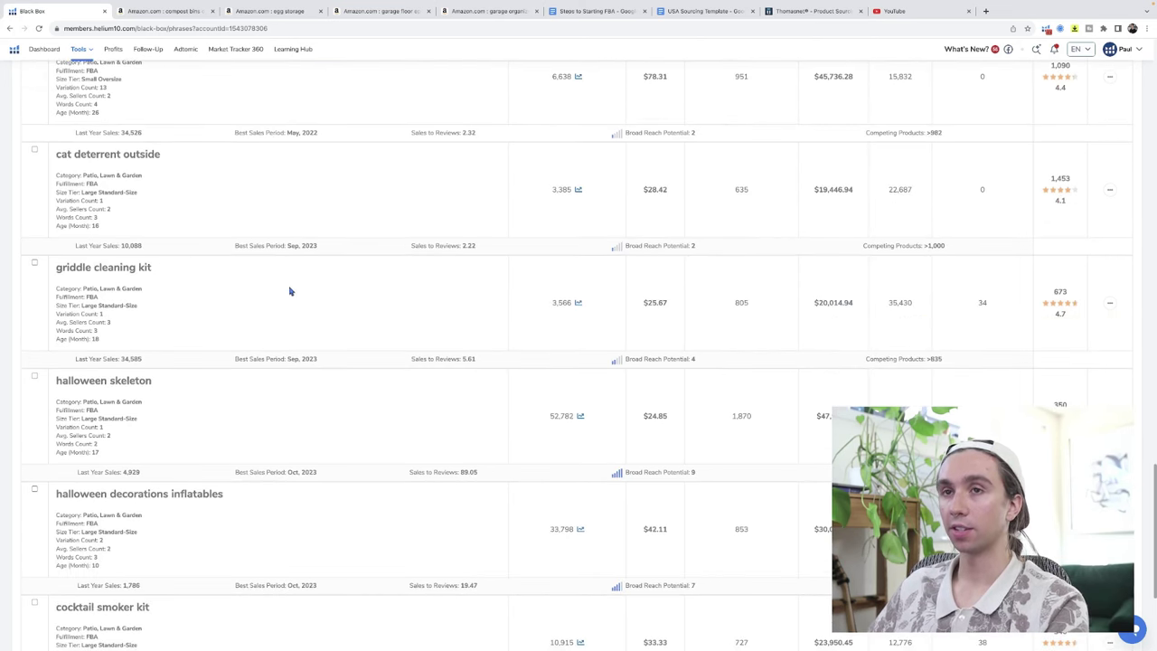
{"action": "left_click", "coordinate": [1109, 191]}
{"action": "left_click", "coordinate": [1082, 210]}
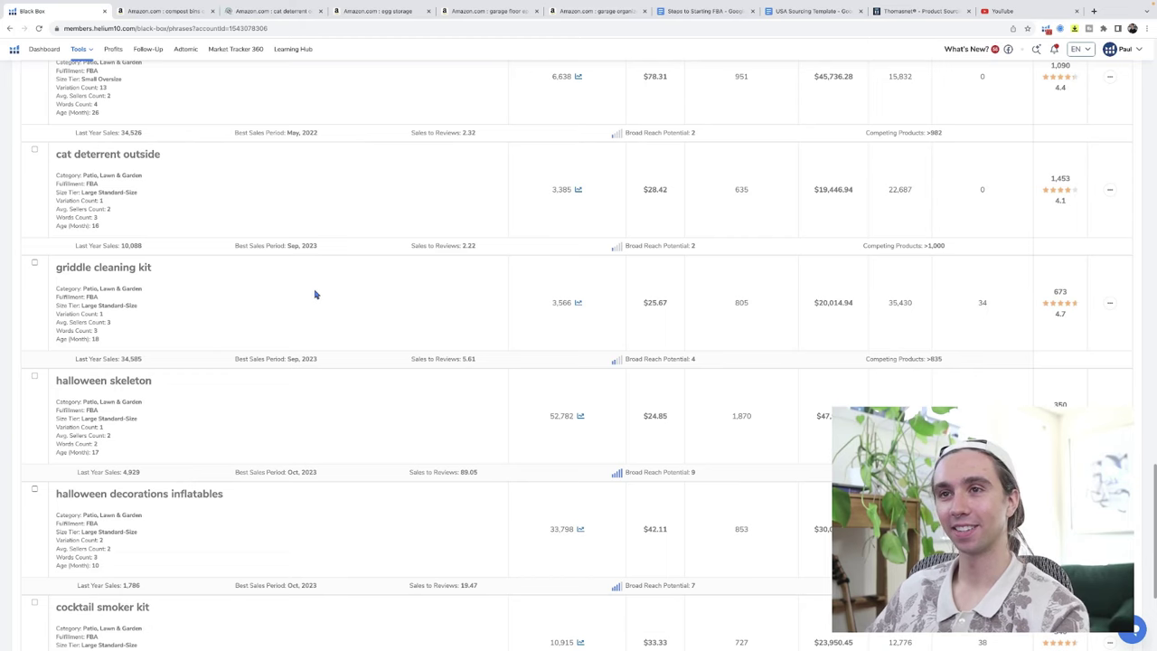
Step: Open the Amazon search for the "griddle cleaning kit" keyword
{"action": "scroll", "coordinate": [316, 294], "scroll_direction": "down", "scroll_amount": 2}
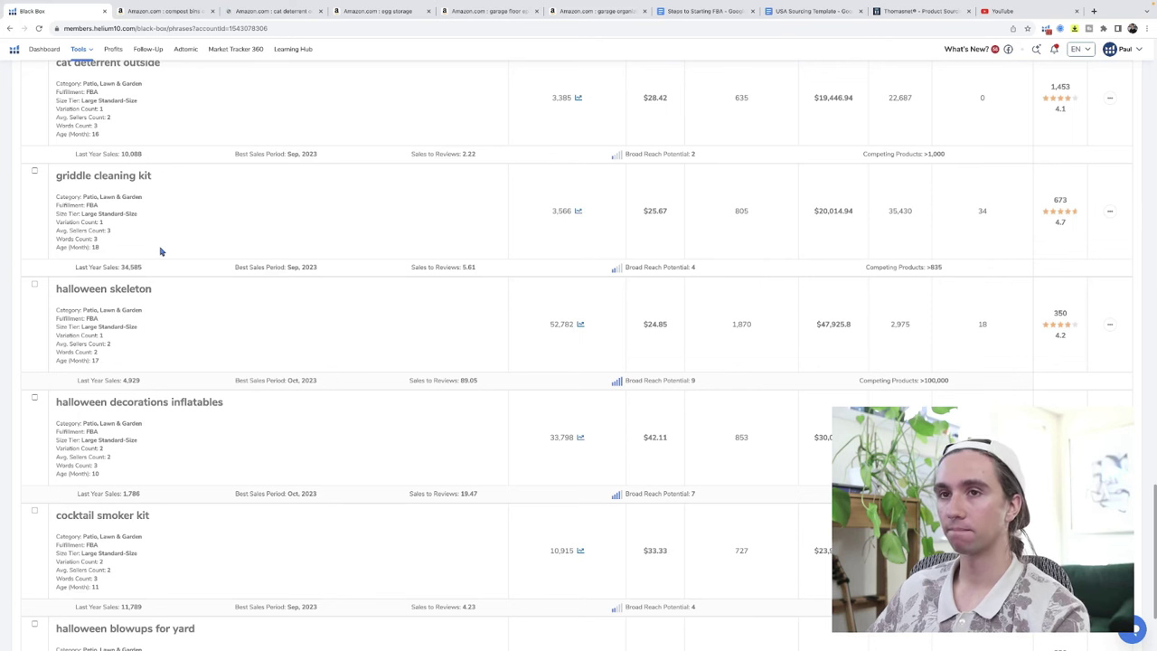
{"action": "left_click", "coordinate": [1109, 210]}
{"action": "left_click", "coordinate": [1089, 230]}
Step: Go to page 2 of the keyword results and examine its phrases, prices and monthly revenue for product ideas
{"action": "scroll", "coordinate": [194, 272], "scroll_direction": "down", "scroll_amount": 3}
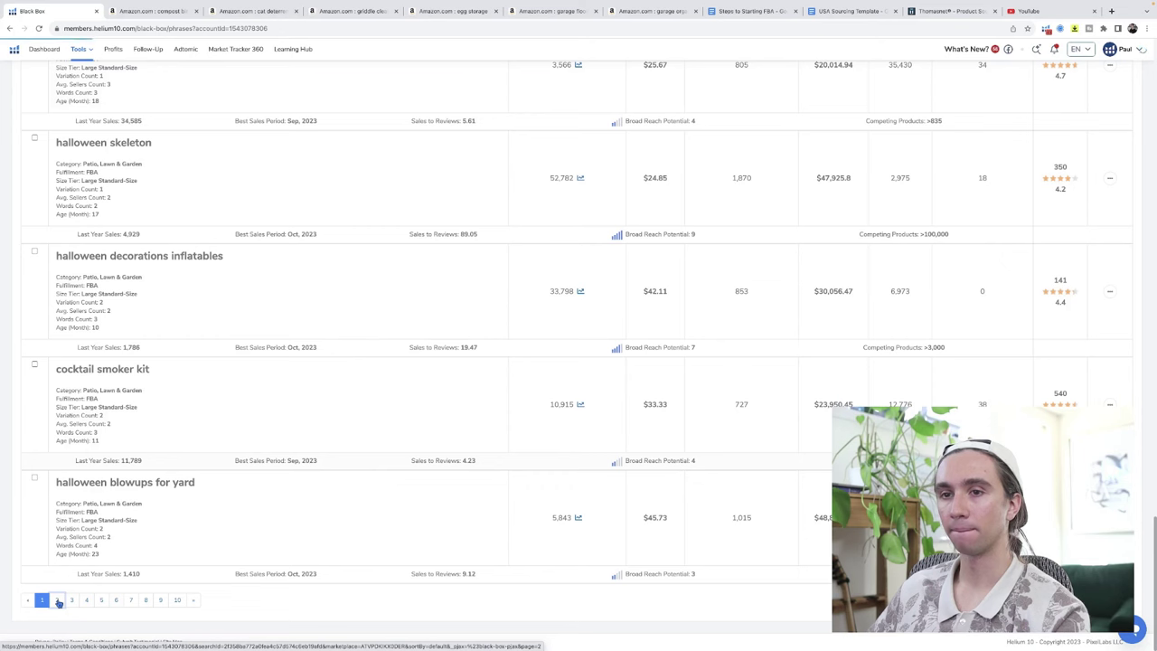
{"action": "left_click", "coordinate": [89, 598]}
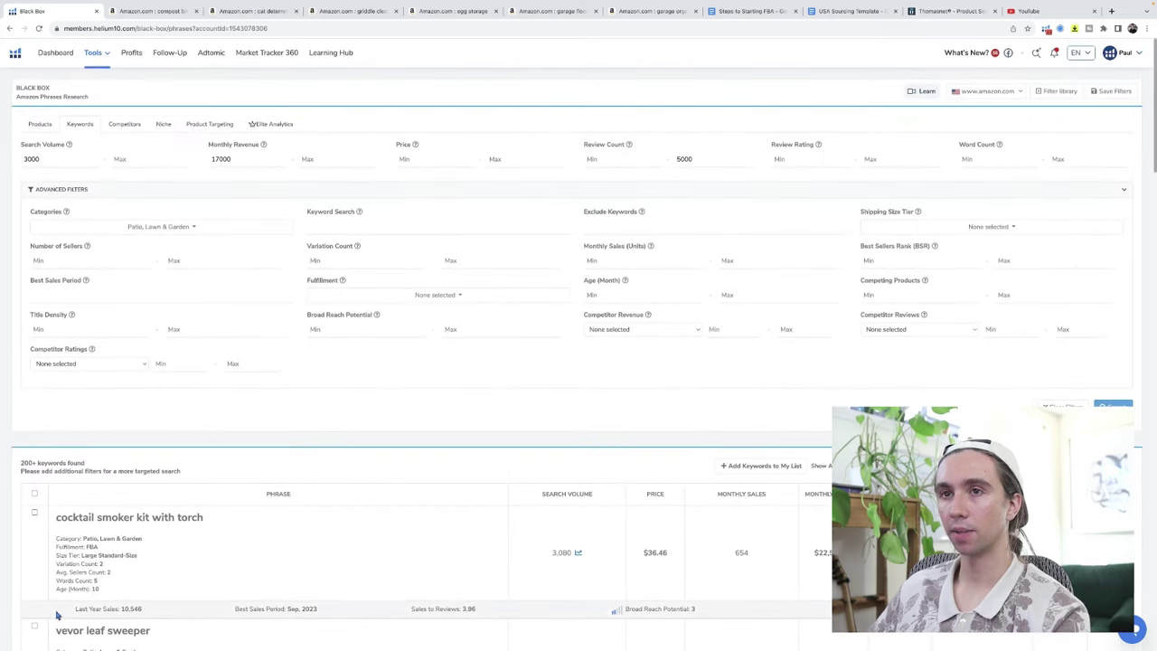
{"action": "scroll", "coordinate": [332, 474], "scroll_direction": "down", "scroll_amount": 5}
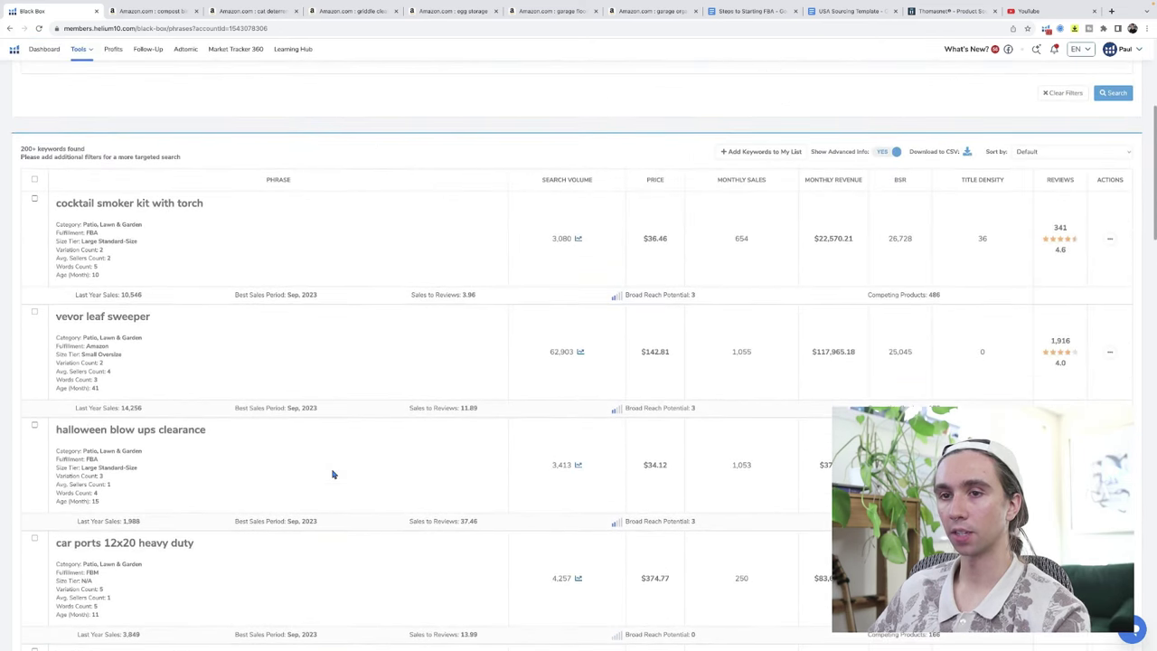
{"action": "scroll", "coordinate": [331, 474], "scroll_direction": "down", "scroll_amount": 1}
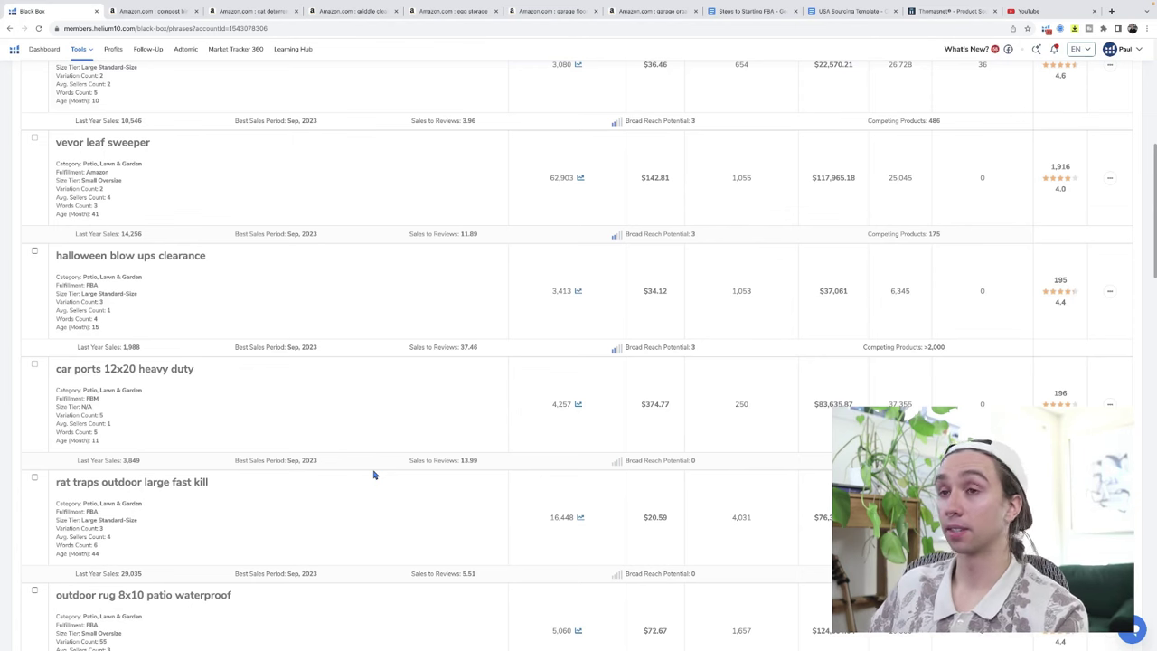
Step: Examine the Patio, Lawn & Garden keyword phrases for product ideas, comparing their price, monthly revenue and review figures
{"action": "scroll", "coordinate": [223, 439], "scroll_direction": "up", "scroll_amount": 1}
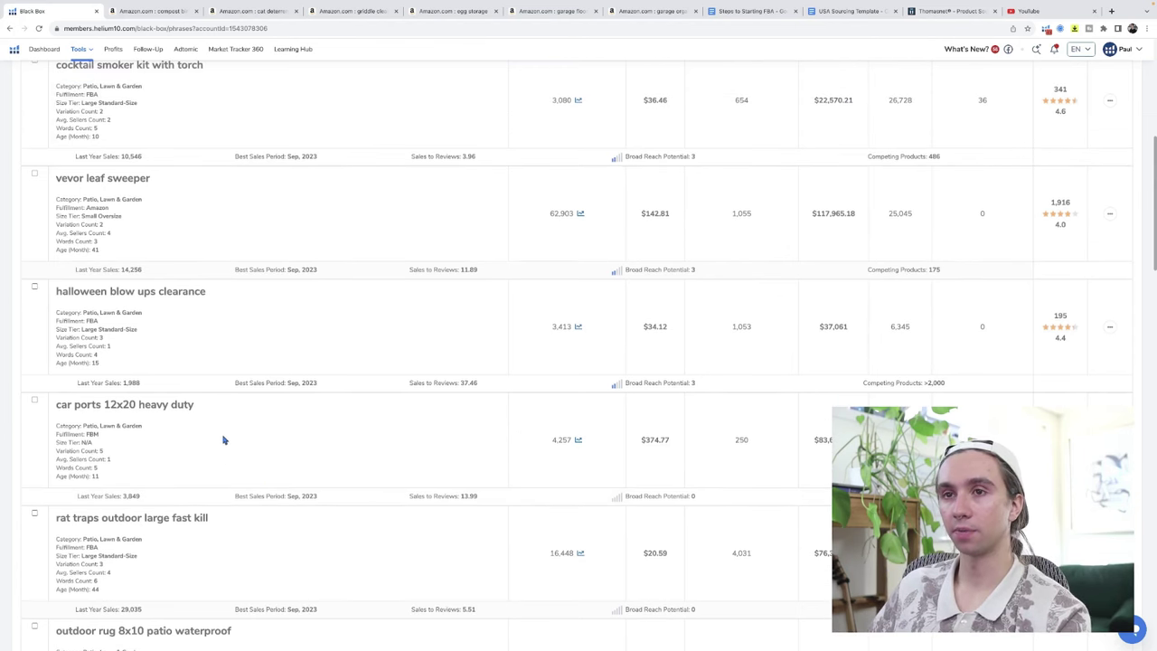
{"action": "scroll", "coordinate": [222, 441], "scroll_direction": "up", "scroll_amount": 3}
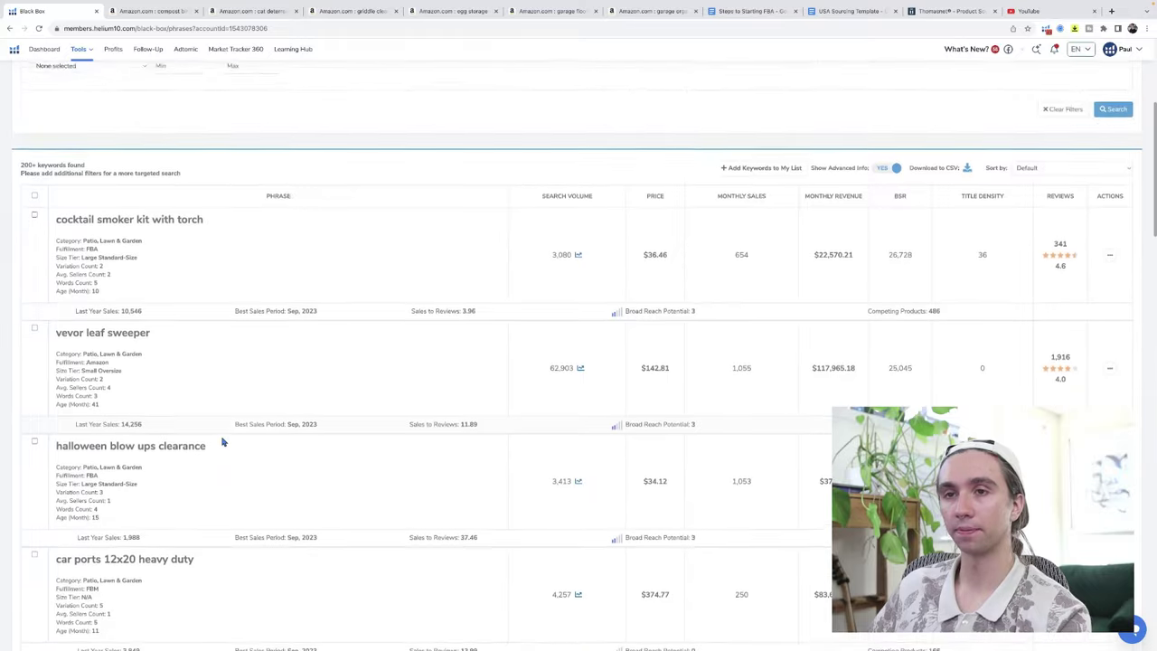
{"action": "scroll", "coordinate": [223, 441], "scroll_direction": "down", "scroll_amount": 3}
{"action": "scroll", "coordinate": [222, 441], "scroll_direction": "down", "scroll_amount": 7}
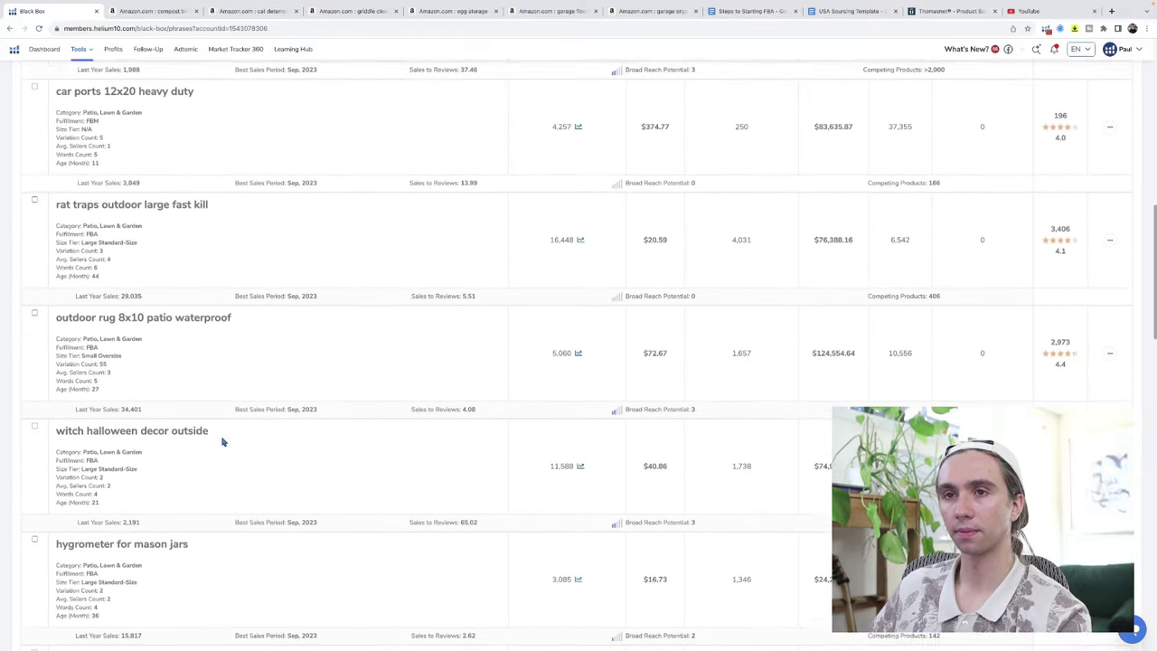
{"action": "scroll", "coordinate": [222, 441], "scroll_direction": "down", "scroll_amount": 1}
{"action": "scroll", "coordinate": [222, 441], "scroll_direction": "down", "scroll_amount": 8}
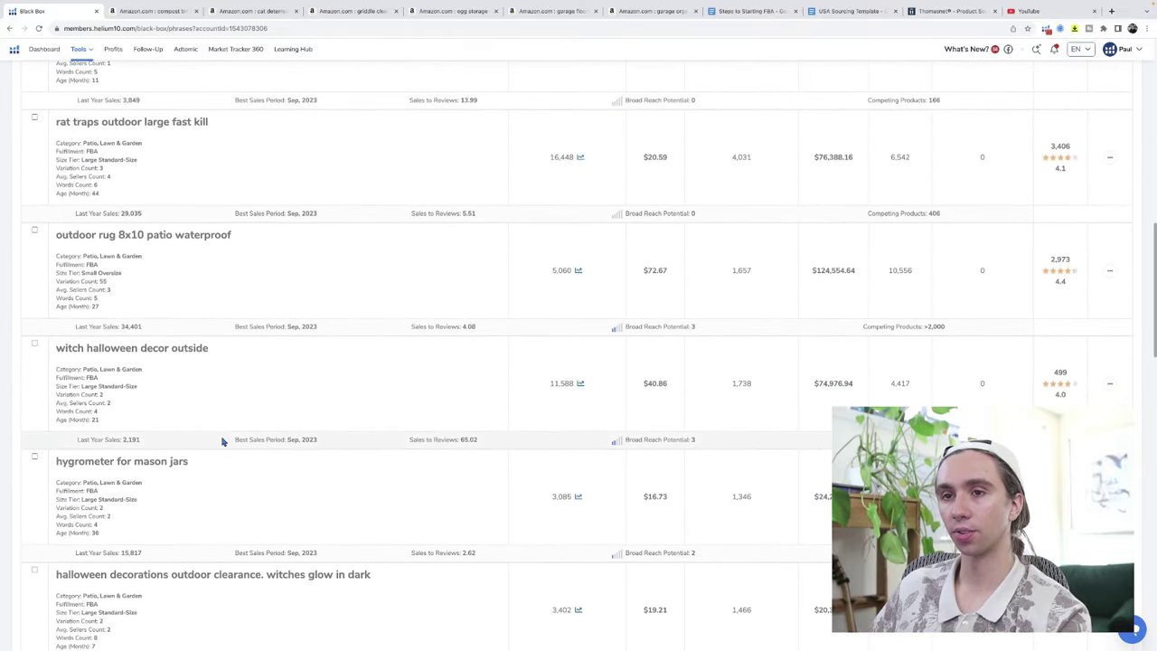
{"action": "scroll", "coordinate": [222, 439], "scroll_direction": "down", "scroll_amount": 10}
{"action": "scroll", "coordinate": [223, 441], "scroll_direction": "down", "scroll_amount": 7}
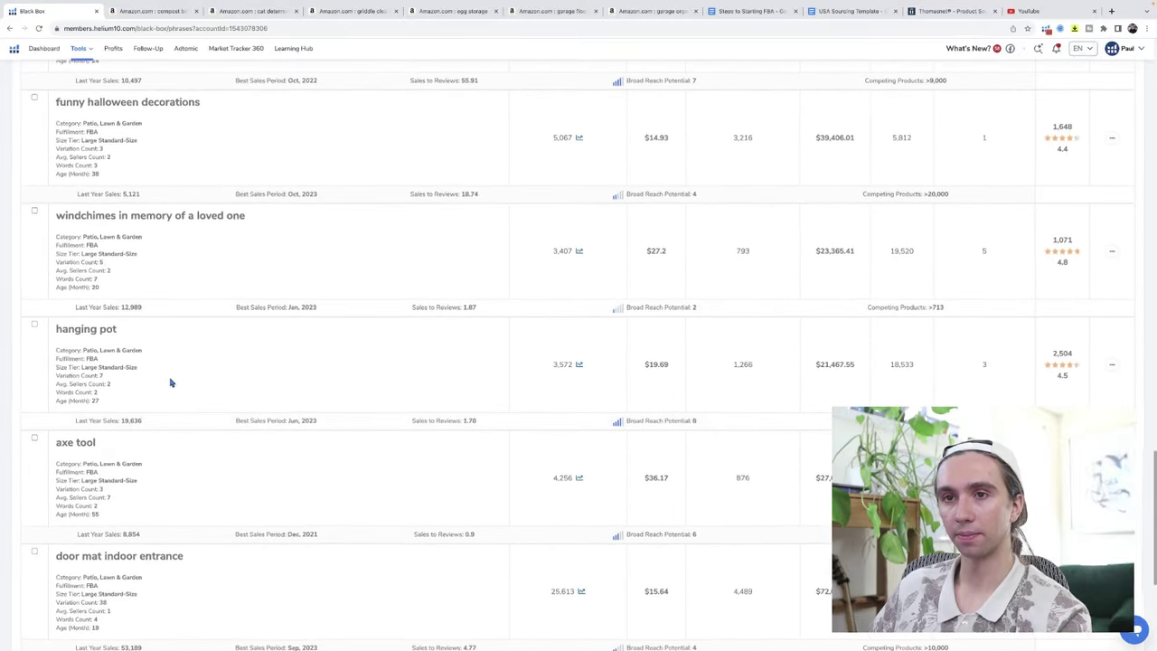
Step: Open the Amazon search for the "hanging pot" keyword from its row in the results
{"action": "scroll", "coordinate": [170, 383], "scroll_direction": "up", "scroll_amount": 5}
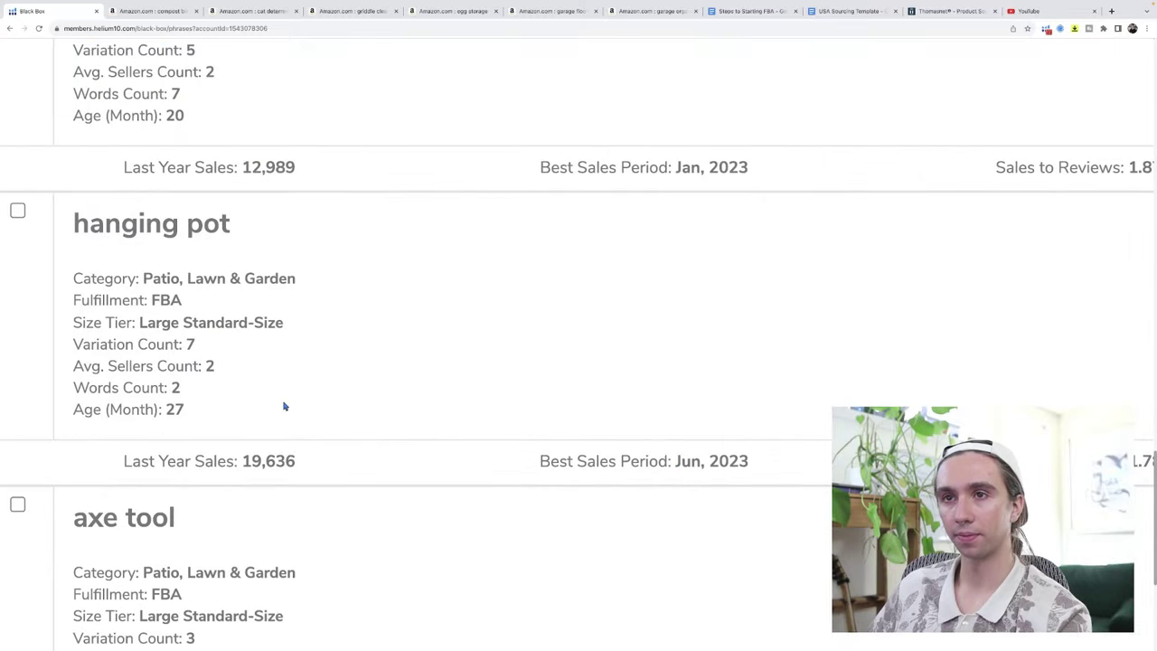
{"action": "scroll", "coordinate": [284, 406], "scroll_direction": "down", "scroll_amount": 5}
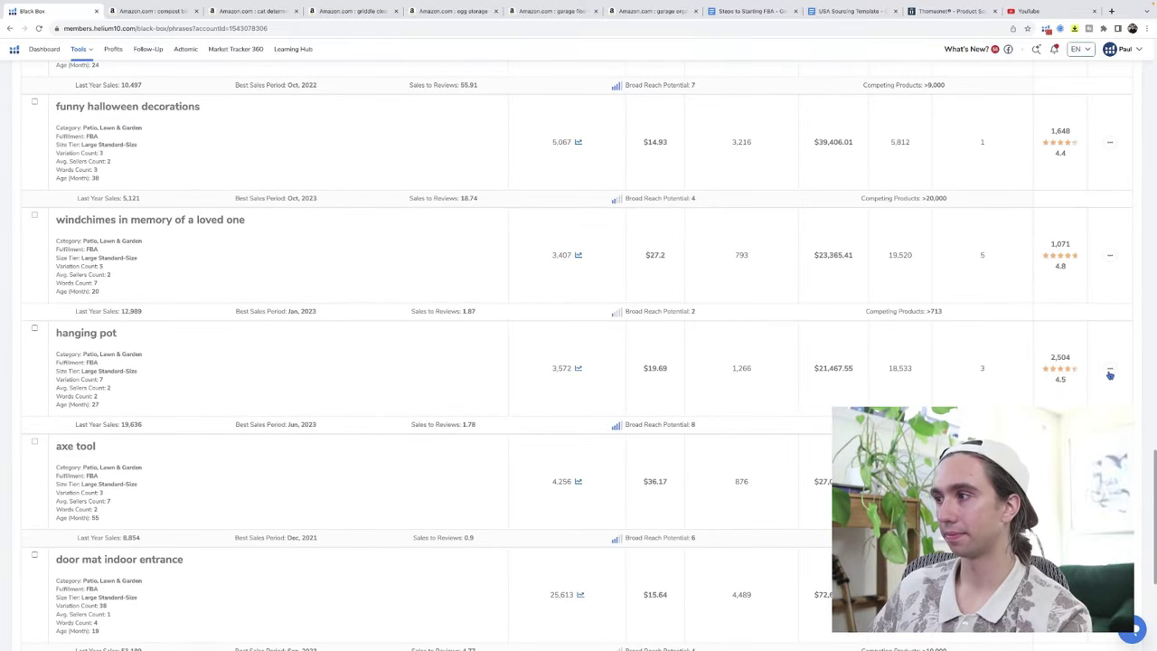
{"action": "left_click", "coordinate": [1110, 368]}
{"action": "left_click", "coordinate": [1088, 387]}
Step: Check the rest of page 2 of the keyword results, and examine the product phrases on page 3
{"action": "scroll", "coordinate": [379, 418], "scroll_direction": "down", "scroll_amount": 2}
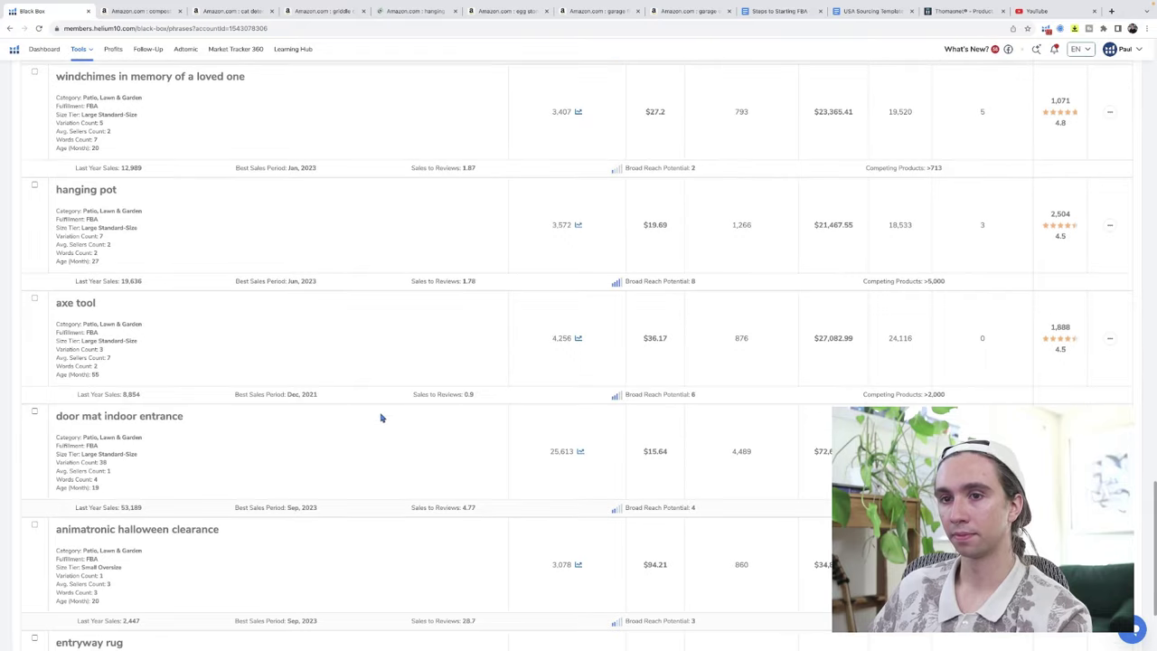
{"action": "scroll", "coordinate": [386, 369], "scroll_direction": "down", "scroll_amount": 2}
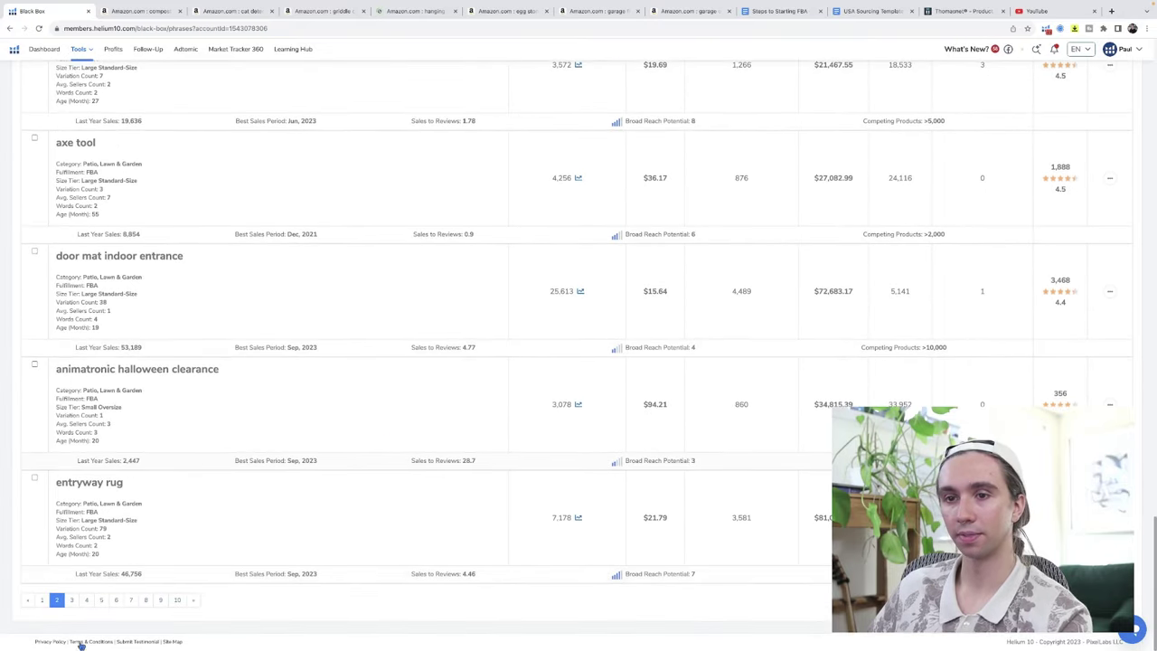
{"action": "scroll", "coordinate": [301, 481], "scroll_direction": "up", "scroll_amount": 15}
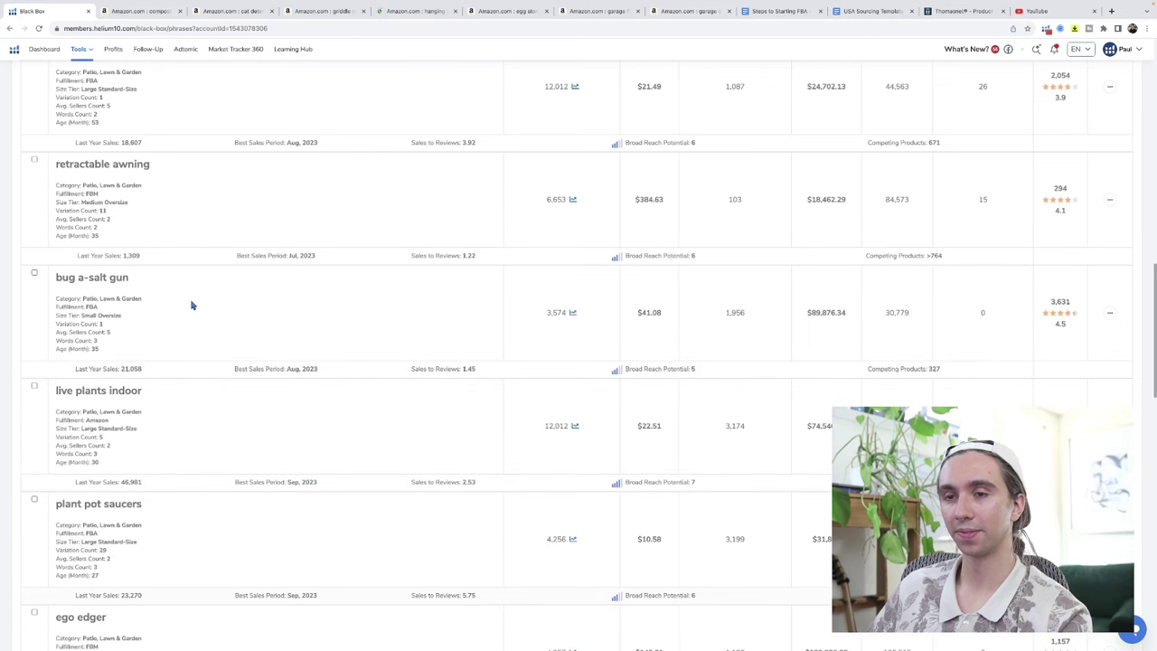
{"action": "scroll", "coordinate": [207, 374], "scroll_direction": "down", "scroll_amount": 1}
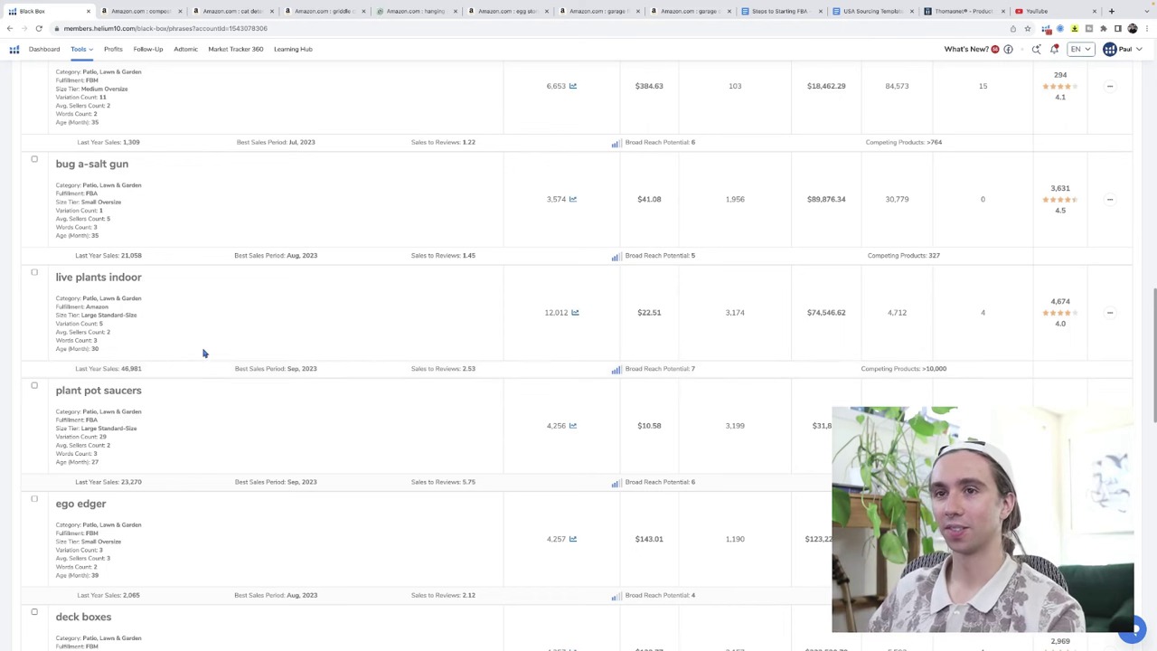
{"action": "scroll", "coordinate": [205, 356], "scroll_direction": "down", "scroll_amount": 1}
{"action": "scroll", "coordinate": [213, 362], "scroll_direction": "down", "scroll_amount": 2}
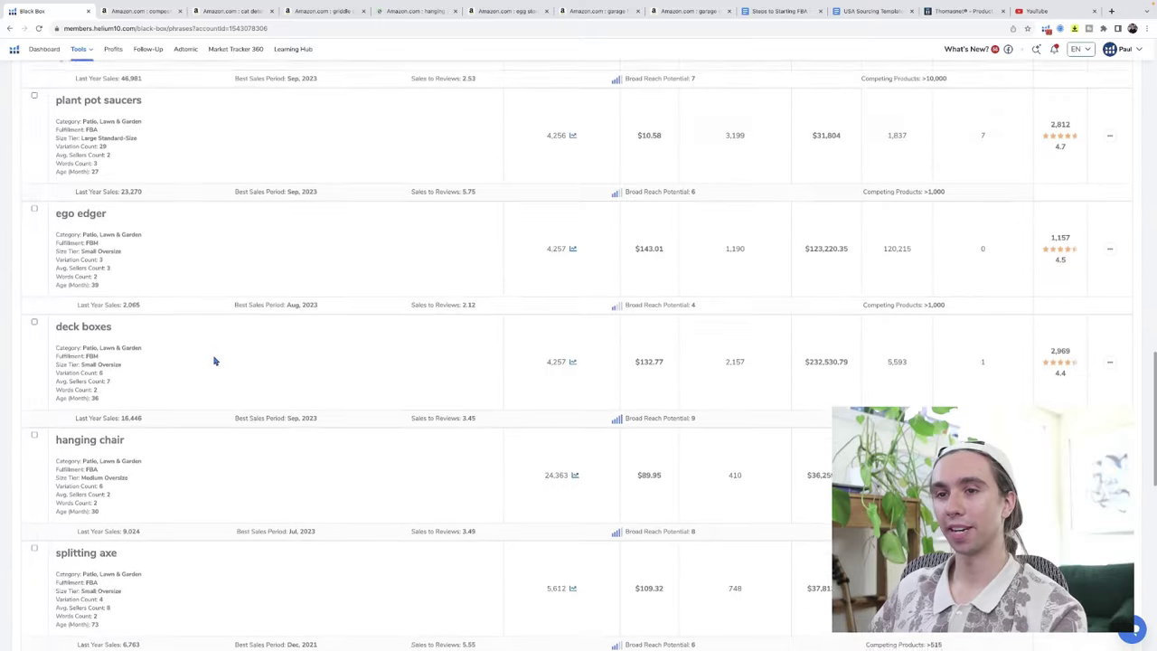
{"action": "scroll", "coordinate": [220, 360], "scroll_direction": "down", "scroll_amount": 1}
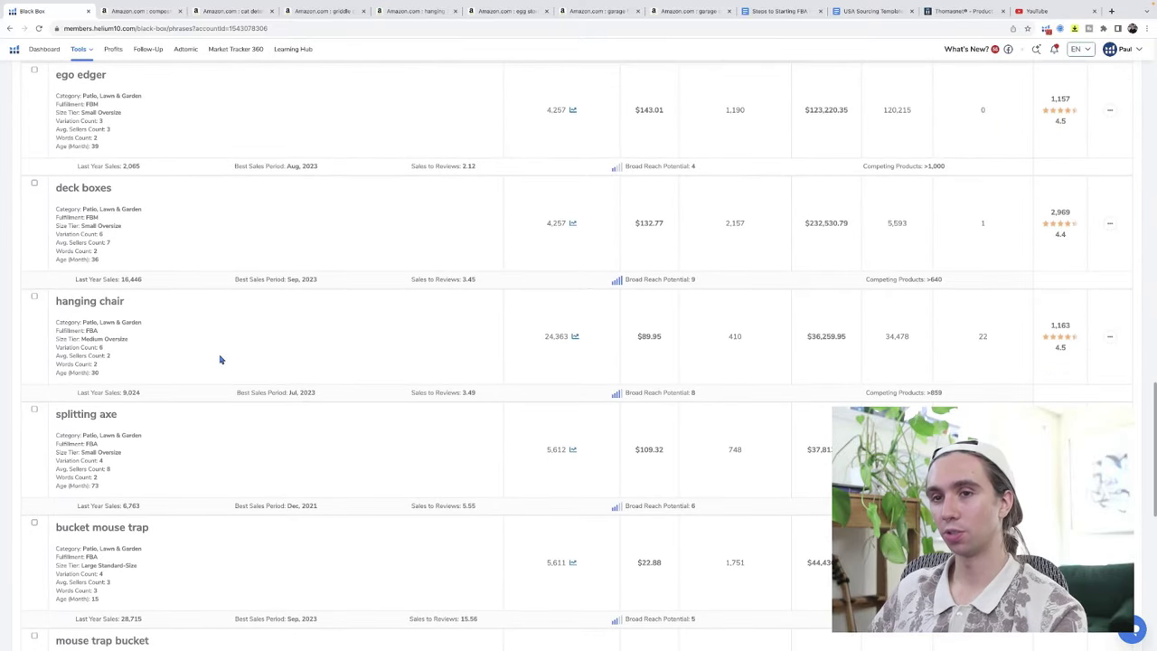
{"action": "scroll", "coordinate": [219, 359], "scroll_direction": "down", "scroll_amount": 1}
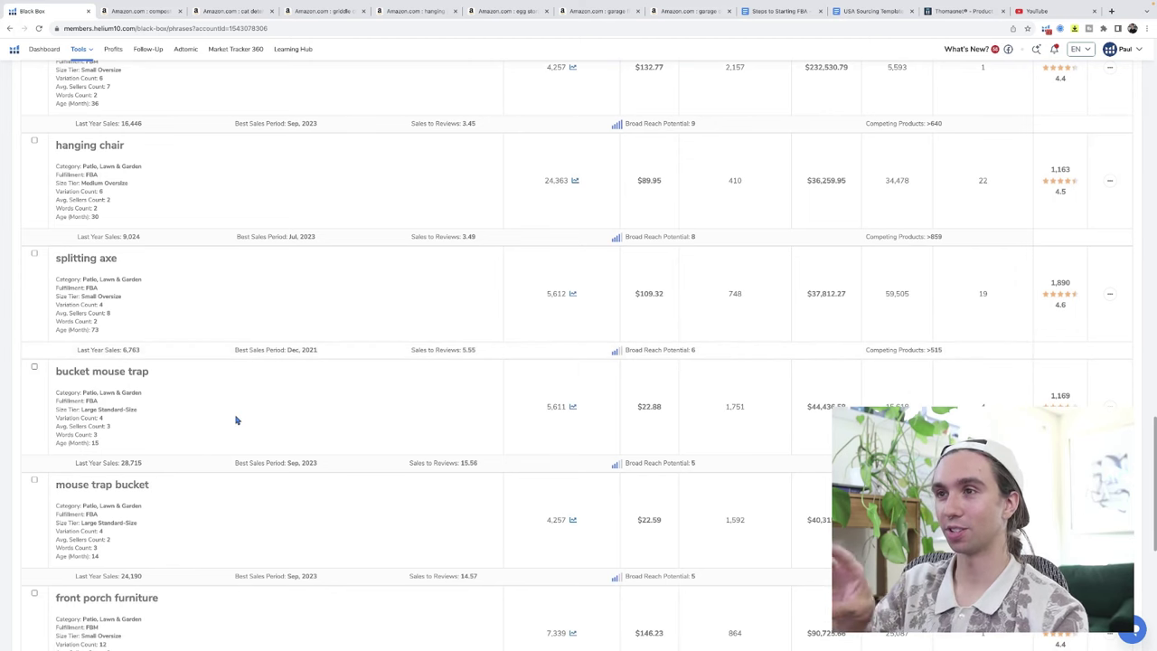
{"action": "scroll", "coordinate": [235, 420], "scroll_direction": "down", "scroll_amount": 2}
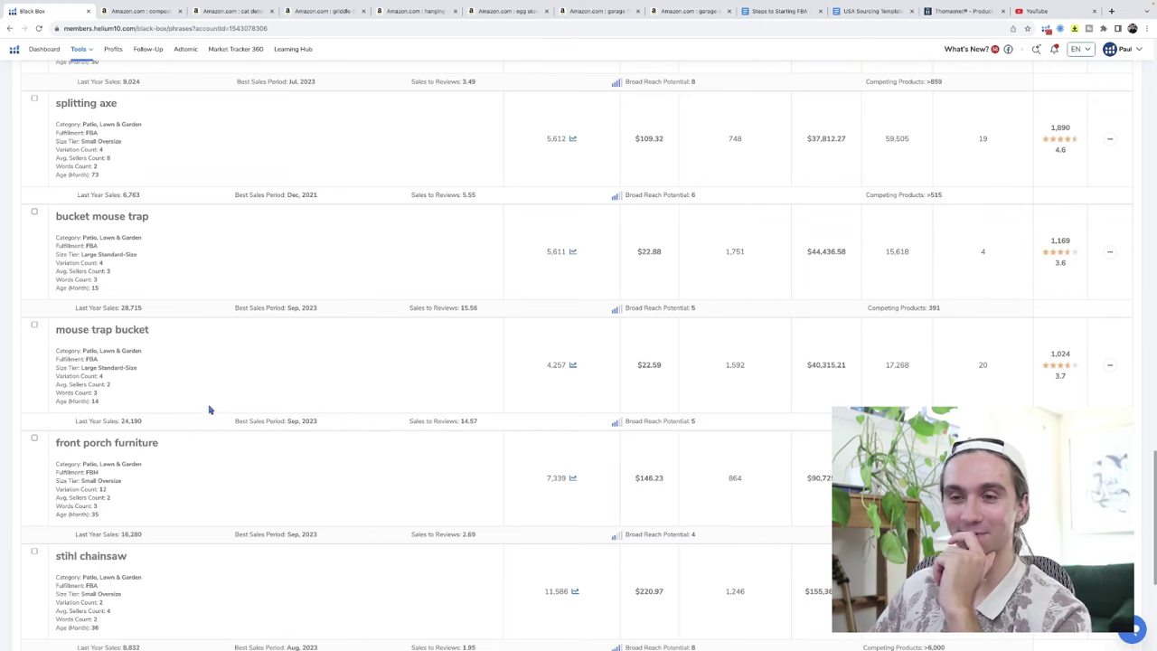
{"action": "scroll", "coordinate": [212, 408], "scroll_direction": "down", "scroll_amount": 3}
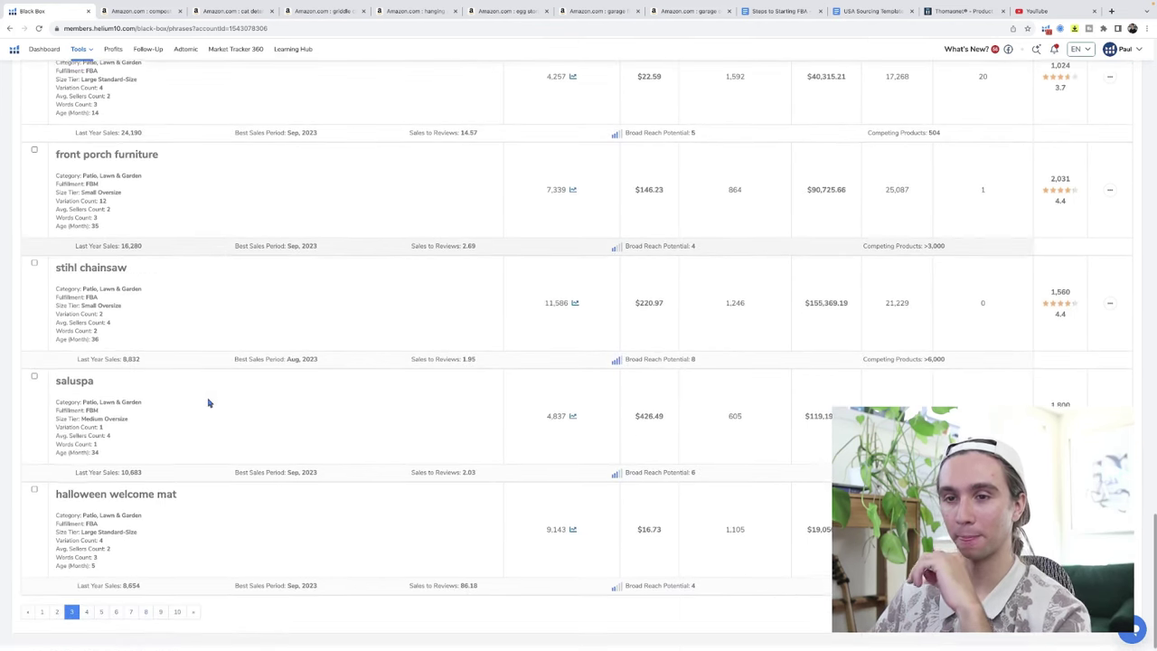
Step: Go to page 4 of the keyword results and examine its phrases for product ideas
{"action": "left_click", "coordinate": [91, 611]}
{"action": "scroll", "coordinate": [388, 514], "scroll_direction": "down", "scroll_amount": 5}
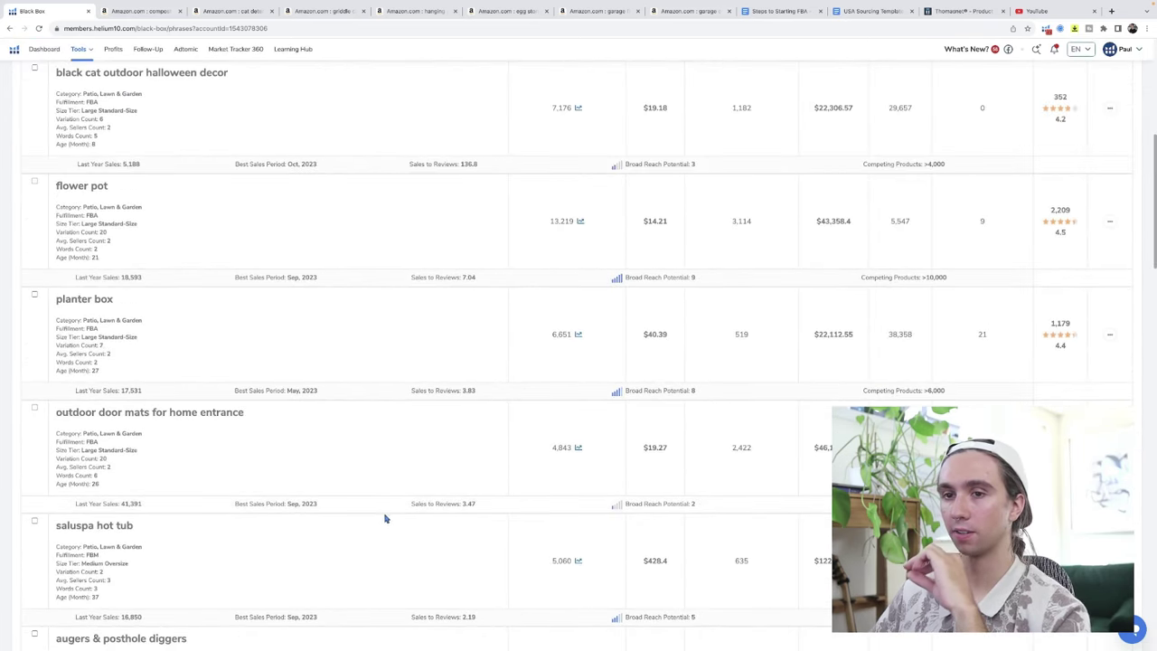
{"action": "scroll", "coordinate": [388, 514], "scroll_direction": "down", "scroll_amount": 2}
{"action": "scroll", "coordinate": [383, 520], "scroll_direction": "down", "scroll_amount": 2}
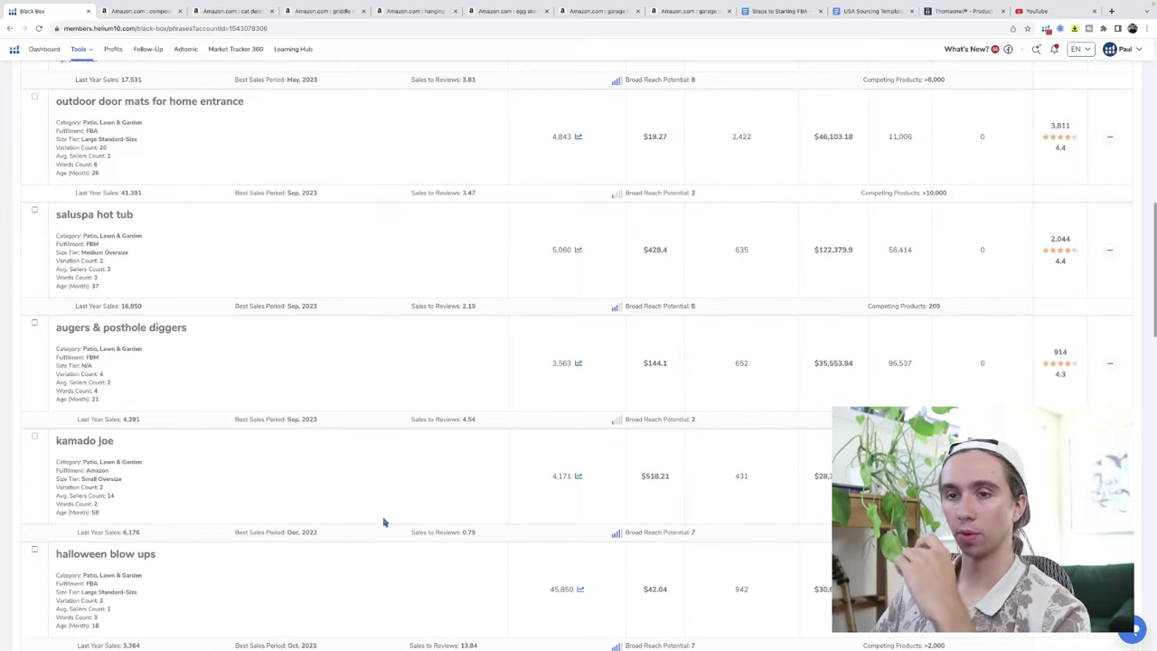
{"action": "scroll", "coordinate": [383, 522], "scroll_direction": "down", "scroll_amount": 3}
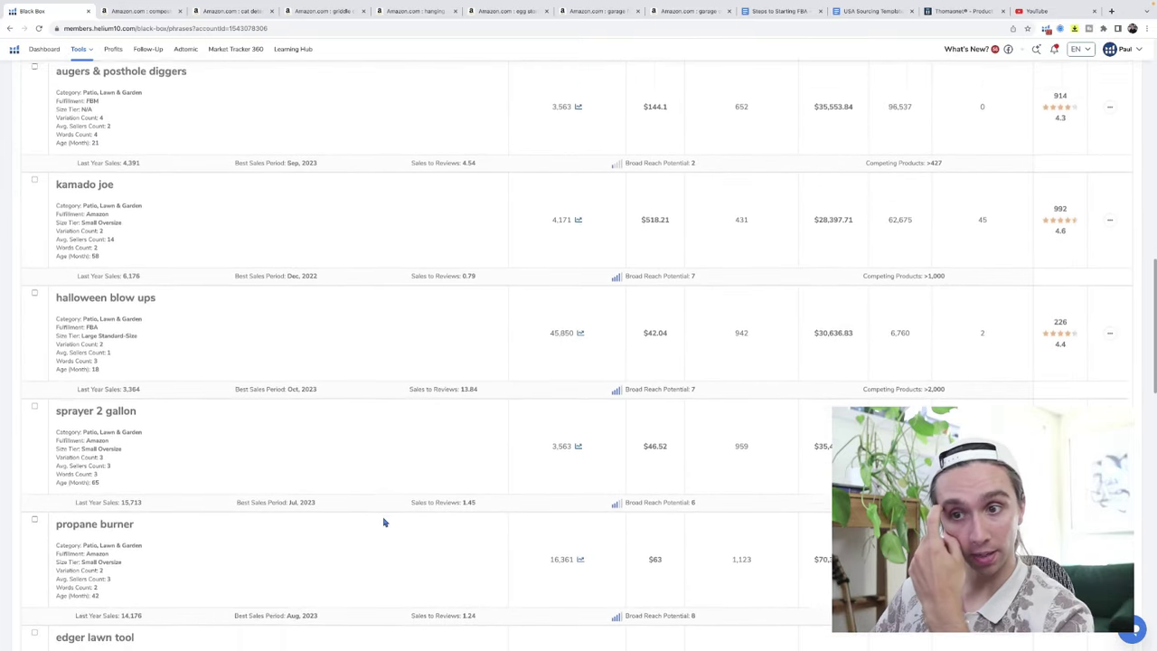
{"action": "scroll", "coordinate": [383, 522], "scroll_direction": "down", "scroll_amount": 5}
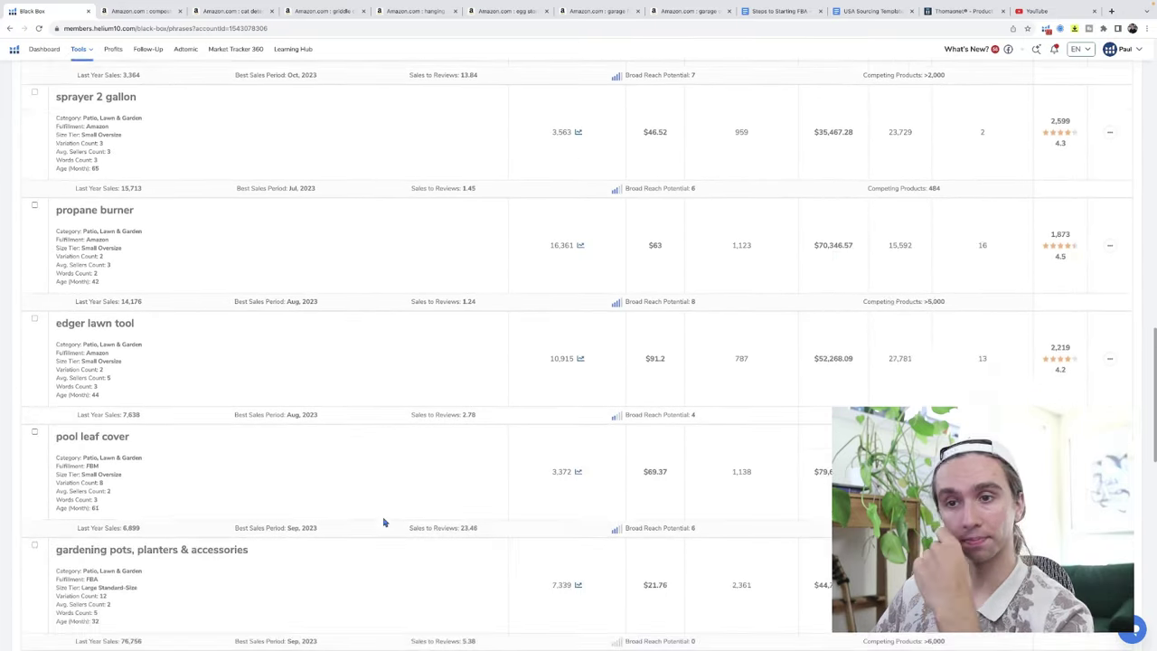
Step: Move on to page 5 of the keyword results and examine its phrases, prices and review counts
{"action": "scroll", "coordinate": [383, 522], "scroll_direction": "down", "scroll_amount": 12}
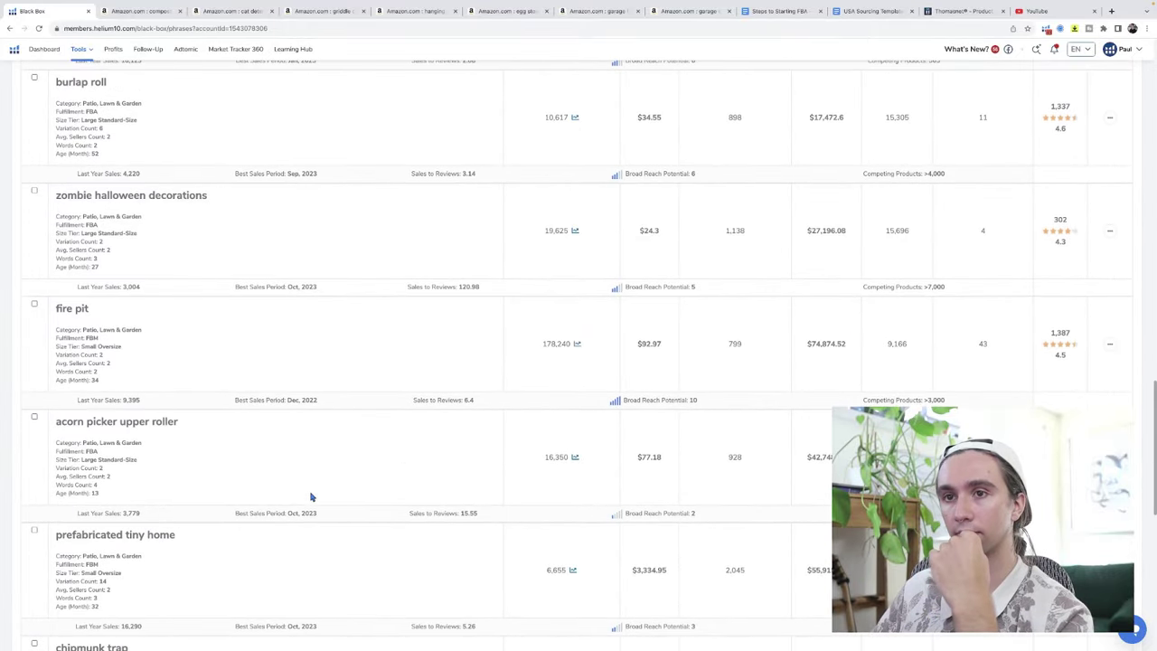
{"action": "scroll", "coordinate": [311, 497], "scroll_direction": "down", "scroll_amount": 1}
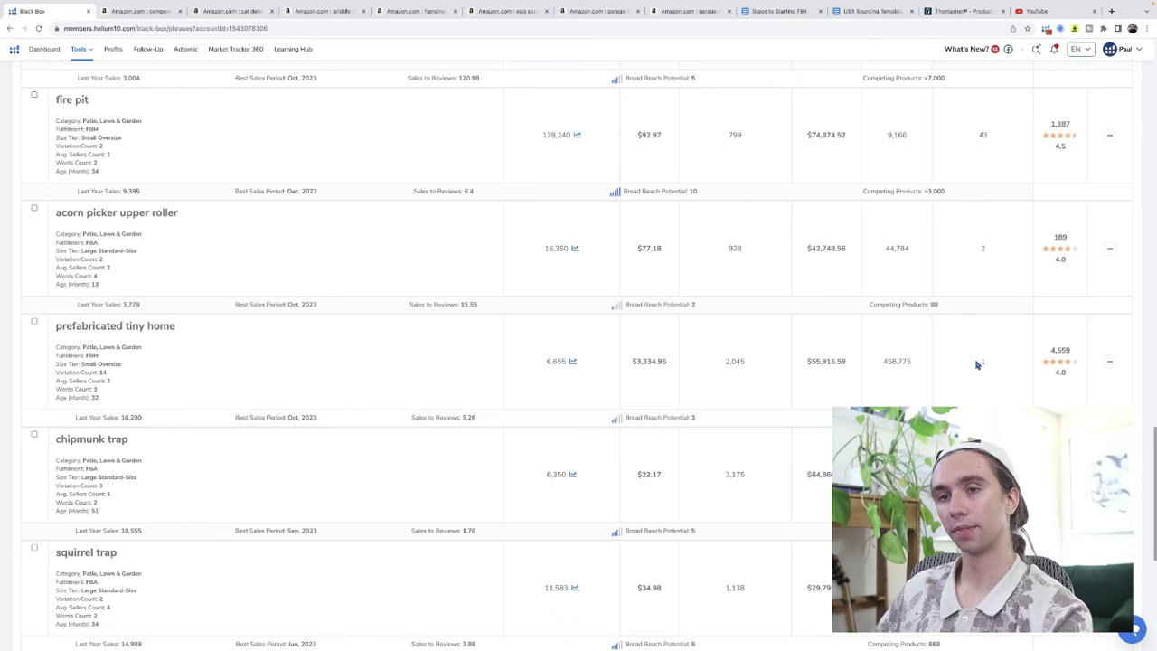
{"action": "scroll", "coordinate": [977, 364], "scroll_direction": "down", "scroll_amount": 3}
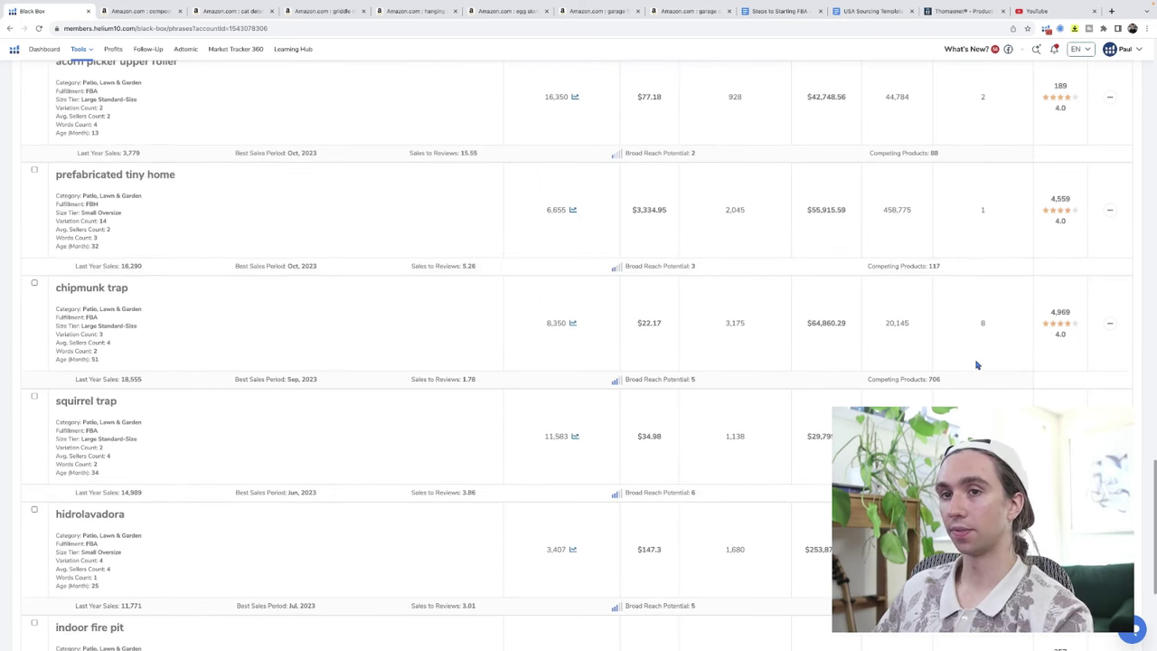
{"action": "scroll", "coordinate": [977, 365], "scroll_direction": "down", "scroll_amount": 1}
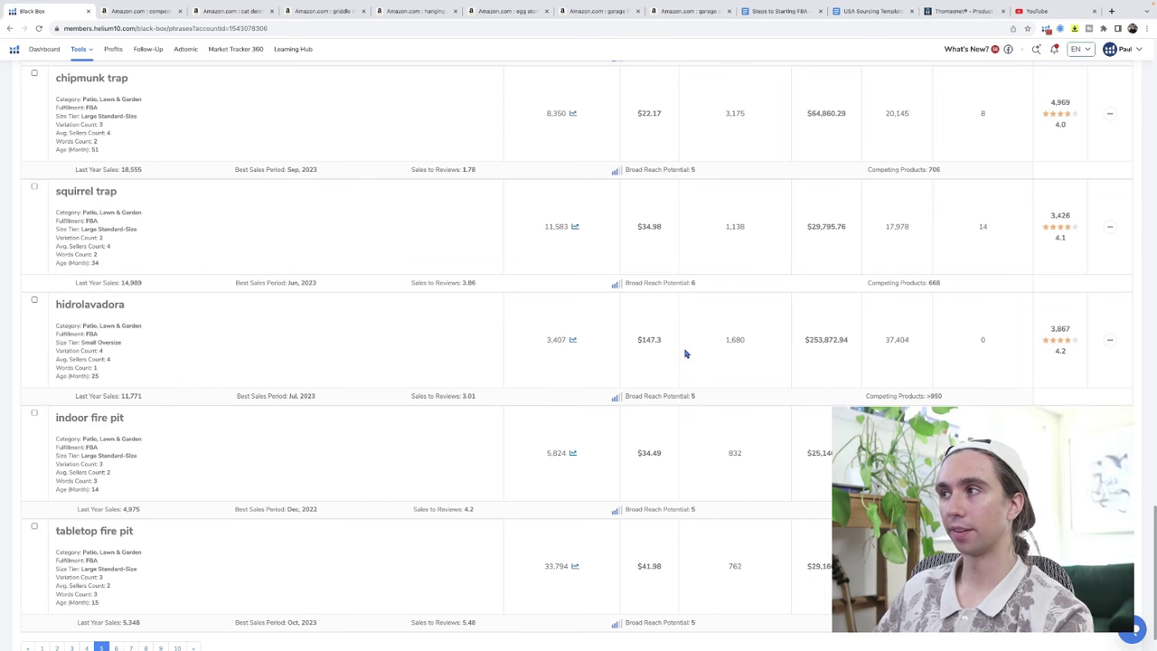
{"action": "scroll", "coordinate": [271, 584], "scroll_direction": "down", "scroll_amount": 1}
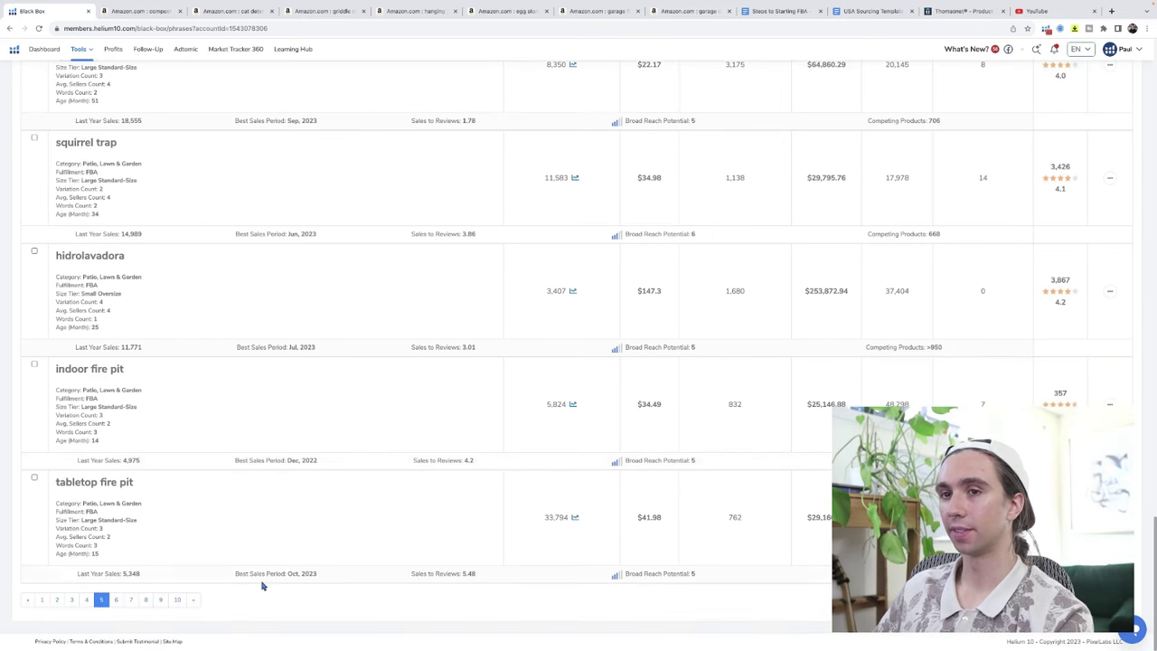
Step: Go to page 6 of the keyword results and open the Amazon search for "compost spreader"
{"action": "left_click", "coordinate": [117, 601]}
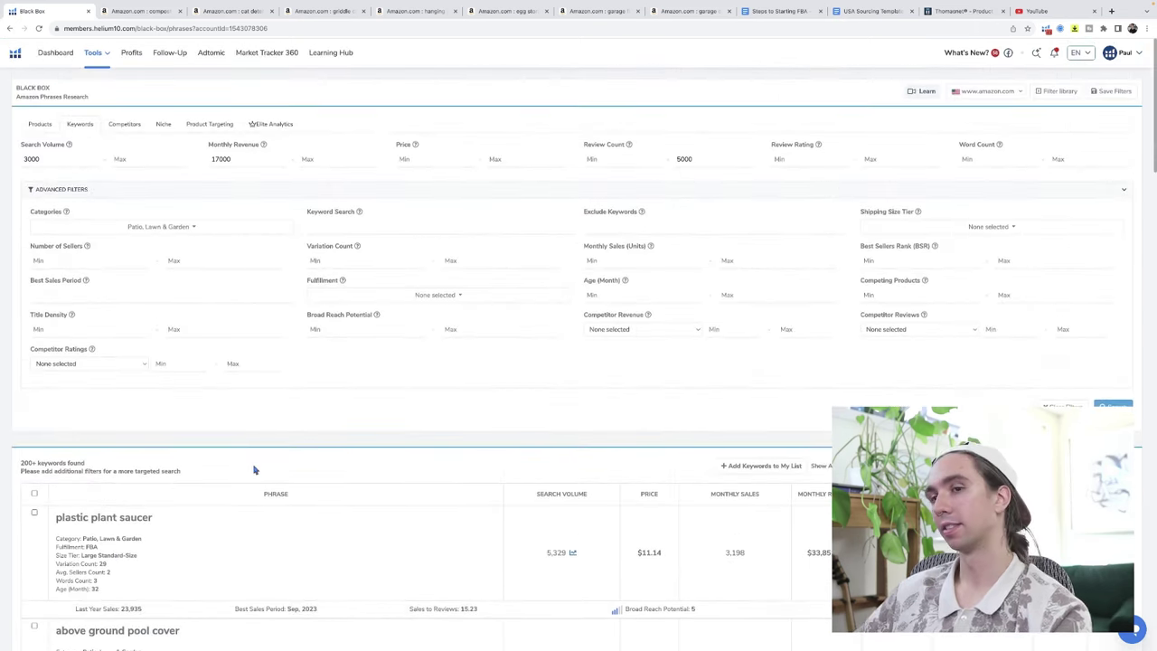
{"action": "scroll", "coordinate": [256, 445], "scroll_direction": "down", "scroll_amount": 2}
{"action": "scroll", "coordinate": [256, 445], "scroll_direction": "down", "scroll_amount": 4}
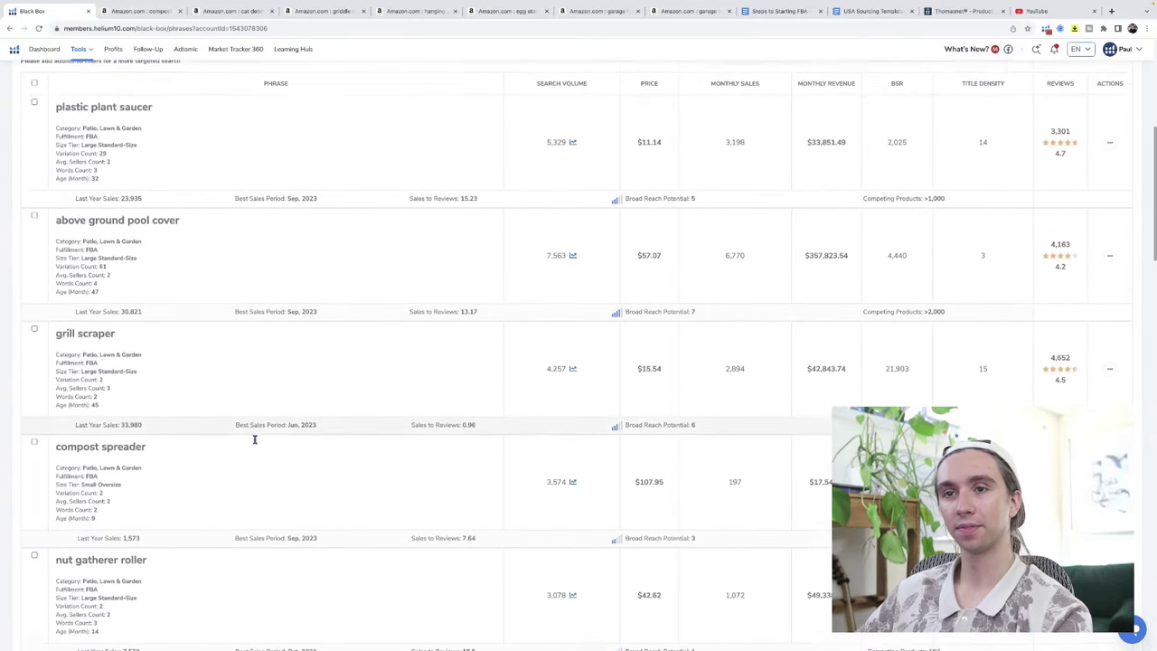
{"action": "scroll", "coordinate": [256, 445], "scroll_direction": "down", "scroll_amount": 1}
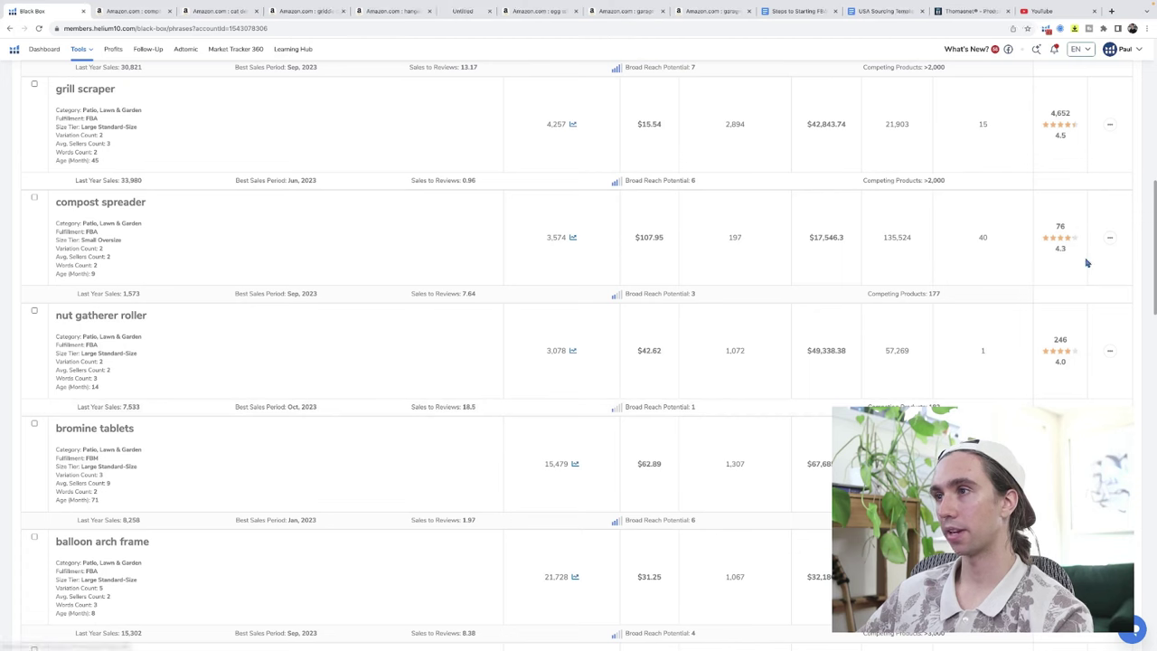
Step: Examine the remaining product phrases on page 6 of the keyword results and return to the search filters
{"action": "scroll", "coordinate": [413, 364], "scroll_direction": "down", "scroll_amount": 2}
{"action": "scroll", "coordinate": [417, 365], "scroll_direction": "down", "scroll_amount": 3}
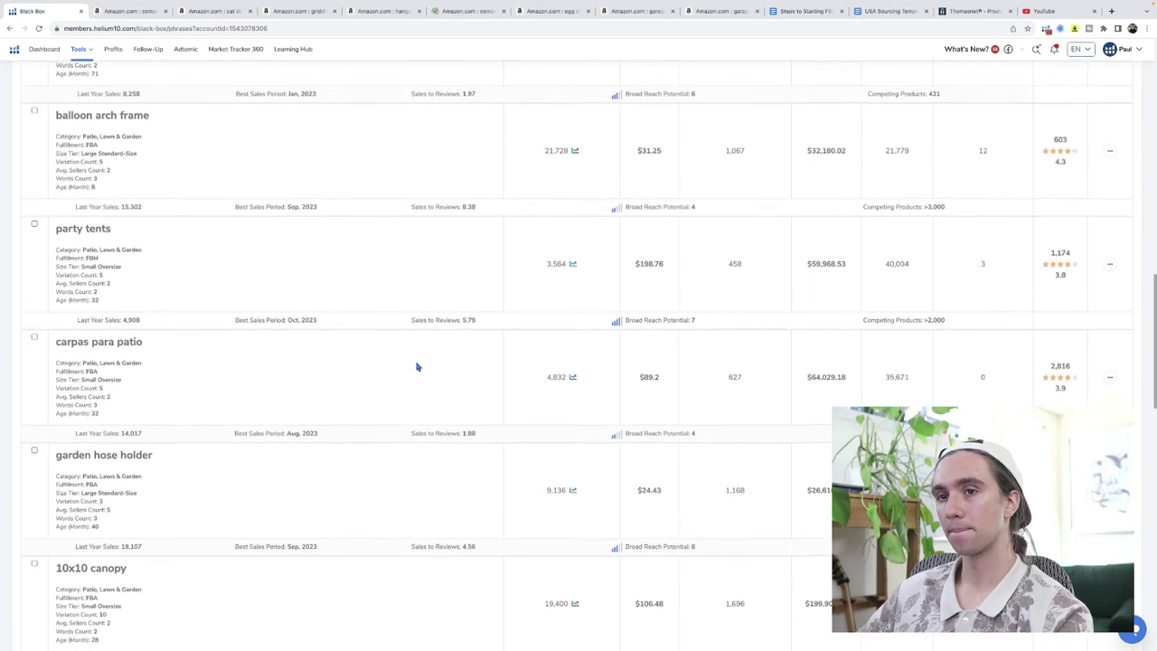
{"action": "scroll", "coordinate": [417, 366], "scroll_direction": "down", "scroll_amount": 4}
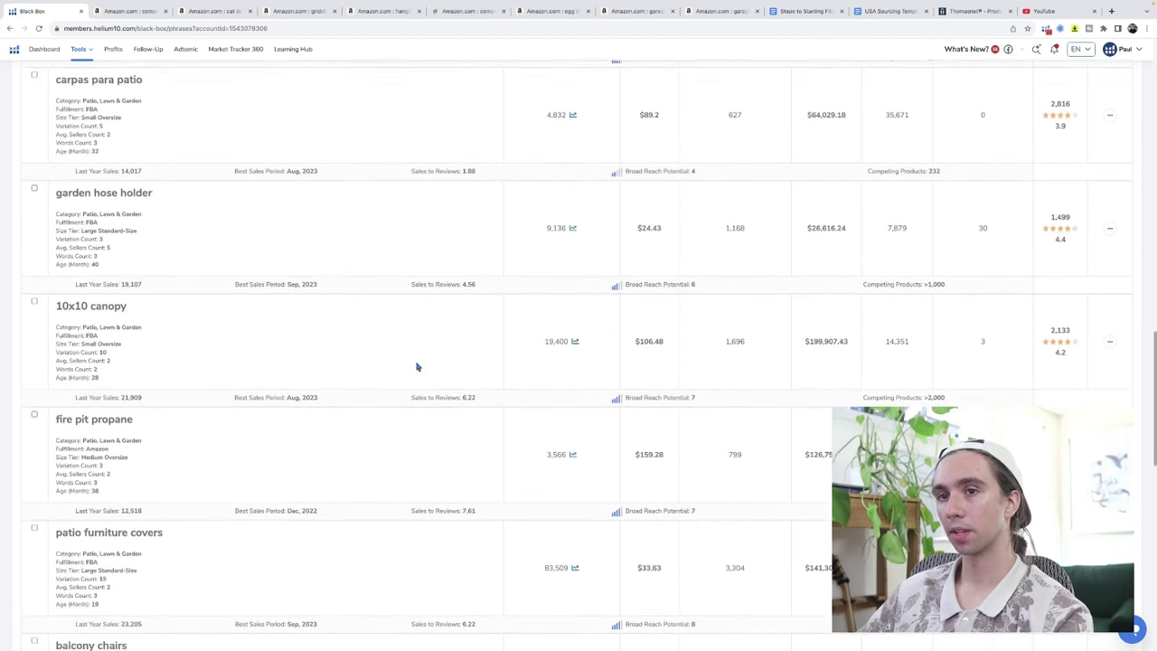
{"action": "scroll", "coordinate": [417, 366], "scroll_direction": "down", "scroll_amount": 6}
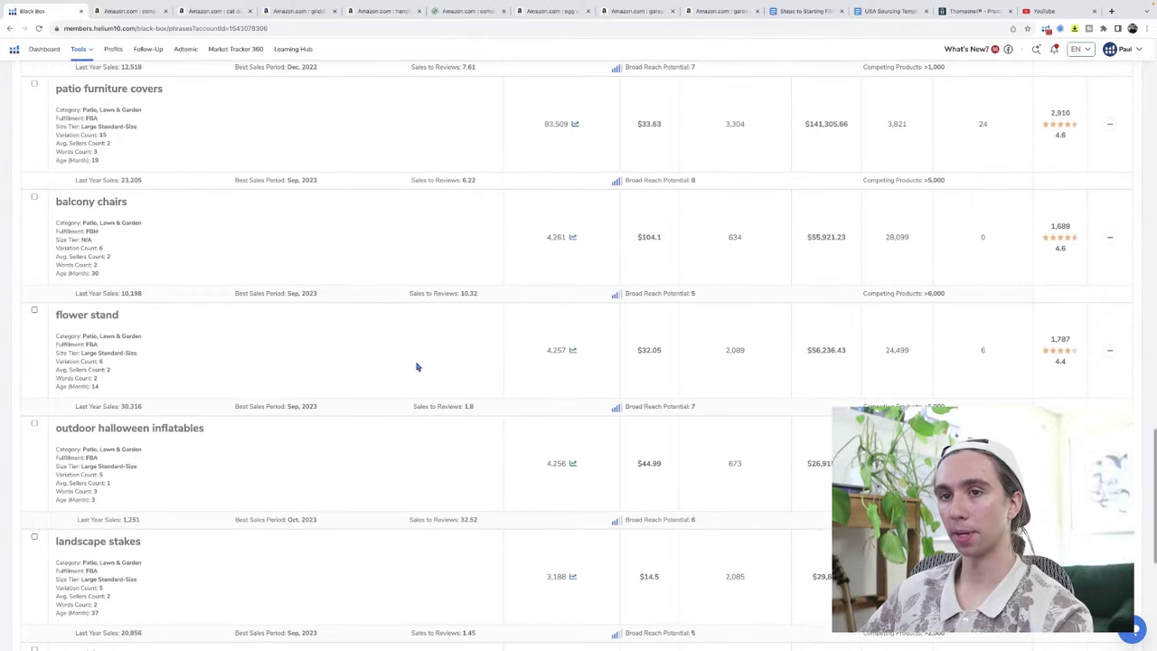
{"action": "scroll", "coordinate": [417, 366], "scroll_direction": "down", "scroll_amount": 3}
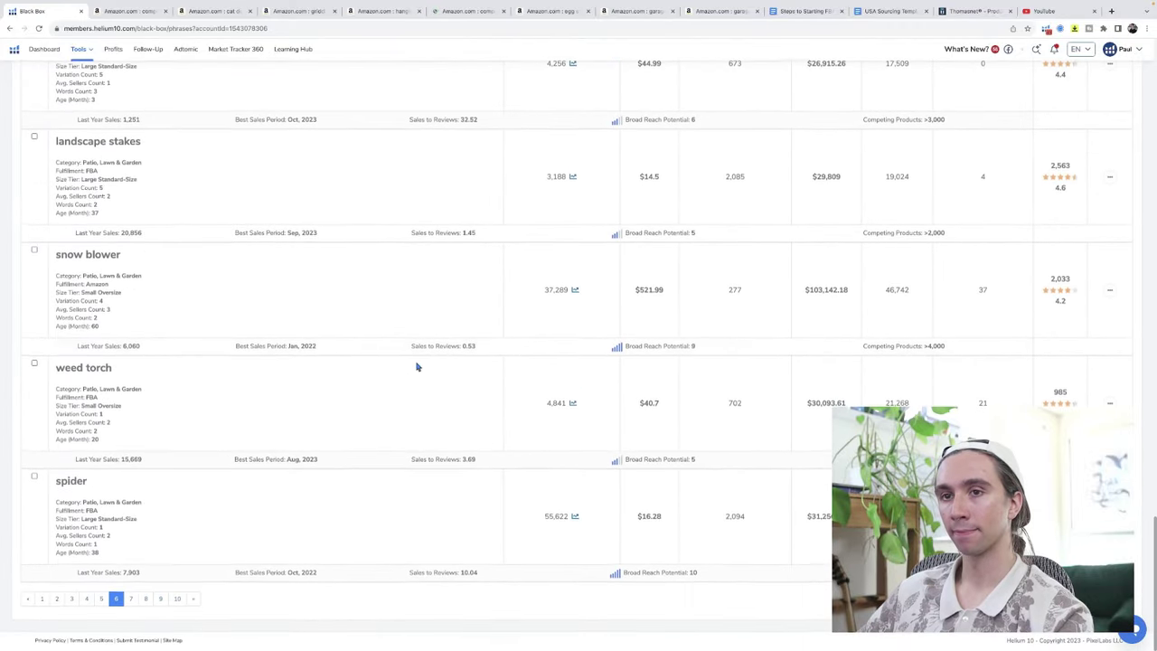
{"action": "scroll", "coordinate": [364, 597], "scroll_direction": "up", "scroll_amount": 20}
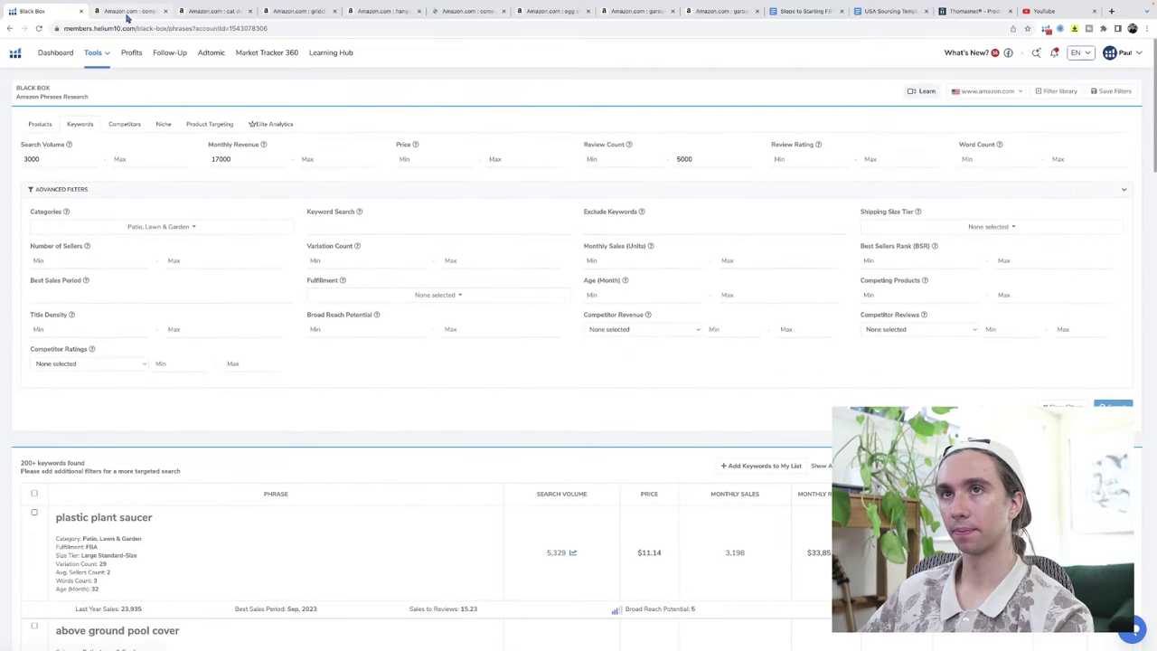
Step: Switch to the Amazon search for "compost bins outdoor garden" and examine its first rows of listings, leaving the Miracle-Gro store page
{"action": "left_click", "coordinate": [129, 12]}
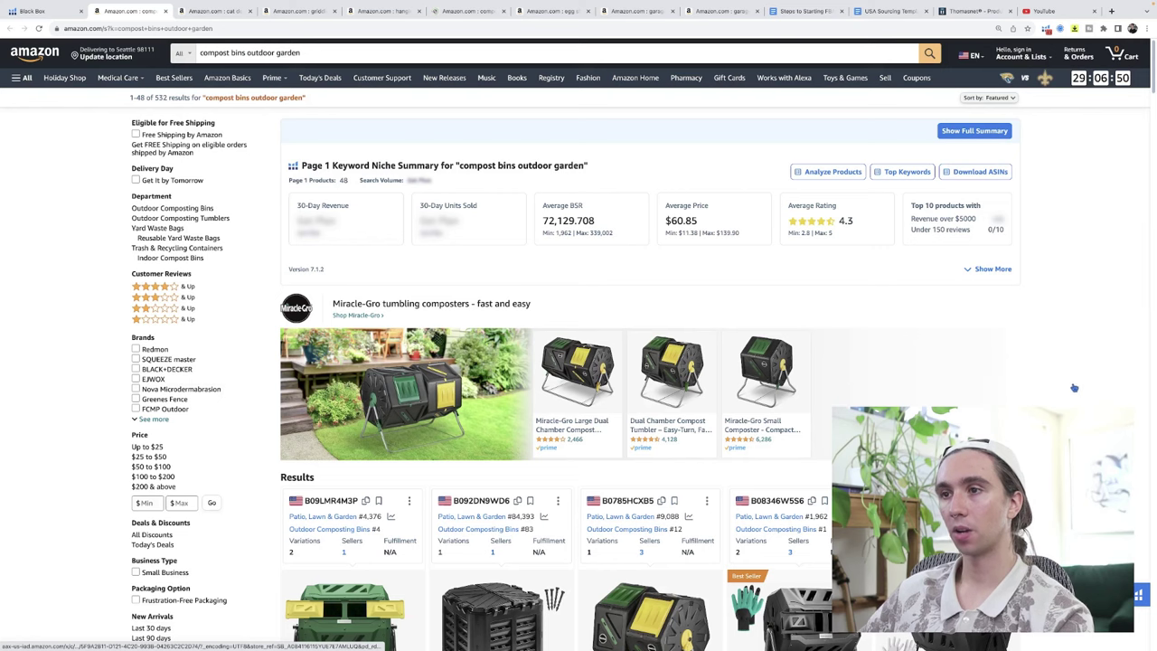
{"action": "scroll", "coordinate": [1072, 389], "scroll_direction": "down", "scroll_amount": 3}
{"action": "scroll", "coordinate": [1067, 395], "scroll_direction": "down", "scroll_amount": 3}
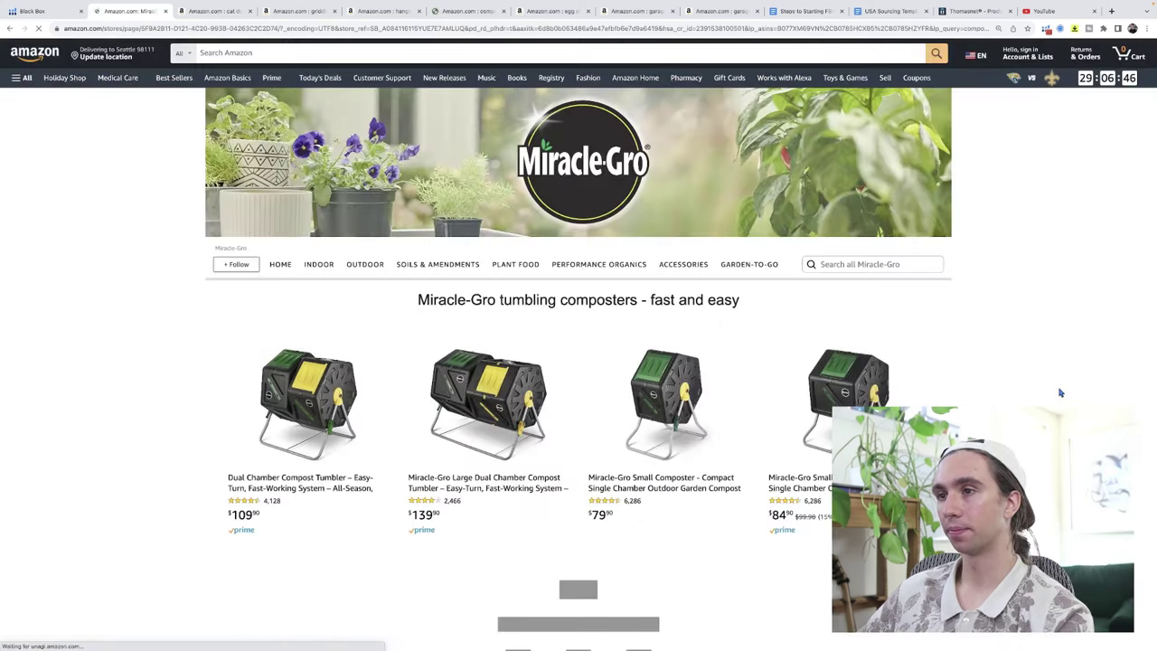
{"action": "left_click", "coordinate": [11, 29]}
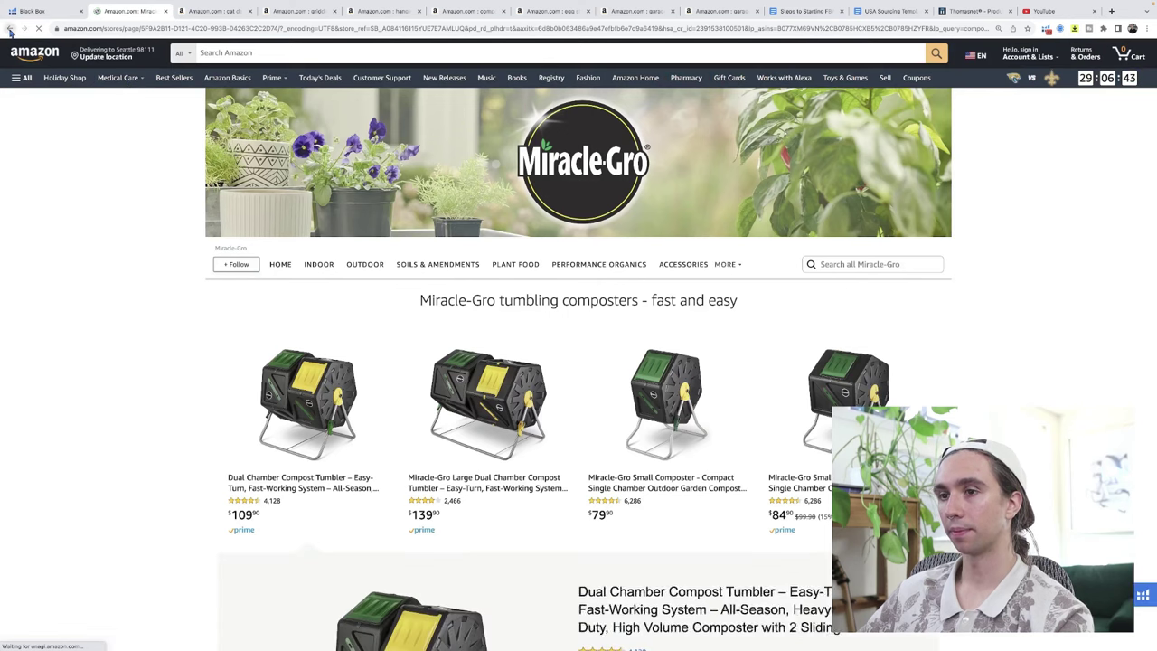
{"action": "scroll", "coordinate": [1093, 351], "scroll_direction": "down", "scroll_amount": 5}
{"action": "scroll", "coordinate": [1094, 354], "scroll_direction": "down", "scroll_amount": 6}
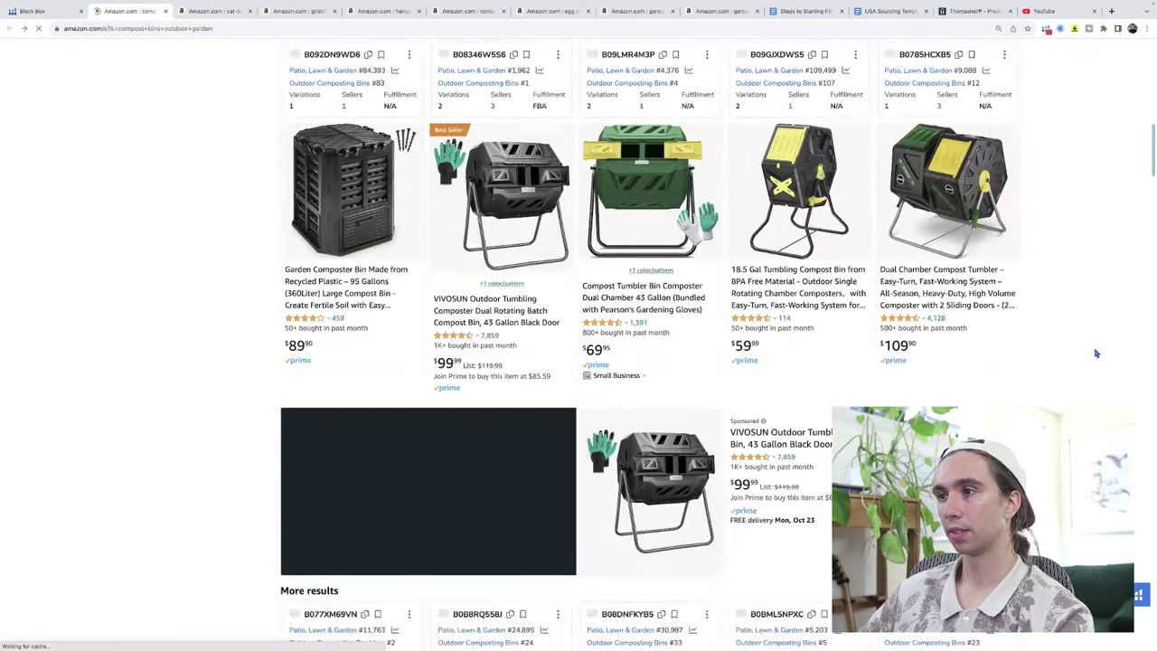
{"action": "scroll", "coordinate": [1095, 353], "scroll_direction": "up", "scroll_amount": 8}
{"action": "scroll", "coordinate": [1094, 353], "scroll_direction": "up", "scroll_amount": 5}
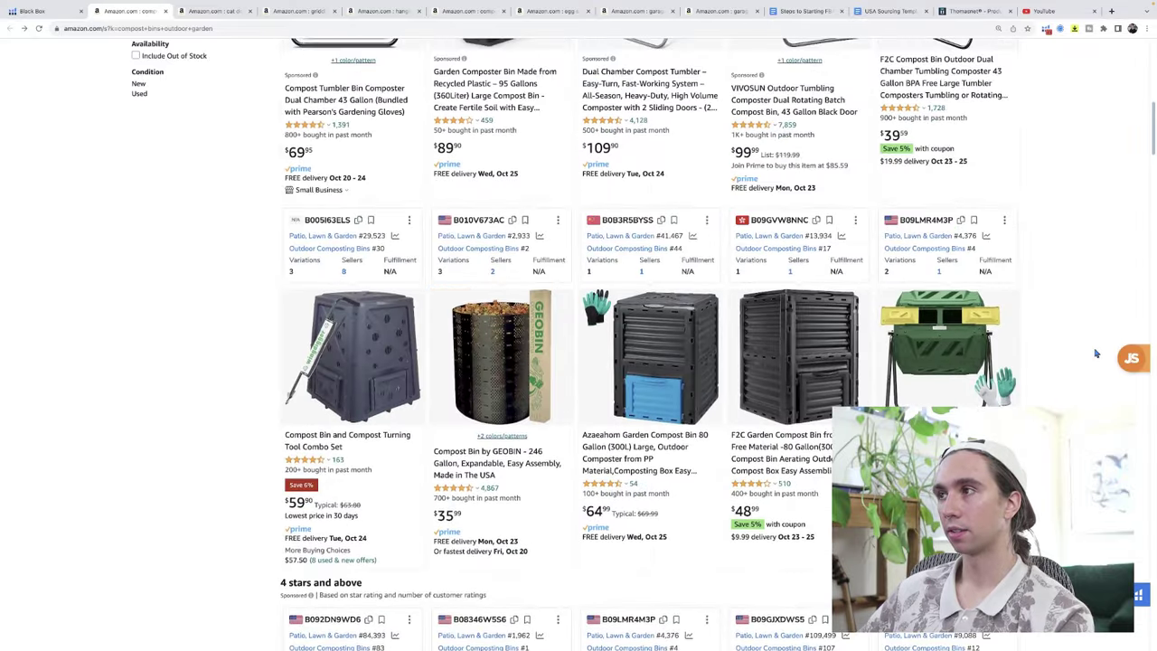
{"action": "scroll", "coordinate": [1094, 354], "scroll_direction": "up", "scroll_amount": 1}
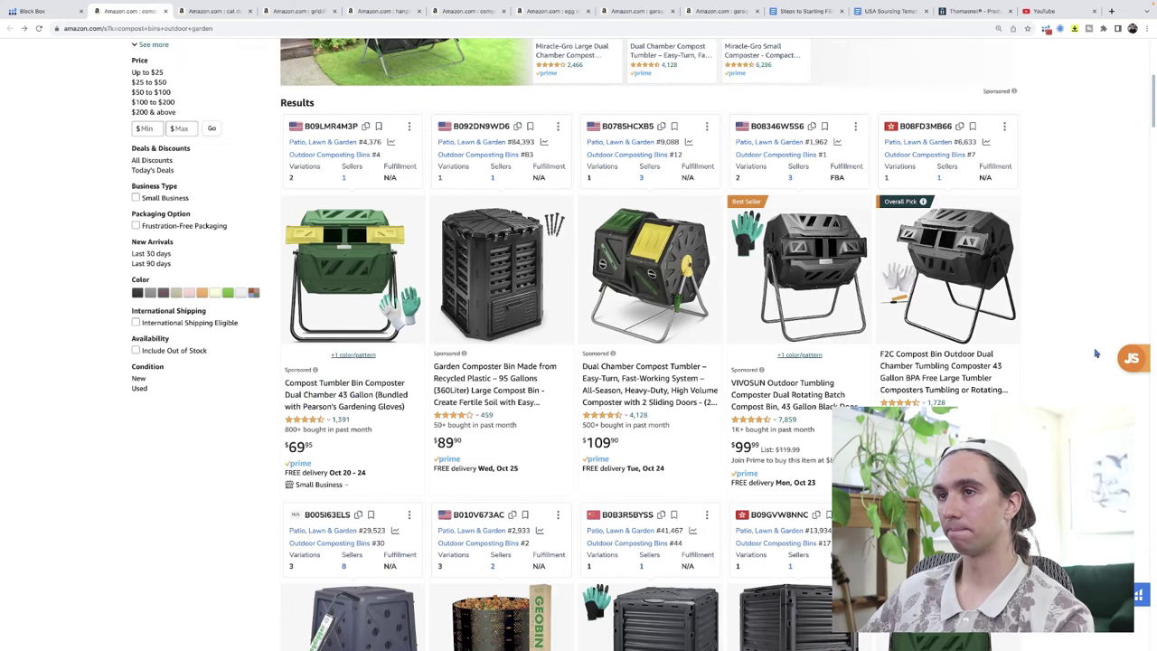
Step: Examine the remaining "compost bins outdoor garden" listings through to the end of the first results page, comparing designs, prices and review counts
{"action": "scroll", "coordinate": [1094, 353], "scroll_direction": "down", "scroll_amount": 10}
{"action": "scroll", "coordinate": [1095, 353], "scroll_direction": "down", "scroll_amount": 2}
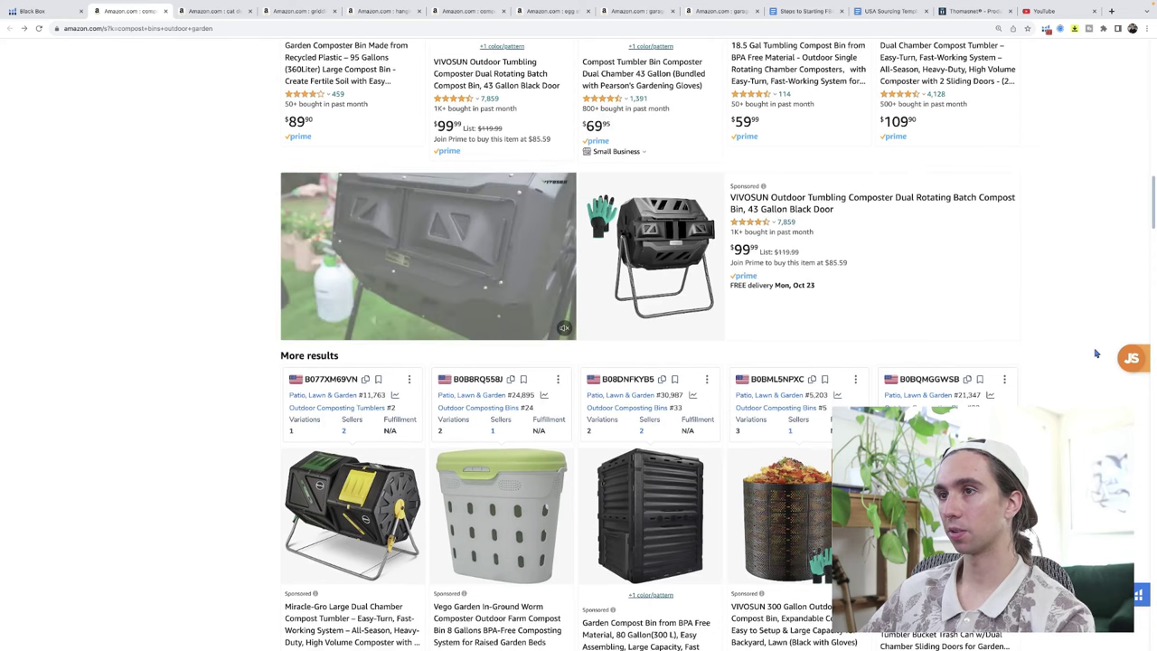
{"action": "scroll", "coordinate": [1094, 354], "scroll_direction": "down", "scroll_amount": 3}
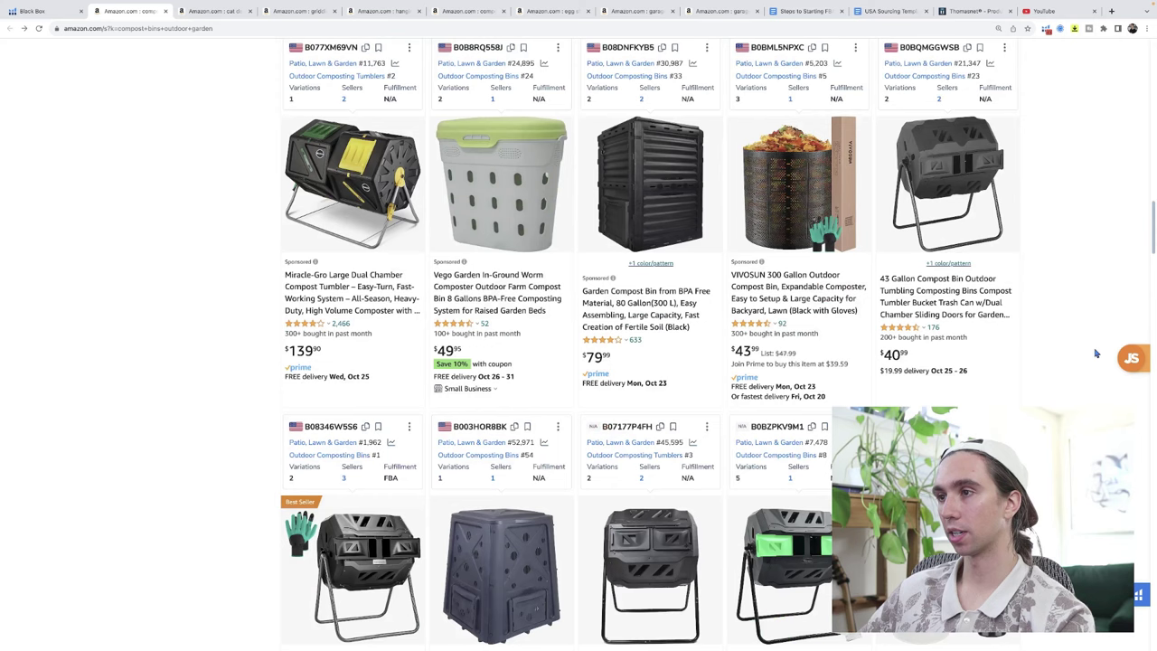
{"action": "scroll", "coordinate": [1094, 353], "scroll_direction": "down", "scroll_amount": 7}
{"action": "scroll", "coordinate": [1095, 353], "scroll_direction": "down", "scroll_amount": 10}
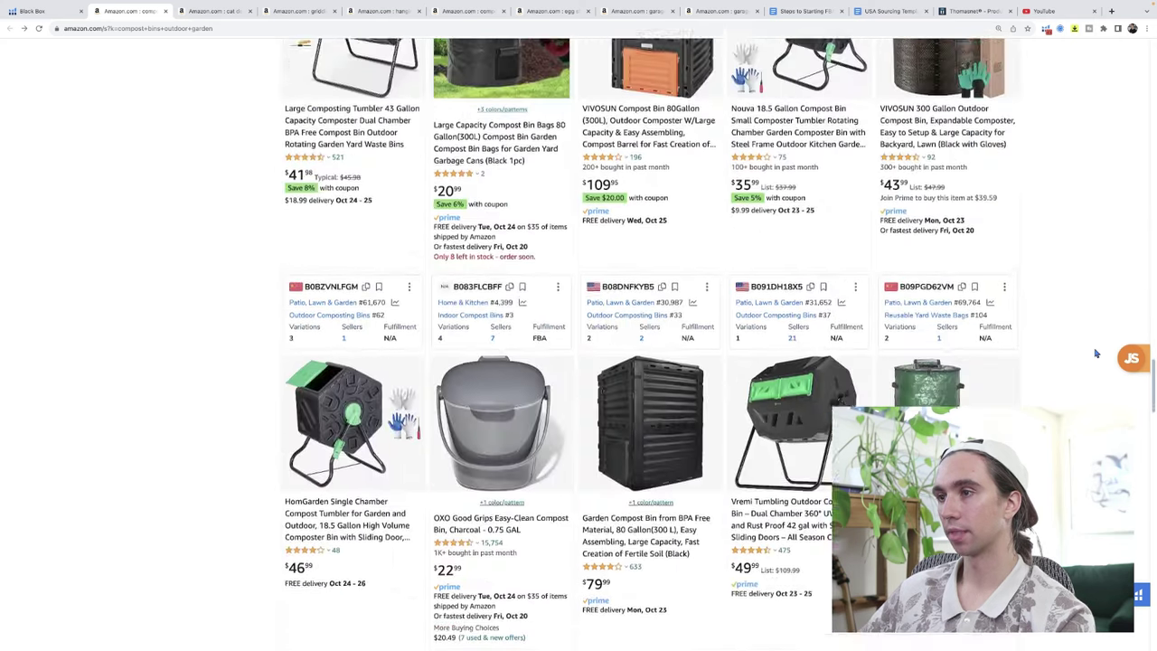
{"action": "scroll", "coordinate": [1095, 354], "scroll_direction": "down", "scroll_amount": 10}
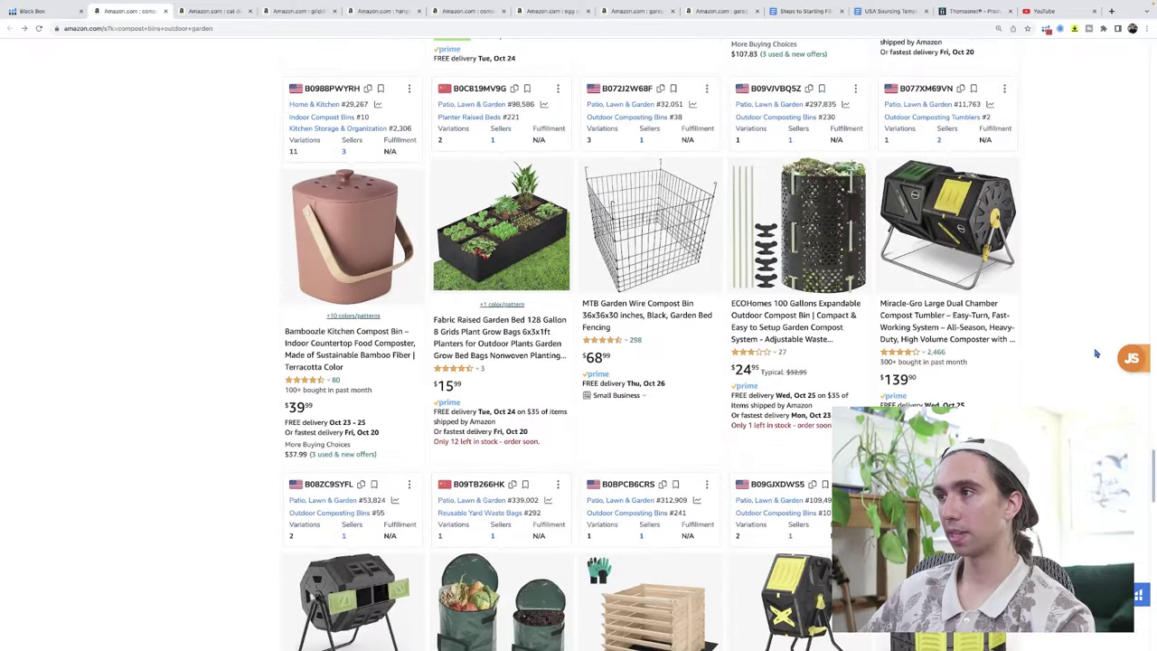
{"action": "scroll", "coordinate": [1094, 353], "scroll_direction": "down", "scroll_amount": 8}
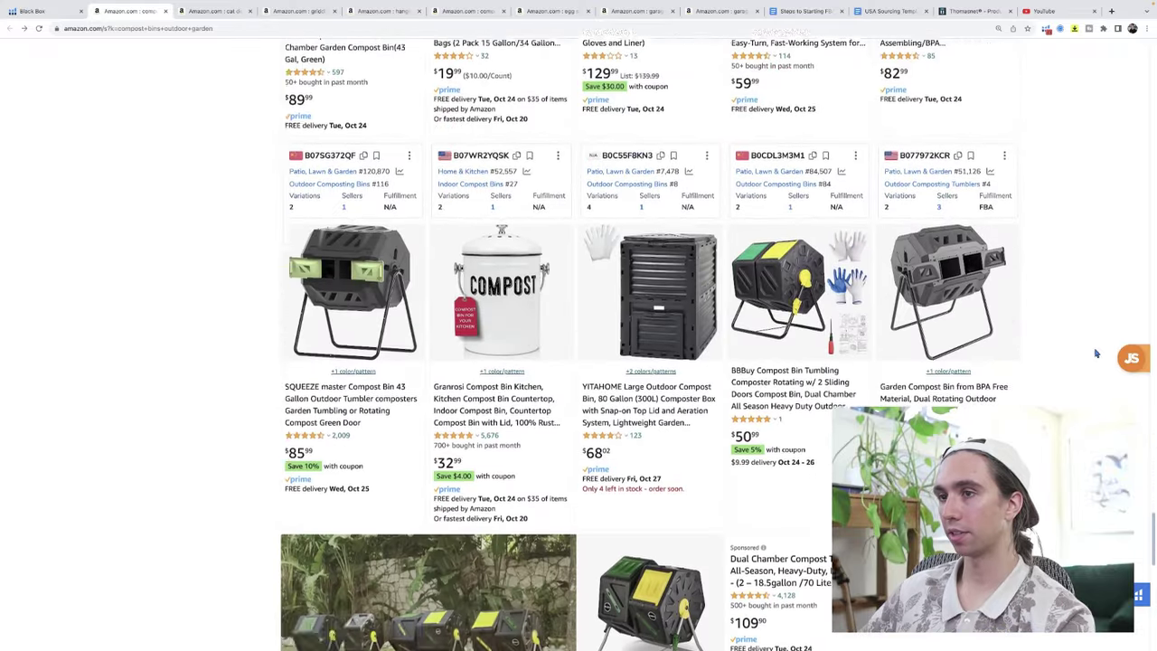
{"action": "scroll", "coordinate": [1095, 354], "scroll_direction": "down", "scroll_amount": 3}
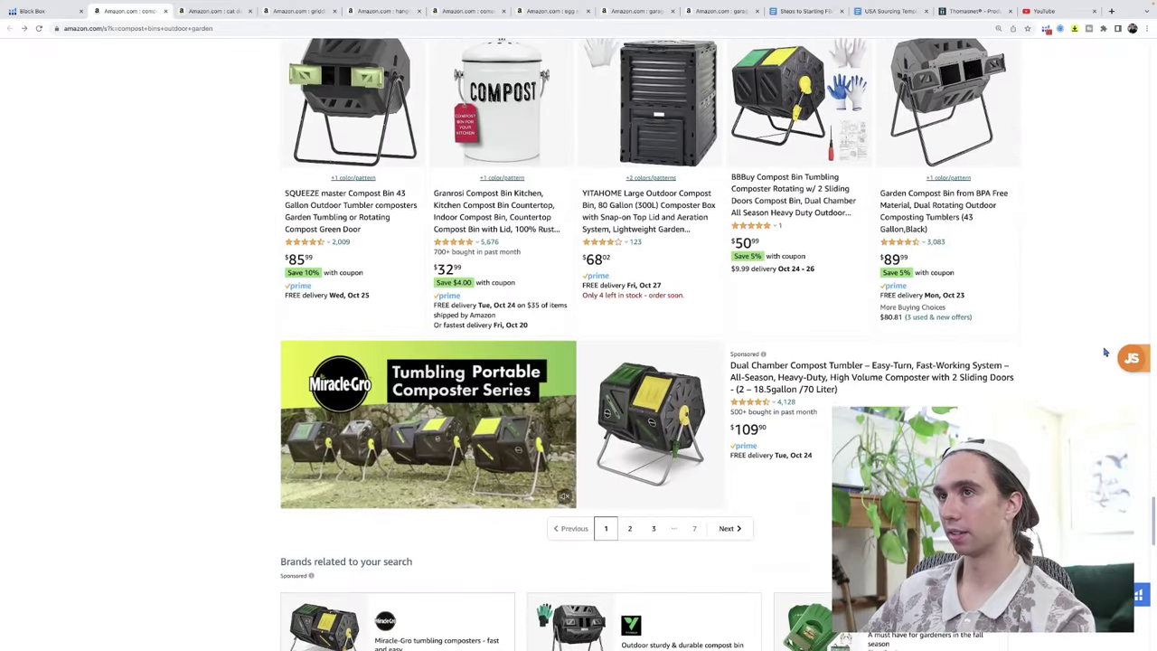
{"action": "scroll", "coordinate": [1105, 352], "scroll_direction": "down", "scroll_amount": 3}
{"action": "scroll", "coordinate": [1104, 353], "scroll_direction": "up", "scroll_amount": 1}
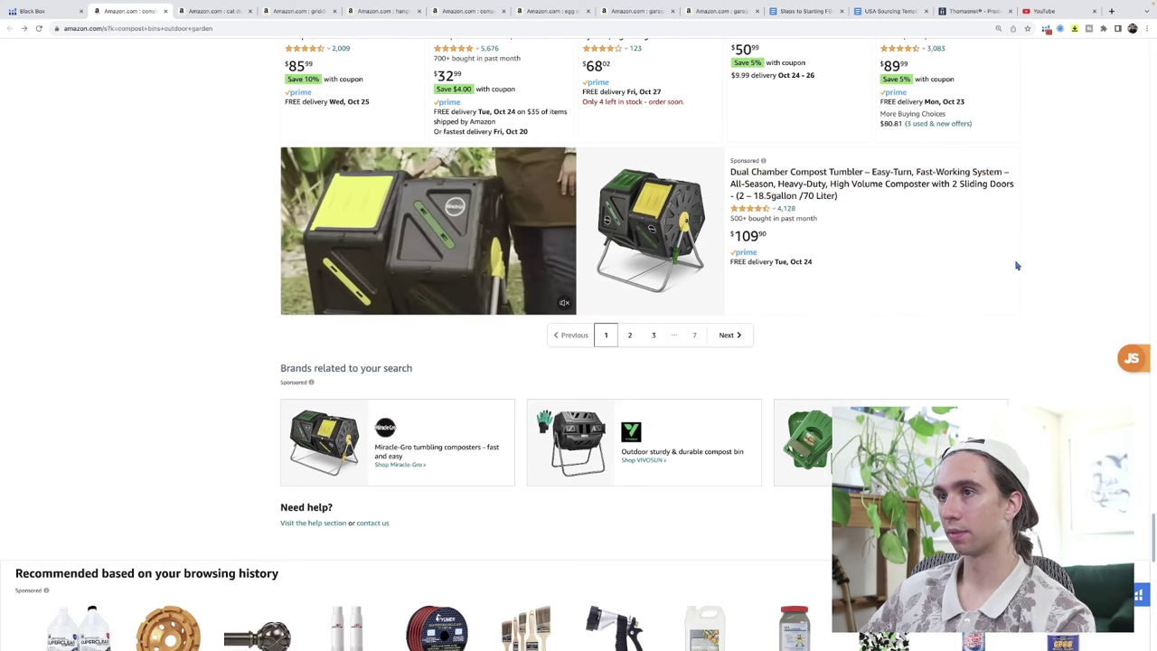
Step: Run Helium 10 Xray on the "compost bins outdoor garden" search, examine its revenue, sales and product previews, and close the analysis
{"action": "scroll", "coordinate": [1016, 266], "scroll_direction": "up", "scroll_amount": 20}
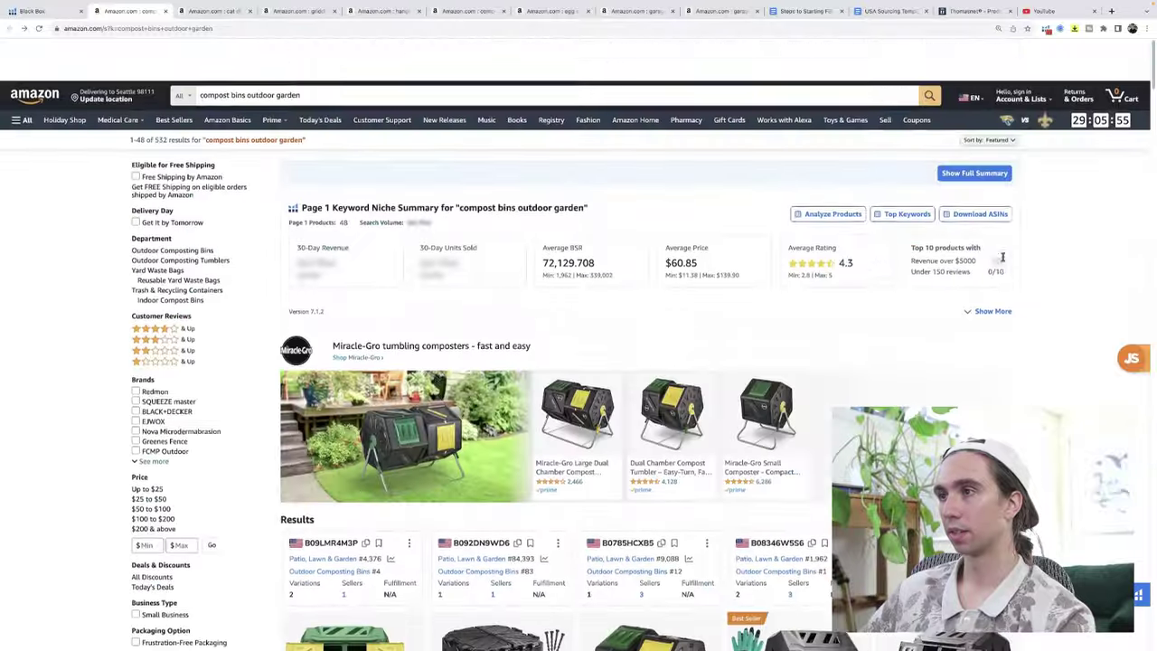
{"action": "scroll", "coordinate": [1002, 256], "scroll_direction": "down", "scroll_amount": 3}
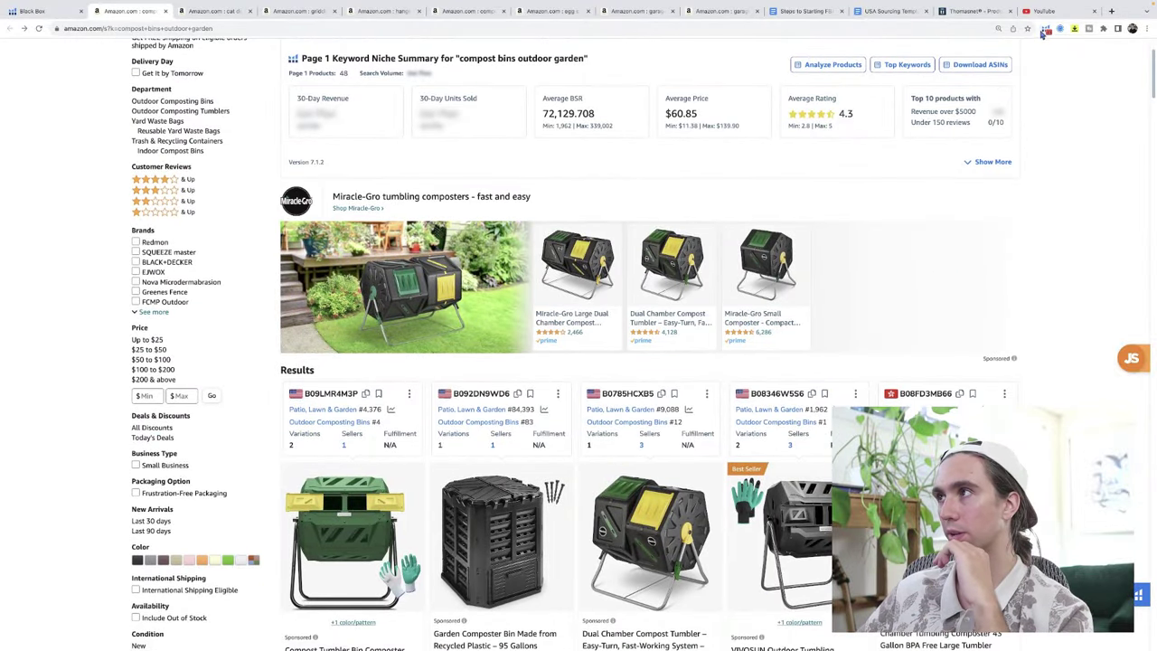
{"action": "left_click", "coordinate": [1046, 31]}
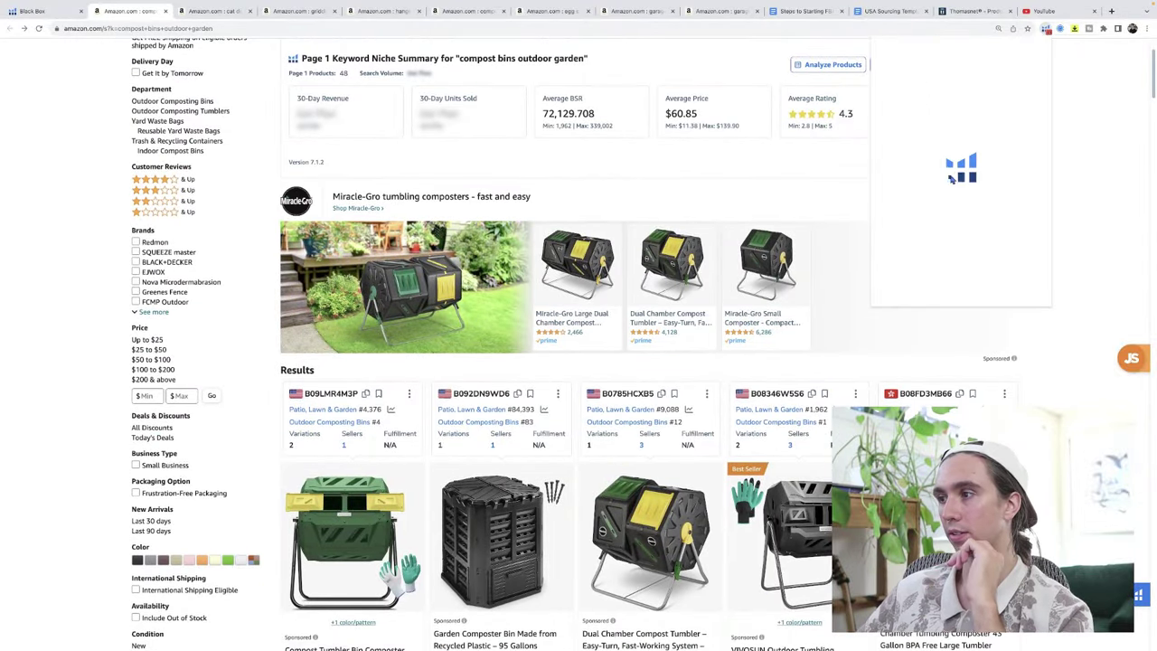
{"action": "left_click", "coordinate": [949, 115]}
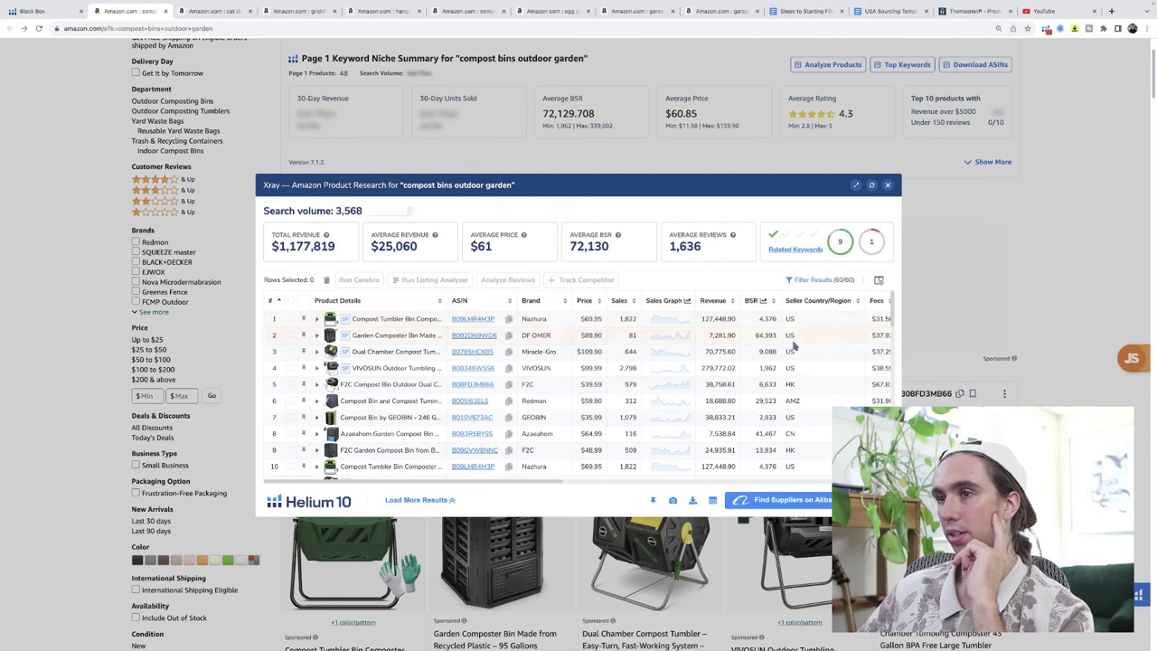
{"action": "mouse_move", "coordinate": [483, 320]}
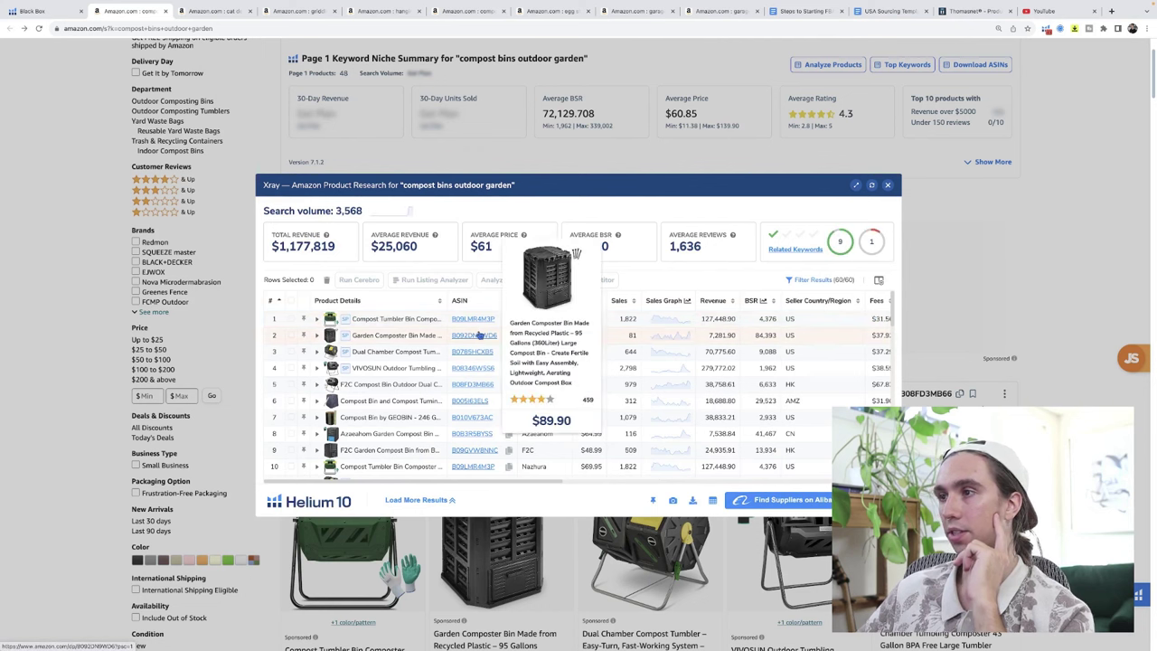
{"action": "mouse_move", "coordinate": [481, 370]}
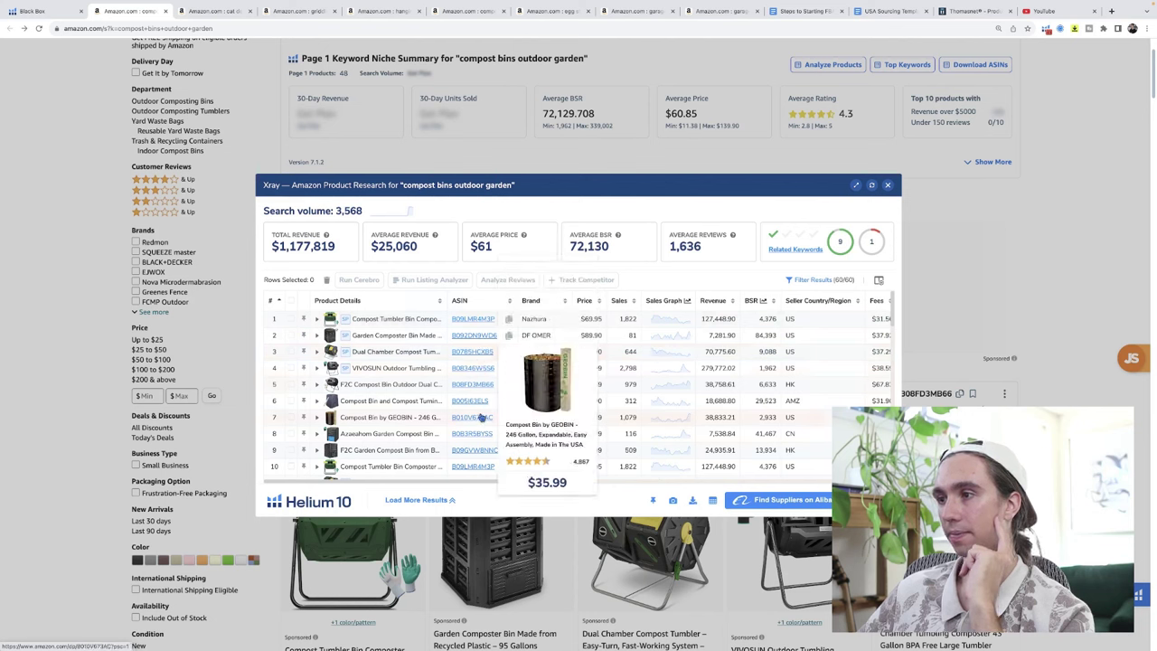
{"action": "mouse_move", "coordinate": [480, 418]}
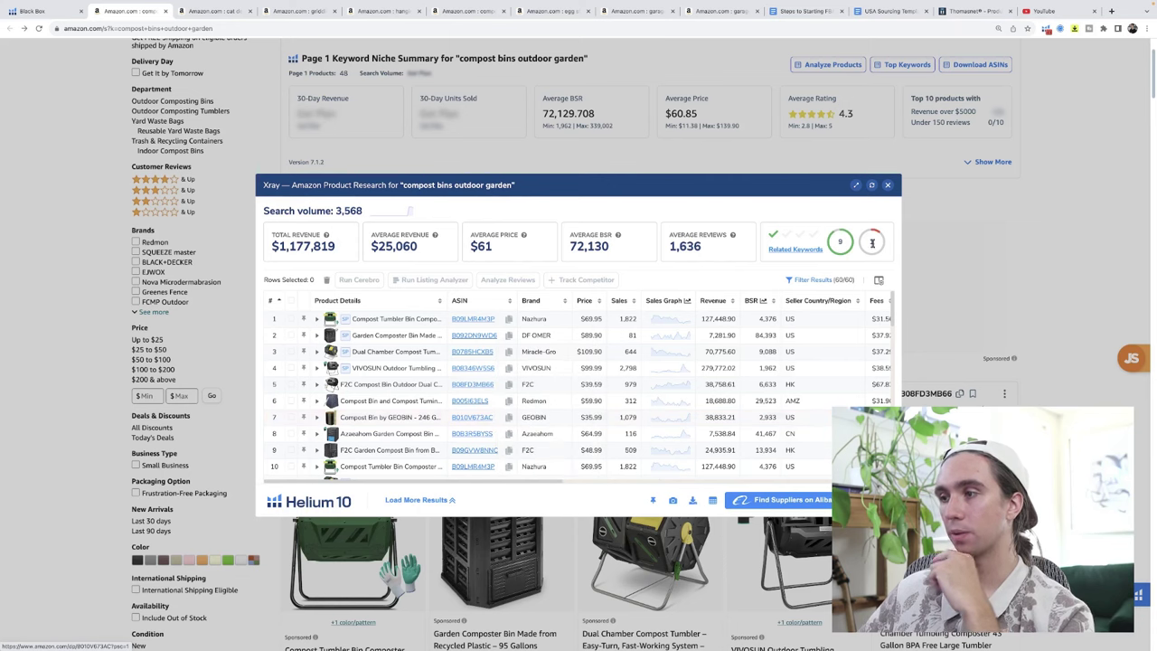
{"action": "left_click", "coordinate": [888, 185]}
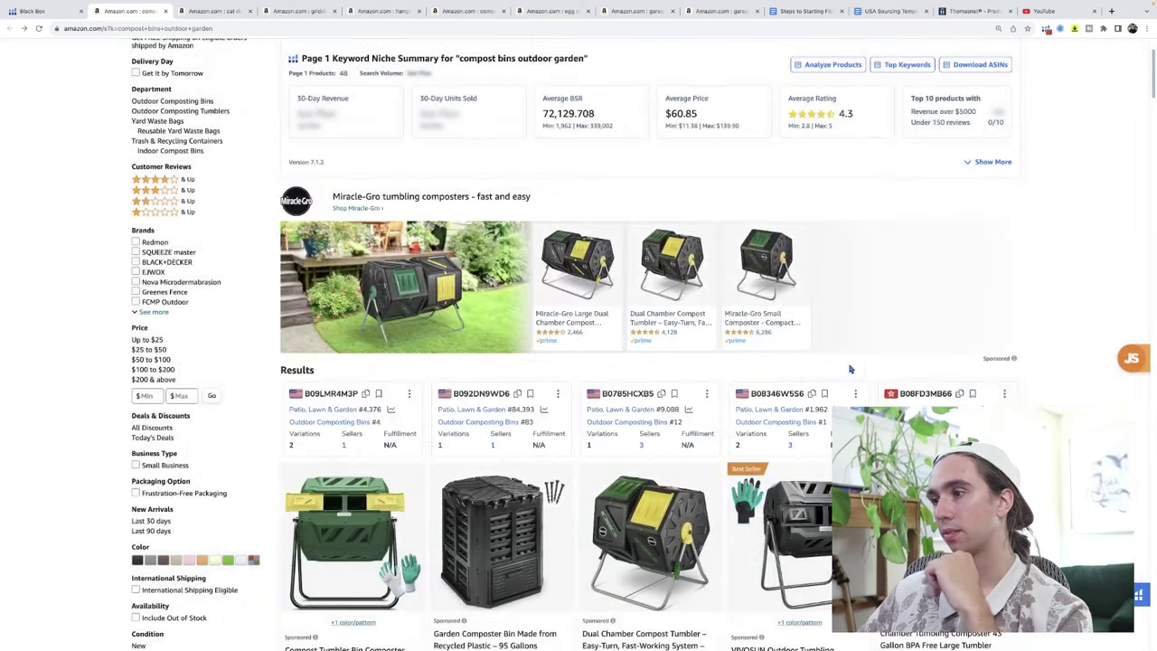
Step: Compare the designs, prices and review counts of the compost bins in the first two result rows
{"action": "scroll", "coordinate": [723, 333], "scroll_direction": "down", "scroll_amount": 8}
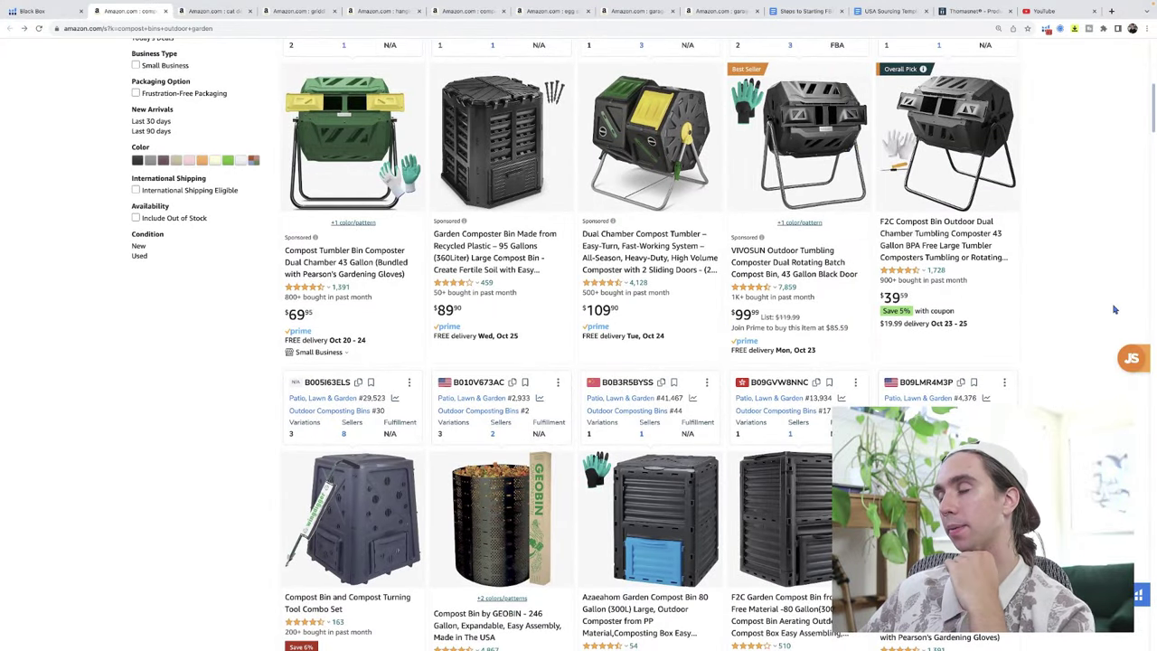
{"action": "scroll", "coordinate": [1125, 271], "scroll_direction": "up", "scroll_amount": 2}
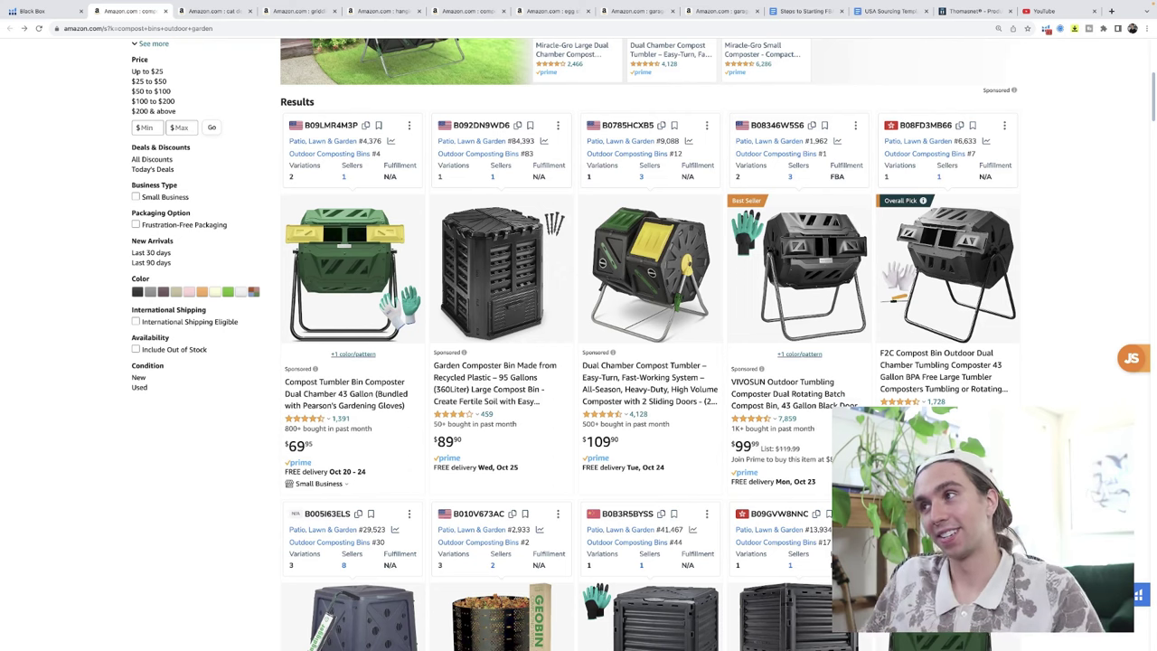
{"action": "scroll", "coordinate": [575, 344], "scroll_direction": "down", "scroll_amount": 3}
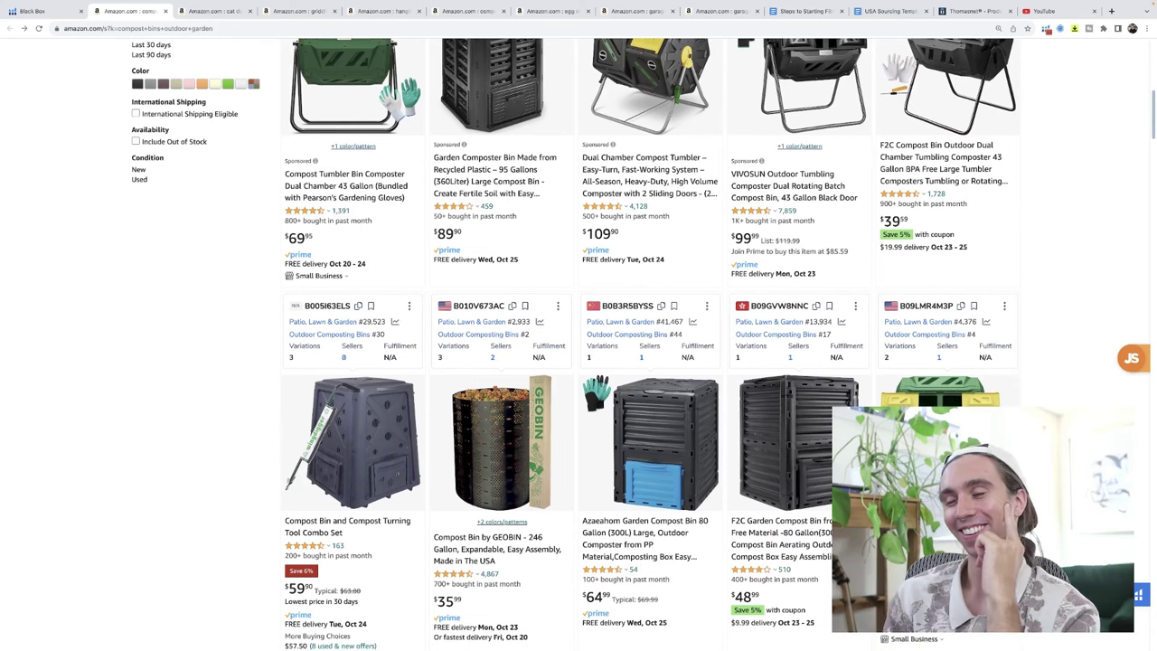
{"action": "scroll", "coordinate": [575, 344], "scroll_direction": "down", "scroll_amount": 3}
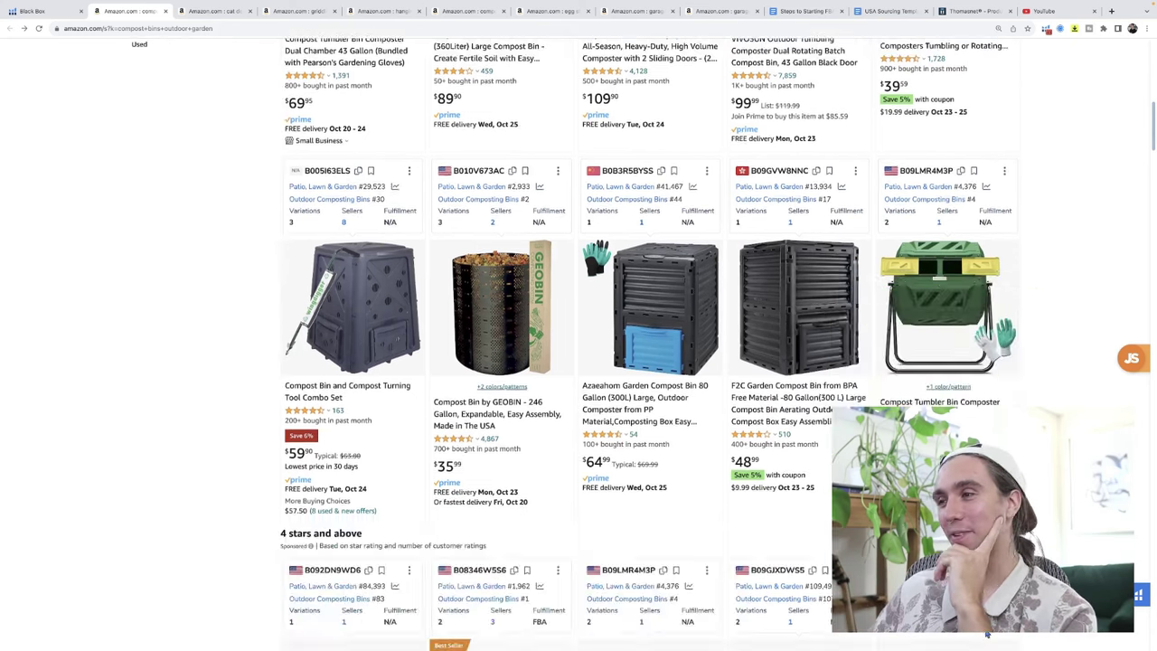
{"action": "scroll", "coordinate": [575, 344], "scroll_direction": "down", "scroll_amount": 1}
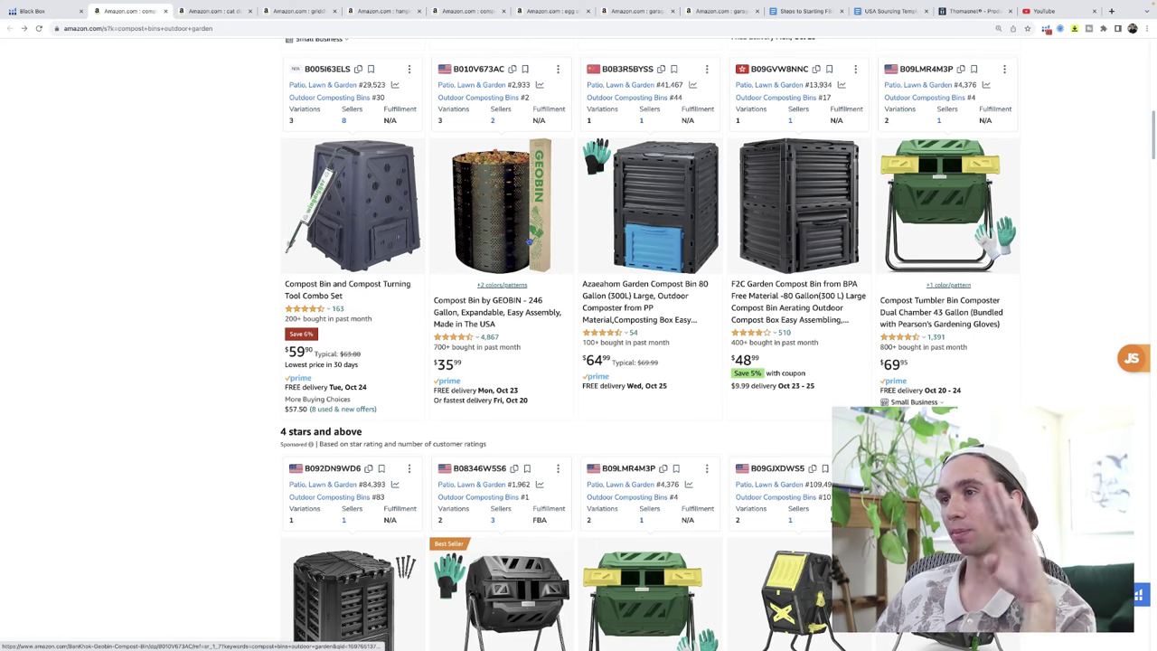
{"action": "scroll", "coordinate": [515, 242], "scroll_direction": "down", "scroll_amount": 1}
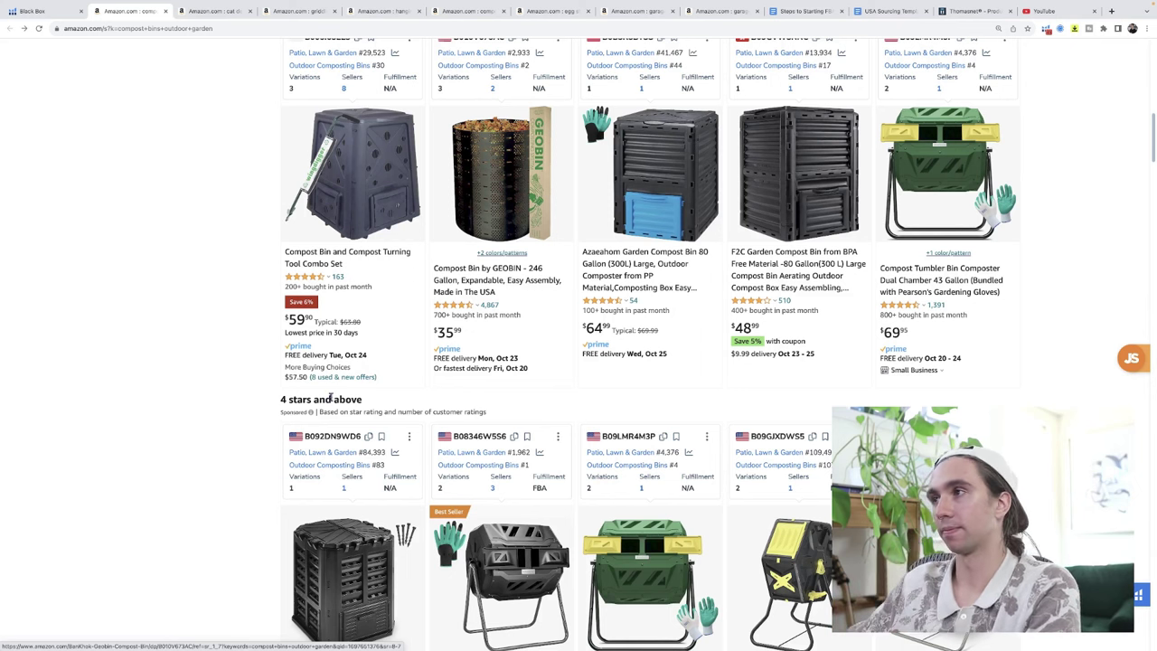
Step: Examine the compost bin types from the "4 stars and above" section through the "More results" rows for alternatives to tumblers
{"action": "scroll", "coordinate": [489, 356], "scroll_direction": "down", "scroll_amount": 3}
{"action": "scroll", "coordinate": [489, 357], "scroll_direction": "down", "scroll_amount": 6}
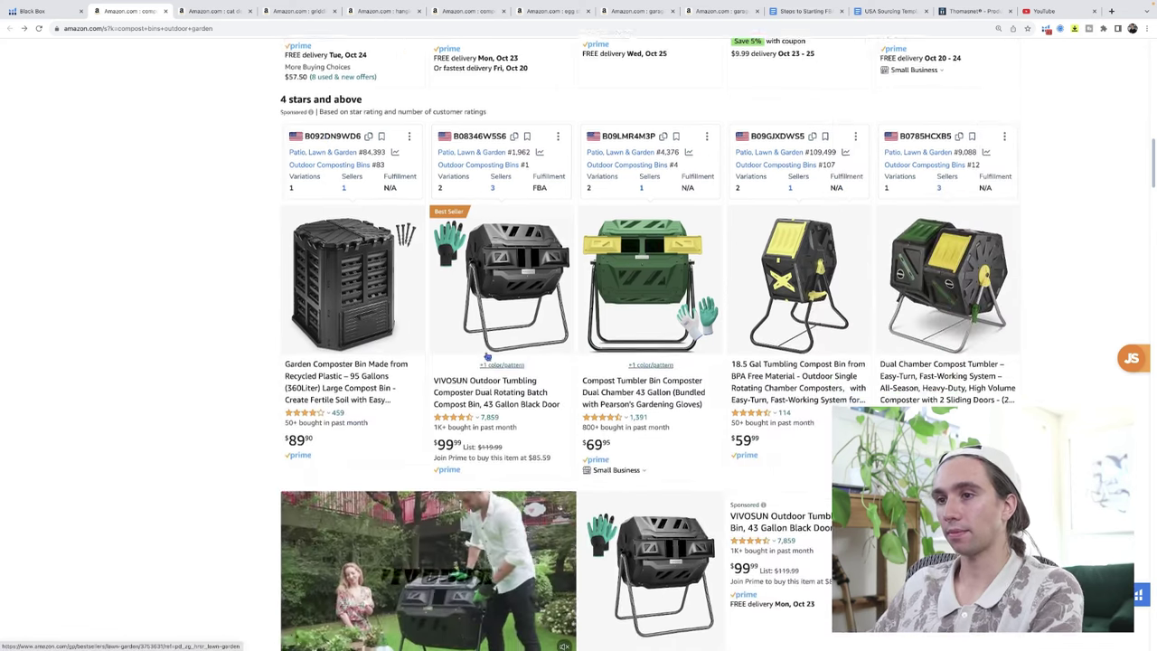
{"action": "scroll", "coordinate": [489, 357], "scroll_direction": "down", "scroll_amount": 2}
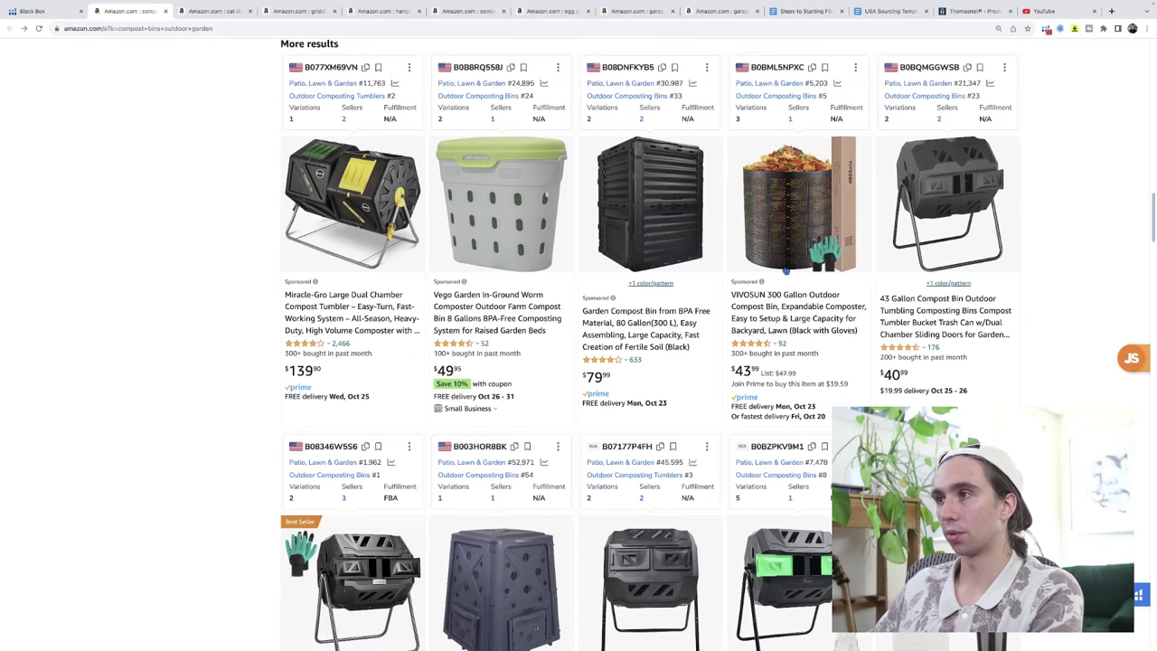
{"action": "scroll", "coordinate": [825, 337], "scroll_direction": "down", "scroll_amount": 1}
{"action": "scroll", "coordinate": [825, 337], "scroll_direction": "down", "scroll_amount": 5}
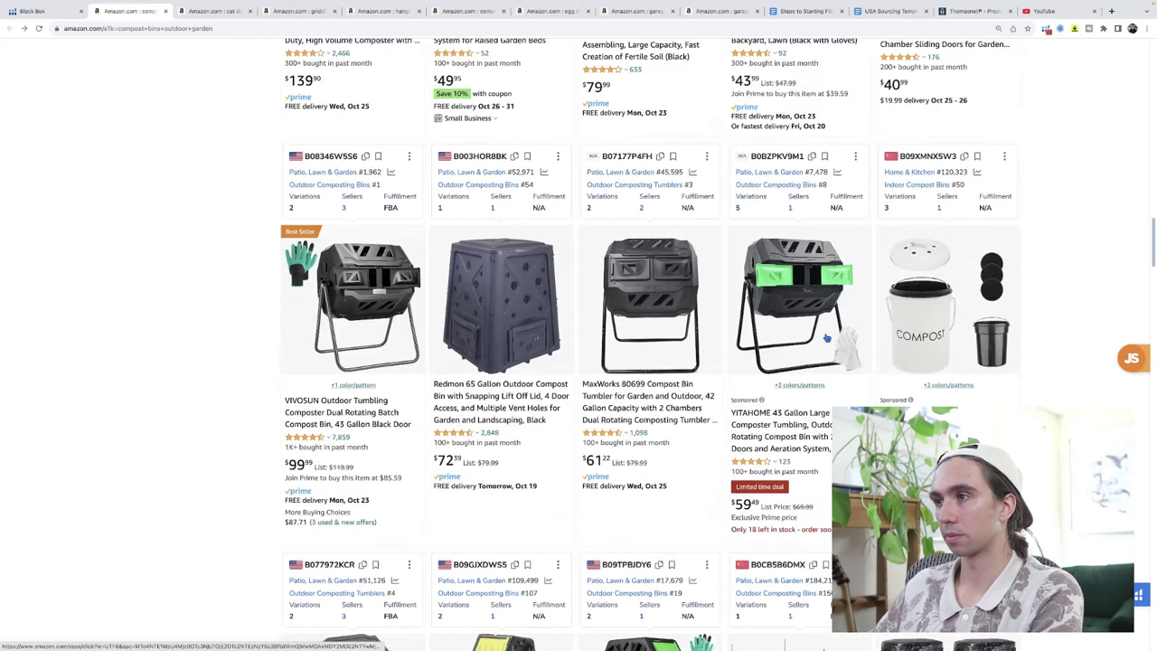
{"action": "scroll", "coordinate": [829, 339], "scroll_direction": "down", "scroll_amount": 3}
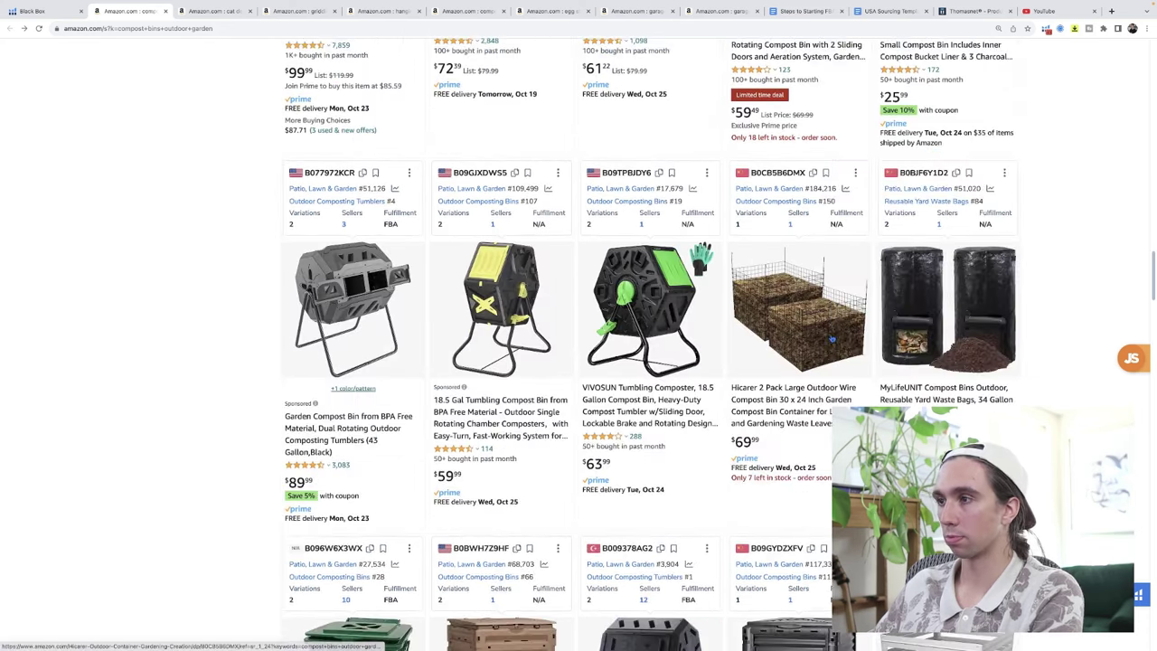
{"action": "scroll", "coordinate": [830, 339], "scroll_direction": "down", "scroll_amount": 3}
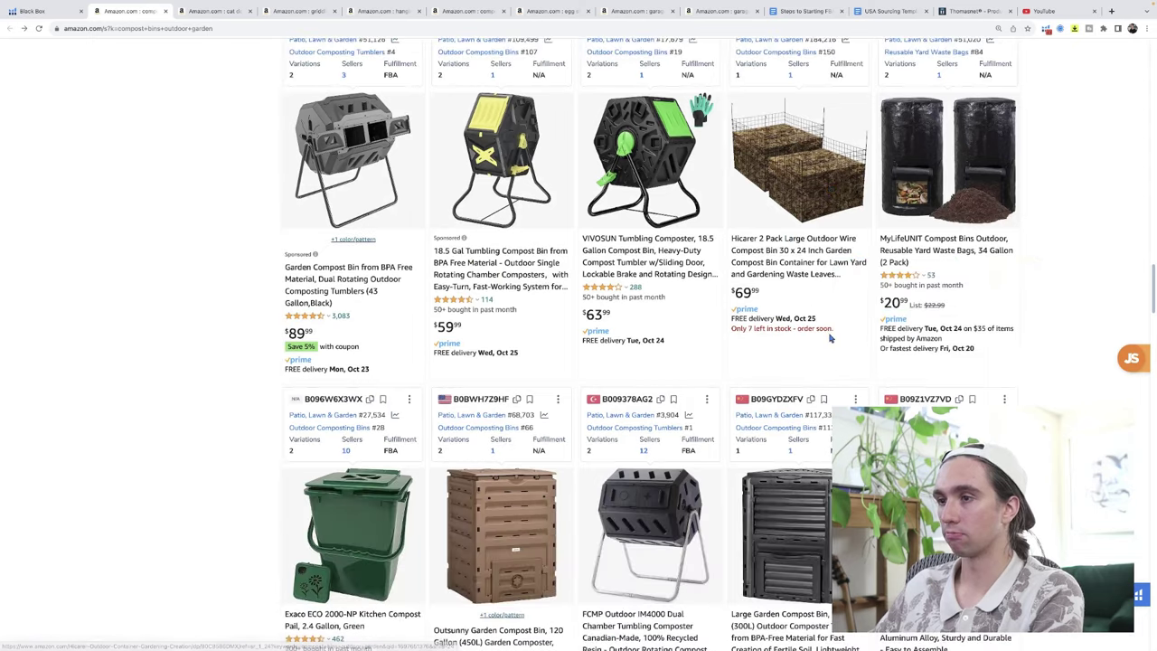
Step: Return to the first compost bin listings and review their prices, ratings and monthly purchases again
{"action": "scroll", "coordinate": [830, 341], "scroll_direction": "up", "scroll_amount": 6}
{"action": "scroll", "coordinate": [829, 341], "scroll_direction": "up", "scroll_amount": 5}
{"action": "scroll", "coordinate": [829, 341], "scroll_direction": "down", "scroll_amount": 1}
{"action": "scroll", "coordinate": [829, 340], "scroll_direction": "up", "scroll_amount": 6}
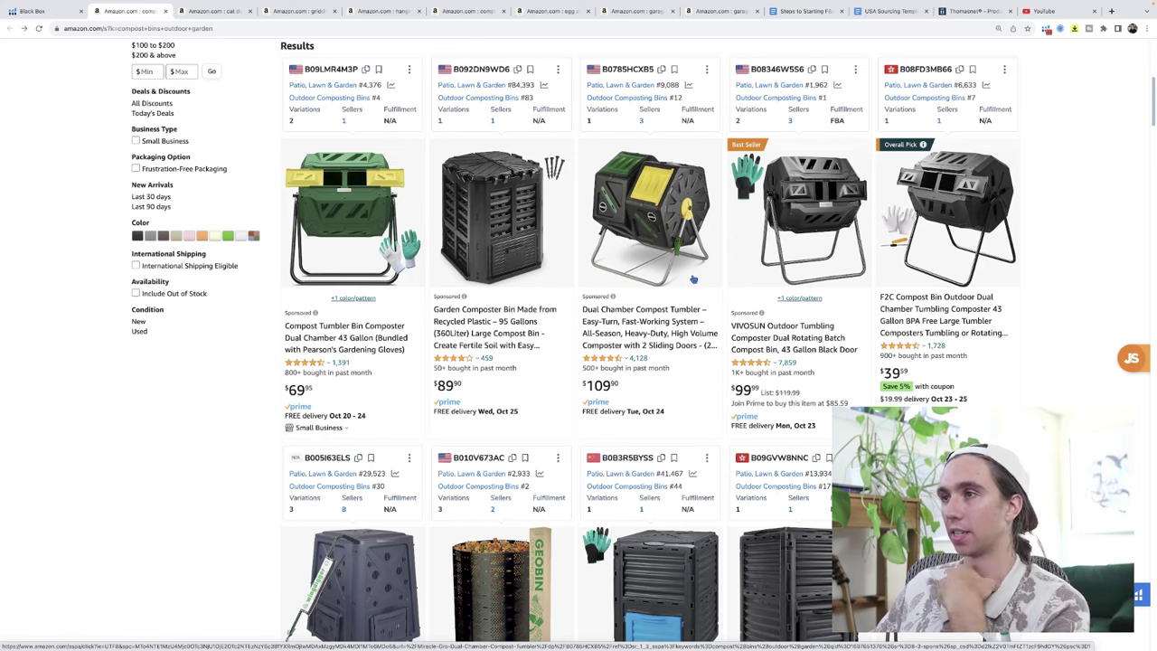
{"action": "scroll", "coordinate": [693, 279], "scroll_direction": "down", "scroll_amount": 3}
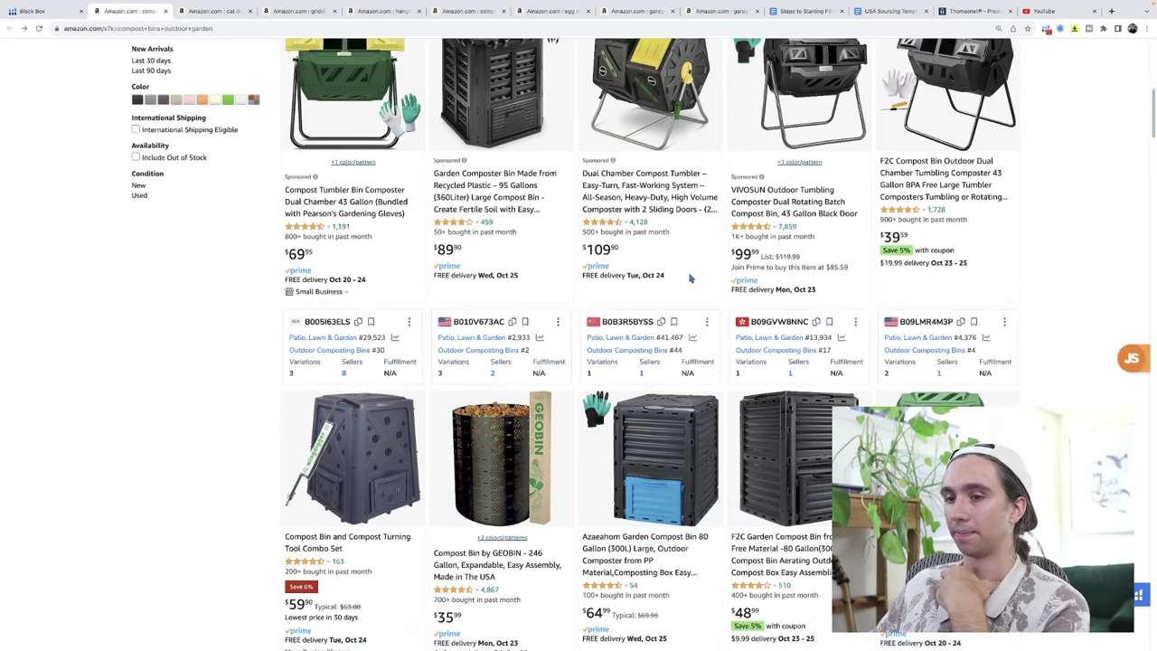
{"action": "scroll", "coordinate": [689, 278], "scroll_direction": "down", "scroll_amount": 2}
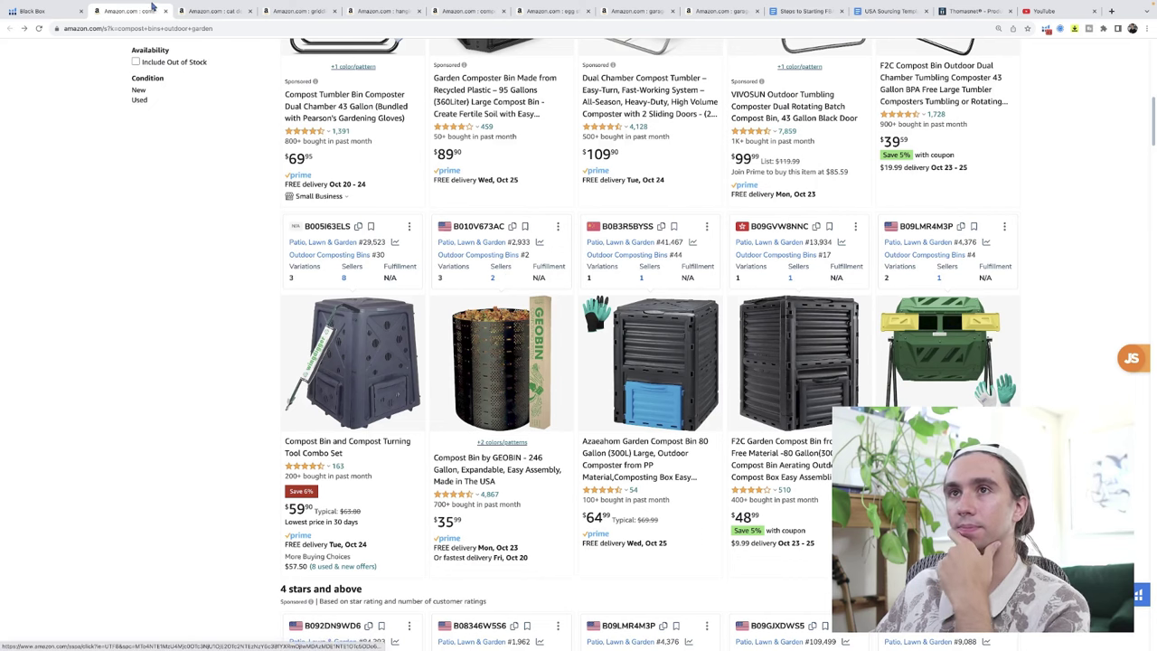
Step: Compare the designs, prices, ratings and monthly purchases of the first two rows of "cat deterrent outside" listings
{"action": "left_click", "coordinate": [217, 11]}
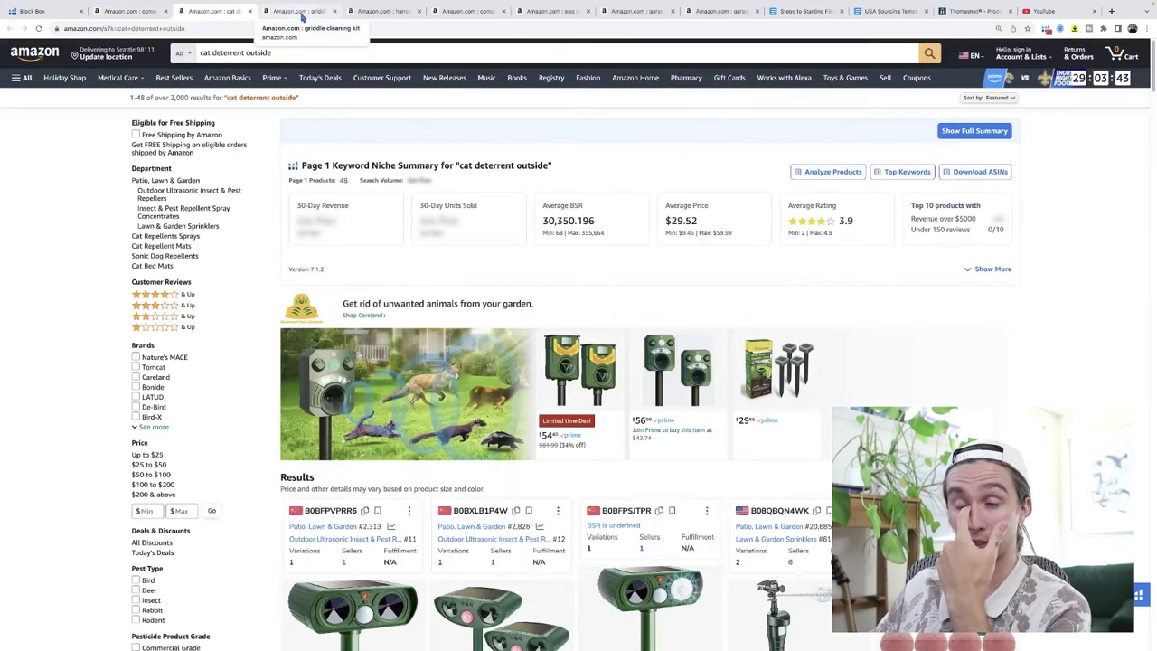
{"action": "scroll", "coordinate": [1030, 362], "scroll_direction": "down", "scroll_amount": 5}
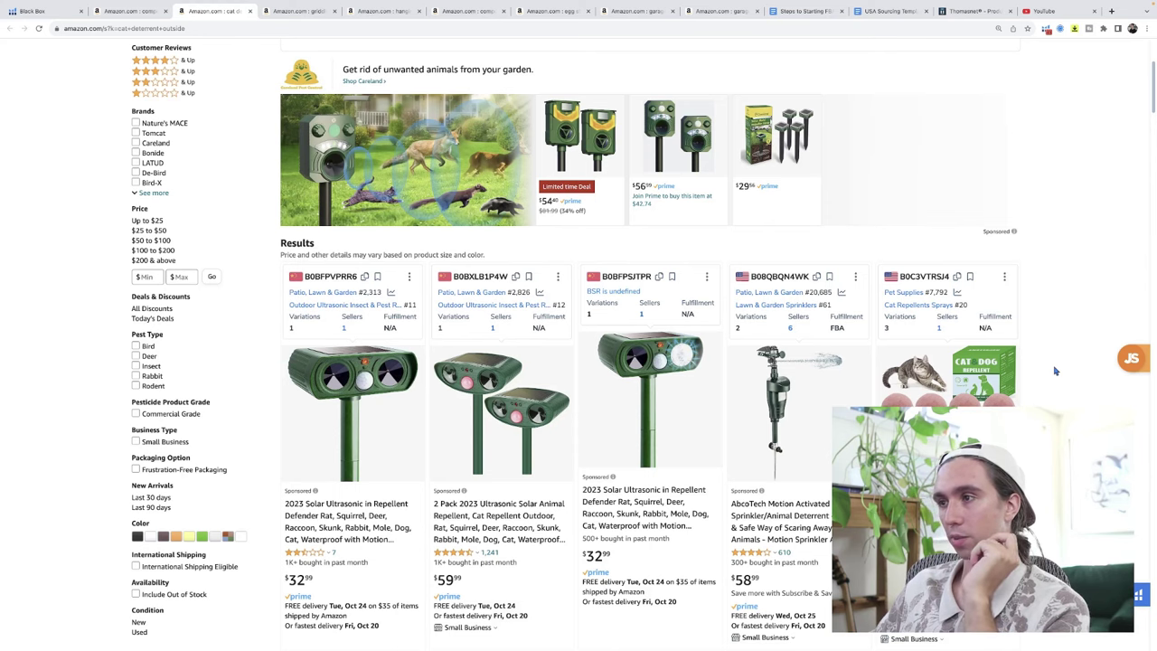
{"action": "scroll", "coordinate": [1055, 370], "scroll_direction": "down", "scroll_amount": 2}
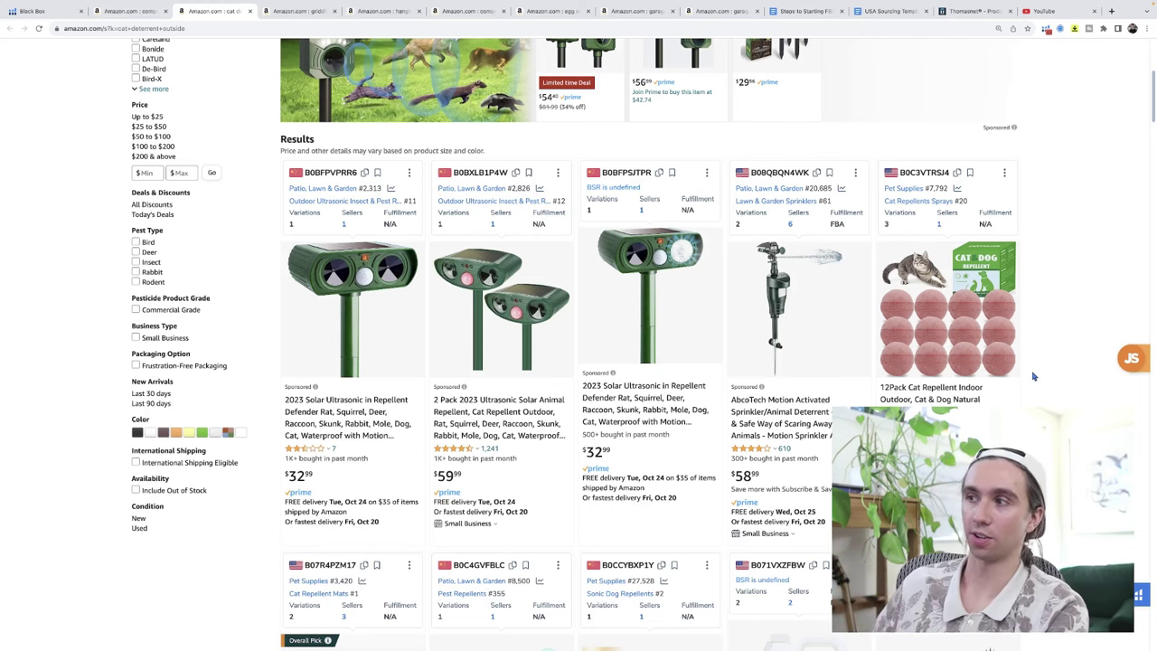
{"action": "scroll", "coordinate": [1034, 376], "scroll_direction": "down", "scroll_amount": 4}
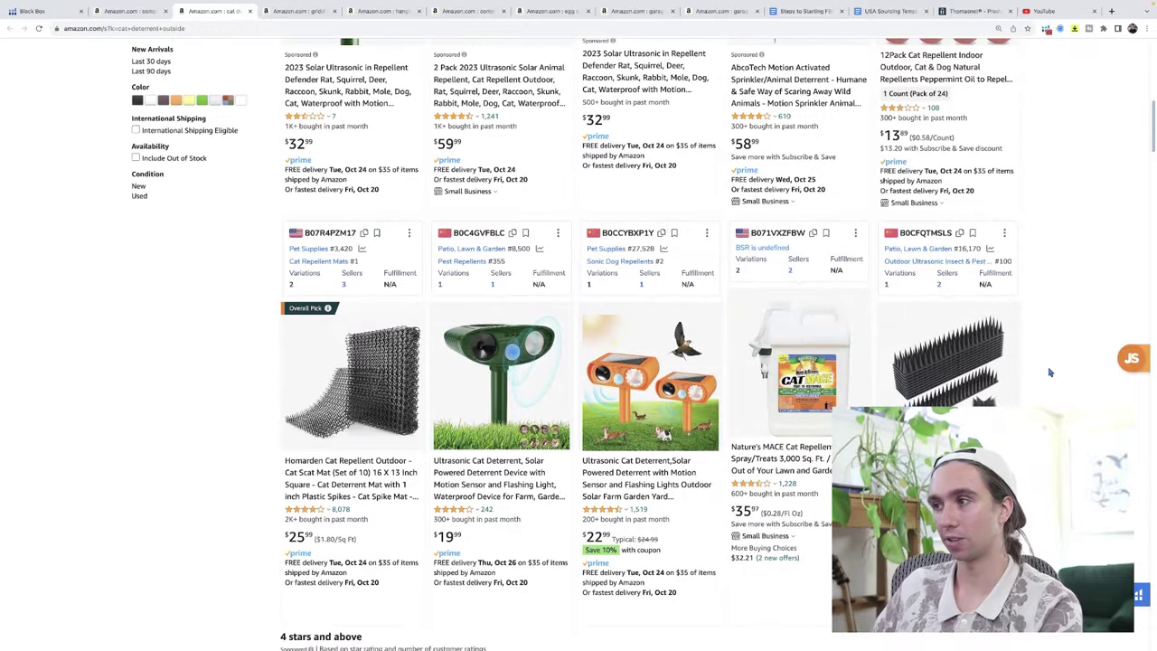
{"action": "scroll", "coordinate": [1058, 369], "scroll_direction": "up", "scroll_amount": 2}
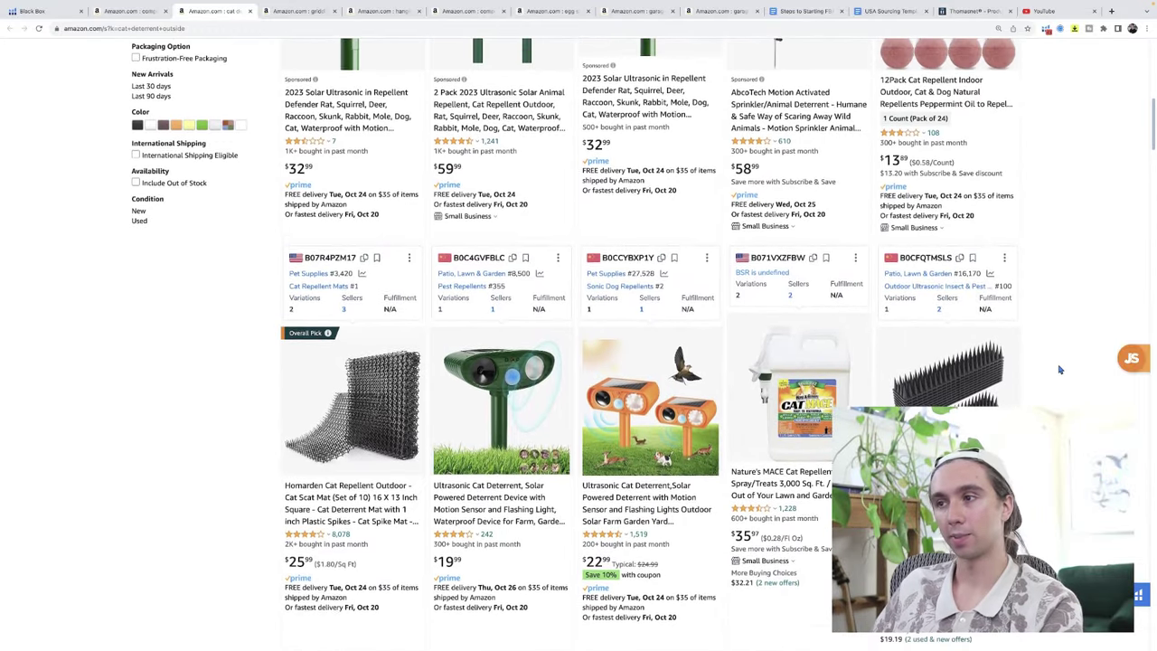
{"action": "scroll", "coordinate": [1059, 368], "scroll_direction": "up", "scroll_amount": 2}
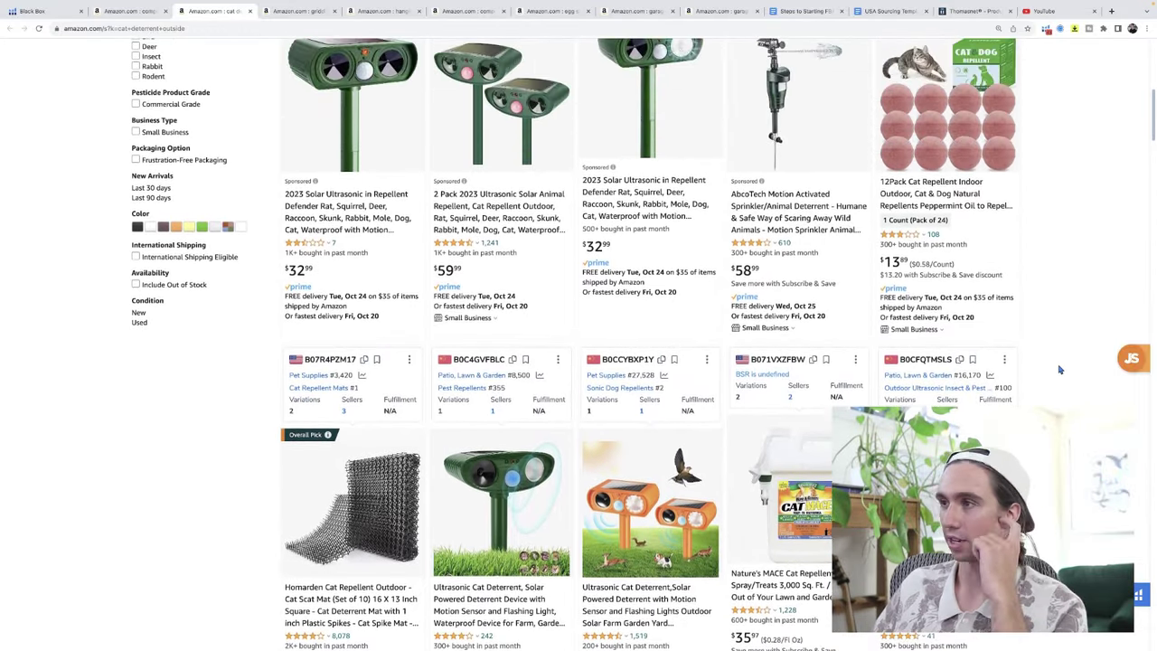
{"action": "scroll", "coordinate": [1059, 369], "scroll_direction": "up", "scroll_amount": 3}
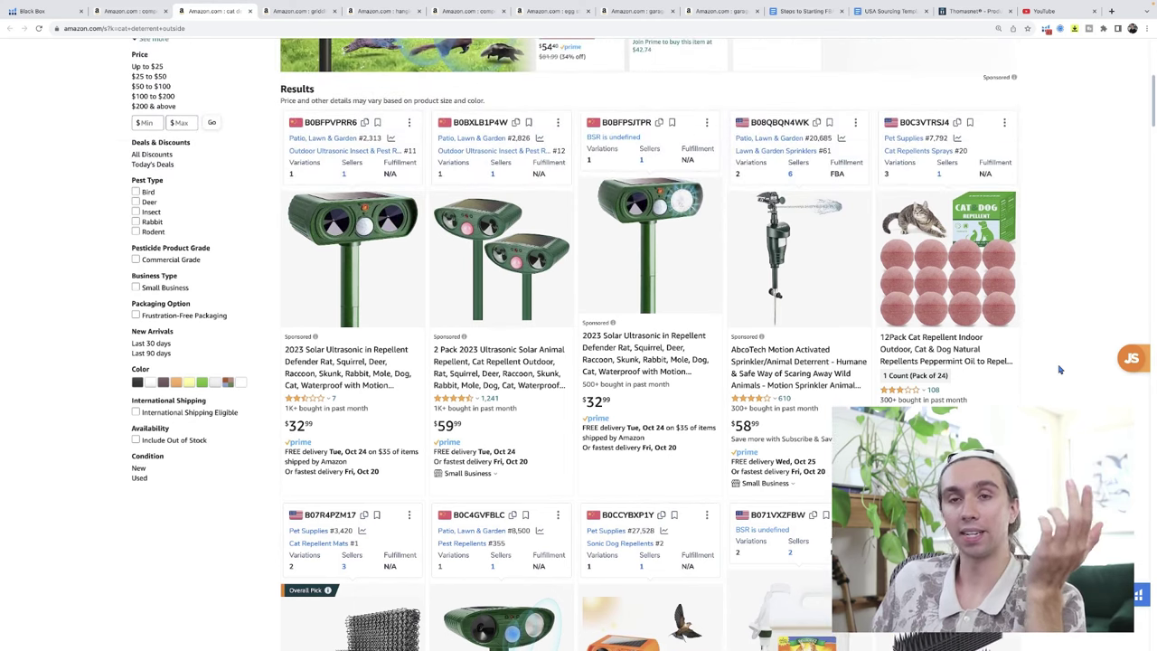
{"action": "scroll", "coordinate": [1059, 369], "scroll_direction": "up", "scroll_amount": 1}
{"action": "scroll", "coordinate": [1059, 369], "scroll_direction": "up", "scroll_amount": 1}
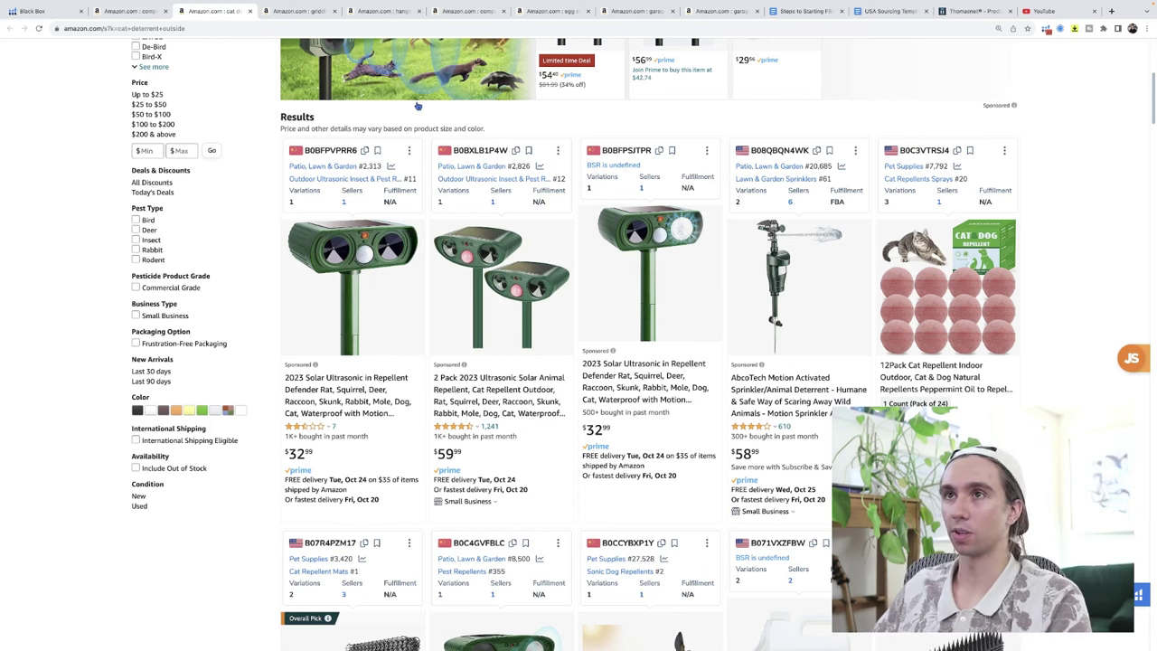
Step: Examine the prices, review counts and monthly purchases of the first "griddle cleaning kit" listings
{"action": "left_click", "coordinate": [323, 11]}
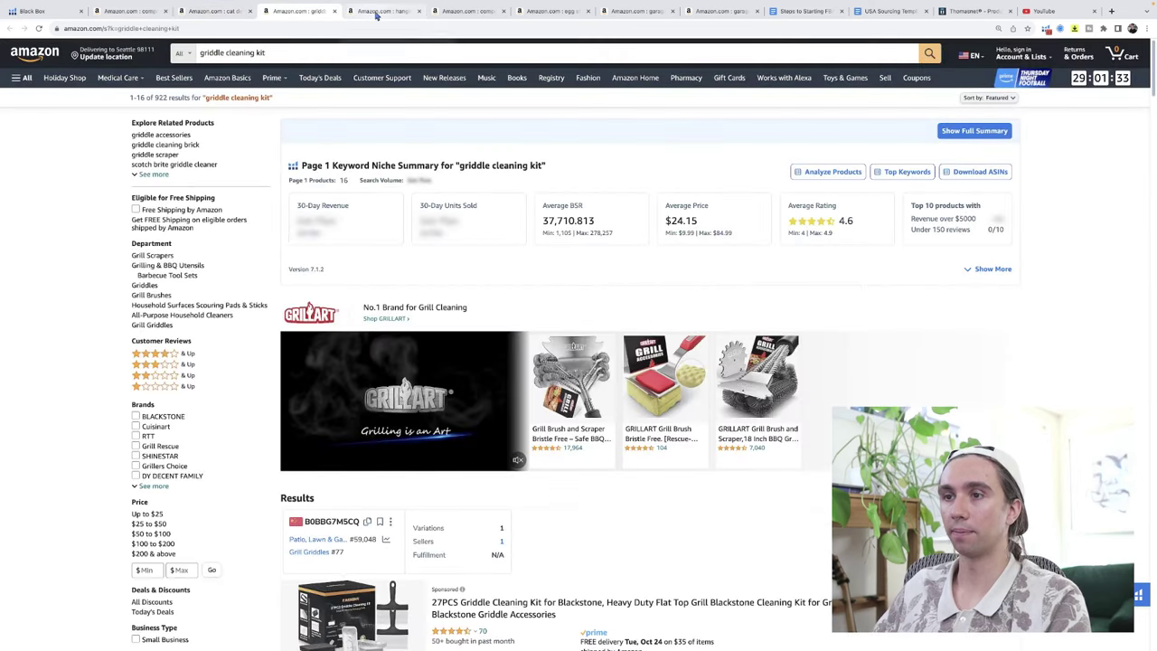
{"action": "scroll", "coordinate": [579, 196], "scroll_direction": "down", "scroll_amount": 6}
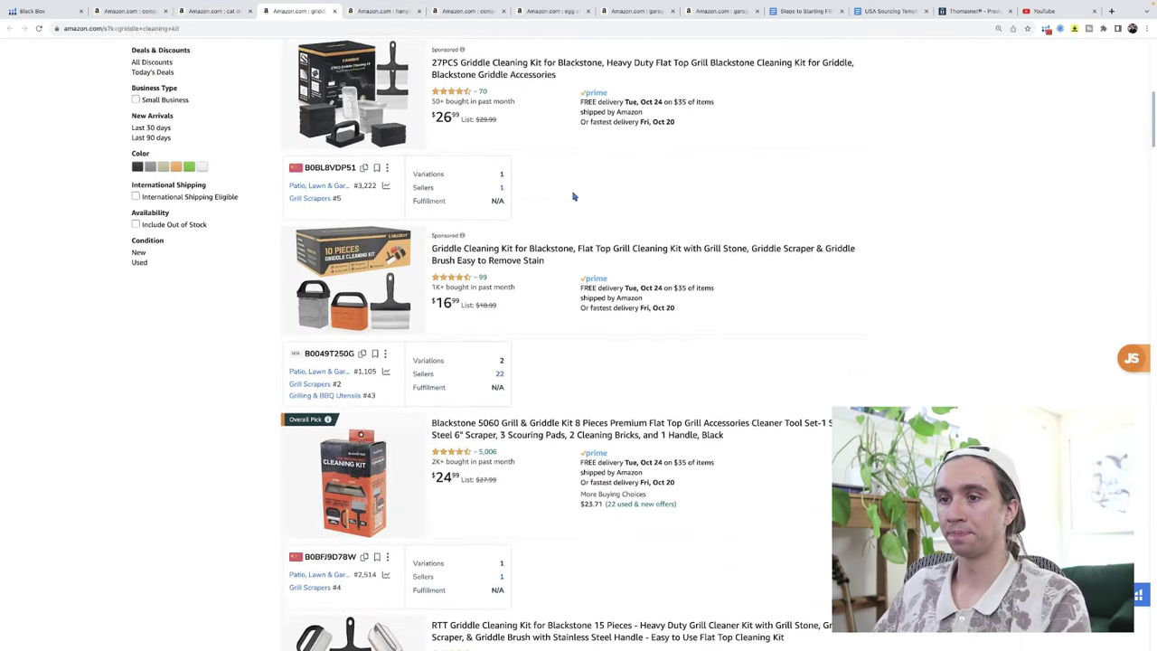
{"action": "scroll", "coordinate": [573, 196], "scroll_direction": "down", "scroll_amount": 1}
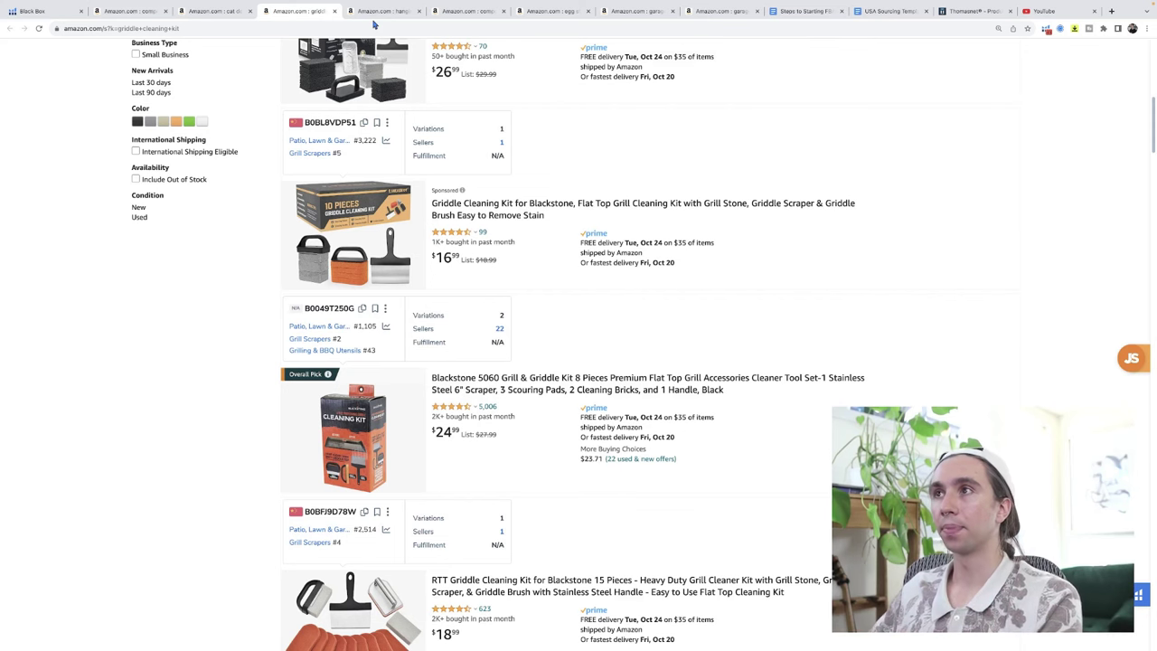
Step: Open the "Steps to Product Success" document and highlight its first two Ideation items, on the customer and what they already buy
{"action": "left_click", "coordinate": [805, 11]}
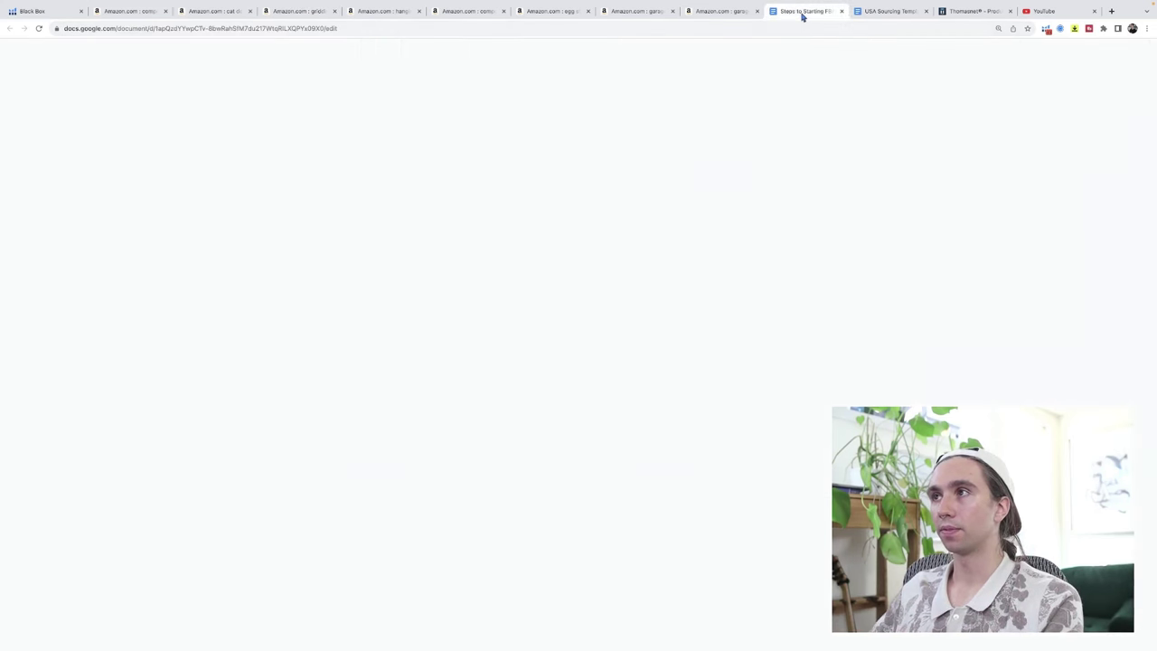
{"action": "left_click", "coordinate": [462, 296]}
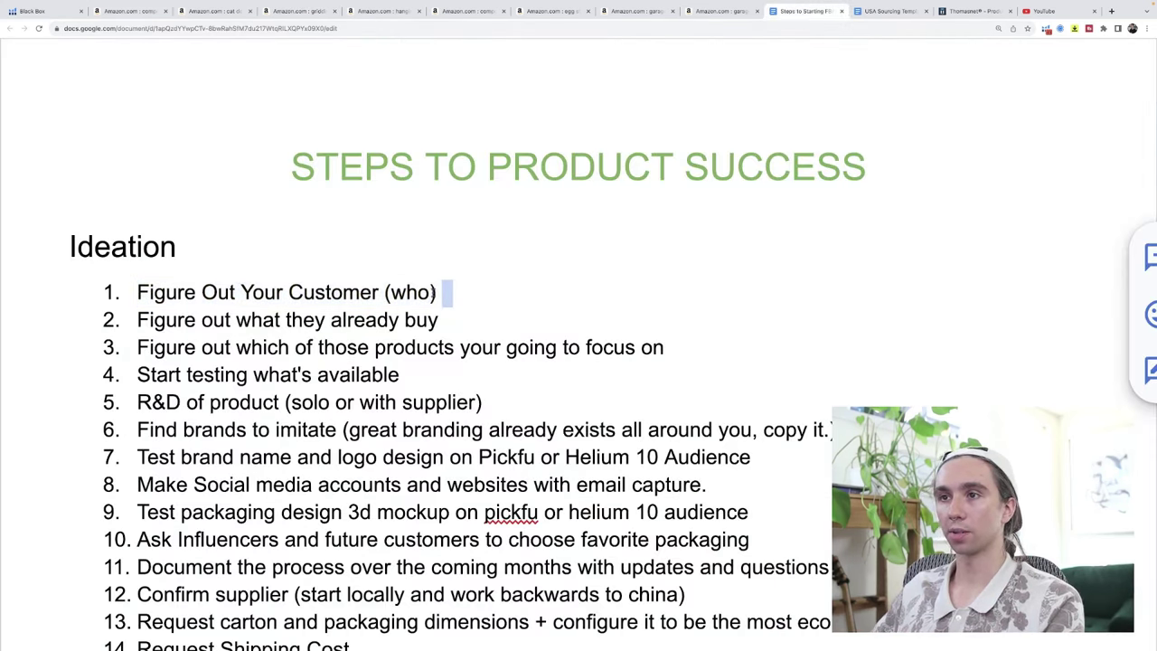
{"action": "left_click_drag", "start_coordinate": [463, 297], "coordinate": [105, 298]}
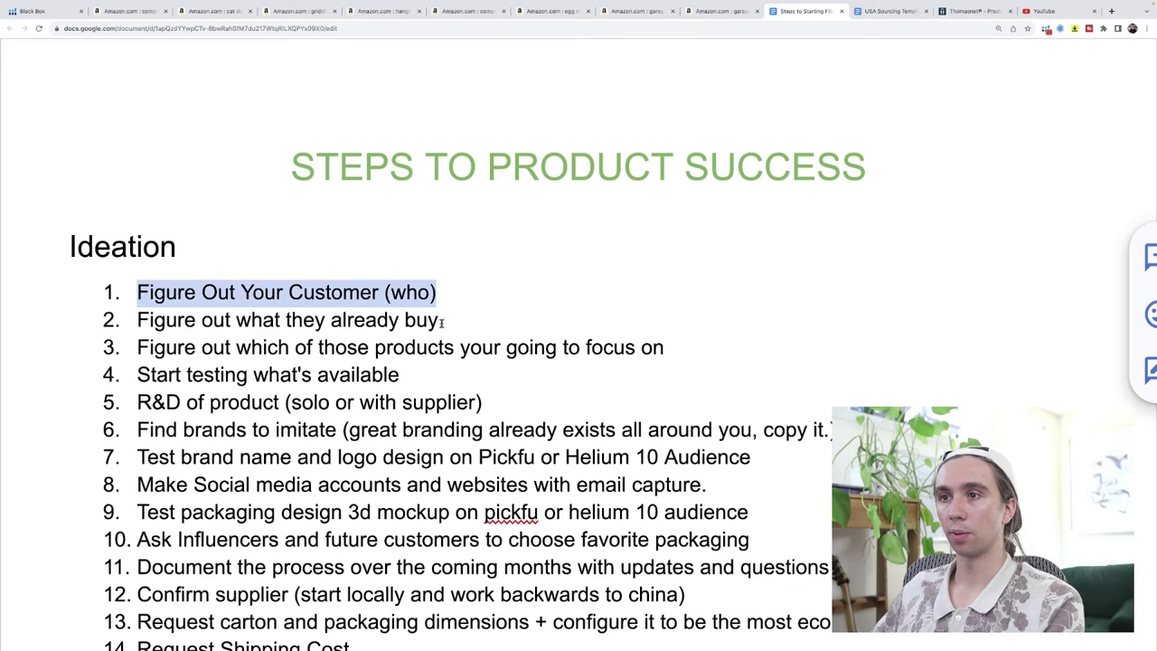
{"action": "left_click_drag", "start_coordinate": [442, 322], "coordinate": [115, 326]}
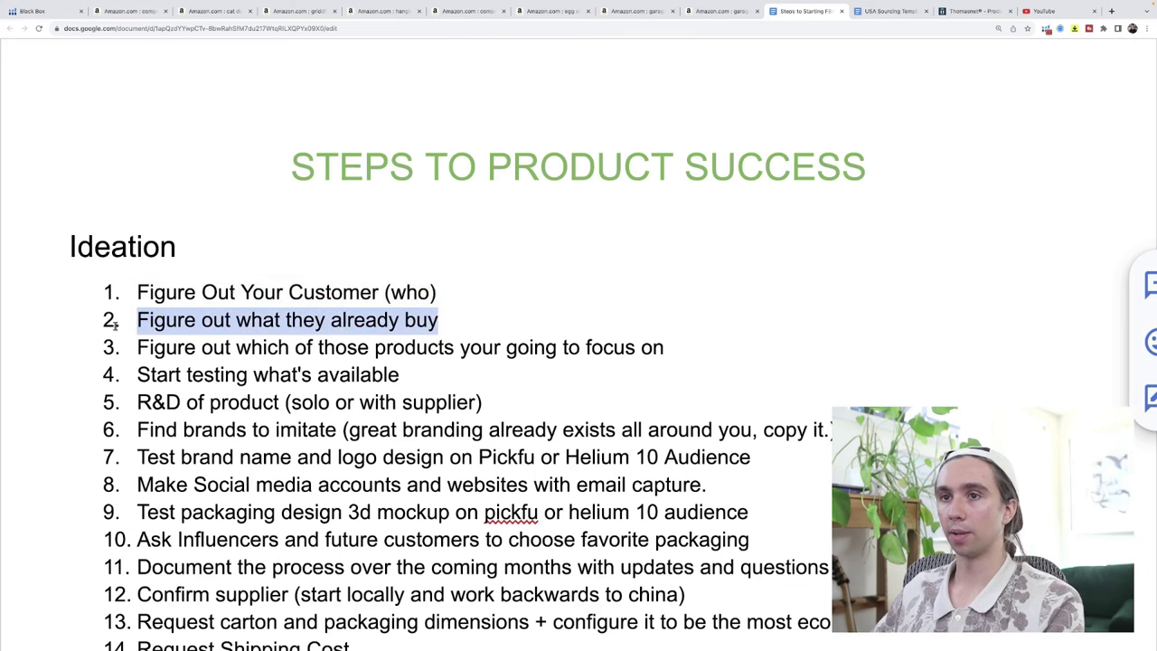
Step: Recheck the griddle cleaning kit listings against the Ideation list and clear the highlight on "Figure out what they already buy"
{"action": "left_click", "coordinate": [301, 10]}
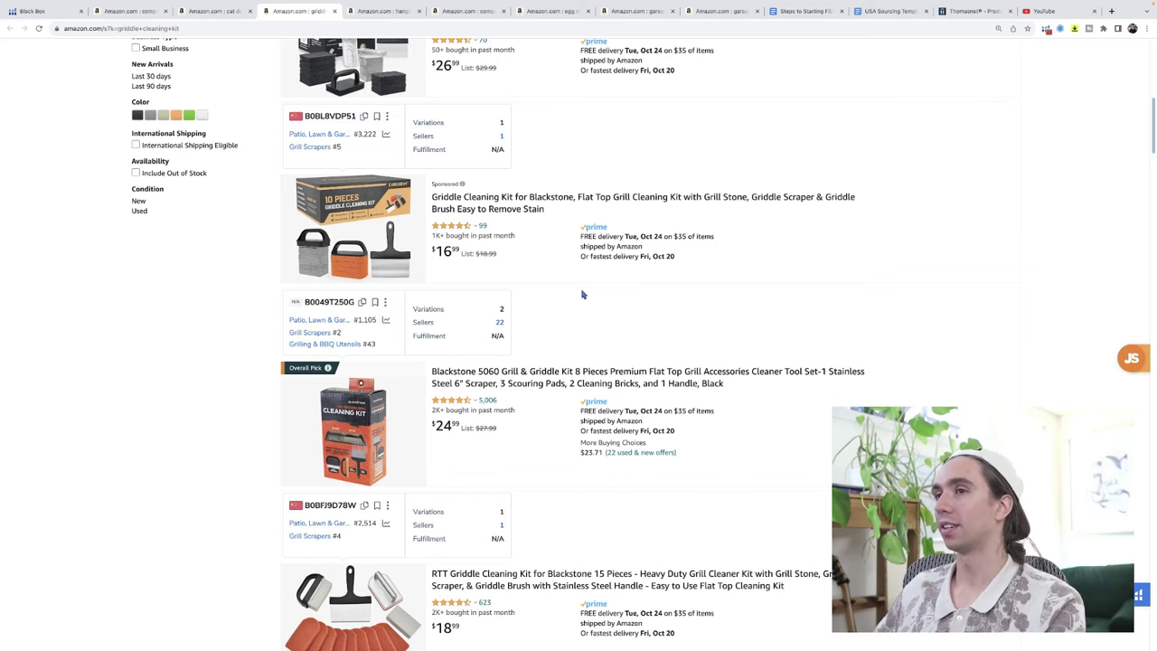
{"action": "left_click", "coordinate": [803, 11]}
{"action": "scroll", "coordinate": [529, 377], "scroll_direction": "down", "scroll_amount": 1}
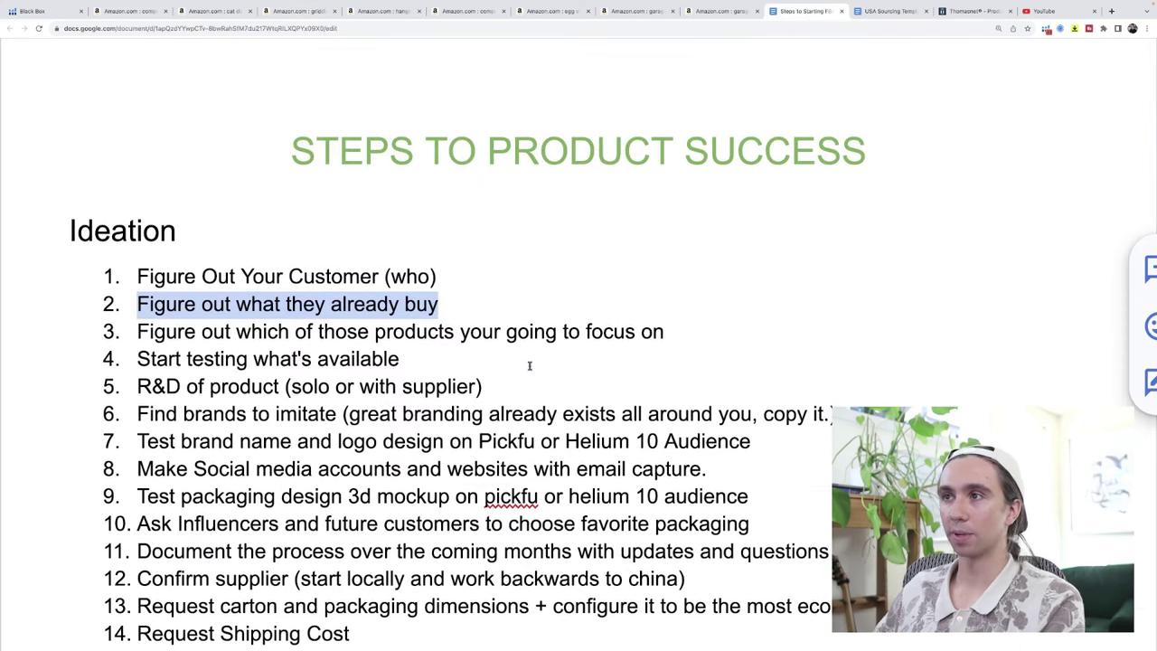
{"action": "left_click", "coordinate": [458, 297]}
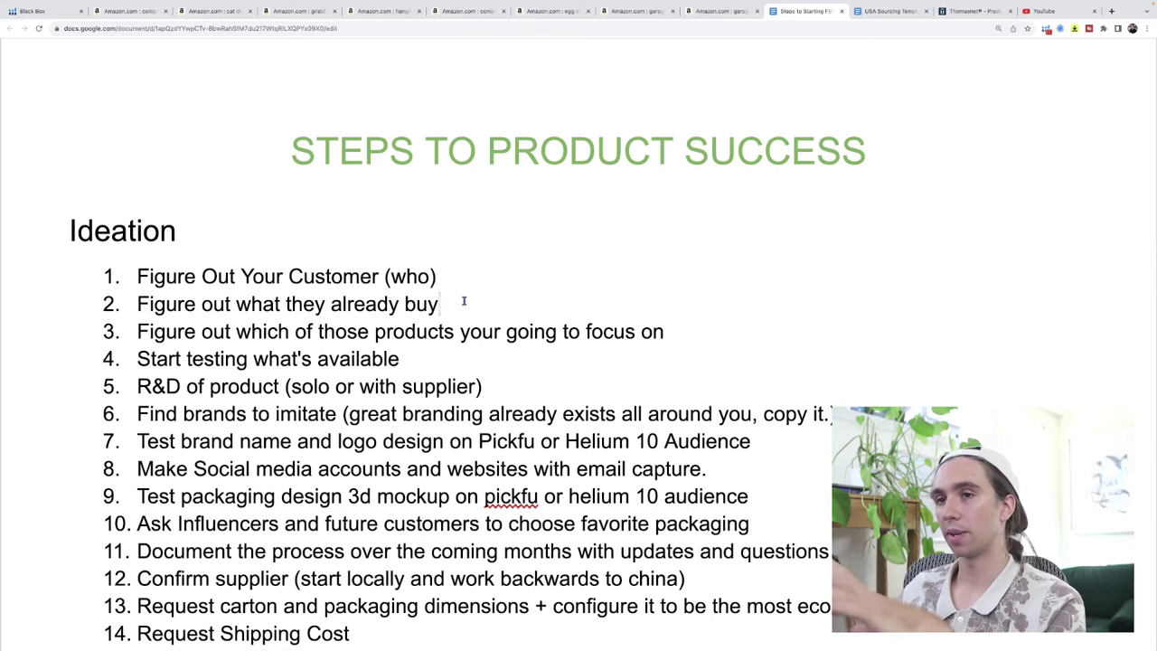
Step: Glance at the USA Sourcing Template, skim the product success list and highlight its third item, "Figure out which of those products your going to focus on"
{"action": "left_click", "coordinate": [893, 12]}
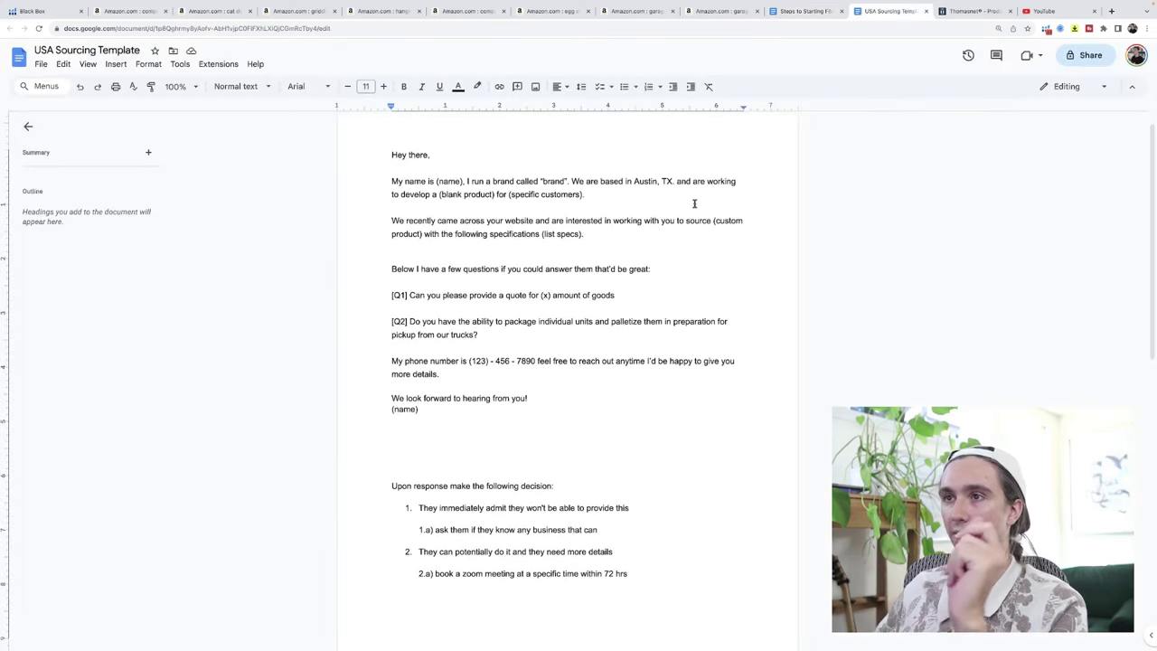
{"action": "left_click", "coordinate": [808, 12]}
{"action": "scroll", "coordinate": [637, 327], "scroll_direction": "down", "scroll_amount": 6}
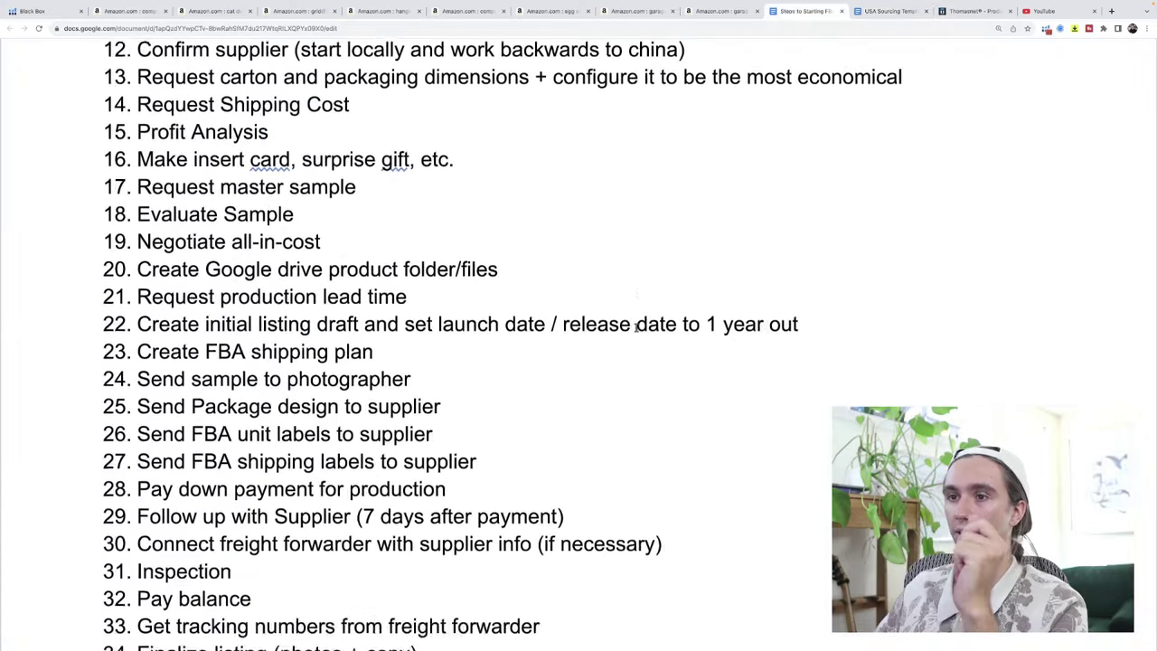
{"action": "scroll", "coordinate": [637, 327], "scroll_direction": "up", "scroll_amount": 9}
{"action": "scroll", "coordinate": [637, 327], "scroll_direction": "down", "scroll_amount": 2}
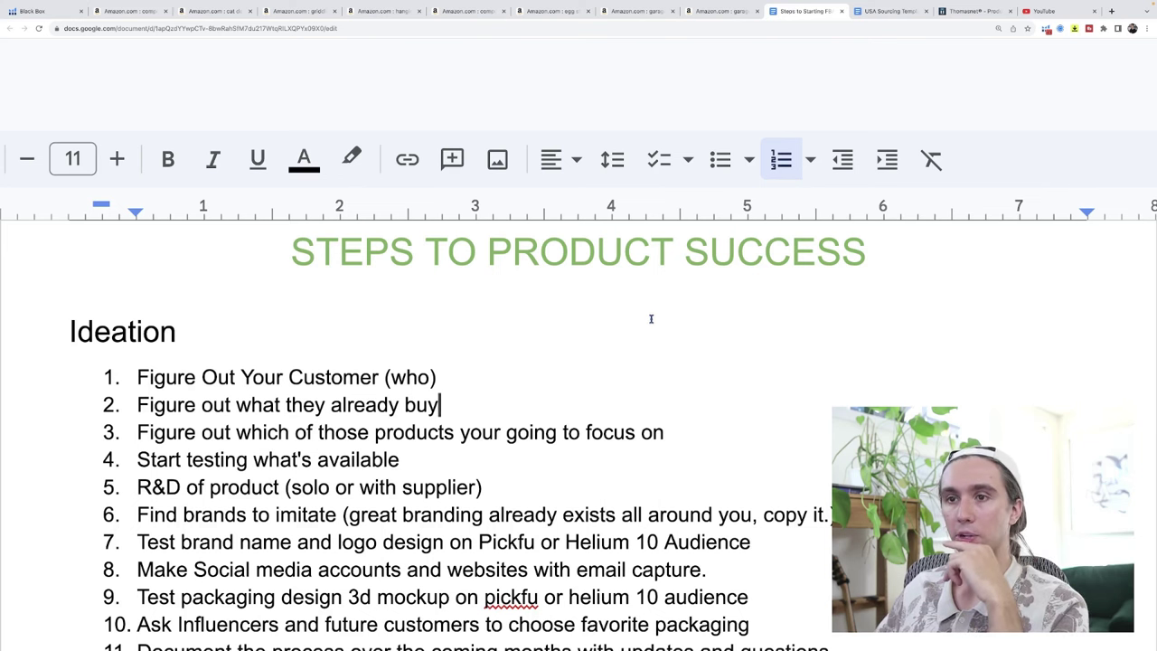
{"action": "scroll", "coordinate": [562, 326], "scroll_direction": "down", "scroll_amount": 1}
{"action": "scroll", "coordinate": [550, 339], "scroll_direction": "down", "scroll_amount": 1}
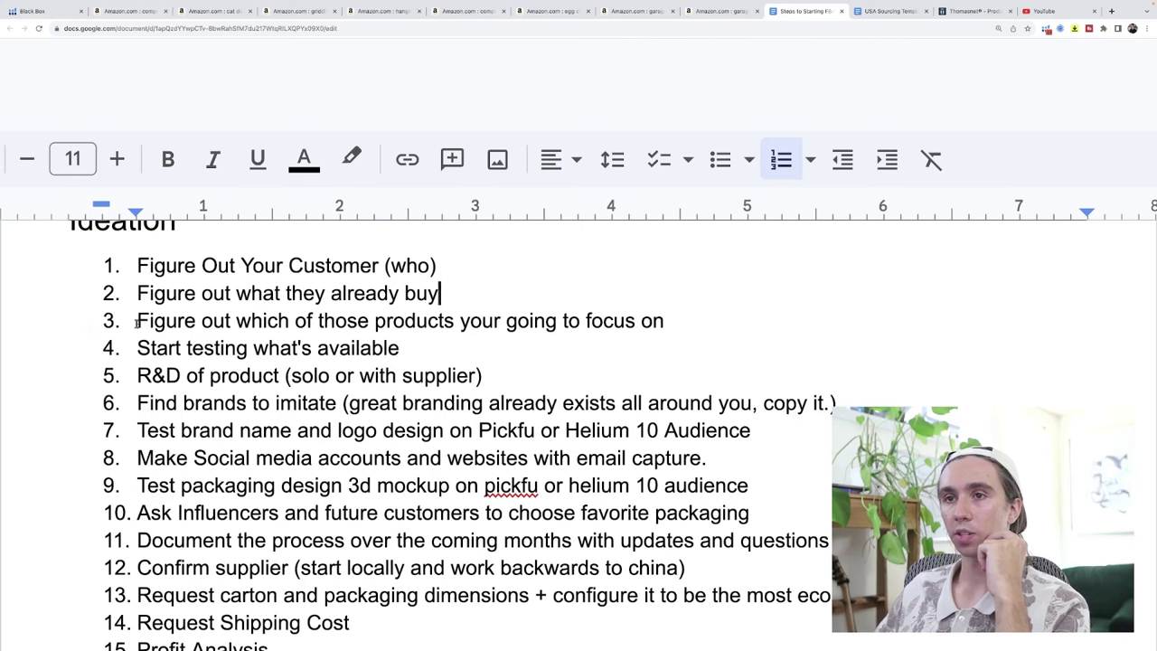
{"action": "left_click_drag", "start_coordinate": [135, 323], "coordinate": [731, 323]}
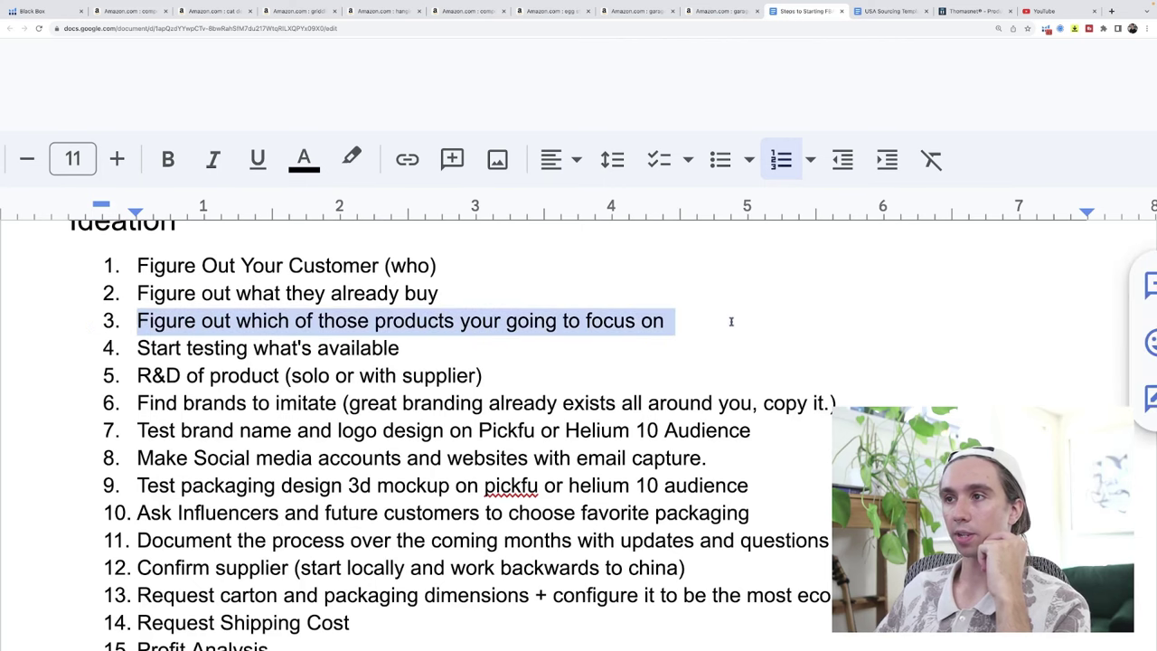
Step: Revisit the earlier product searches and examine the prices and reviews of the first "hanging pot" listings
{"action": "left_click", "coordinate": [127, 12]}
{"action": "left_click", "coordinate": [207, 14]}
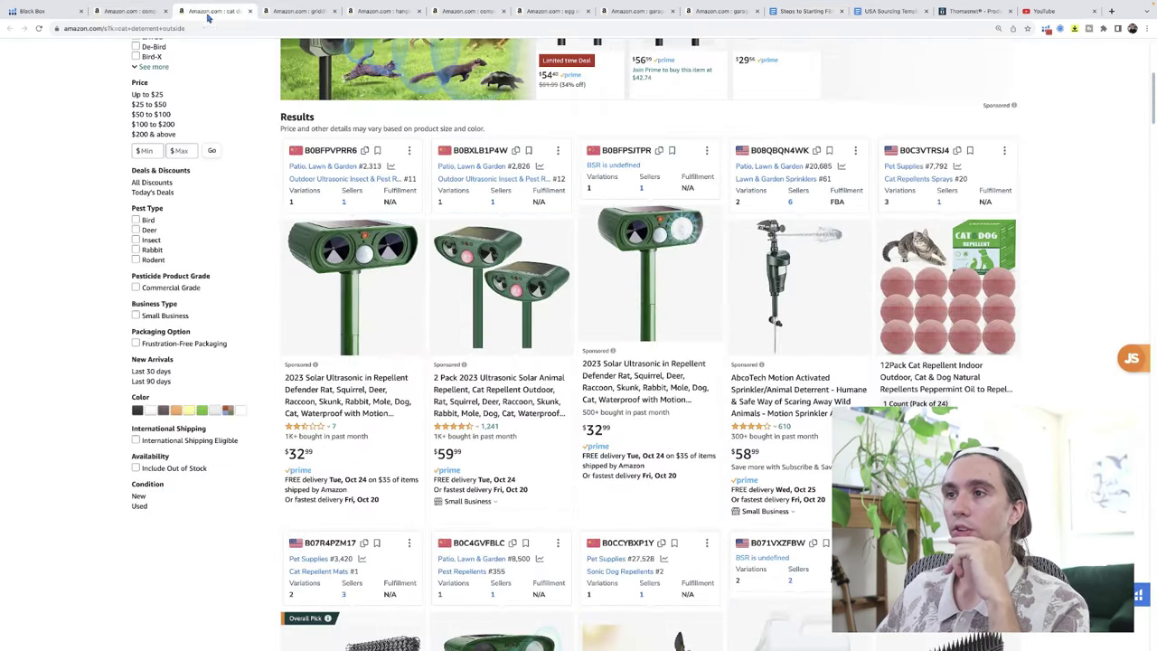
{"action": "left_click", "coordinate": [301, 13]}
{"action": "left_click", "coordinate": [384, 13]}
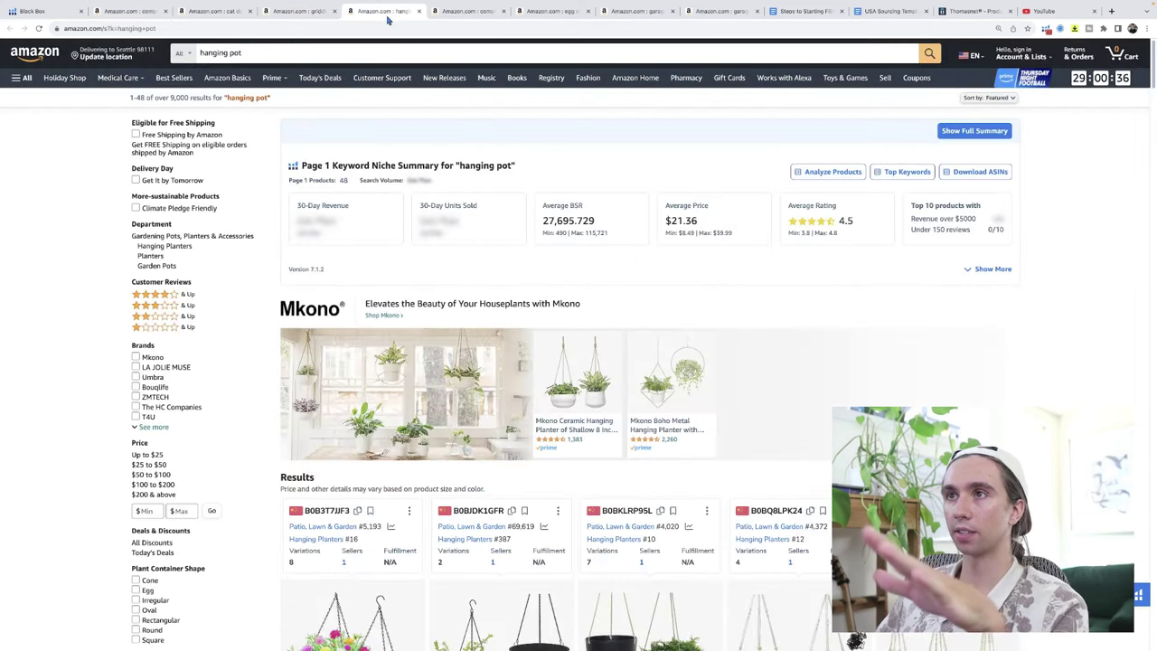
{"action": "scroll", "coordinate": [416, 103], "scroll_direction": "down", "scroll_amount": 5}
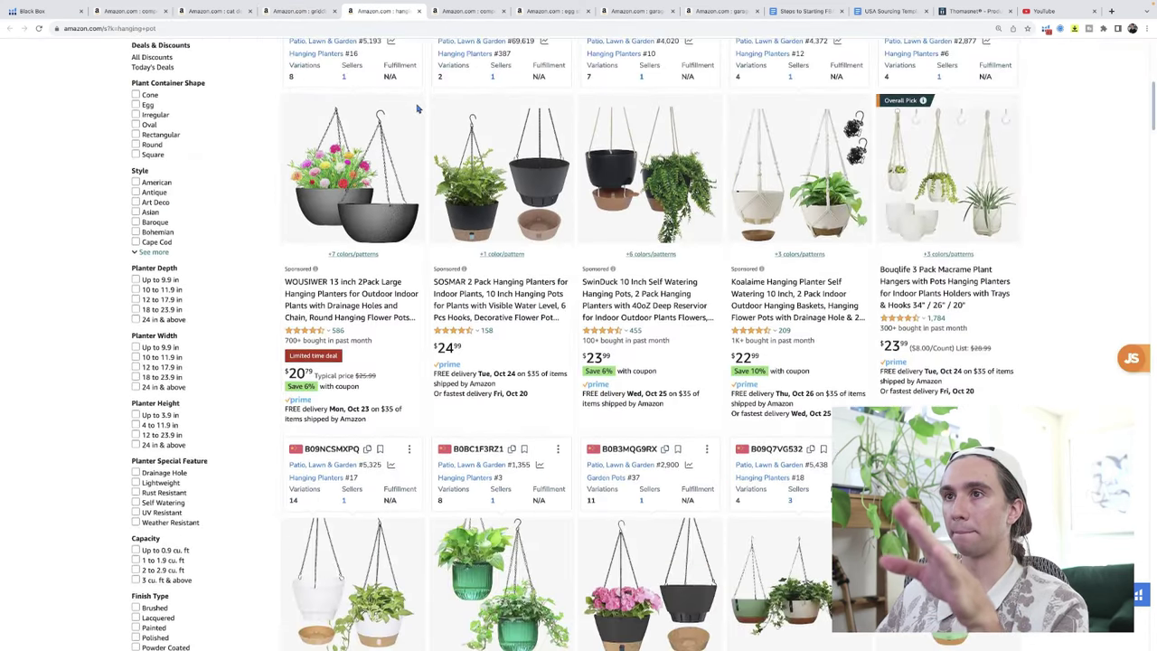
{"action": "scroll", "coordinate": [415, 106], "scroll_direction": "up", "scroll_amount": 10}
Step: Preview the "compost spreader" search results and their niche summary
{"action": "left_click", "coordinate": [467, 32]}
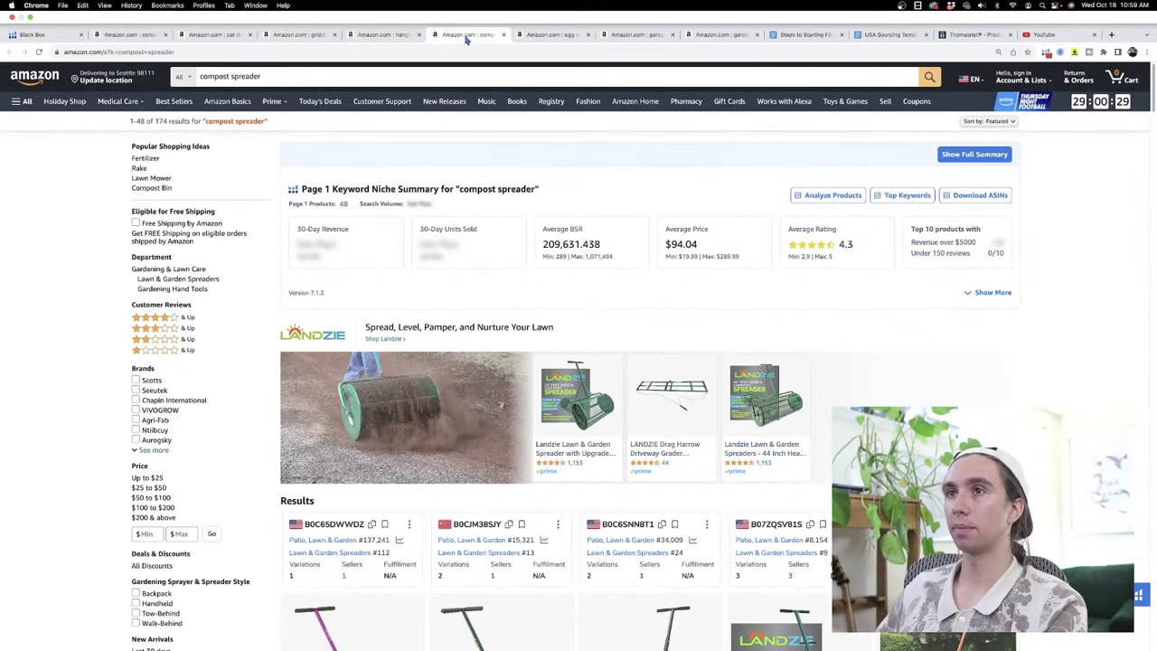
{"action": "scroll", "coordinate": [469, 113], "scroll_direction": "down", "scroll_amount": 2}
{"action": "scroll", "coordinate": [470, 113], "scroll_direction": "down", "scroll_amount": 2}
{"action": "scroll", "coordinate": [475, 113], "scroll_direction": "up", "scroll_amount": 4}
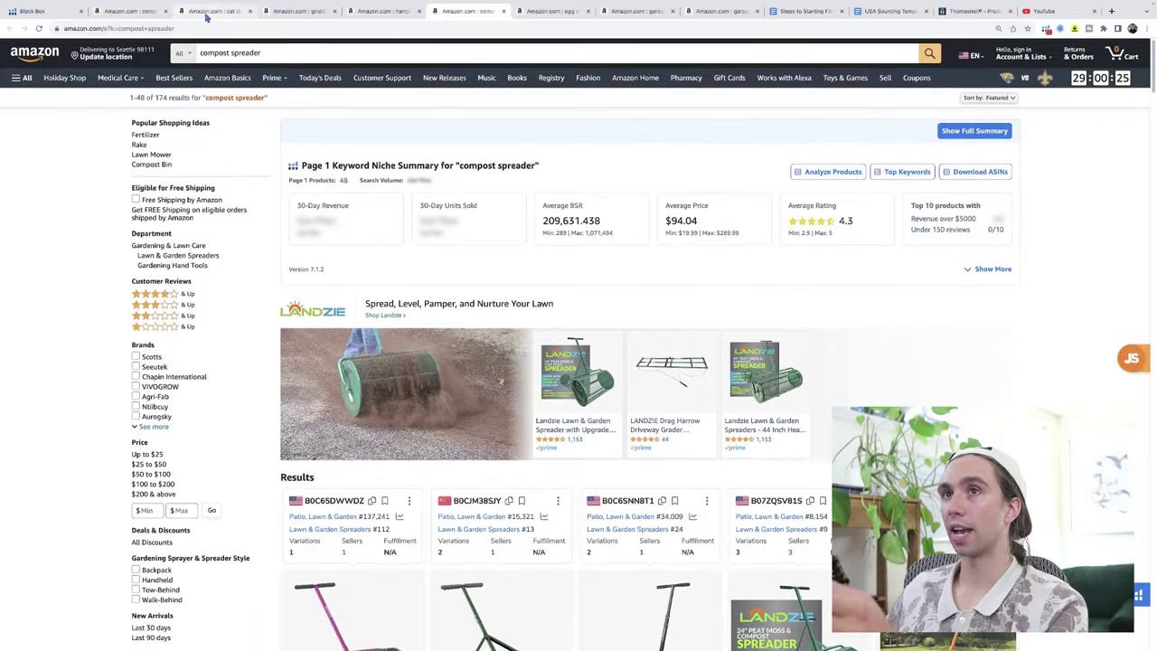
Step: Close every Amazon search tab except "compost bins outdoor garden" and "compost spreader"
{"action": "left_click", "coordinate": [250, 11]}
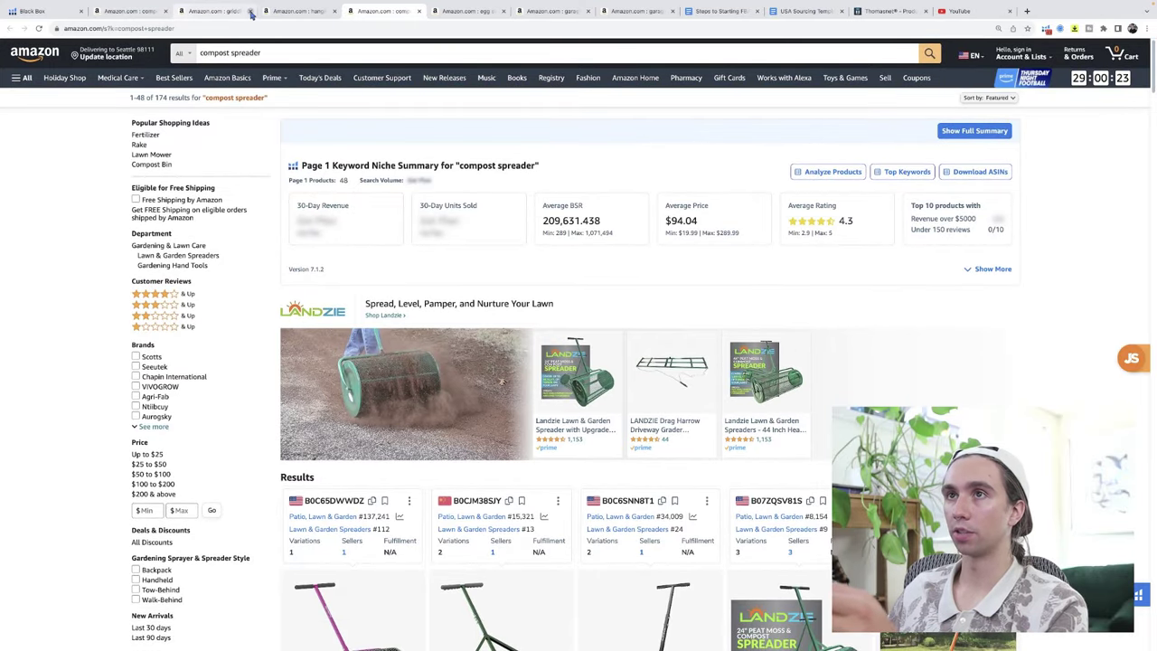
{"action": "left_click", "coordinate": [251, 11]}
{"action": "left_click", "coordinate": [250, 11]}
{"action": "left_click", "coordinate": [334, 12]}
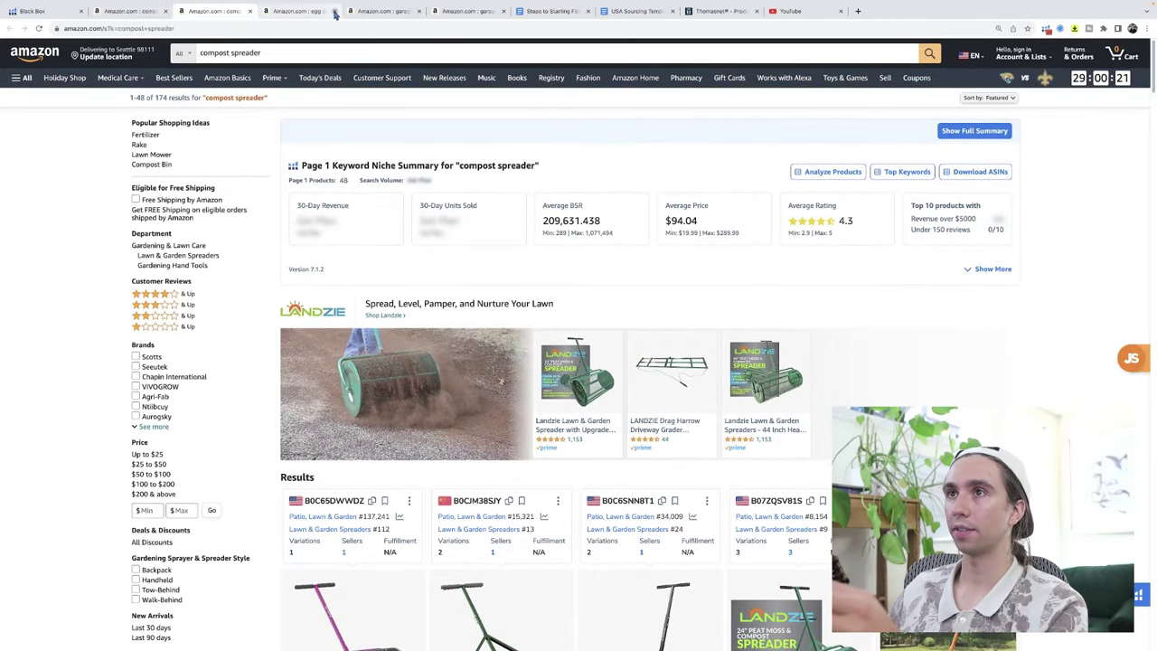
{"action": "left_click", "coordinate": [335, 12]}
{"action": "left_click", "coordinate": [336, 12]}
Step: Examine the designs, prices and monthly purchases of the first compost spreader listings, comparing them with the compost bins
{"action": "scroll", "coordinate": [588, 147], "scroll_direction": "down", "scroll_amount": 3}
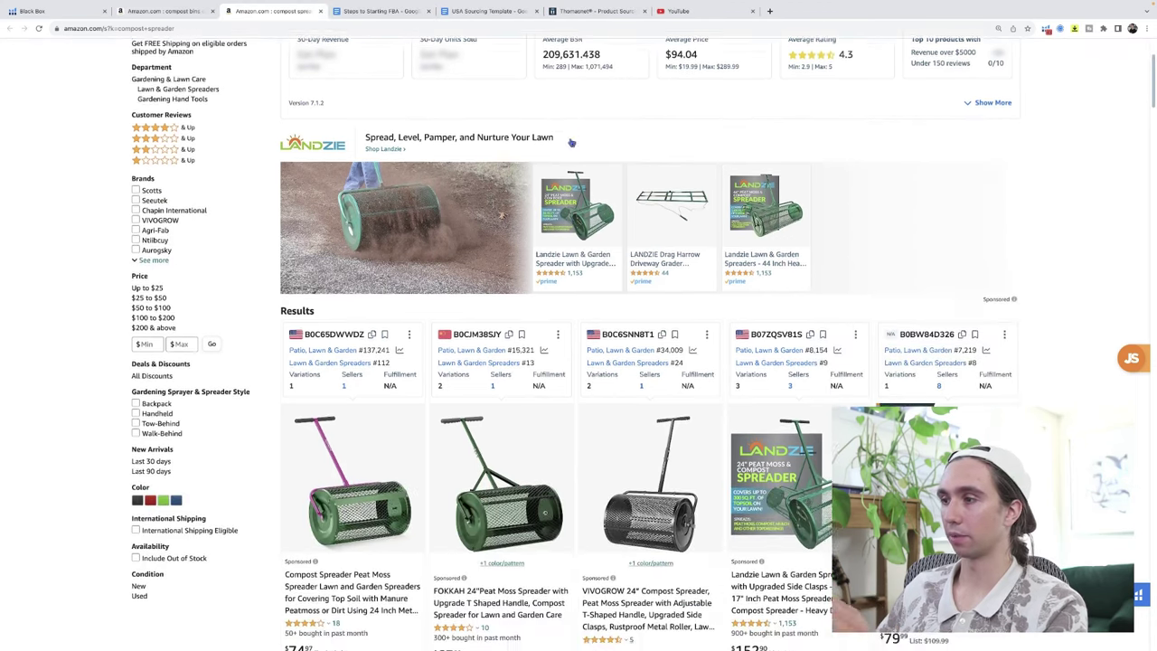
{"action": "scroll", "coordinate": [666, 181], "scroll_direction": "down", "scroll_amount": 1}
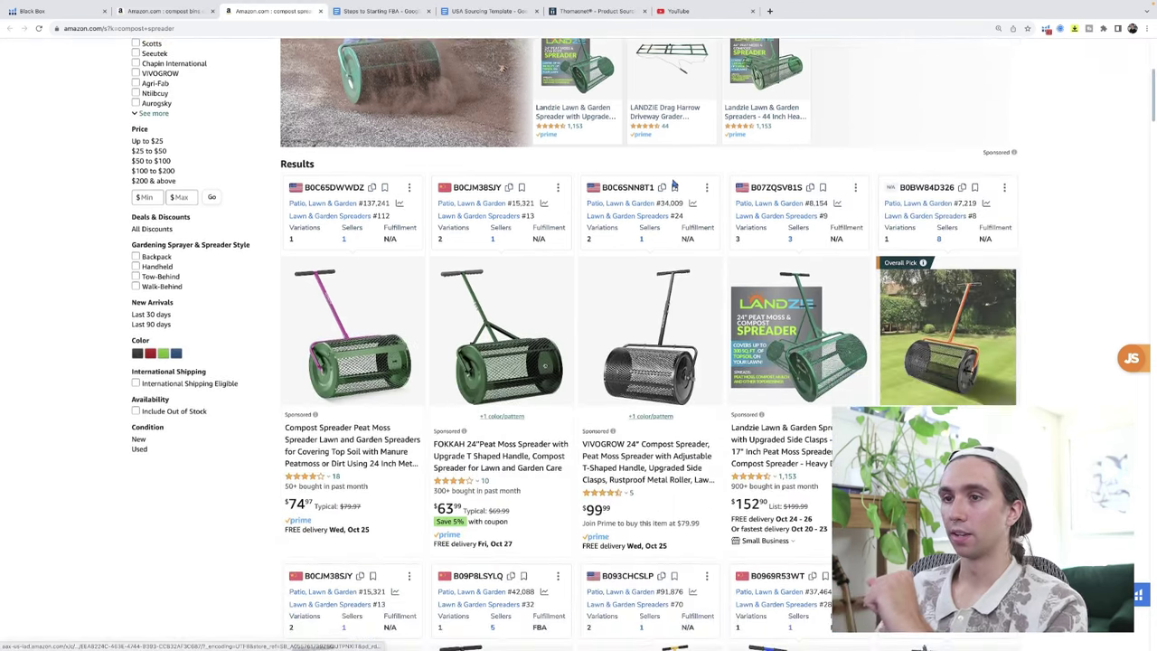
{"action": "left_click", "coordinate": [167, 13]}
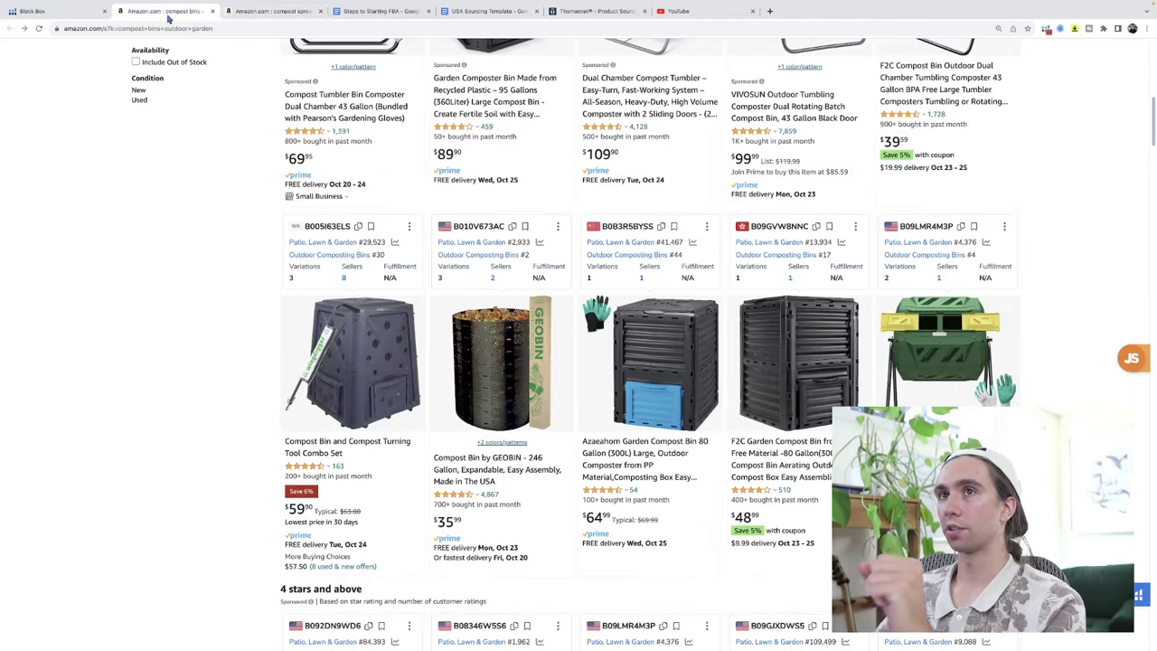
{"action": "left_click", "coordinate": [257, 20]}
{"action": "scroll", "coordinate": [777, 147], "scroll_direction": "down", "scroll_amount": 1}
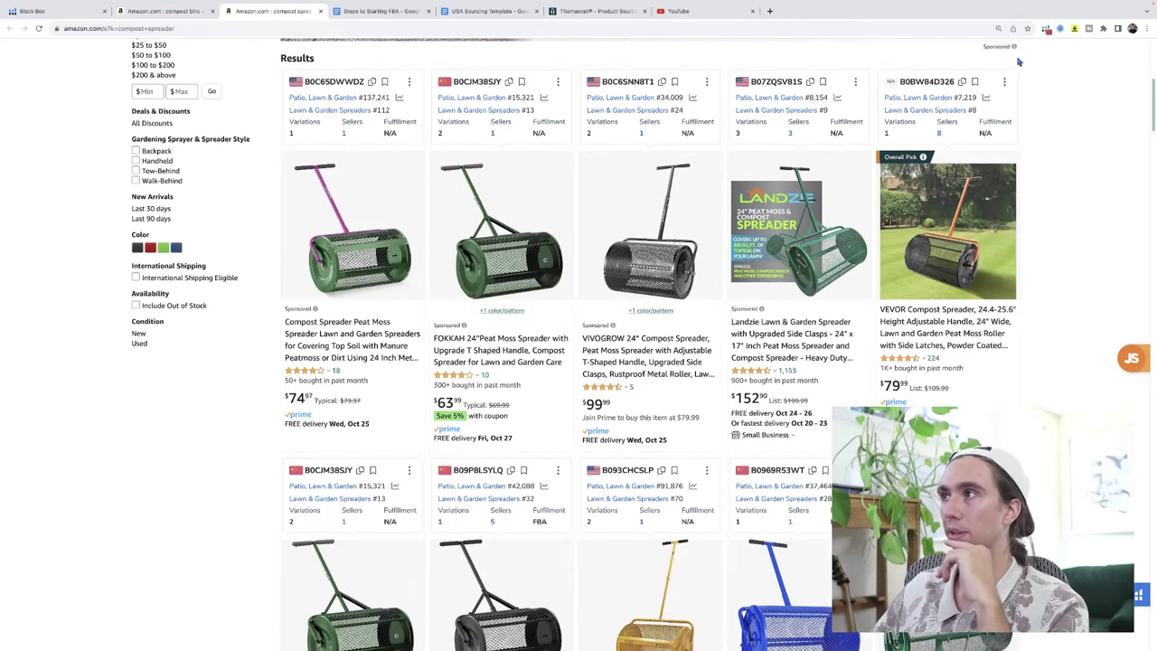
Step: Run Helium 10 Xray on the "compost spreader" results and examine the niche's revenue, prices, sales and individual product previews
{"action": "left_click", "coordinate": [1046, 28]}
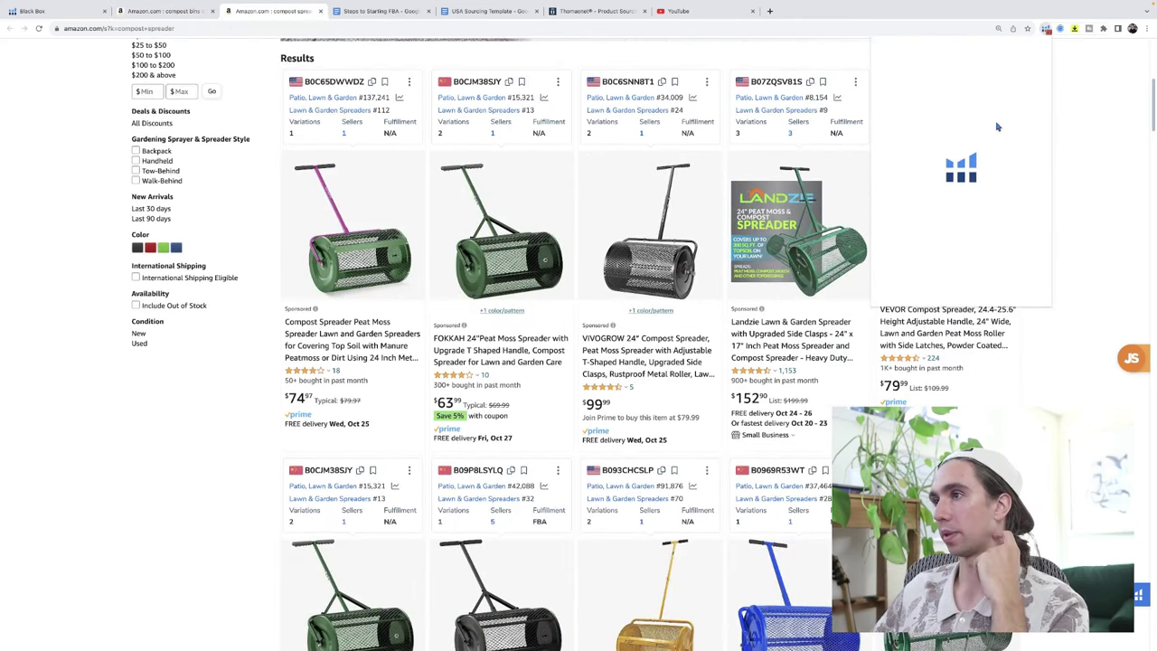
{"action": "left_click", "coordinate": [938, 114]}
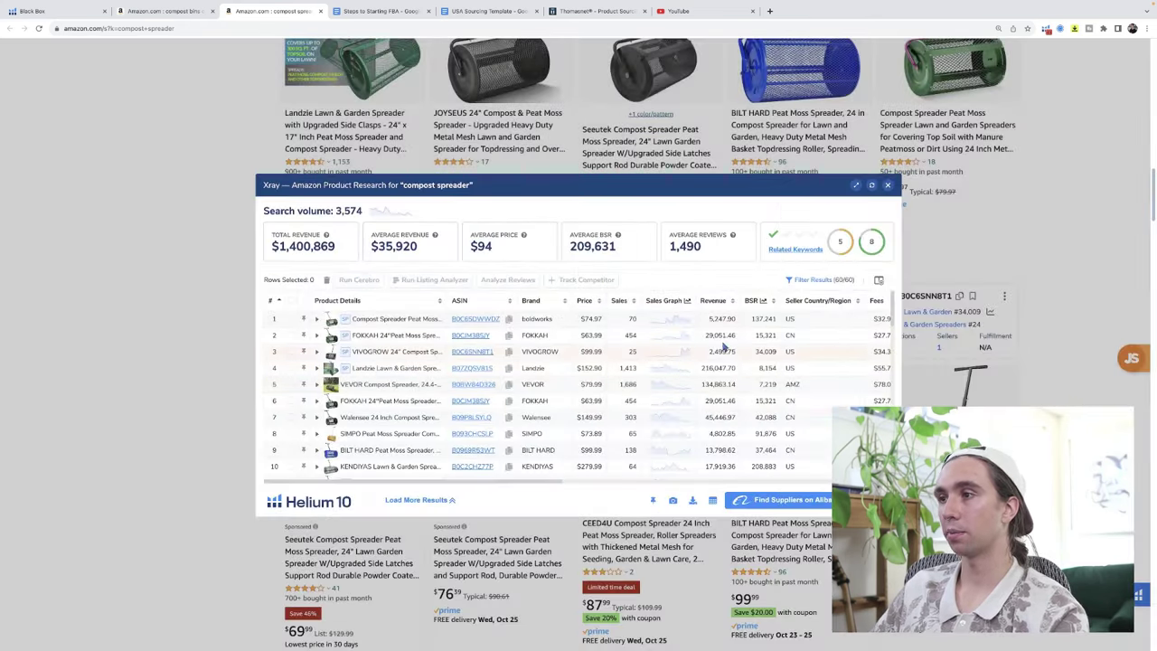
{"action": "mouse_move", "coordinate": [468, 373]}
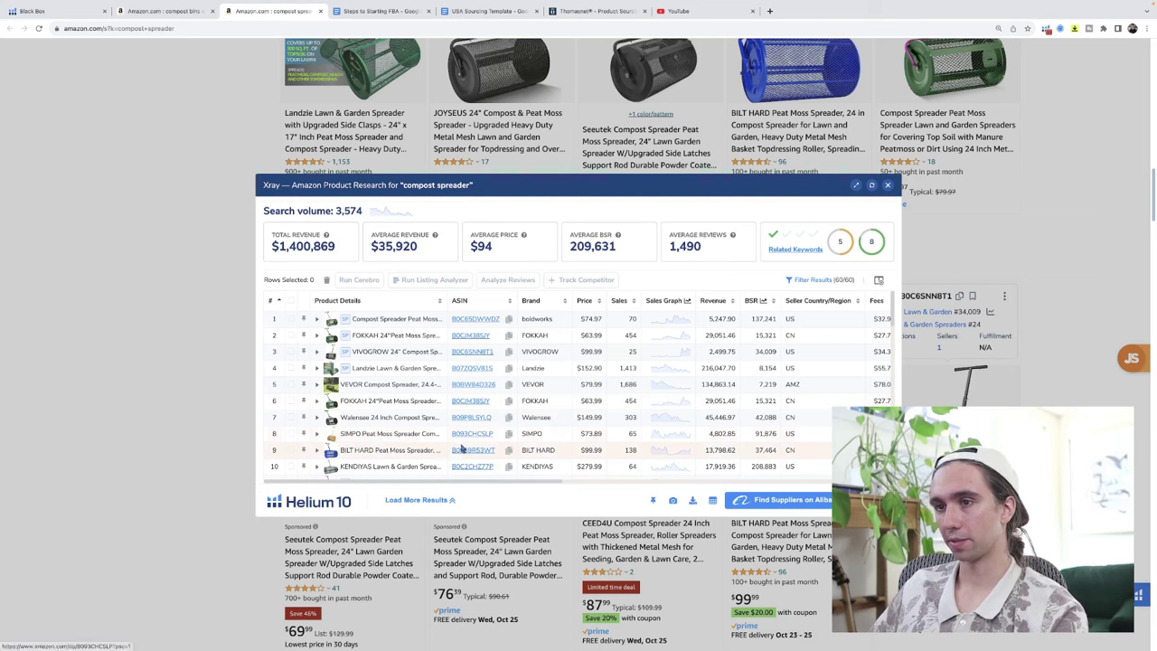
{"action": "mouse_move", "coordinate": [469, 470]}
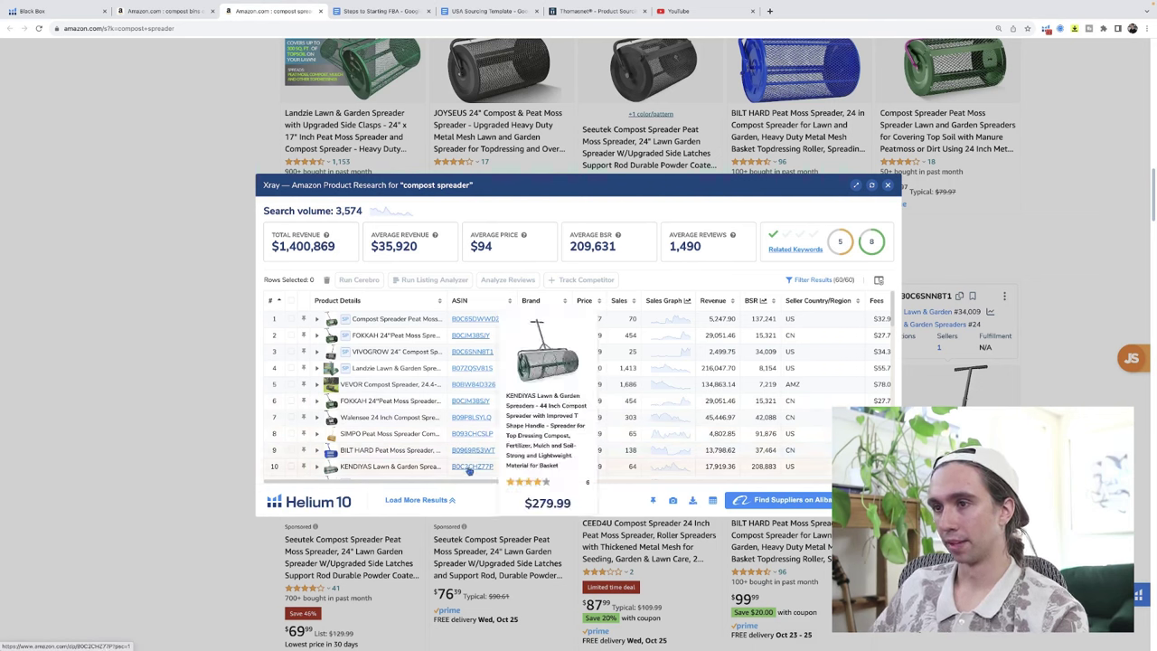
Step: Open the Landzie Lawn & Garden Spreader listing from the Xray table, then return to the compost spreader analysis
{"action": "left_click", "coordinate": [467, 370]}
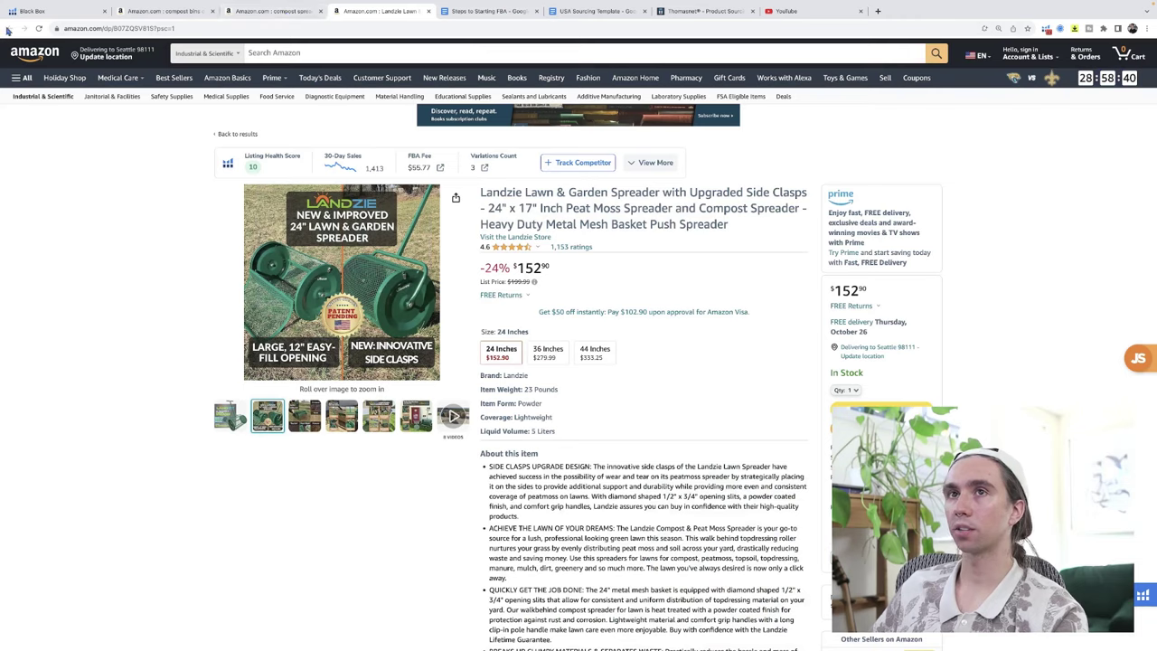
{"action": "left_click", "coordinate": [269, 11]}
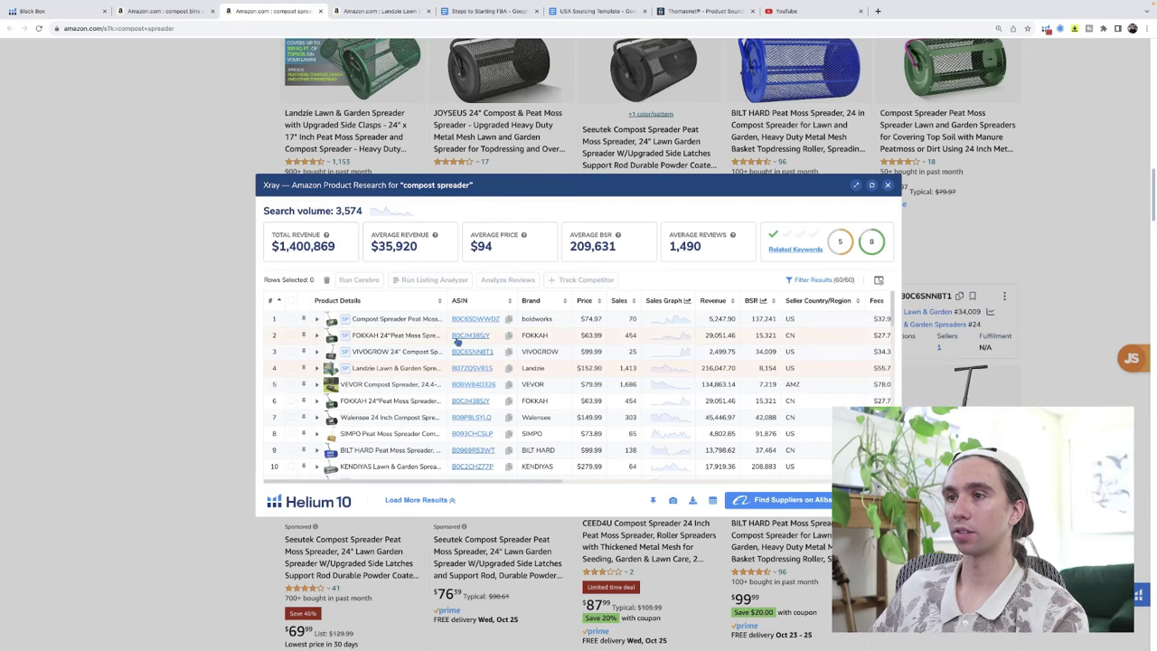
{"action": "mouse_move", "coordinate": [472, 339]}
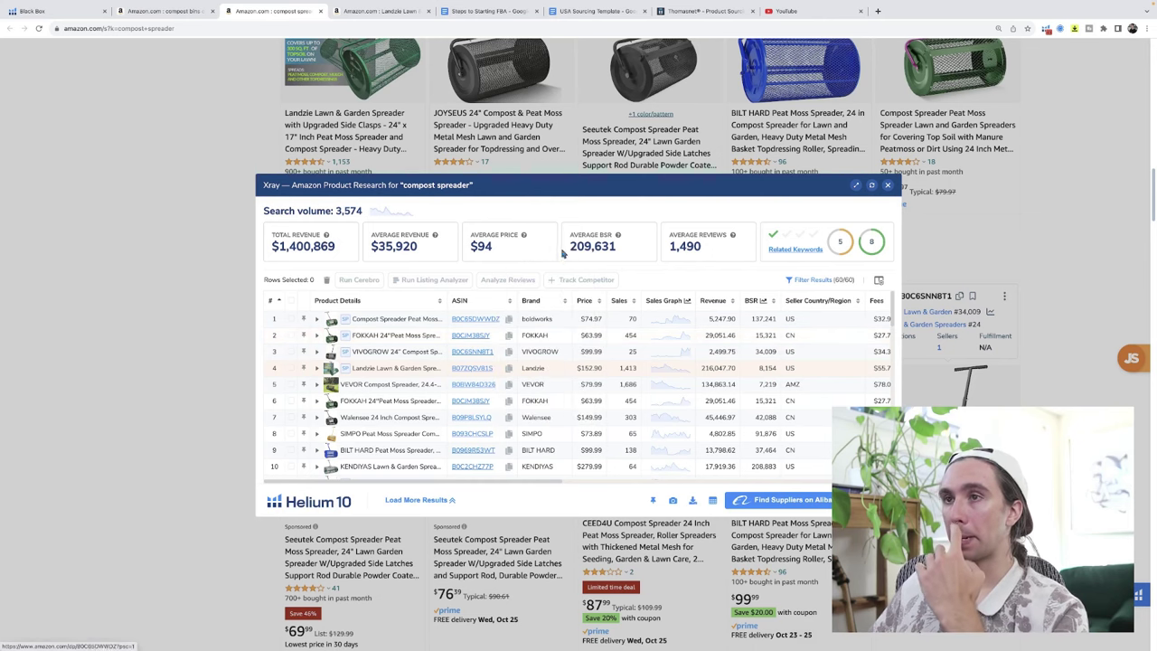
Step: Open the GEOBIN 246 Gallon listing from the "compost bins outdoor garden" results and look over its product images and customer reviews
{"action": "left_click", "coordinate": [163, 11]}
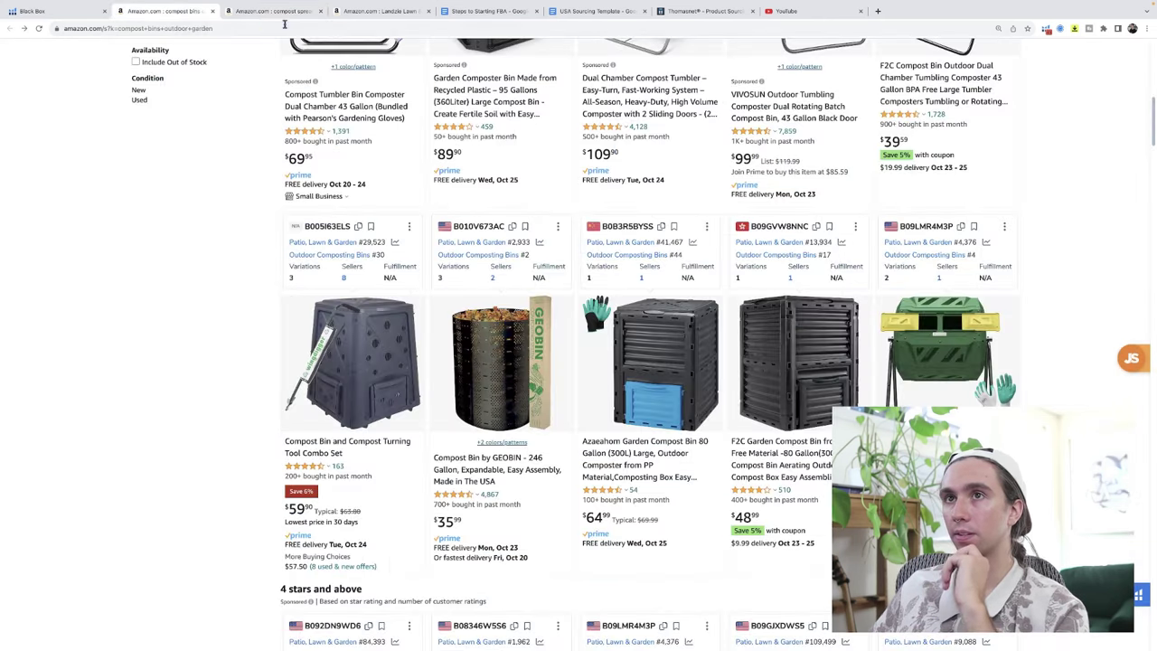
{"action": "scroll", "coordinate": [633, 263], "scroll_direction": "down", "scroll_amount": 2}
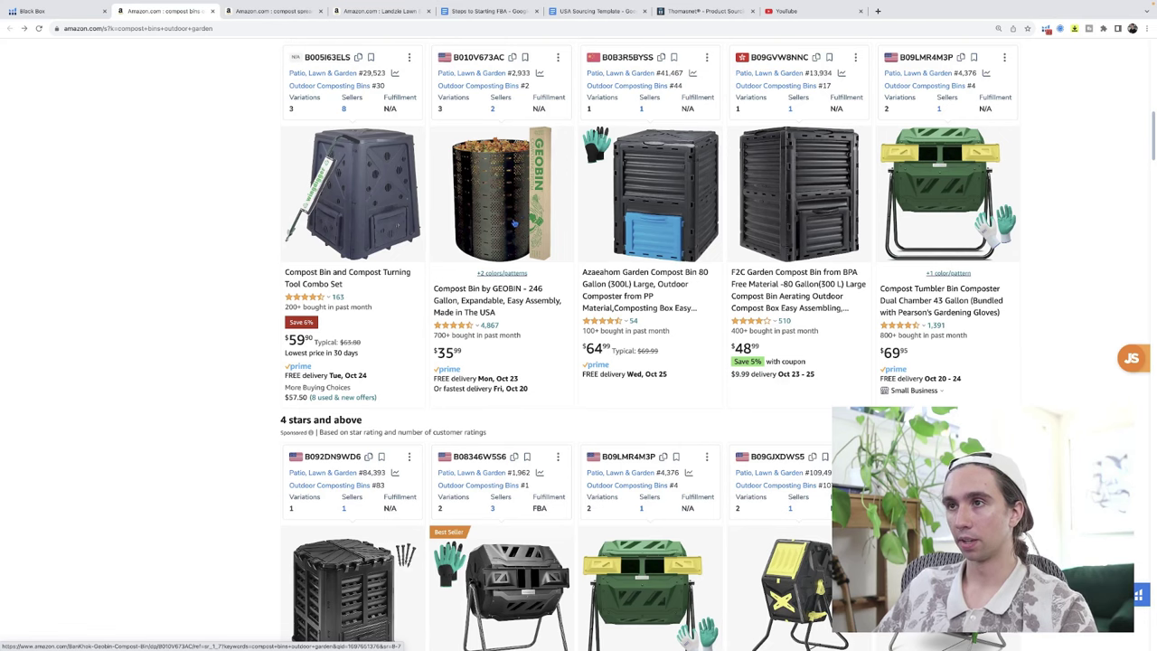
{"action": "left_click", "coordinate": [514, 223]}
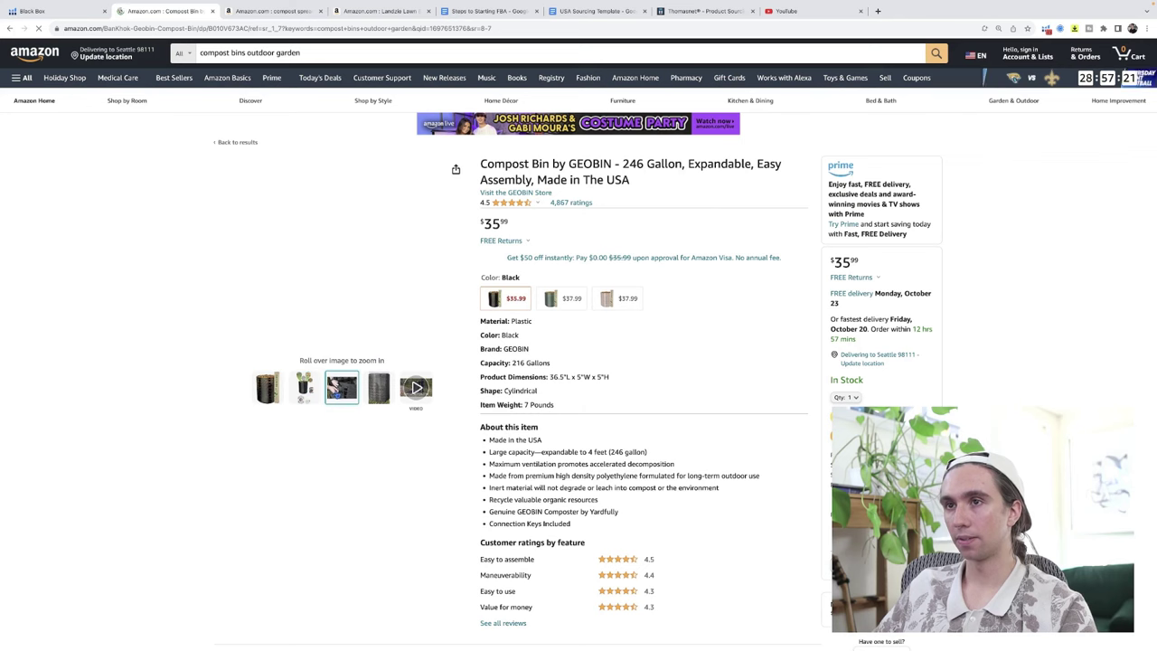
{"action": "mouse_move", "coordinate": [340, 388]}
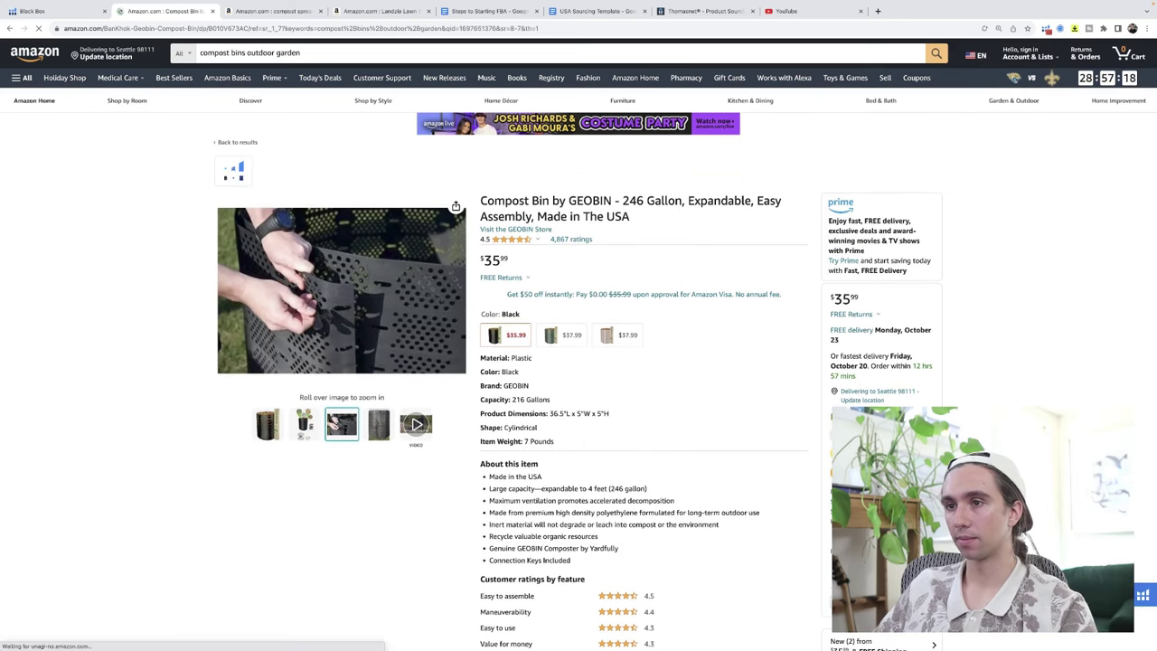
{"action": "mouse_move", "coordinate": [379, 437]}
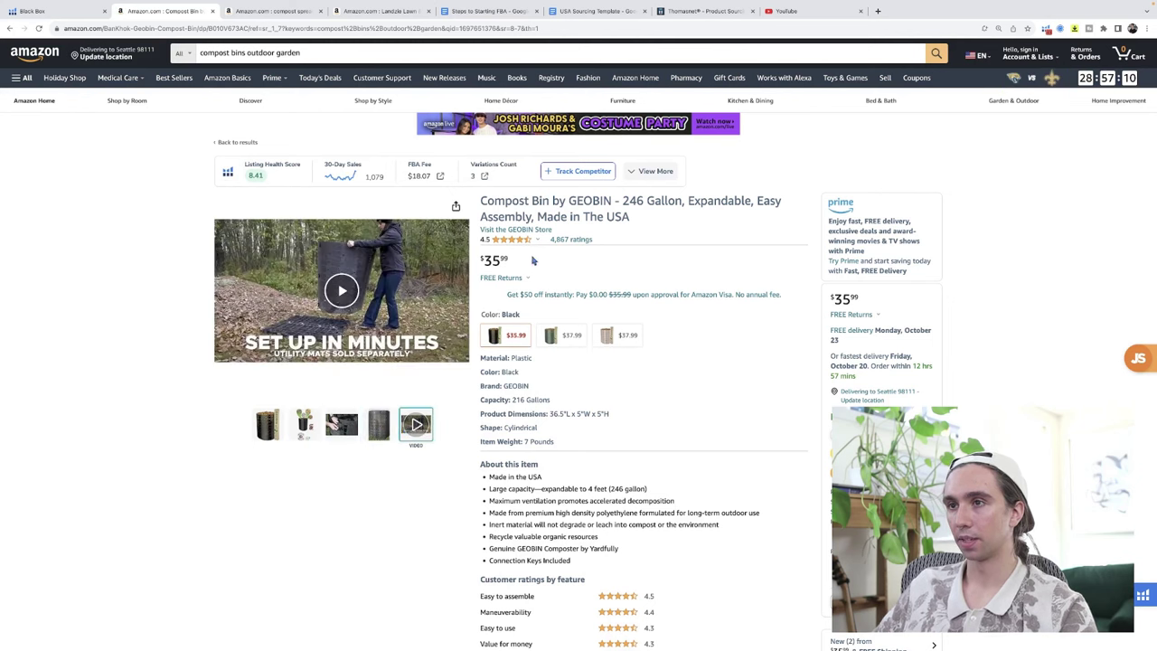
{"action": "left_click", "coordinate": [562, 242]}
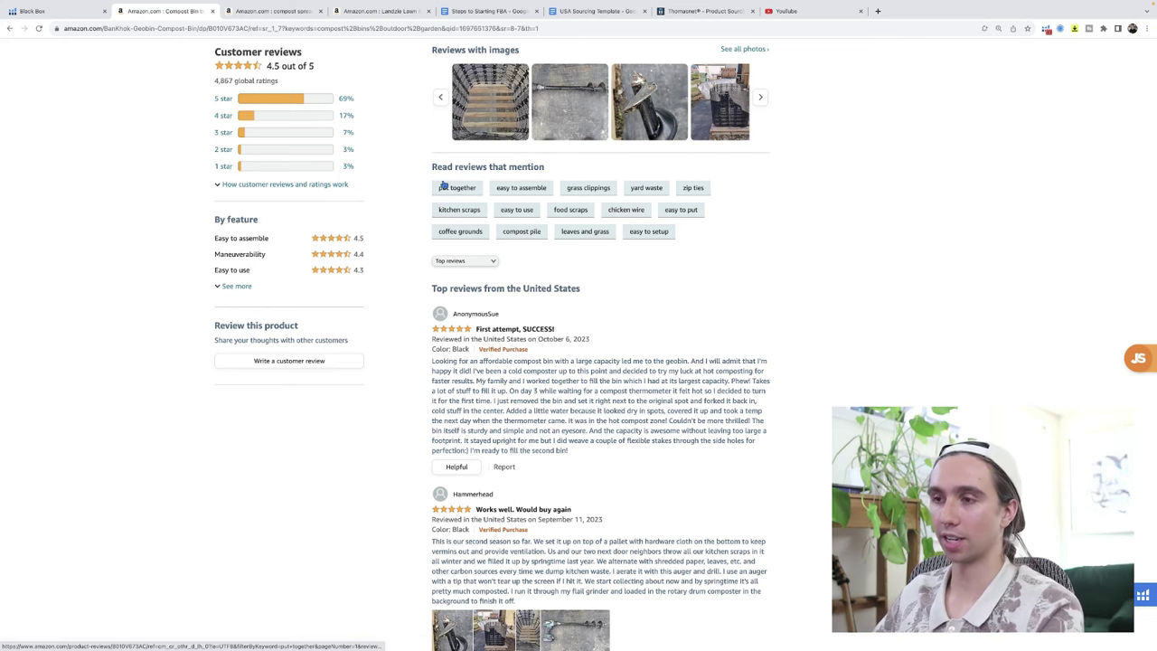
{"action": "scroll", "coordinate": [778, 331], "scroll_direction": "down", "scroll_amount": 2}
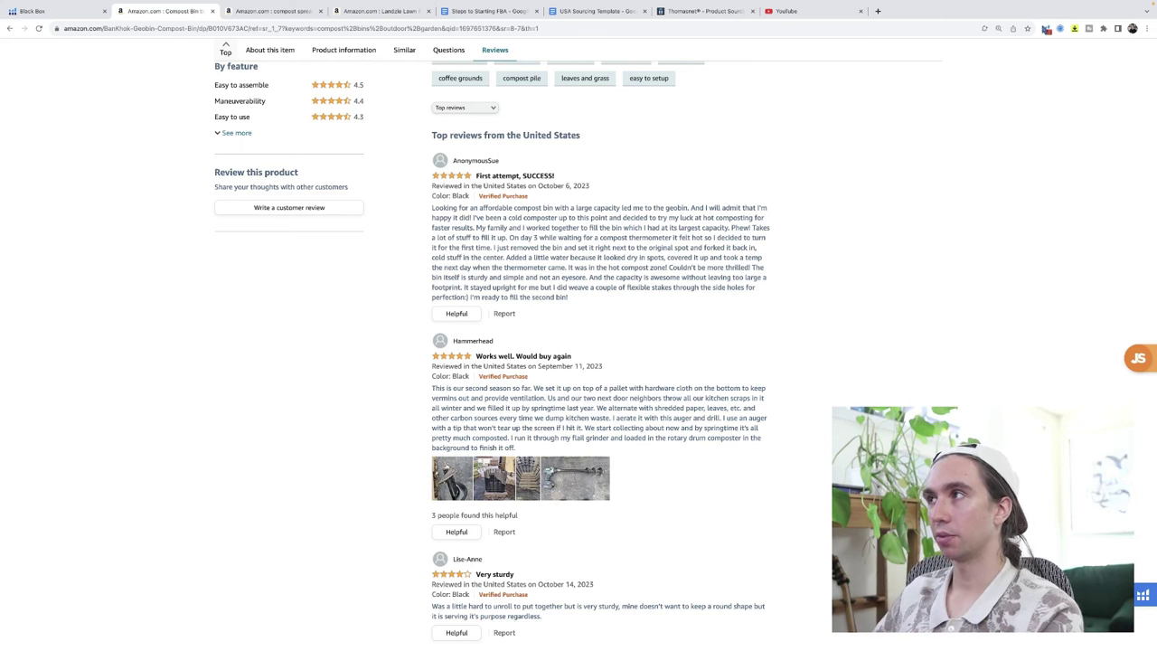
Step: Run Helium 10 Review Insights on the GEOBIN compost bin and show its review analysis by keyword phrase
{"action": "left_click", "coordinate": [1045, 28]}
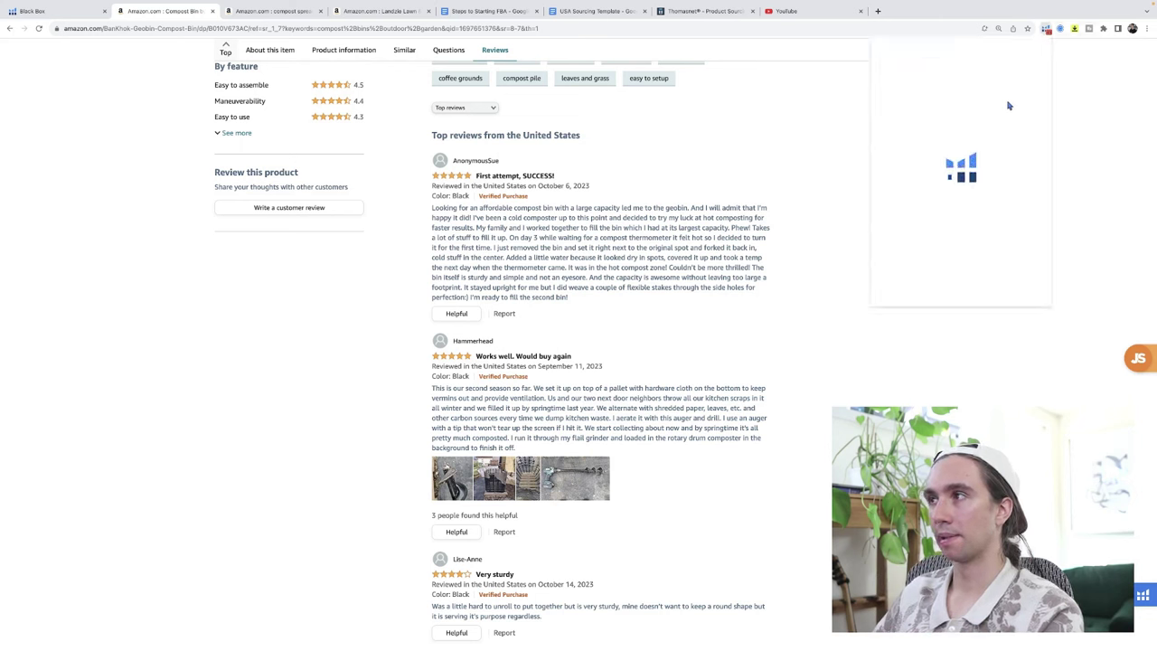
{"action": "left_click", "coordinate": [962, 221]}
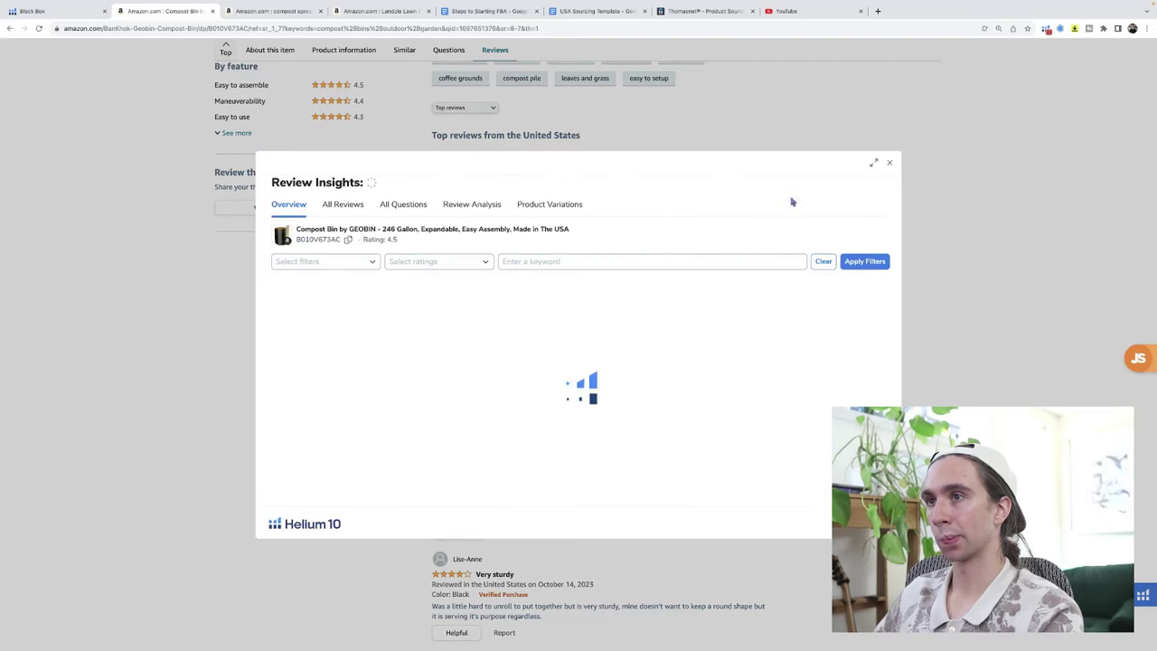
{"action": "left_click", "coordinate": [484, 207]}
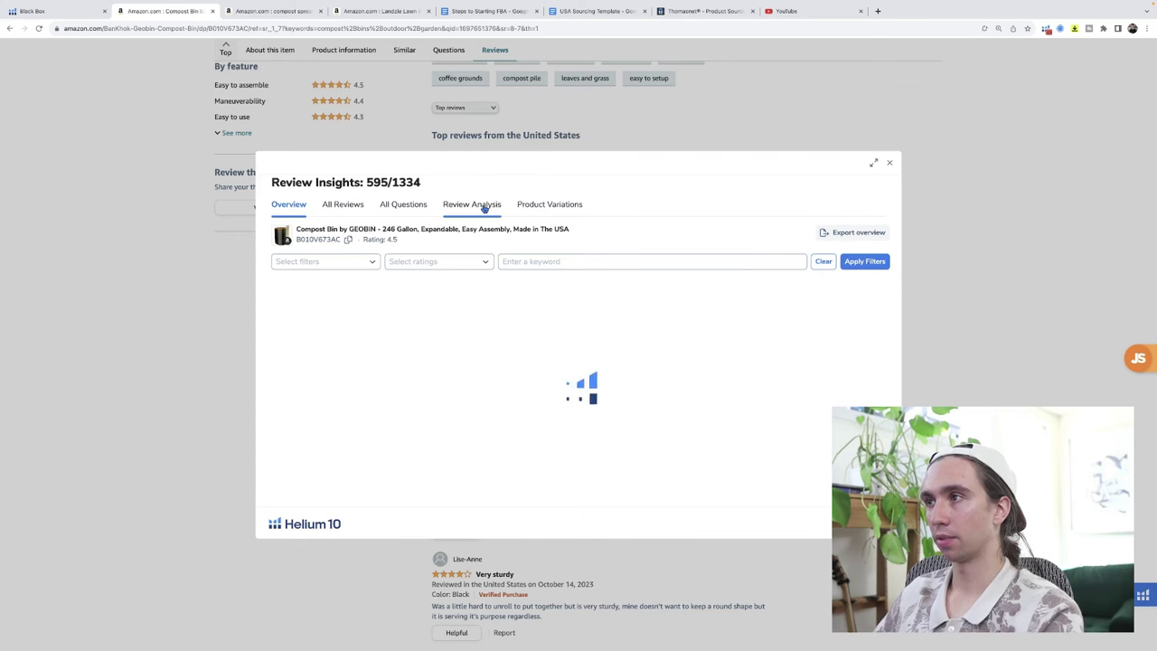
{"action": "left_click", "coordinate": [486, 208]}
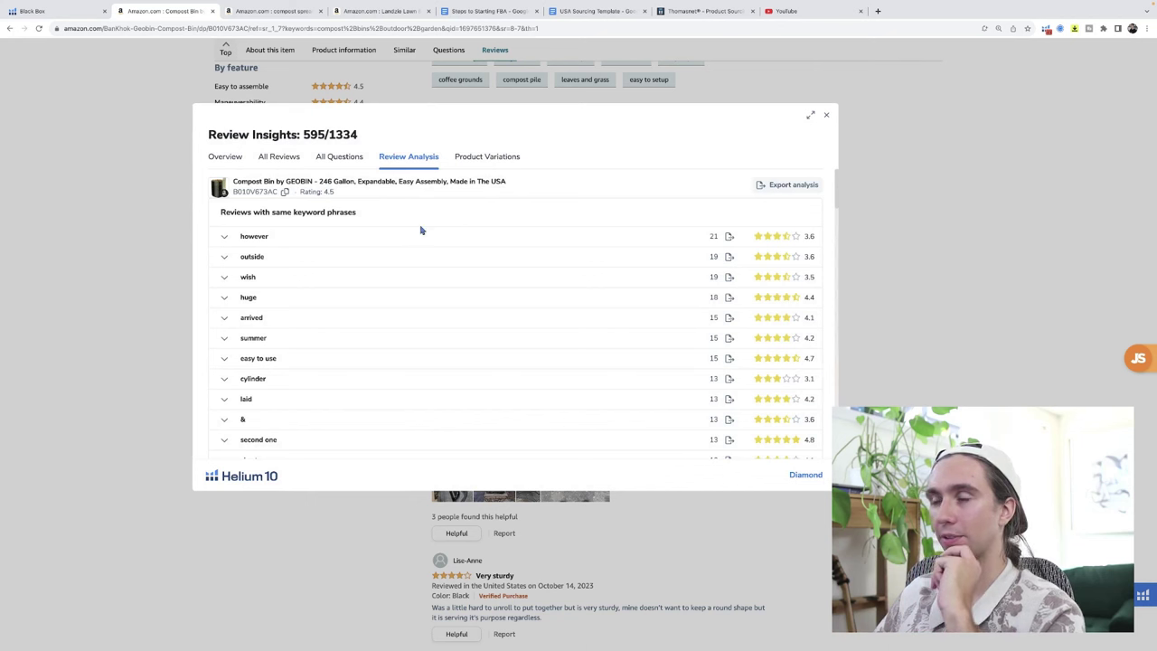
Step: Read the reviews grouped under the keyword "however" for complaints about the GEOBIN bin, and close Review Insights
{"action": "left_click", "coordinate": [384, 241]}
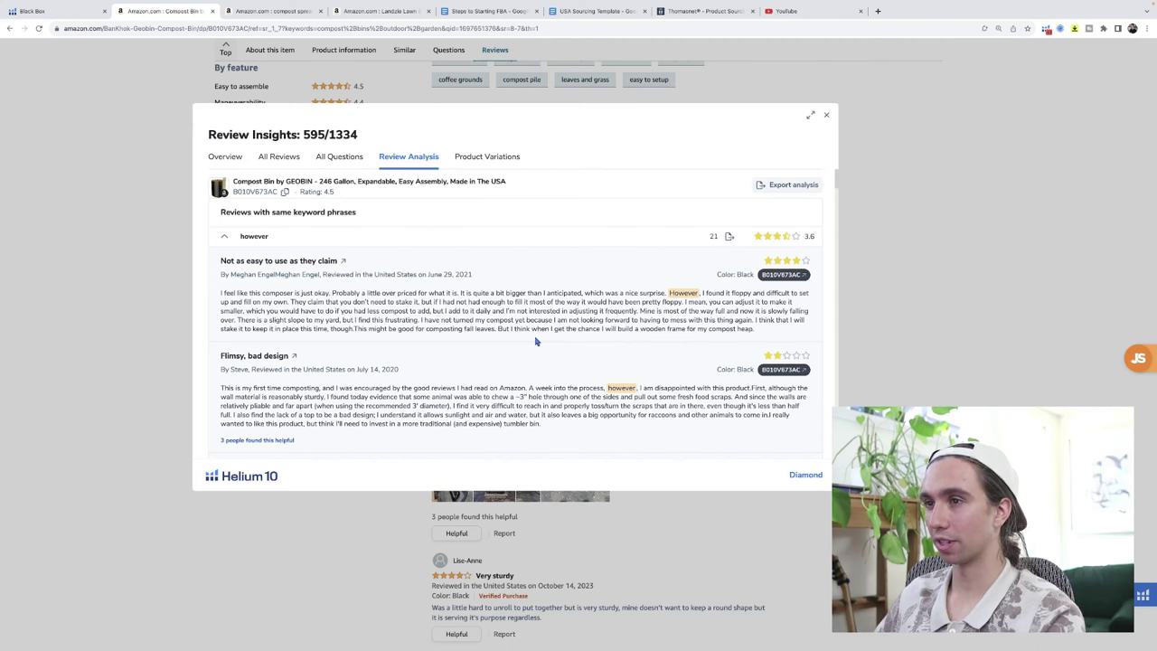
{"action": "scroll", "coordinate": [535, 341], "scroll_direction": "down", "scroll_amount": 2}
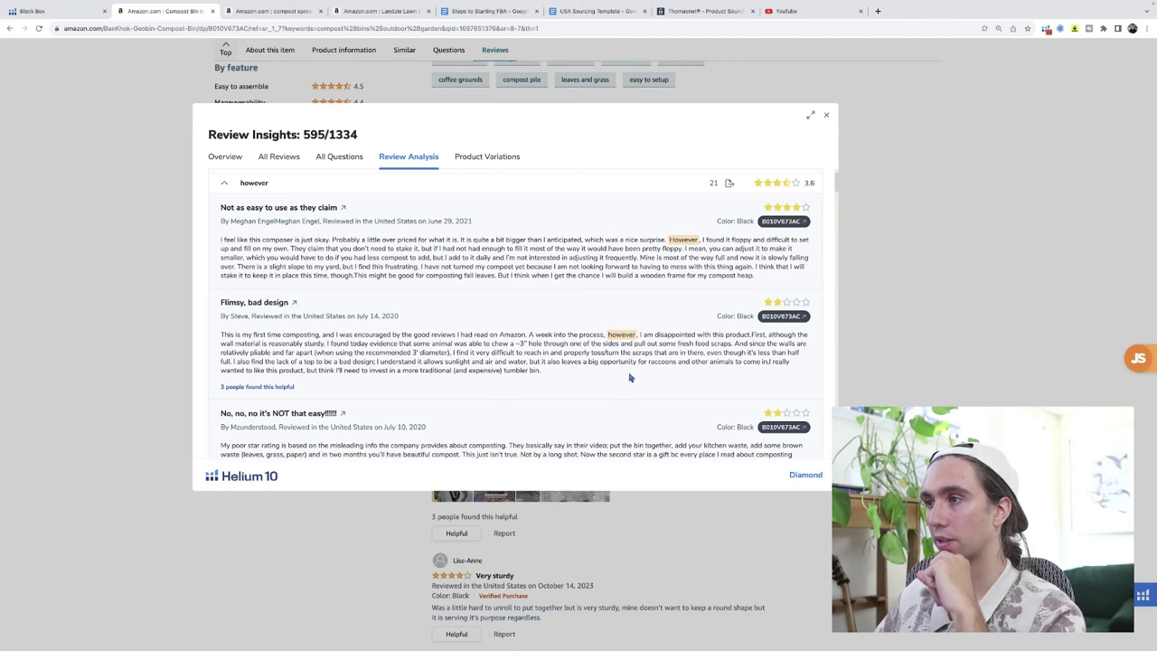
{"action": "scroll", "coordinate": [566, 385], "scroll_direction": "down", "scroll_amount": 3}
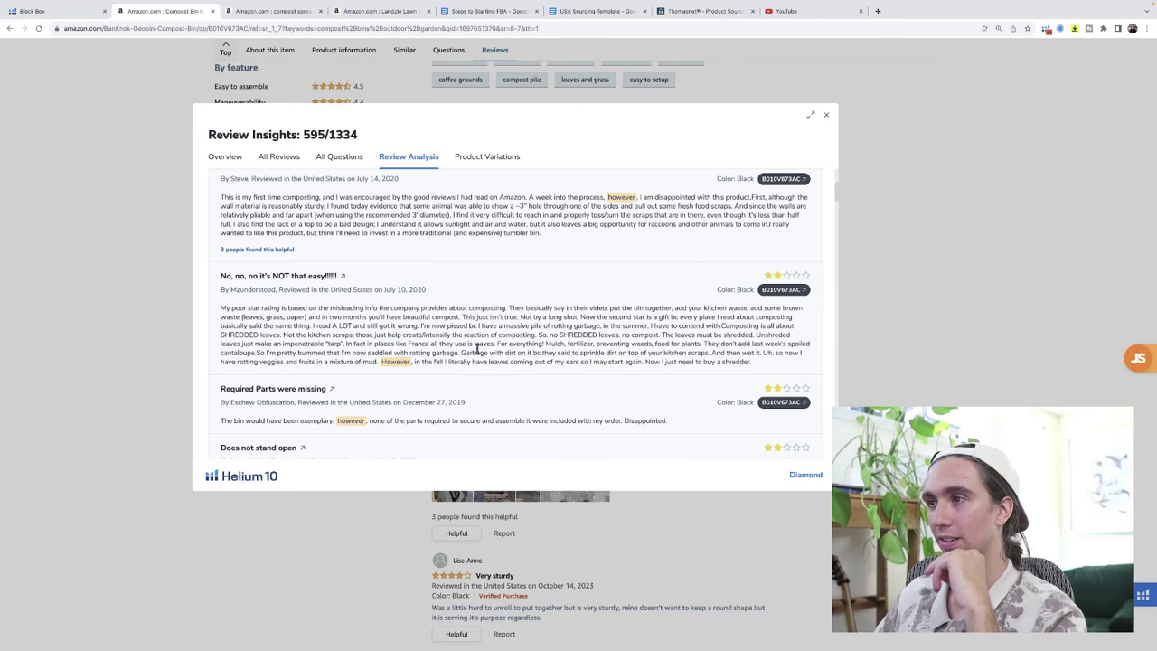
{"action": "scroll", "coordinate": [476, 348], "scroll_direction": "down", "scroll_amount": 1}
{"action": "scroll", "coordinate": [478, 354], "scroll_direction": "down", "scroll_amount": 1}
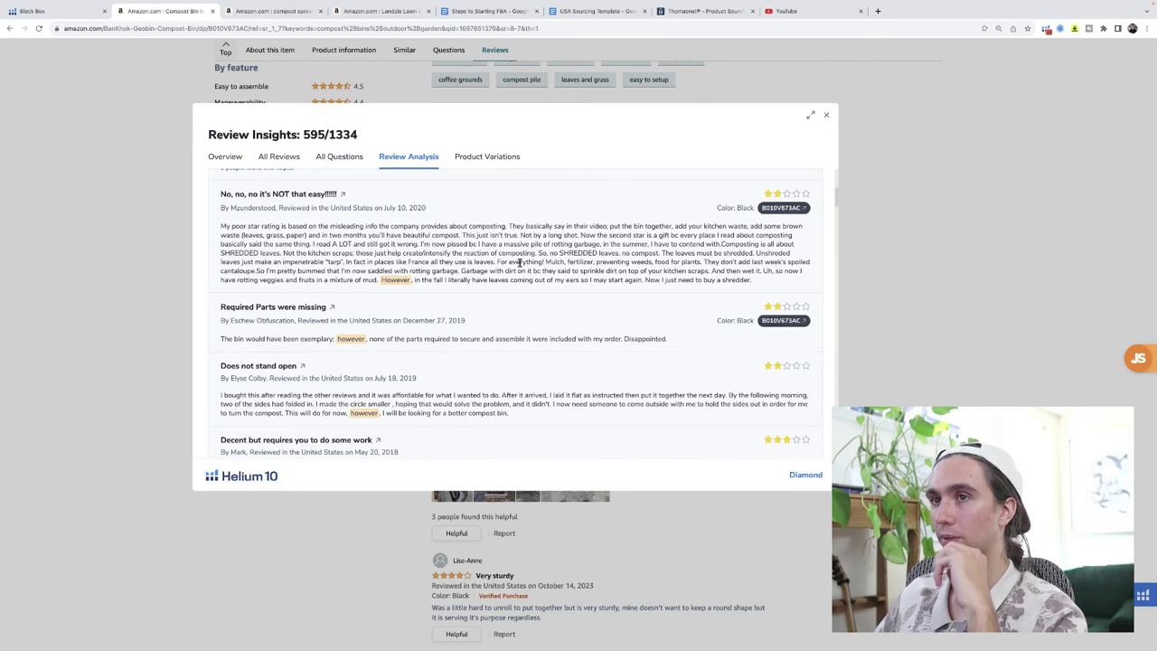
{"action": "scroll", "coordinate": [519, 262], "scroll_direction": "down", "scroll_amount": 1}
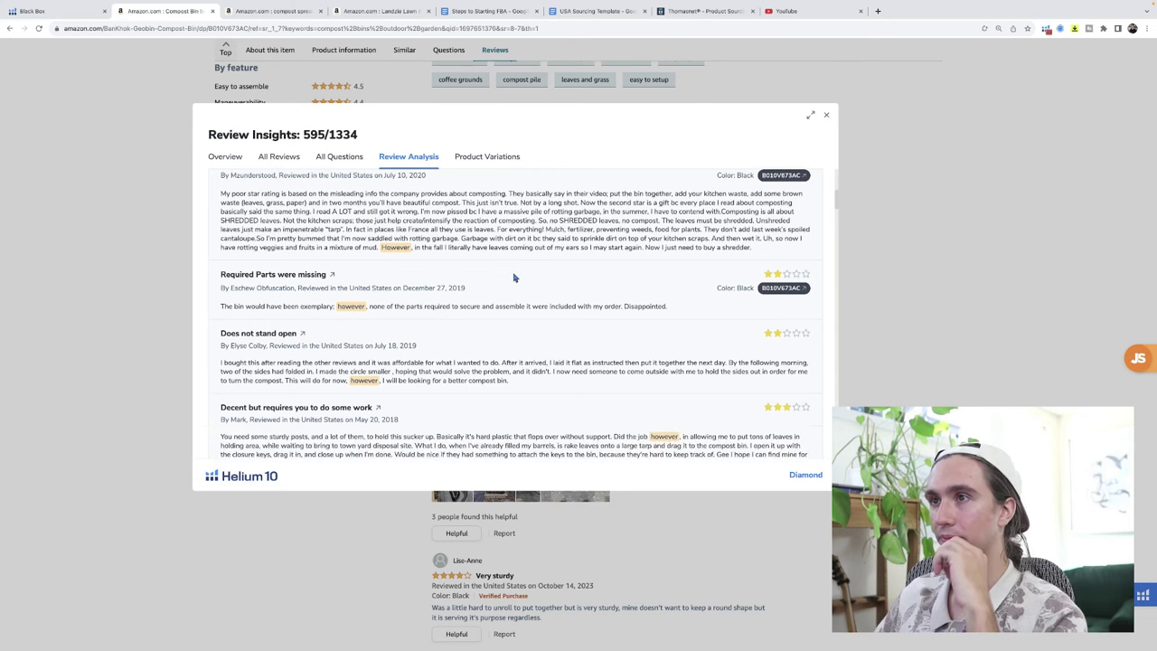
{"action": "scroll", "coordinate": [520, 261], "scroll_direction": "up", "scroll_amount": 1}
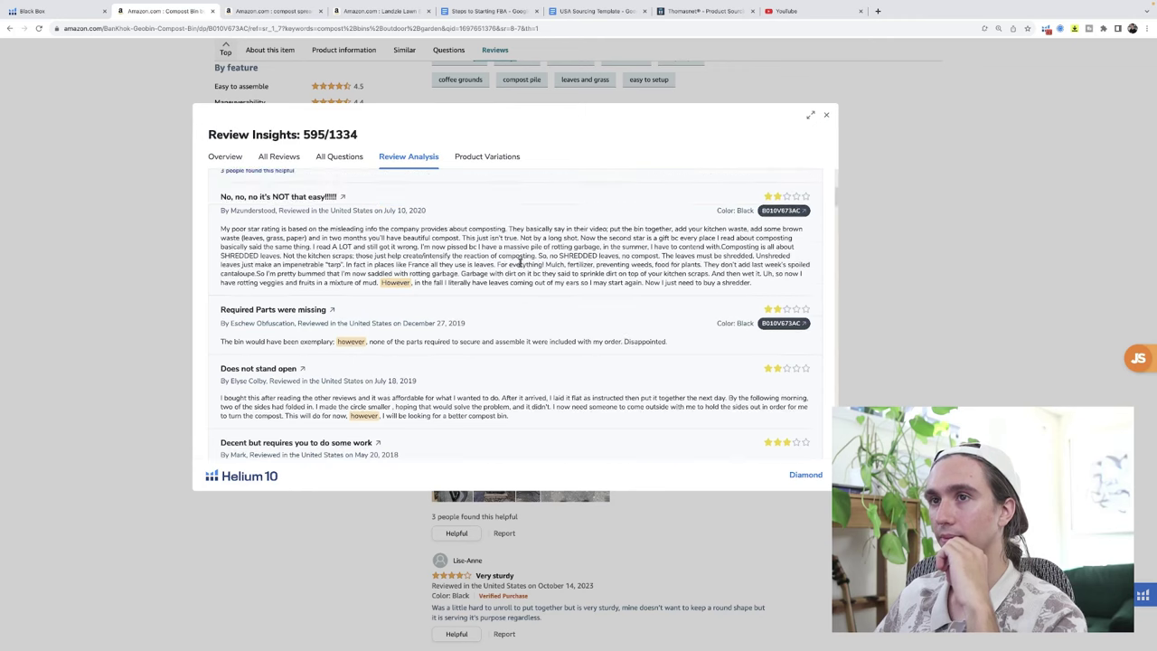
{"action": "scroll", "coordinate": [510, 276], "scroll_direction": "down", "scroll_amount": 1}
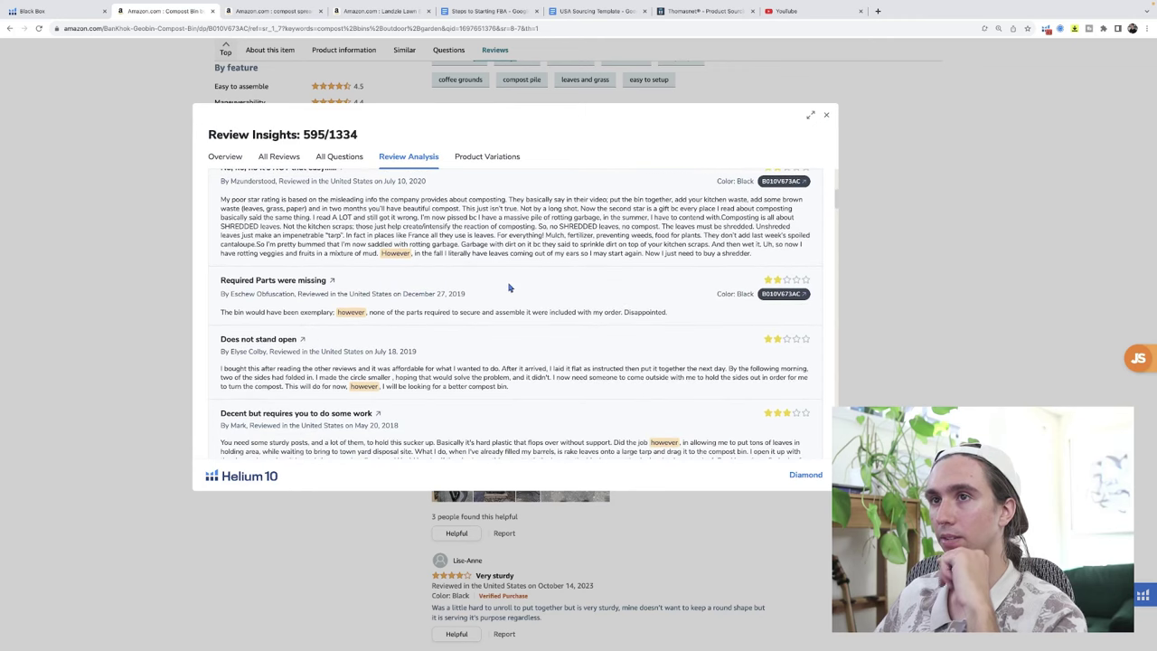
{"action": "scroll", "coordinate": [509, 288], "scroll_direction": "down", "scroll_amount": 2}
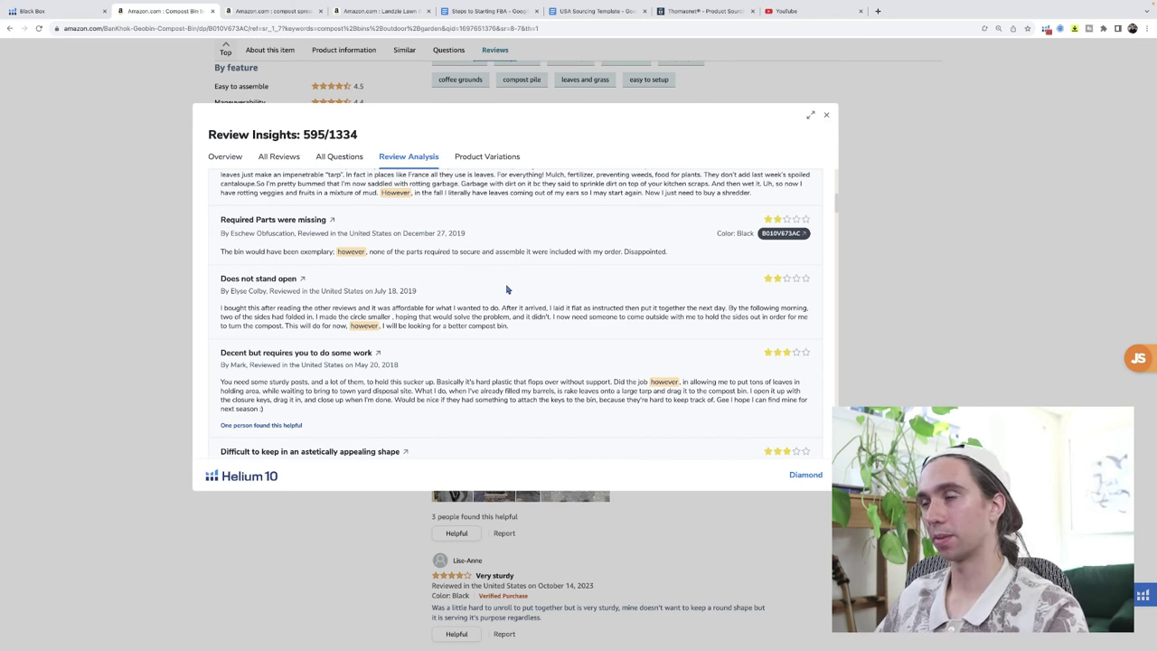
{"action": "scroll", "coordinate": [583, 241], "scroll_direction": "down", "scroll_amount": 4}
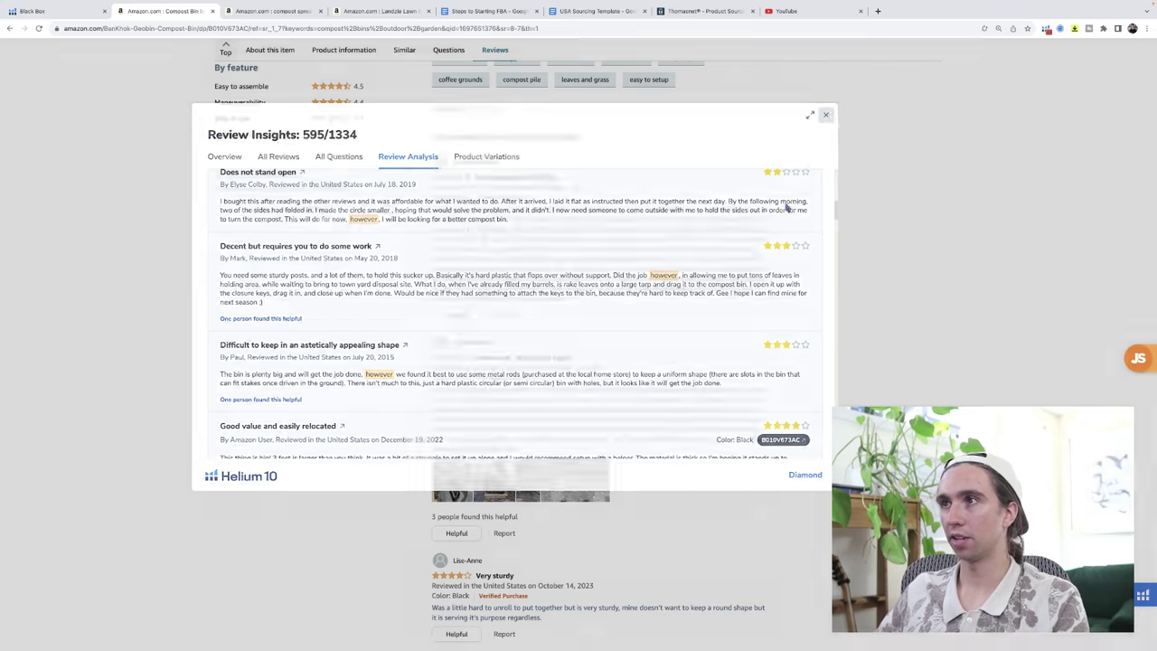
{"action": "left_click", "coordinate": [825, 115]}
Step: Skim the remaining customer reviews on the GEOBIN product page and return to the product overview
{"action": "scroll", "coordinate": [798, 401], "scroll_direction": "down", "scroll_amount": 3}
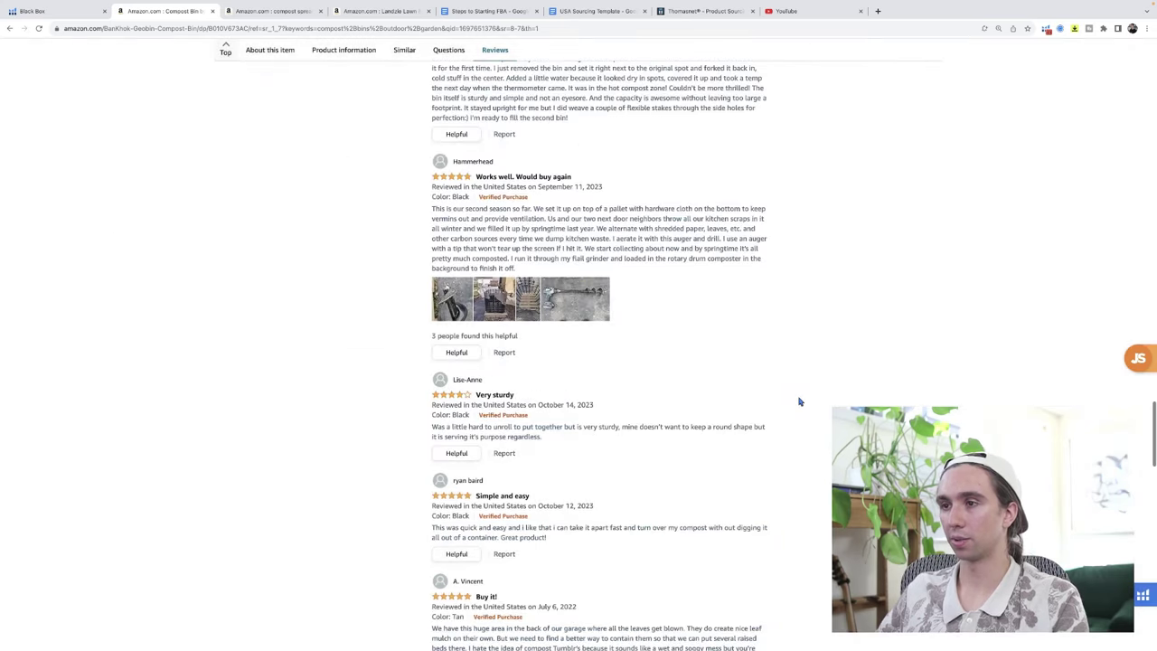
{"action": "scroll", "coordinate": [799, 401], "scroll_direction": "down", "scroll_amount": 3}
{"action": "scroll", "coordinate": [799, 402], "scroll_direction": "down", "scroll_amount": 1}
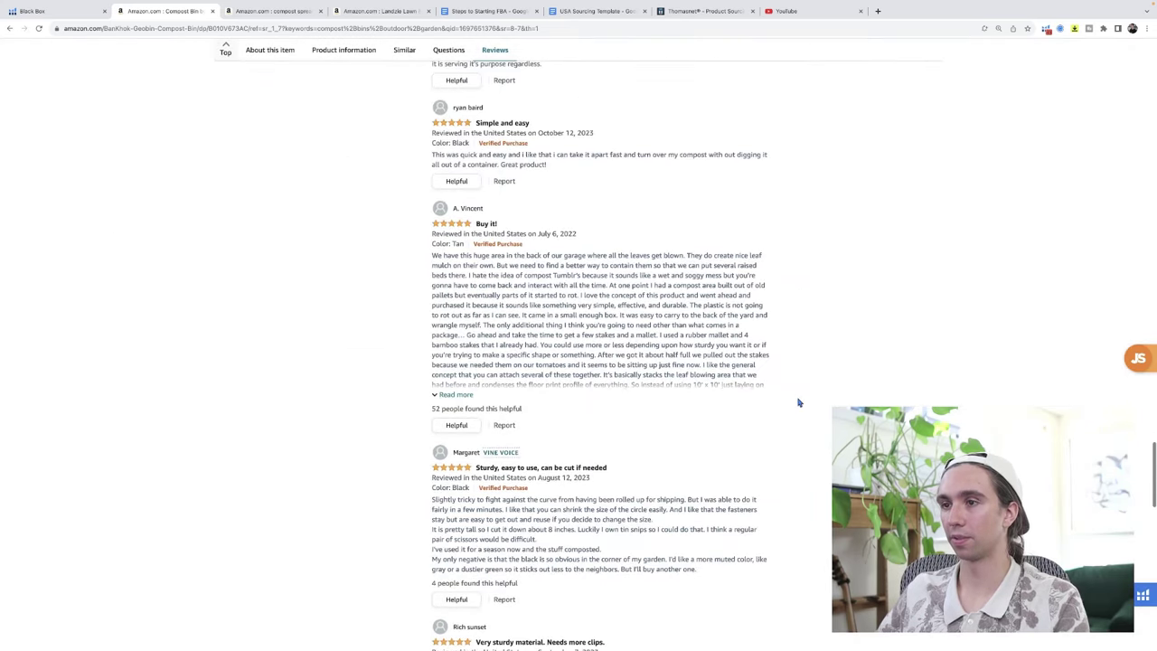
{"action": "scroll", "coordinate": [795, 406], "scroll_direction": "up", "scroll_amount": 20}
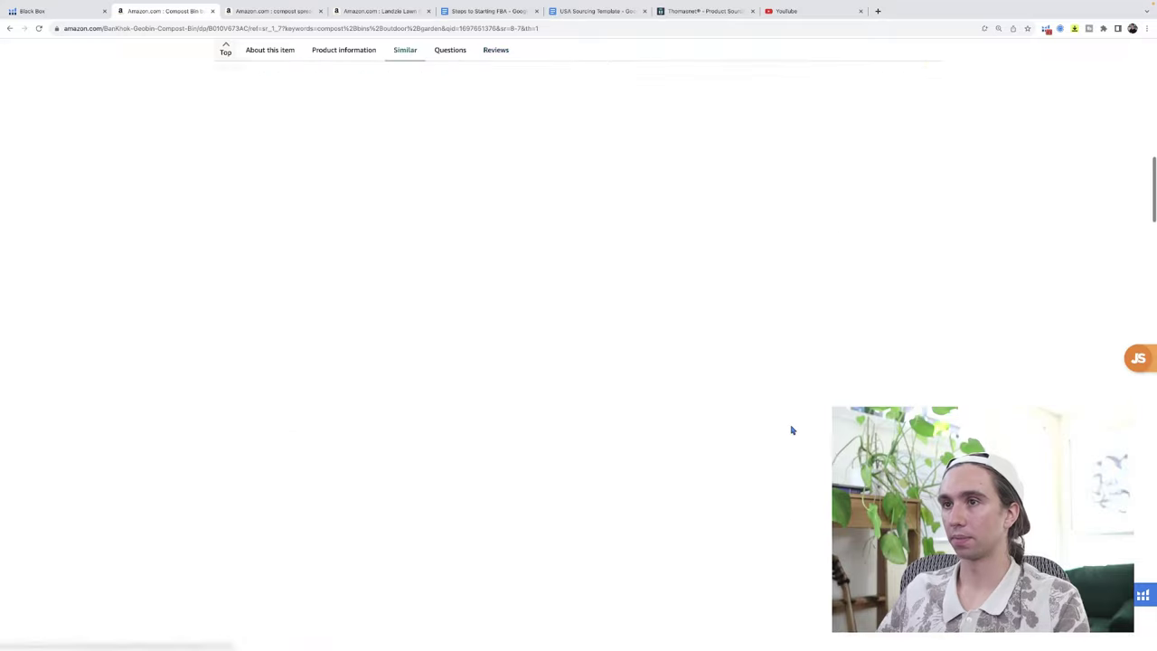
{"action": "scroll", "coordinate": [792, 429], "scroll_direction": "up", "scroll_amount": 15}
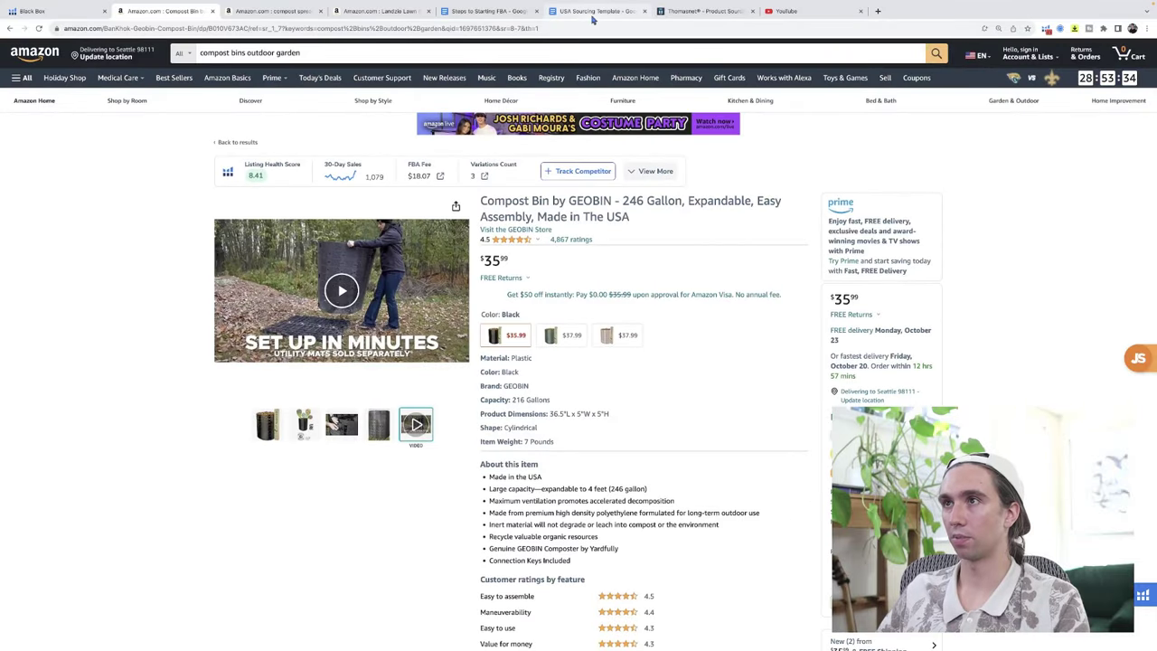
Step: Review the supplier outreach message in the USA Sourcing Template document
{"action": "left_click", "coordinate": [595, 13]}
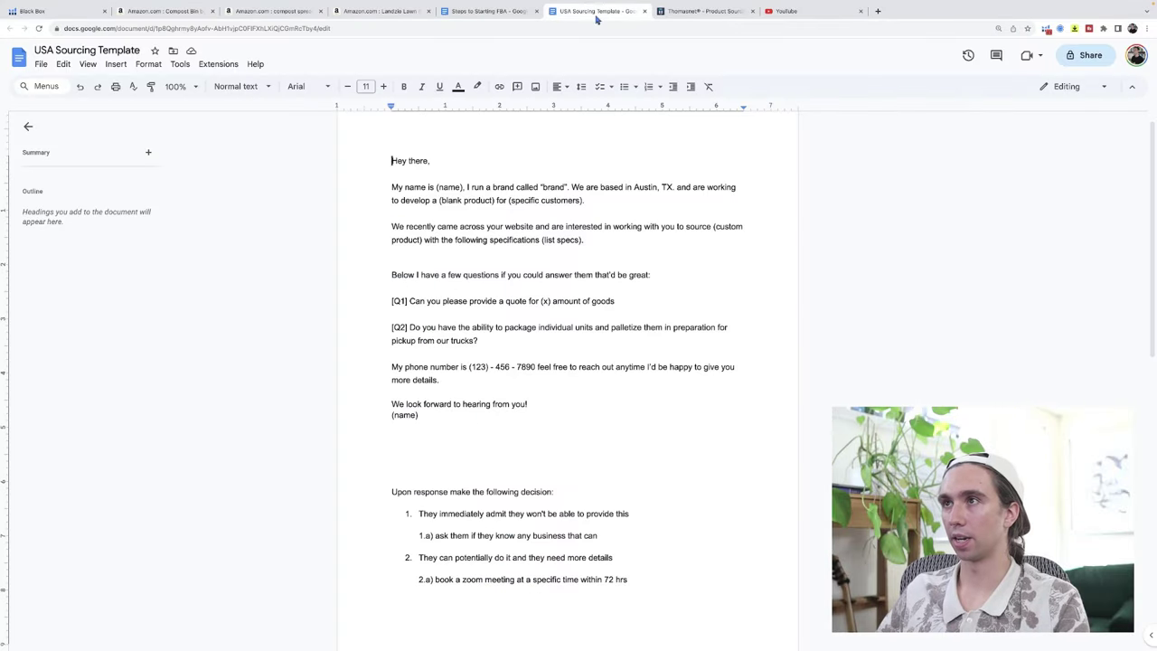
{"action": "left_click_drag", "start_coordinate": [450, 426], "coordinate": [366, 164]}
Step: Switch to Thomasnet and search its suppliers for "composting"
{"action": "left_click", "coordinate": [713, 13]}
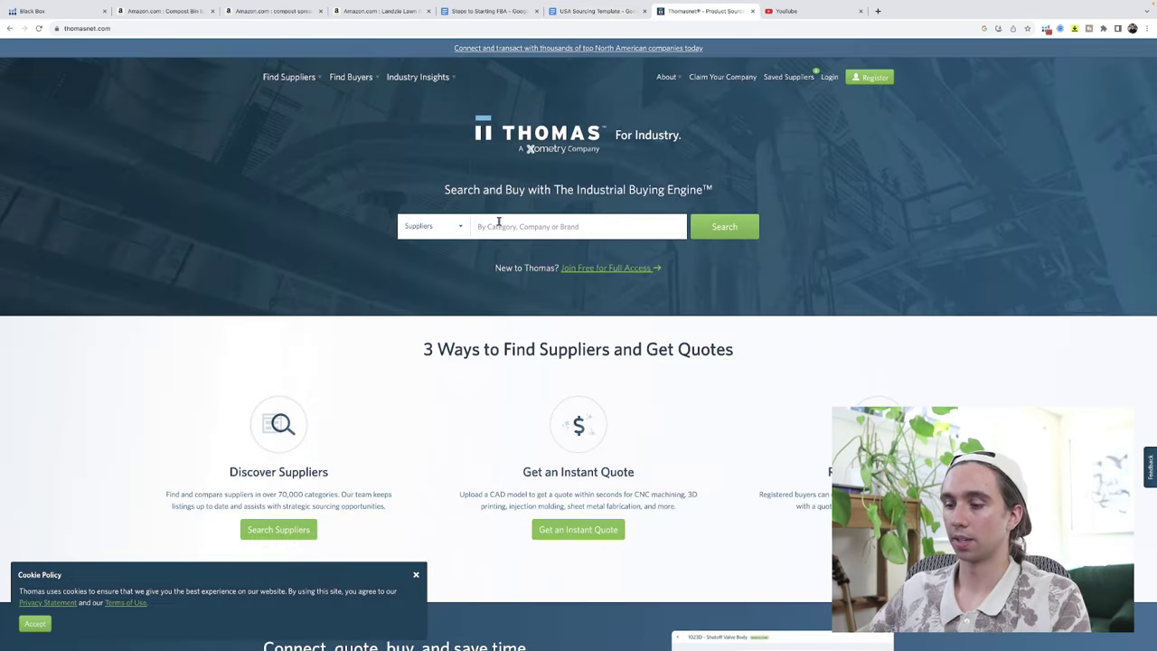
{"action": "left_click", "coordinate": [498, 226]}
{"action": "type", "text": "composting"}
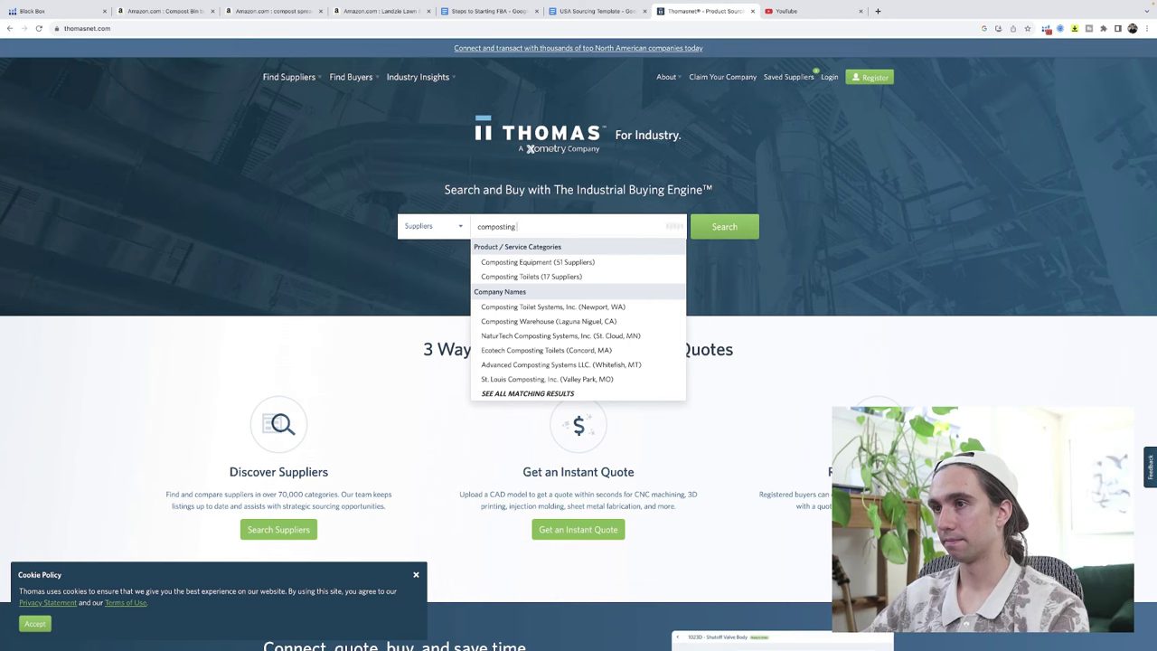
{"action": "key", "text": "Return"}
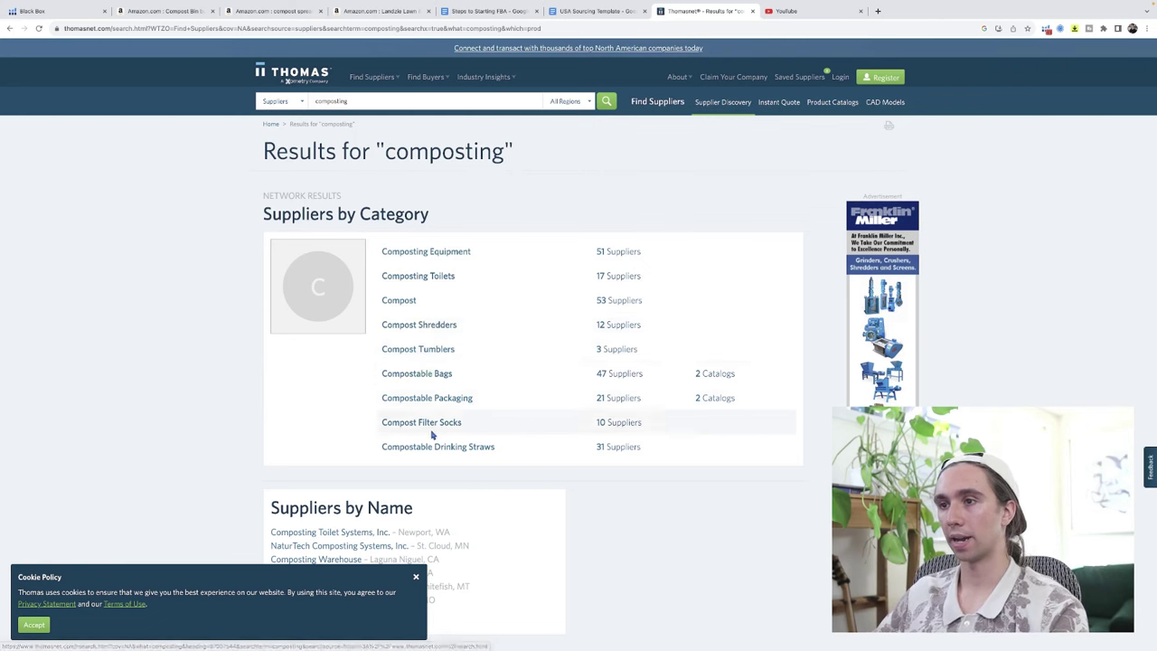
Step: Open the Compost Shredders, Compostable Bags and Composting Equipment supplier categories, each in its own background tab
{"action": "middle_click", "coordinate": [432, 327]}
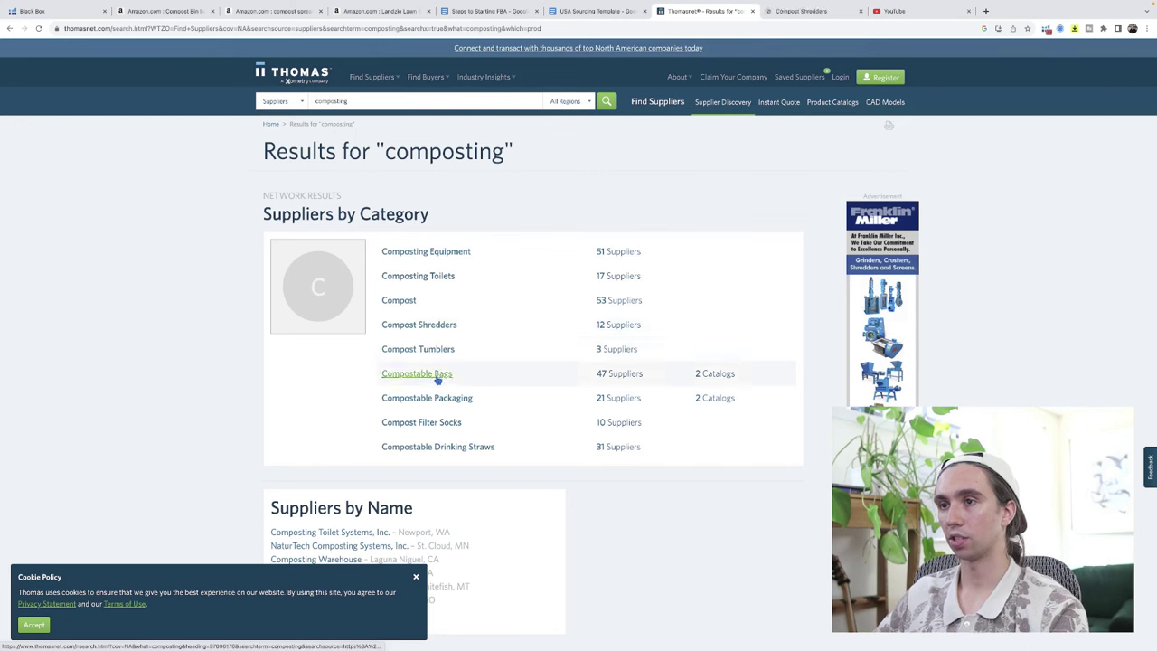
{"action": "middle_click", "coordinate": [437, 380]}
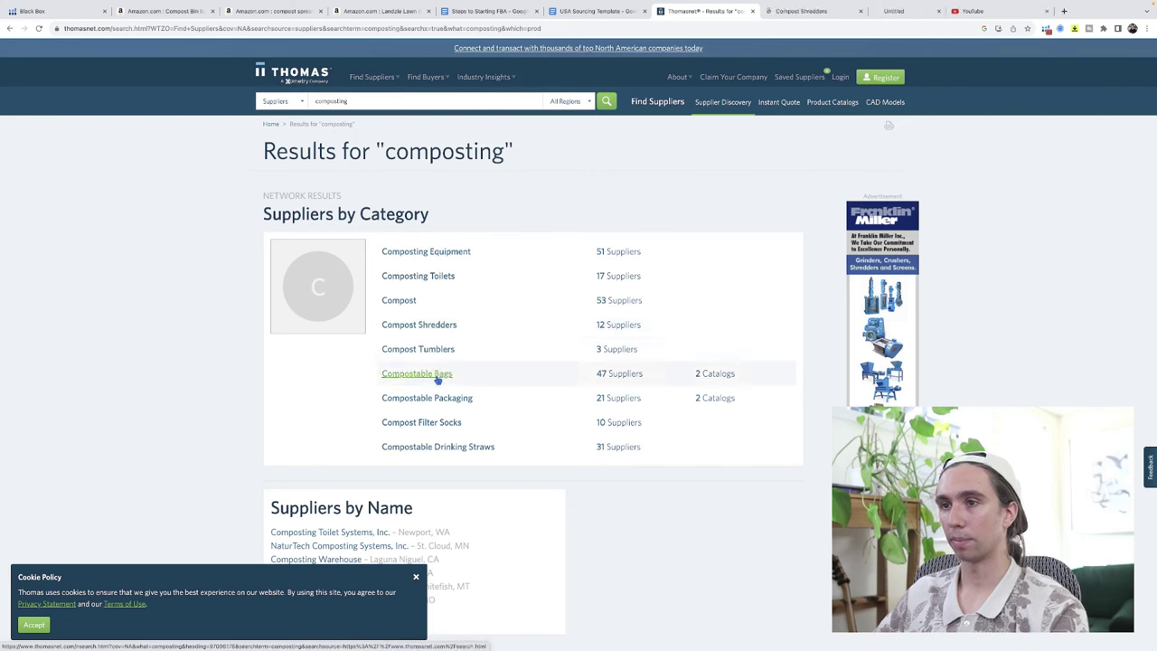
{"action": "middle_click", "coordinate": [439, 253]}
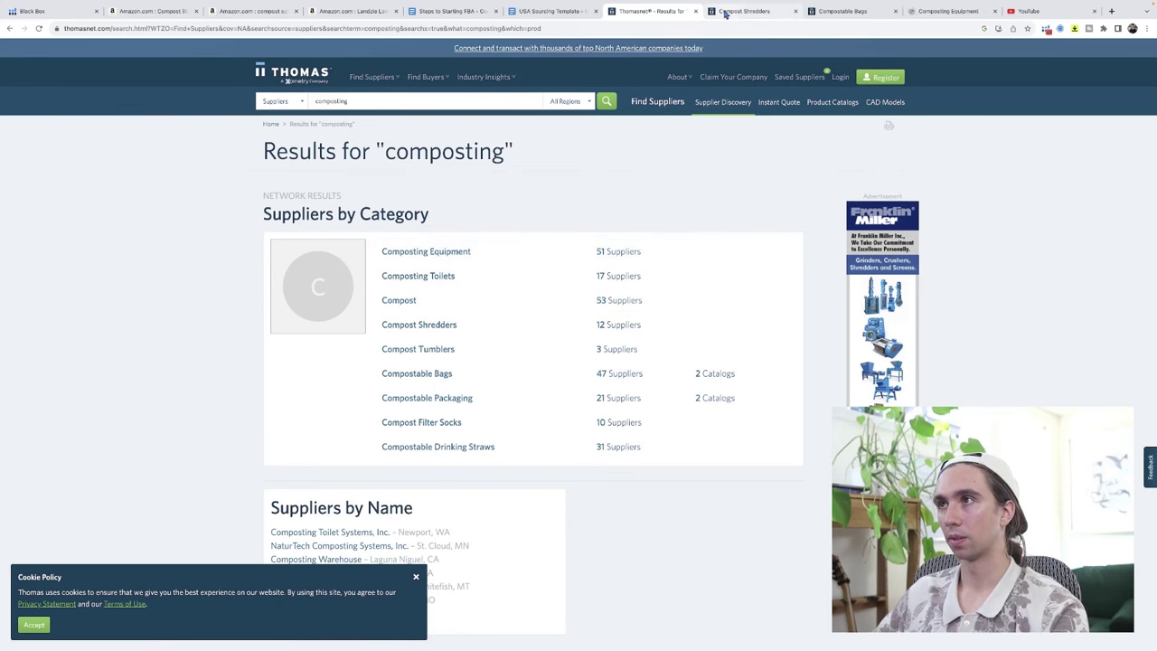
Step: Review the Compost Shredders supplier list, reading the company descriptions down to Shred-Tech
{"action": "left_click", "coordinate": [724, 14]}
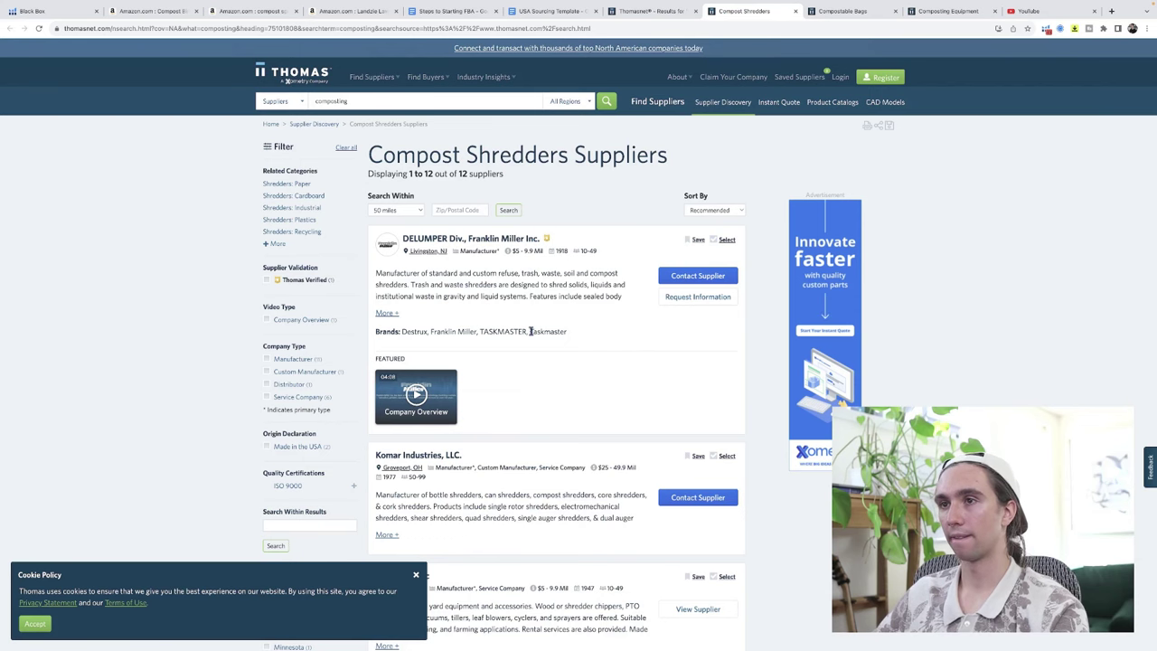
{"action": "scroll", "coordinate": [542, 315], "scroll_direction": "up", "scroll_amount": 5}
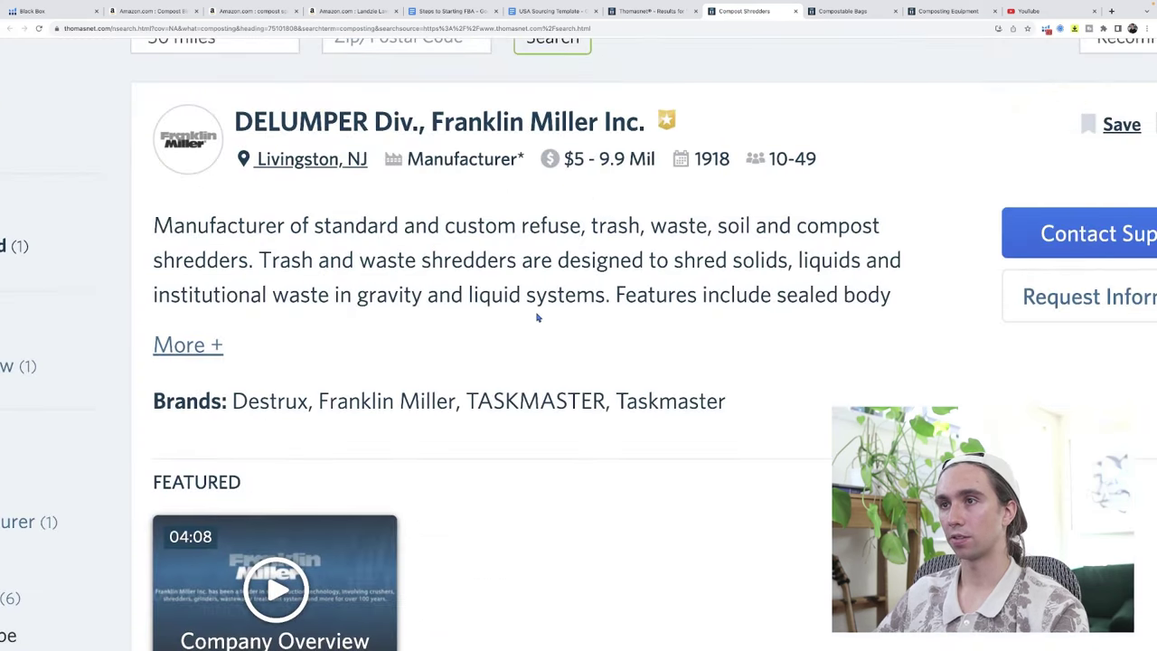
{"action": "scroll", "coordinate": [536, 317], "scroll_direction": "right", "scroll_amount": 2}
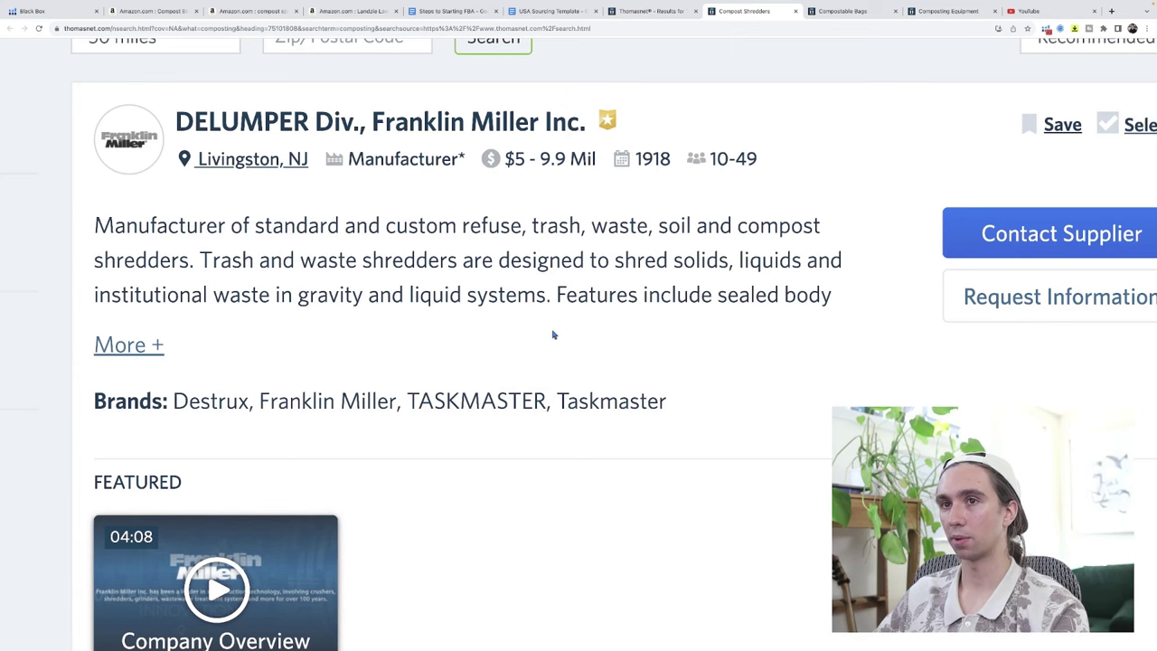
{"action": "scroll", "coordinate": [557, 335], "scroll_direction": "down", "scroll_amount": 5}
{"action": "scroll", "coordinate": [599, 326], "scroll_direction": "down", "scroll_amount": 1}
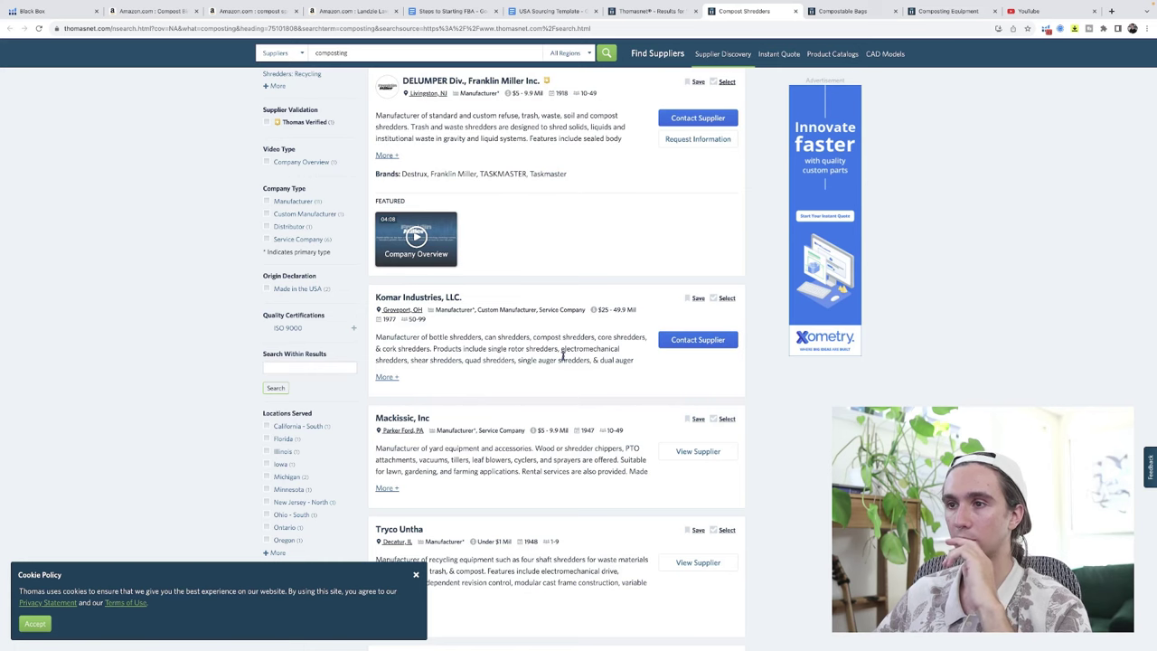
{"action": "scroll", "coordinate": [562, 355], "scroll_direction": "down", "scroll_amount": 2}
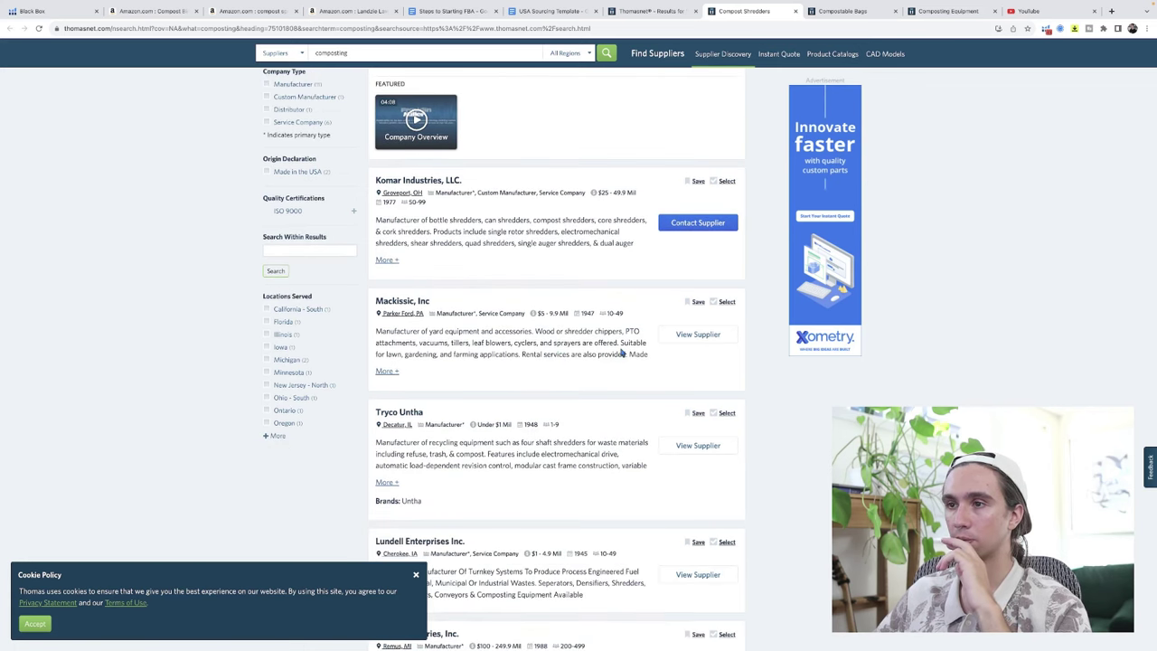
{"action": "scroll", "coordinate": [619, 361], "scroll_direction": "down", "scroll_amount": 2}
{"action": "scroll", "coordinate": [608, 380], "scroll_direction": "down", "scroll_amount": 2}
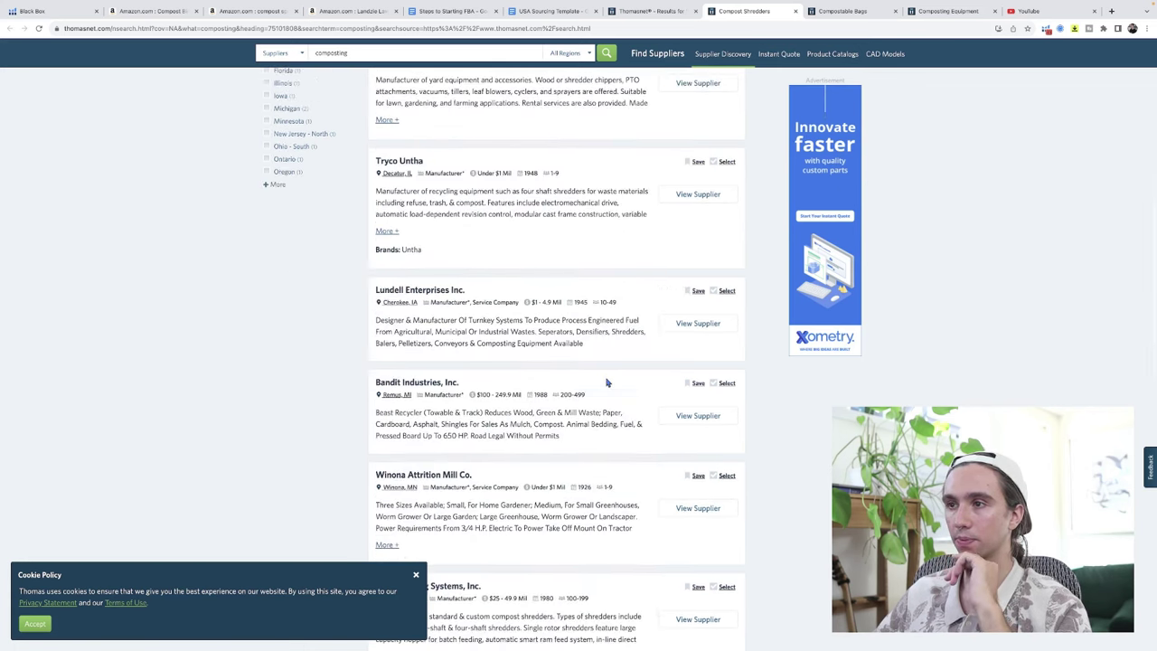
{"action": "scroll", "coordinate": [607, 383], "scroll_direction": "down", "scroll_amount": 2}
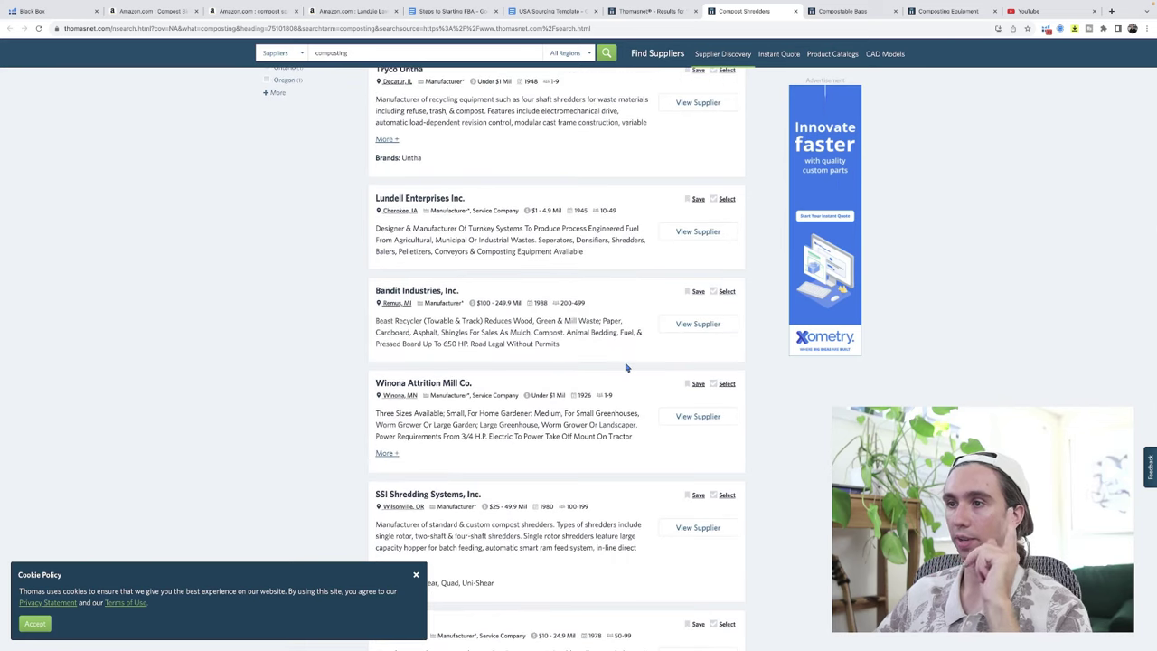
{"action": "scroll", "coordinate": [624, 368], "scroll_direction": "down", "scroll_amount": 5}
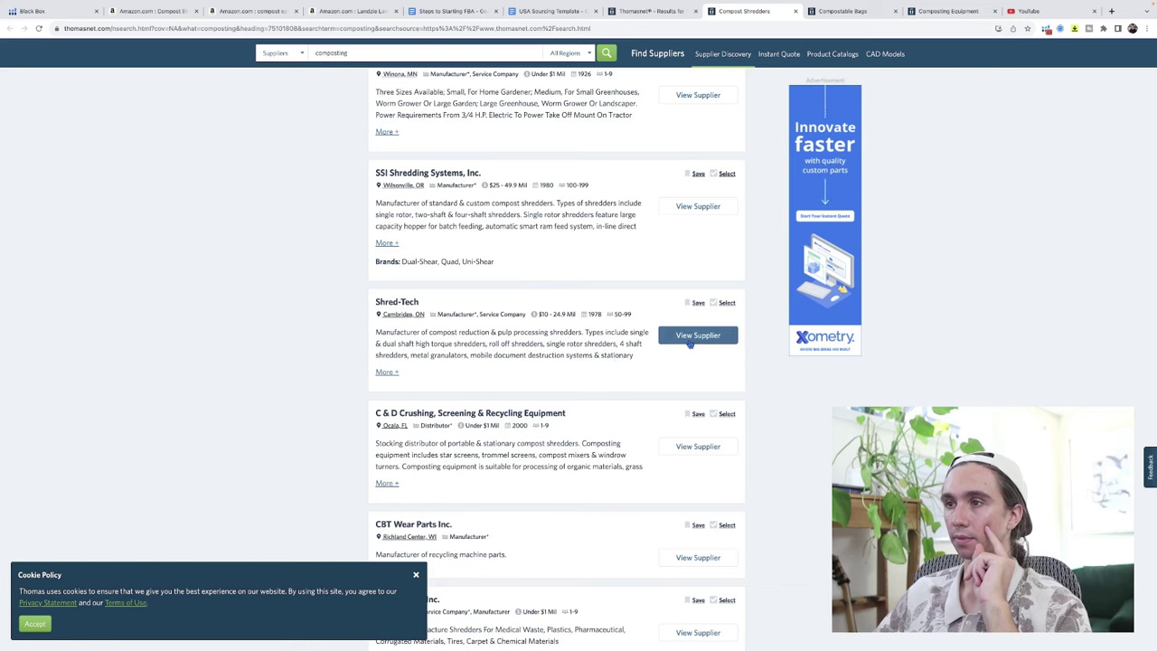
Step: Open Shred-Tech's supplier profile, visit its website and go to its slow-speed shredders
{"action": "left_click", "coordinate": [690, 340]}
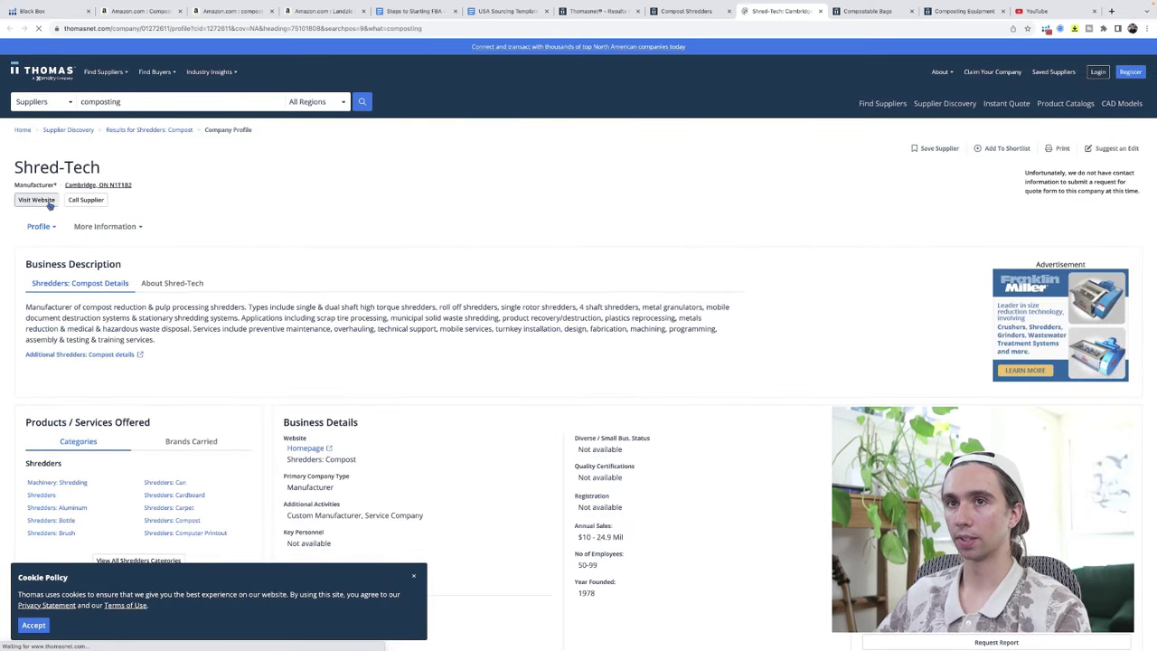
{"action": "left_click", "coordinate": [46, 200]}
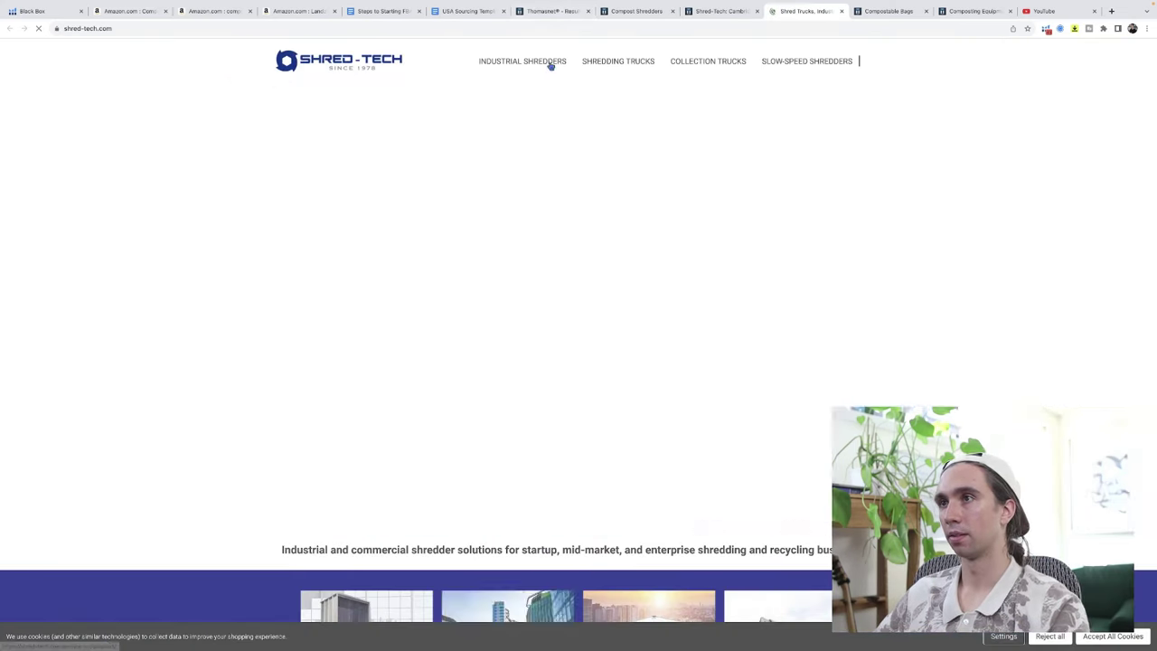
{"action": "left_click", "coordinate": [799, 63]}
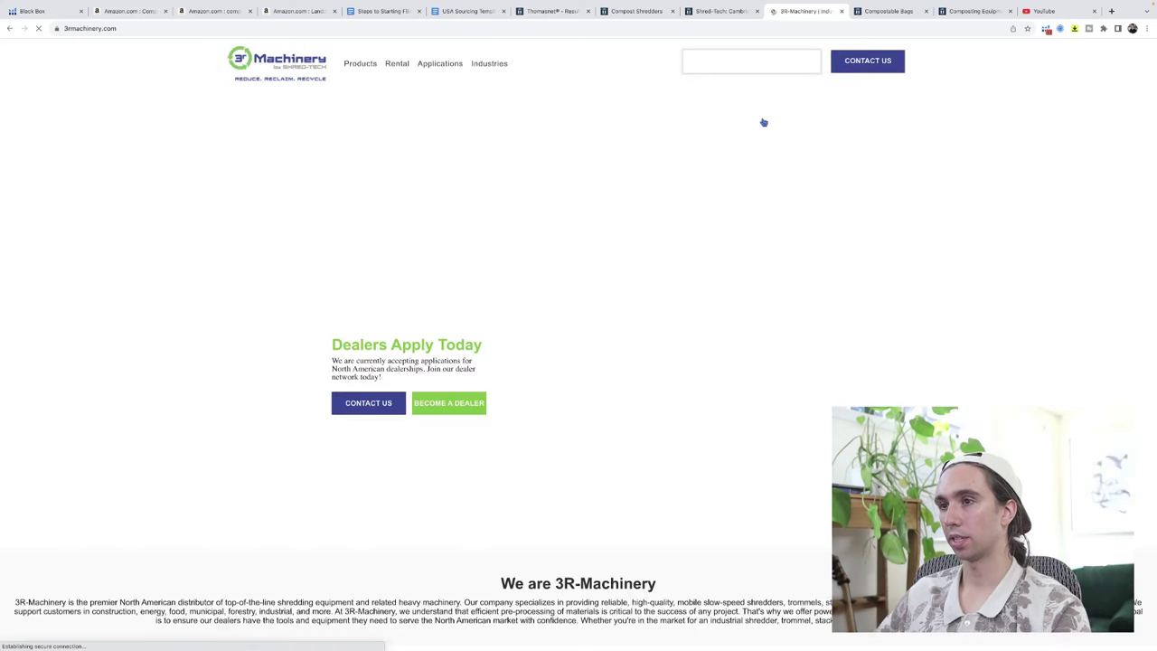
Step: Skim the 3R-Machinery site for the kinds of shredders it offers, and close the site
{"action": "scroll", "coordinate": [720, 232], "scroll_direction": "down", "scroll_amount": 6}
{"action": "scroll", "coordinate": [720, 233], "scroll_direction": "down", "scroll_amount": 1}
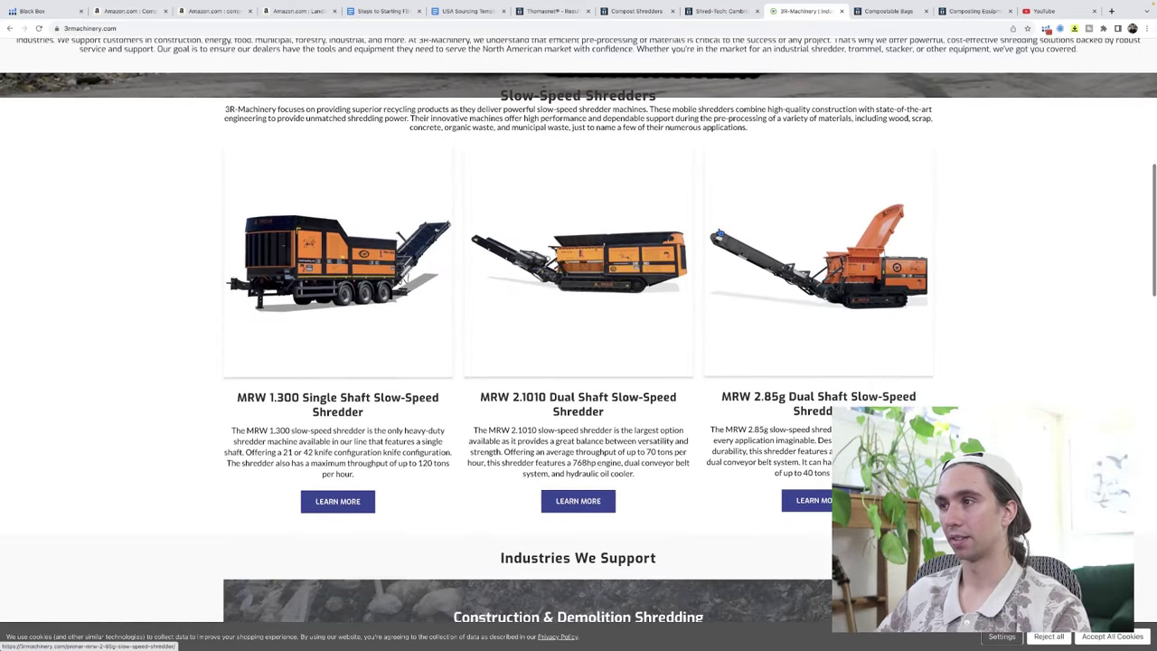
{"action": "scroll", "coordinate": [721, 234], "scroll_direction": "down", "scroll_amount": 10}
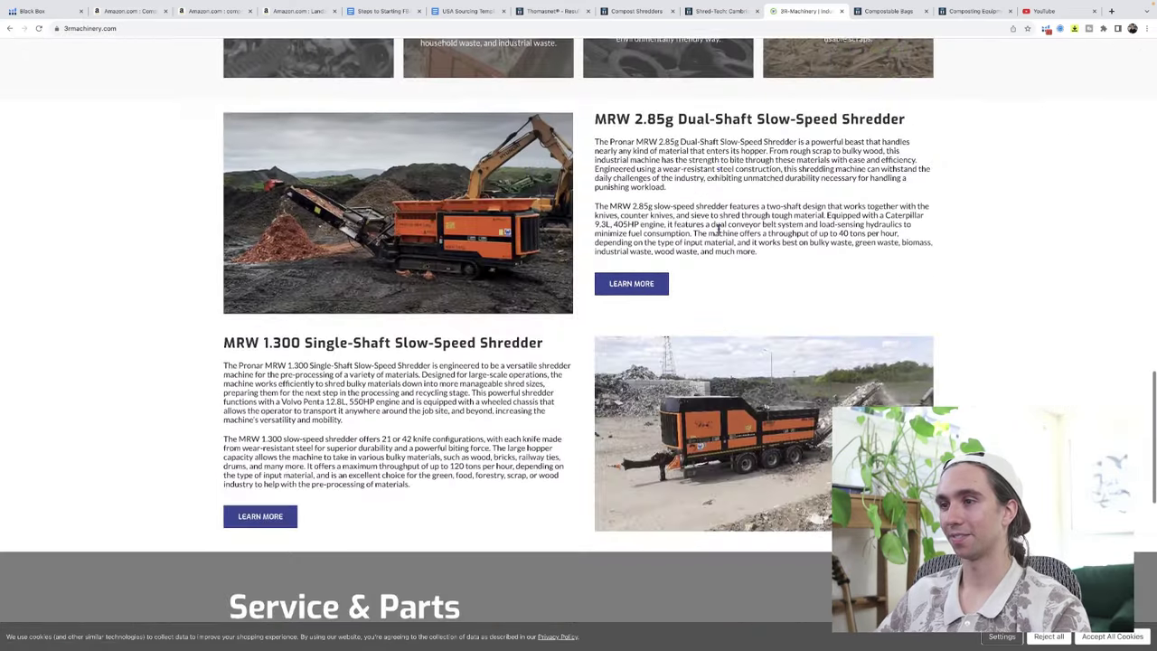
{"action": "scroll", "coordinate": [720, 231], "scroll_direction": "down", "scroll_amount": 5}
{"action": "scroll", "coordinate": [723, 235], "scroll_direction": "up", "scroll_amount": 20}
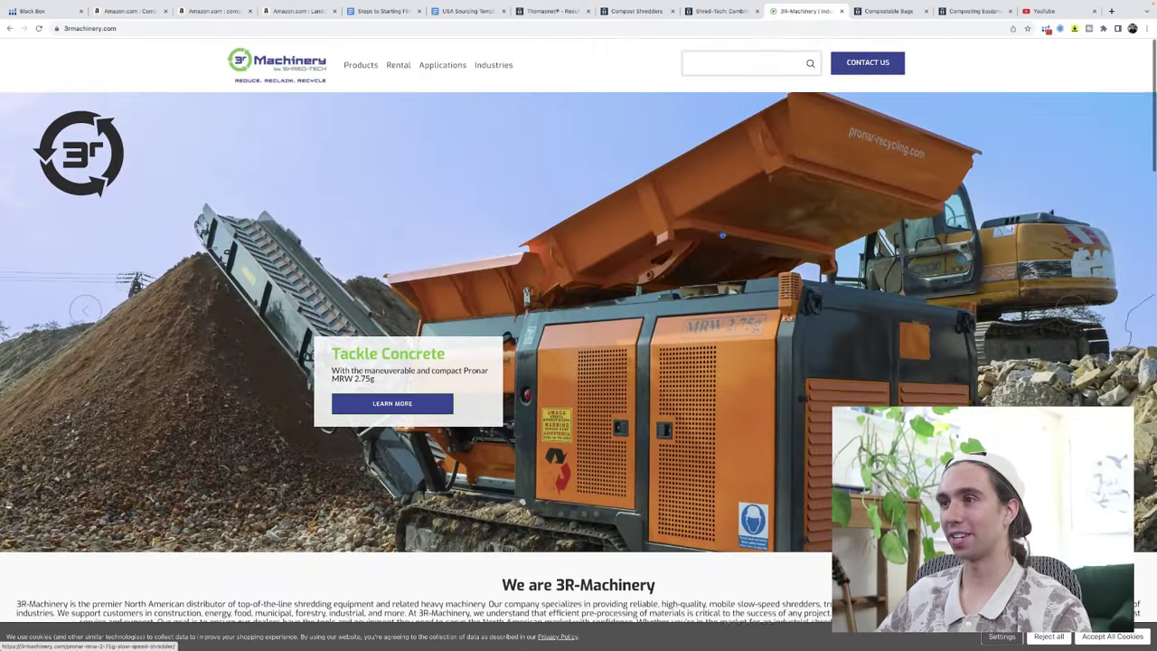
{"action": "left_click", "coordinate": [841, 12]}
{"action": "left_click", "coordinate": [841, 12]}
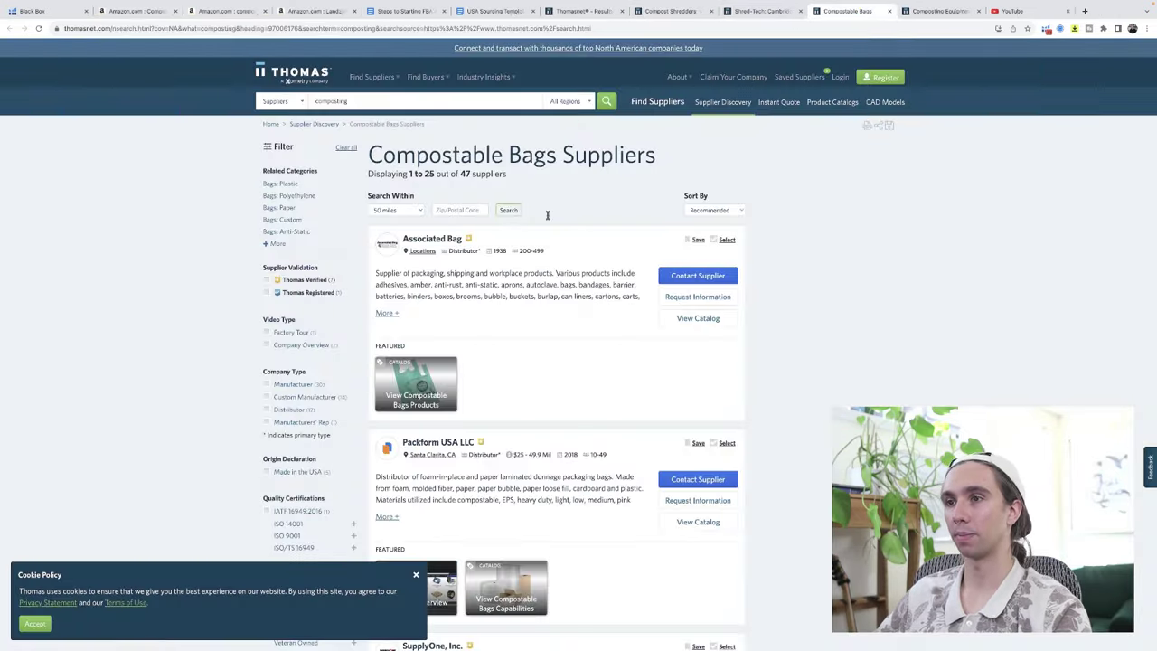
Step: Browse the Compostable Bags suppliers through to the second results page, dismissing the cookie notice and the registration prompt
{"action": "scroll", "coordinate": [547, 337], "scroll_direction": "down", "scroll_amount": 5}
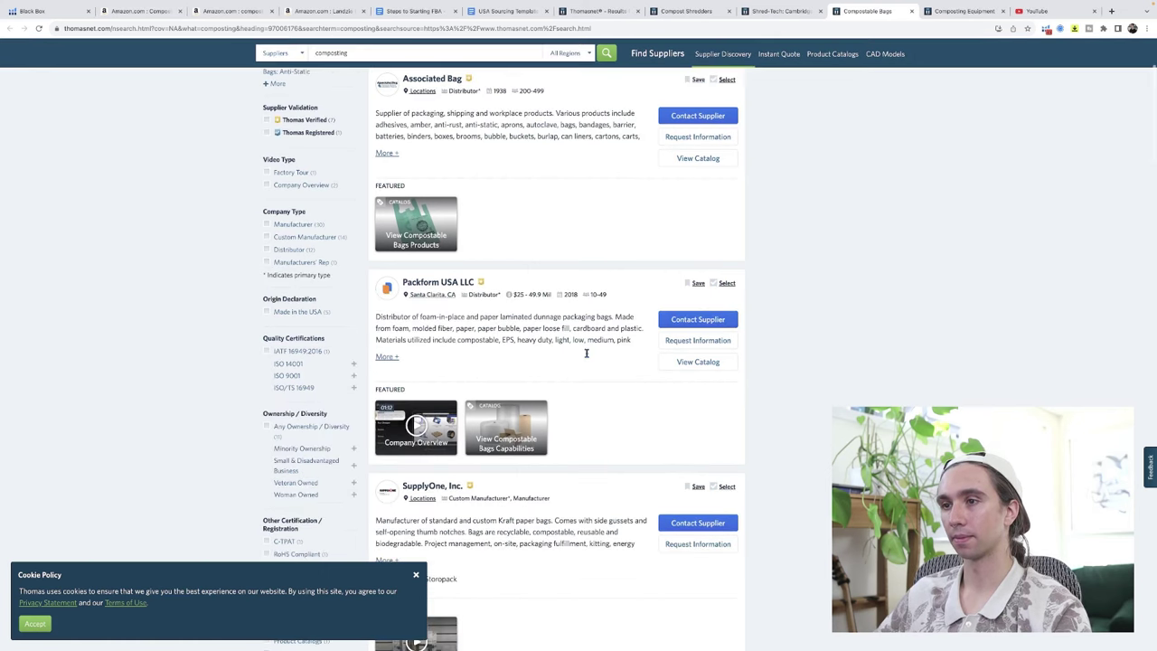
{"action": "scroll", "coordinate": [585, 359], "scroll_direction": "down", "scroll_amount": 3}
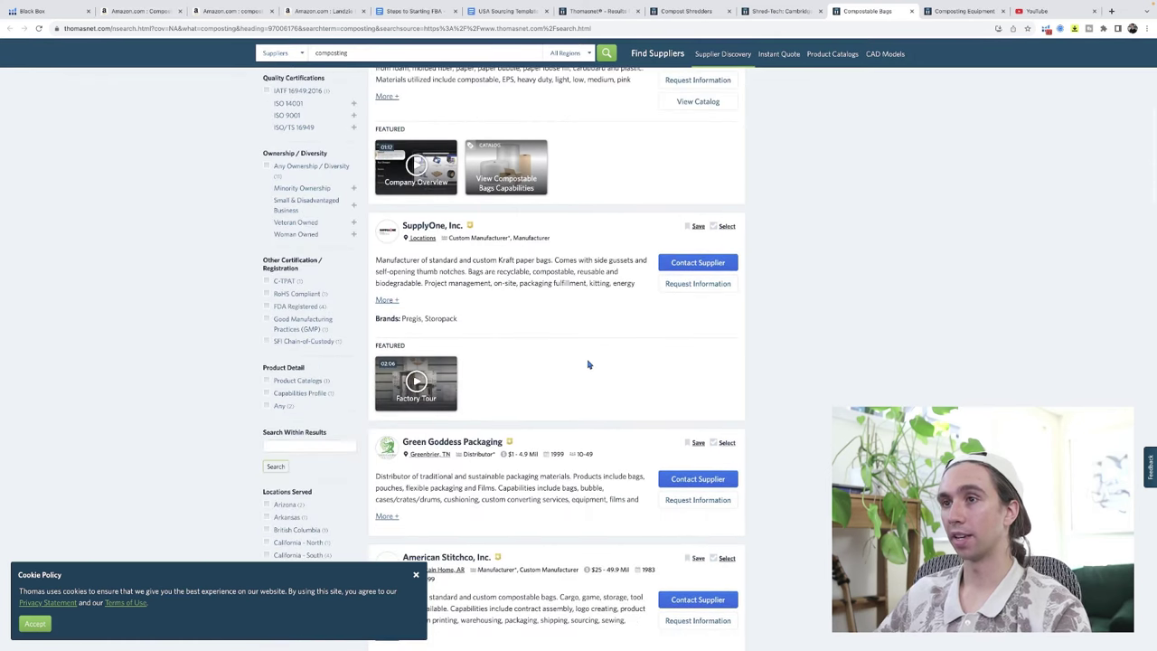
{"action": "scroll", "coordinate": [588, 365], "scroll_direction": "down", "scroll_amount": 9}
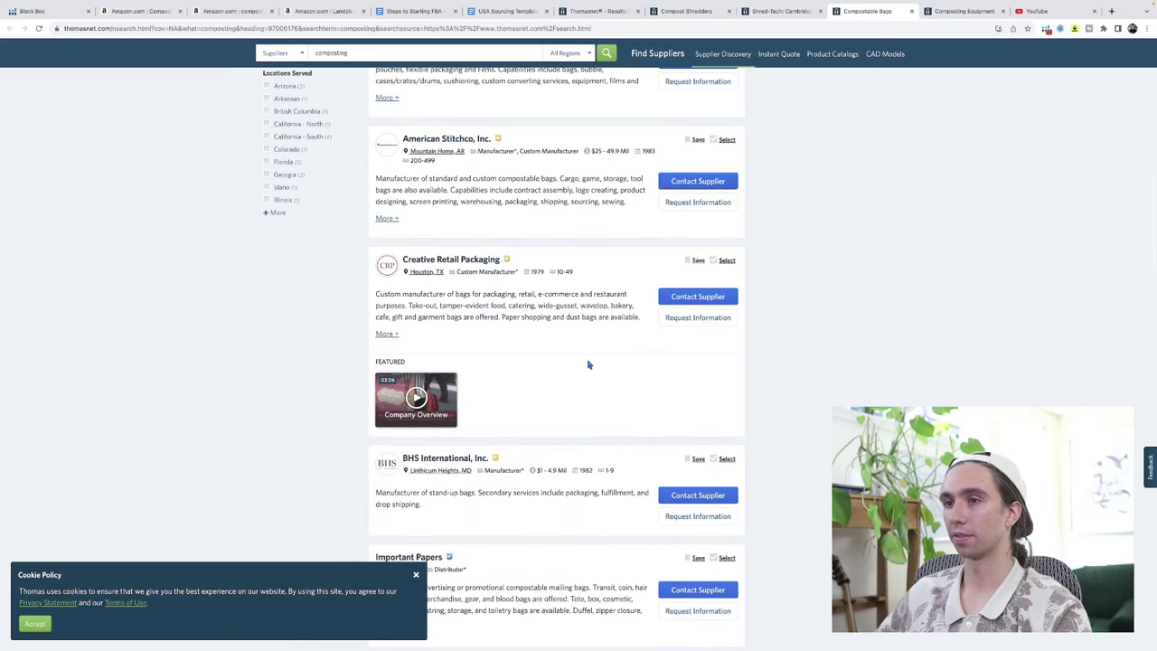
{"action": "scroll", "coordinate": [587, 364], "scroll_direction": "down", "scroll_amount": 6}
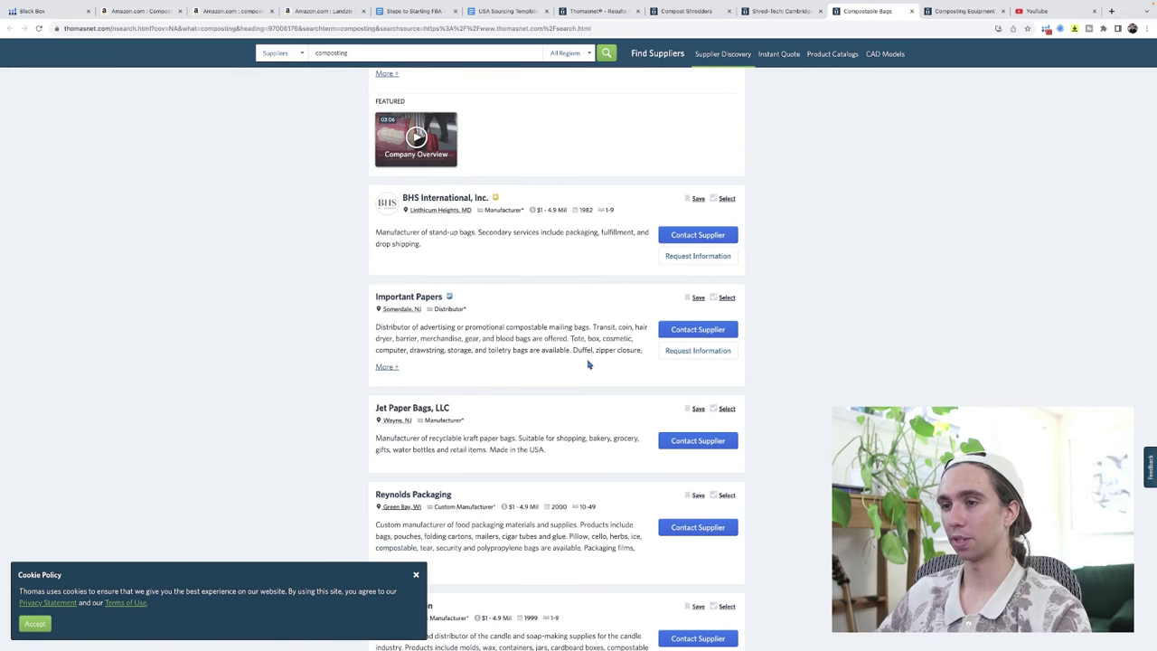
{"action": "scroll", "coordinate": [588, 364], "scroll_direction": "down", "scroll_amount": 7}
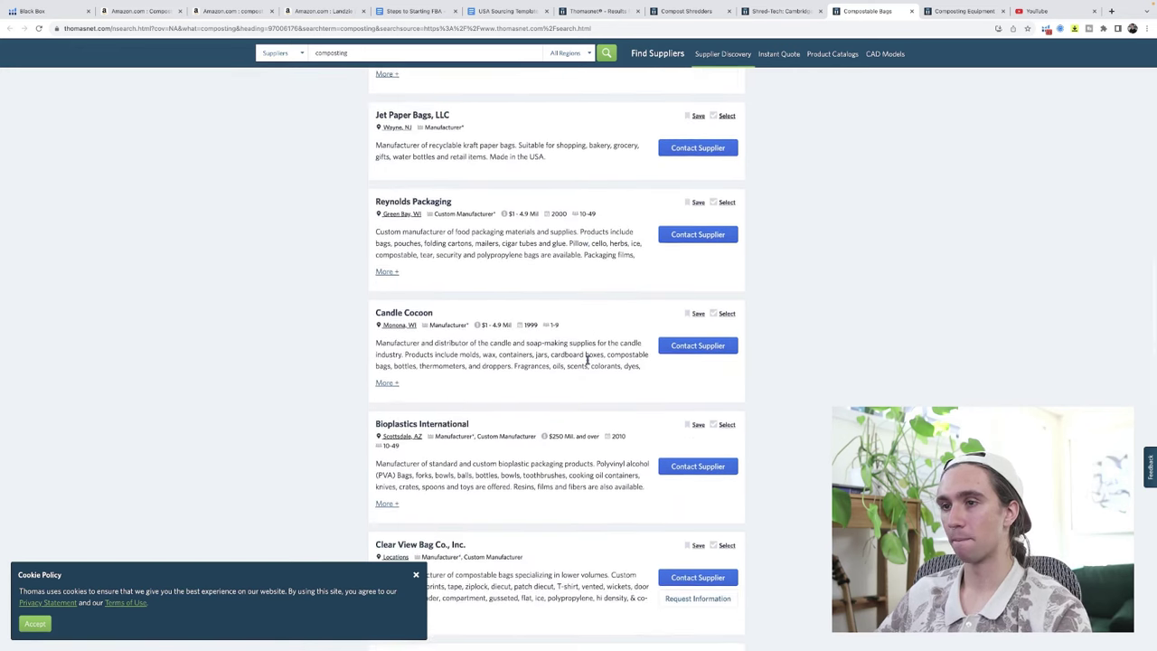
{"action": "scroll", "coordinate": [587, 360], "scroll_direction": "down", "scroll_amount": 3}
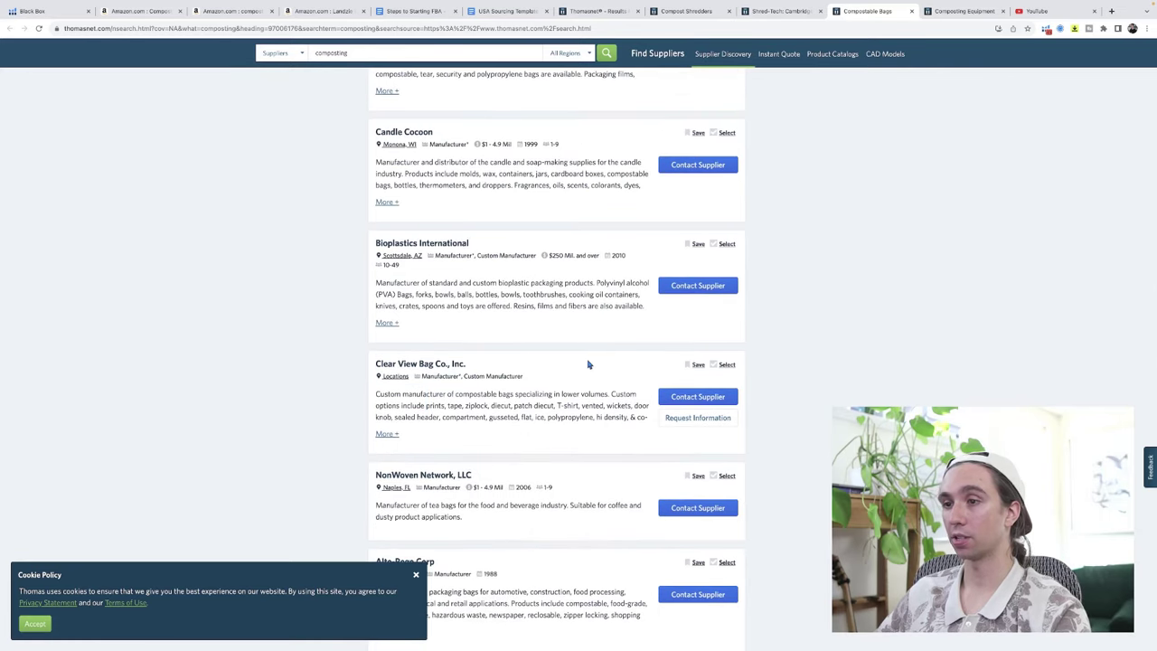
{"action": "scroll", "coordinate": [587, 364], "scroll_direction": "down", "scroll_amount": 5}
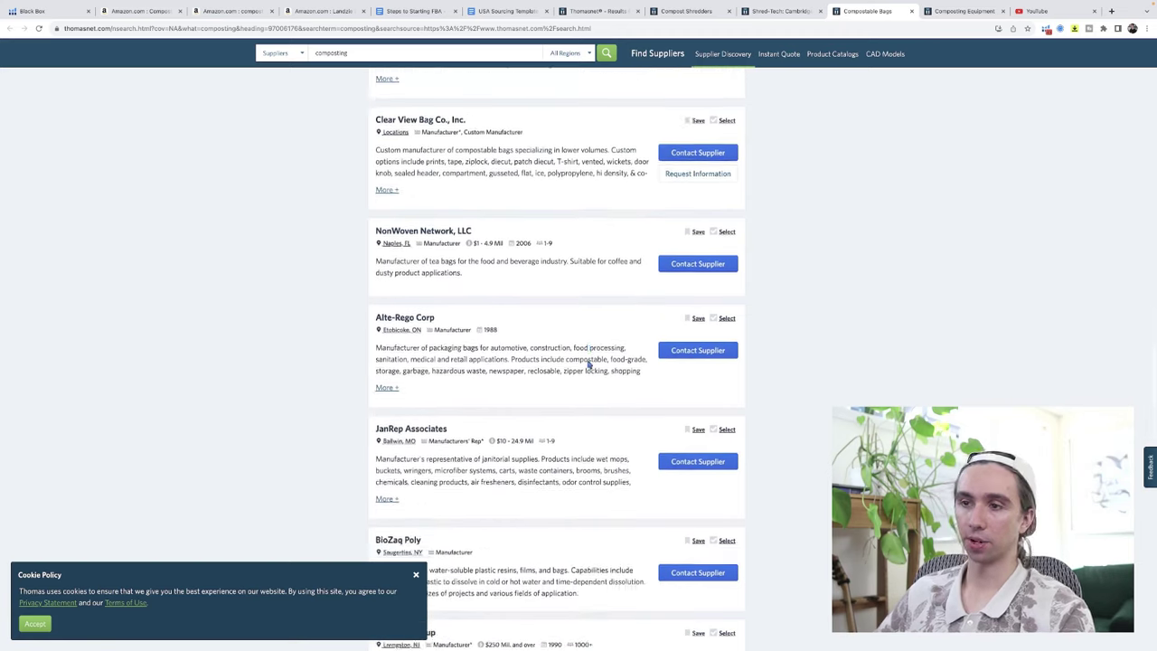
{"action": "scroll", "coordinate": [588, 364], "scroll_direction": "down", "scroll_amount": 3}
{"action": "scroll", "coordinate": [588, 364], "scroll_direction": "down", "scroll_amount": 6}
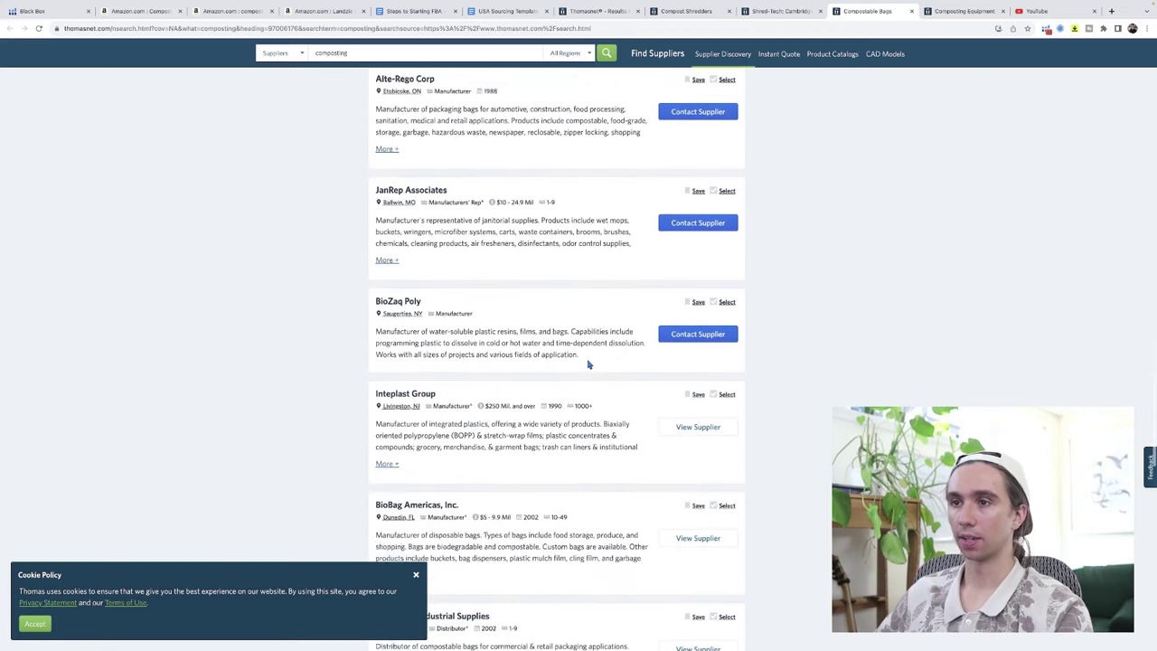
{"action": "scroll", "coordinate": [586, 362], "scroll_direction": "down", "scroll_amount": 1}
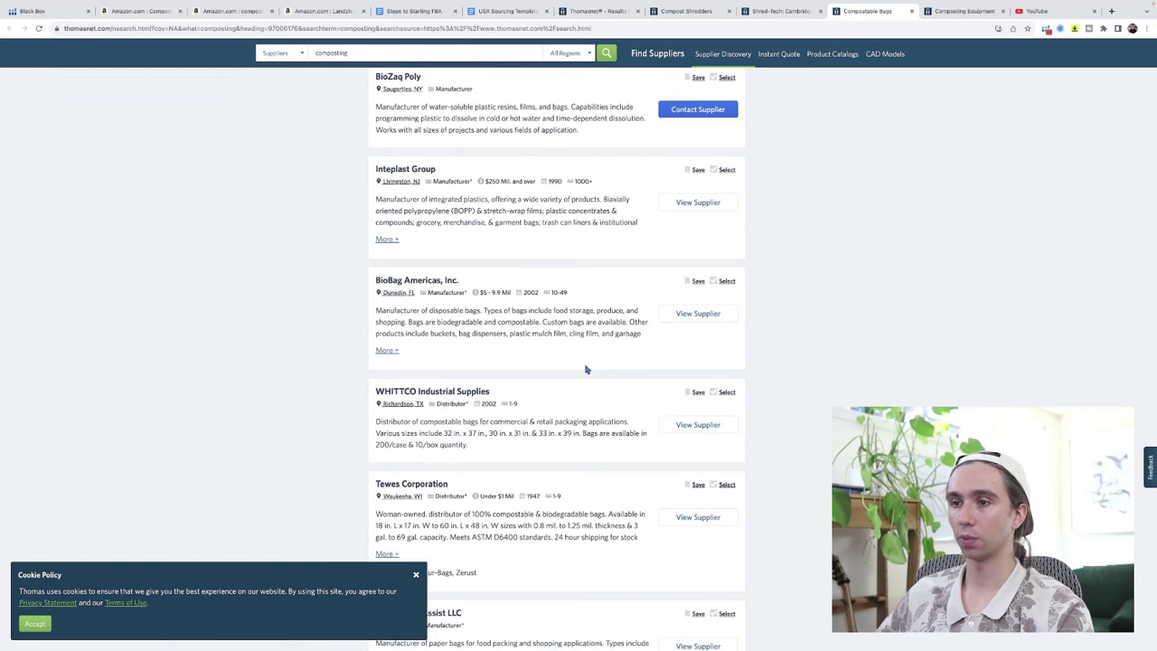
{"action": "left_click", "coordinate": [416, 575]}
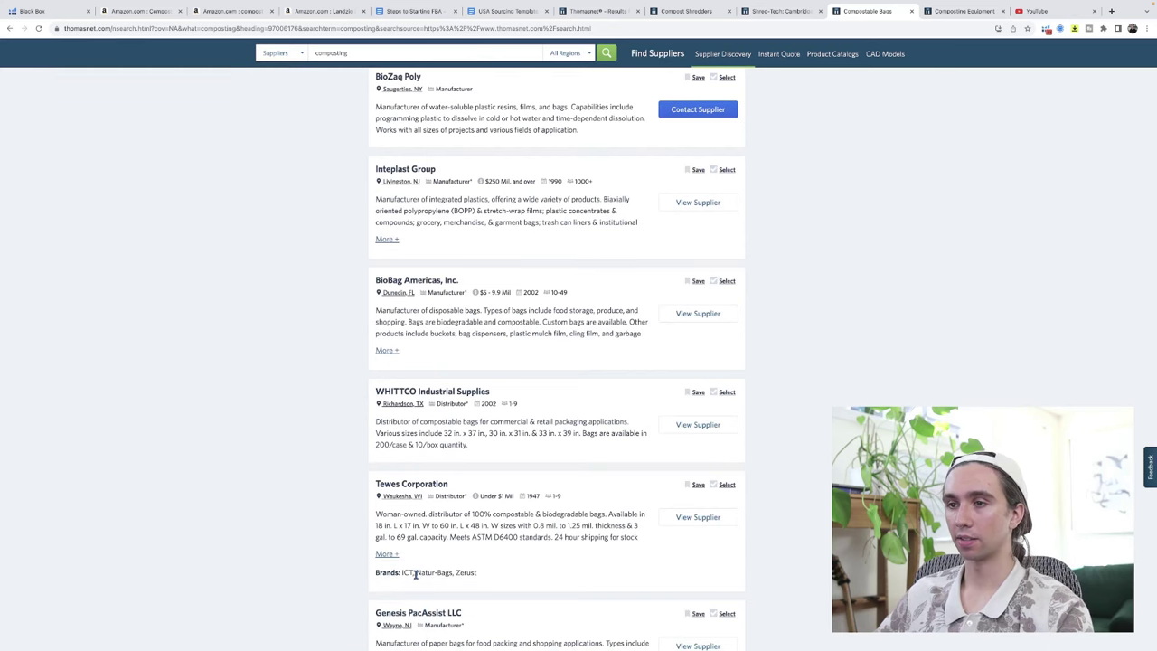
{"action": "scroll", "coordinate": [588, 503], "scroll_direction": "down", "scroll_amount": 10}
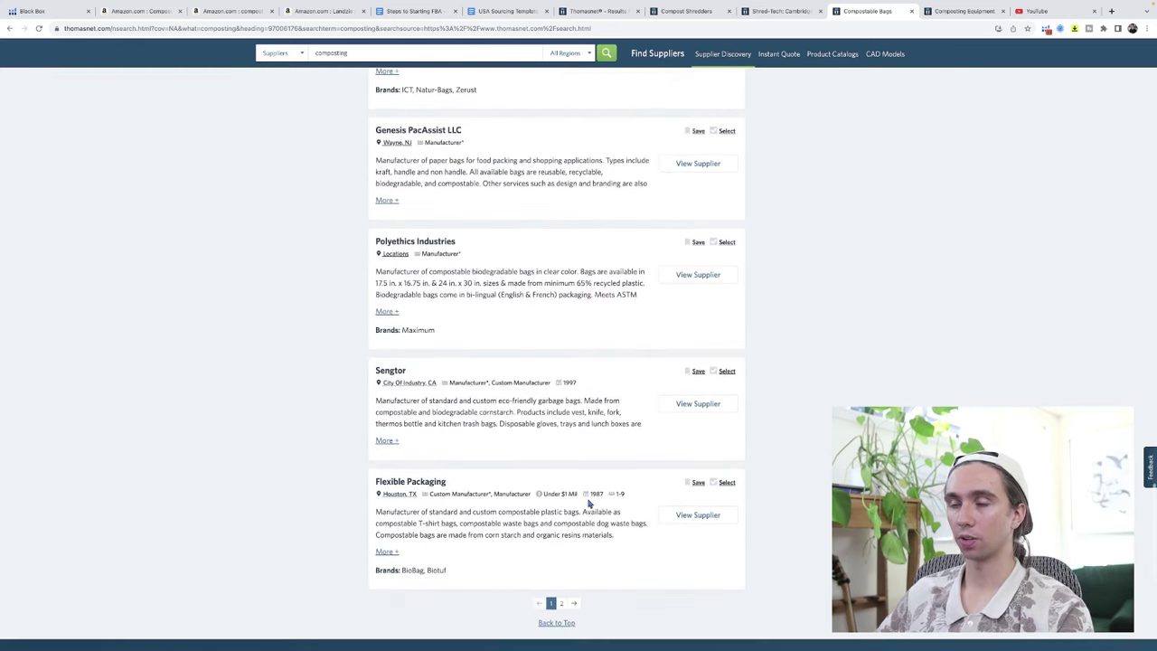
{"action": "left_click", "coordinate": [561, 604]}
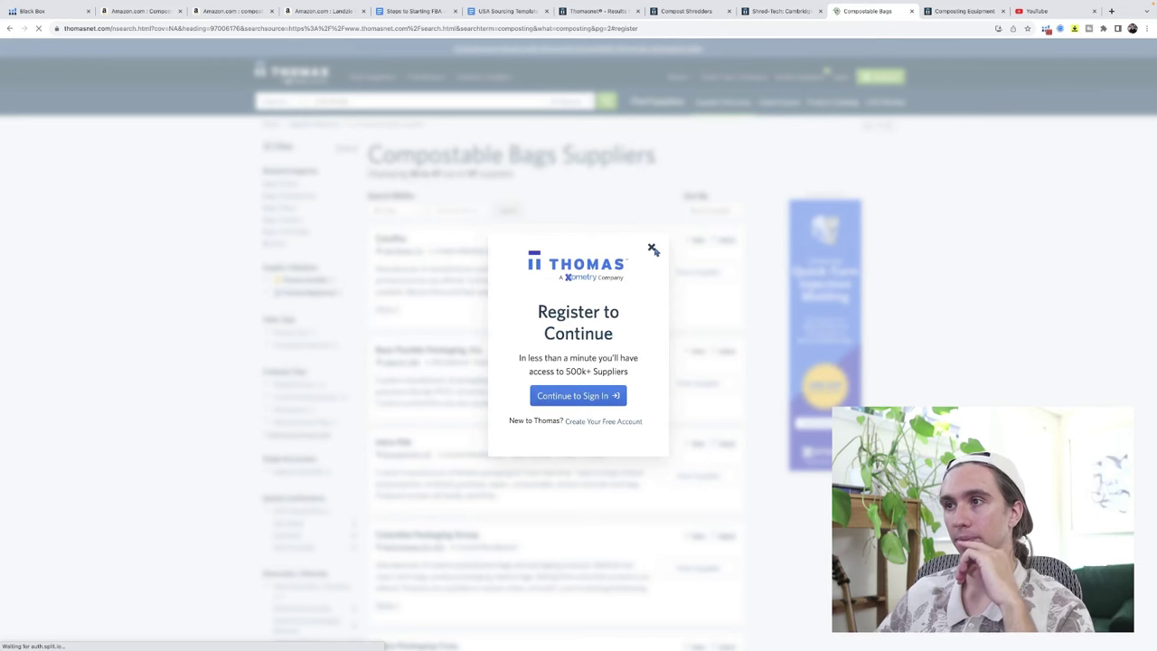
{"action": "left_click", "coordinate": [652, 248]}
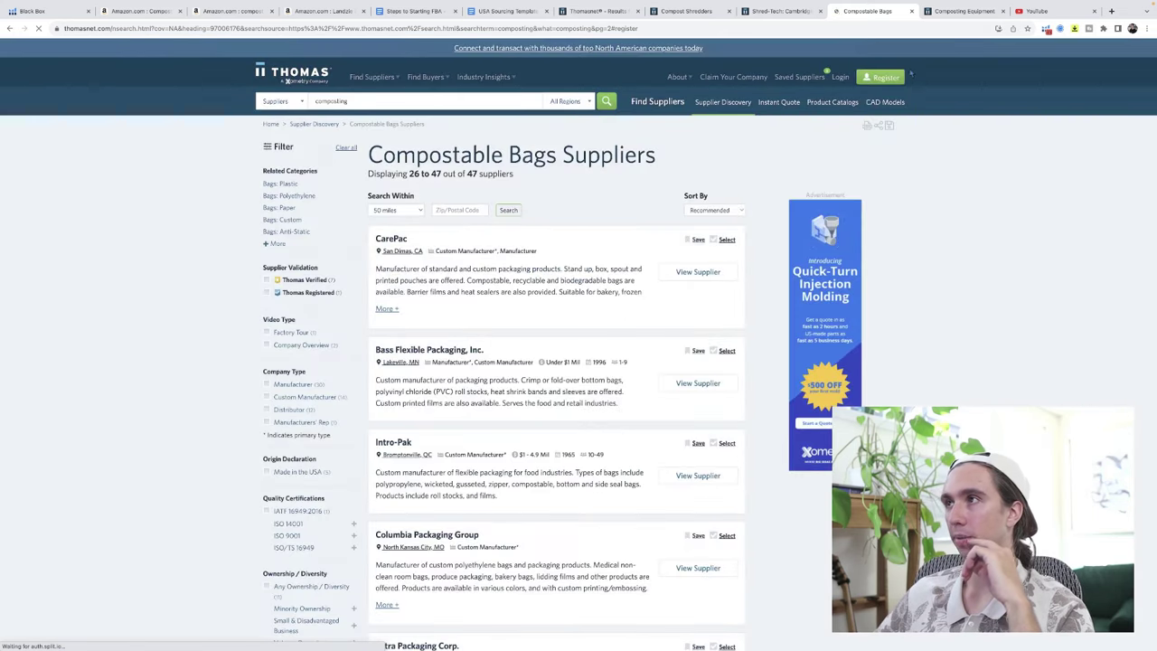
Step: Close the Compostable Bags list and open the contact form for beyondGREEN biotech, Inc. from the Composting Equipment suppliers
{"action": "left_click", "coordinate": [950, 13]}
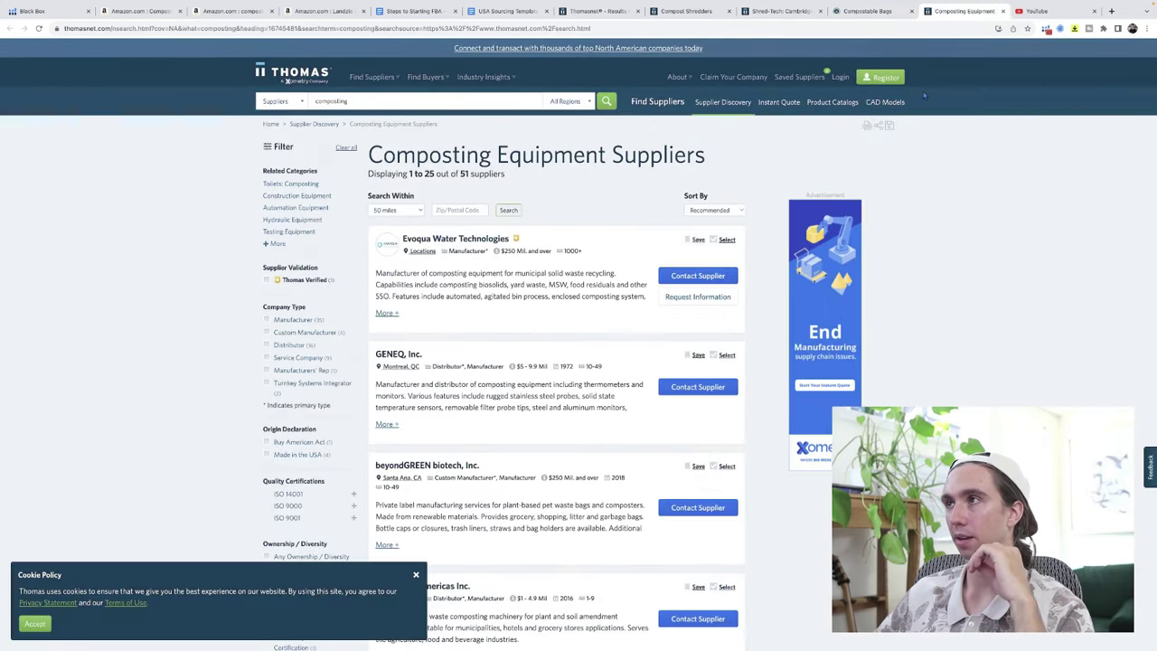
{"action": "left_click", "coordinate": [911, 11]}
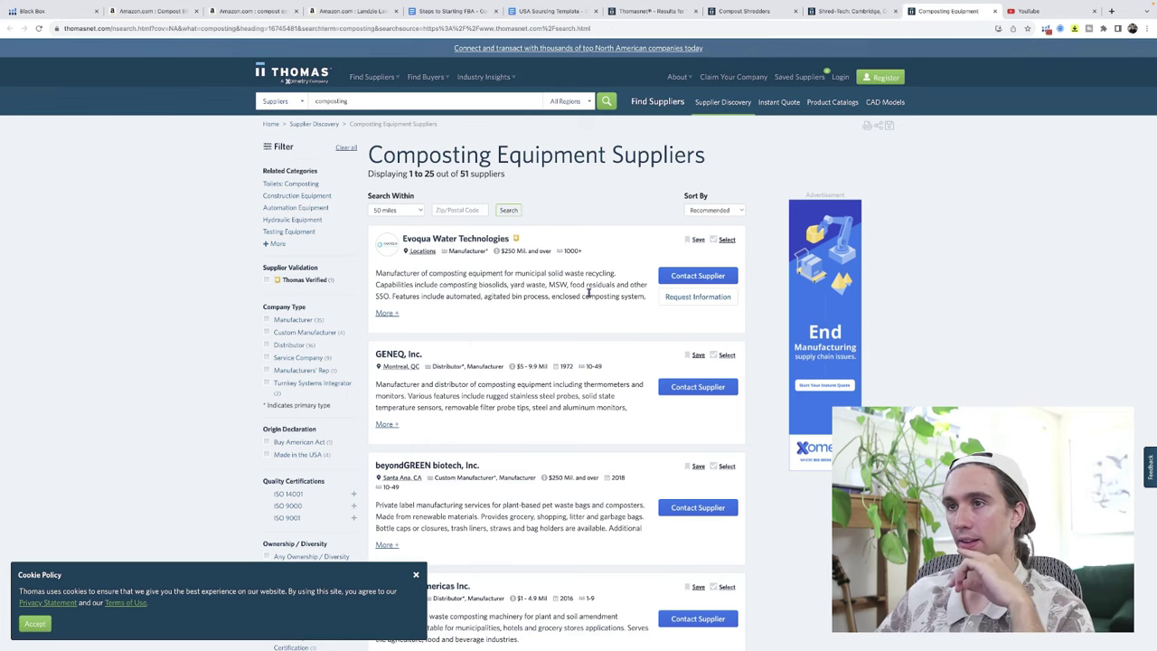
{"action": "scroll", "coordinate": [579, 316], "scroll_direction": "down", "scroll_amount": 2}
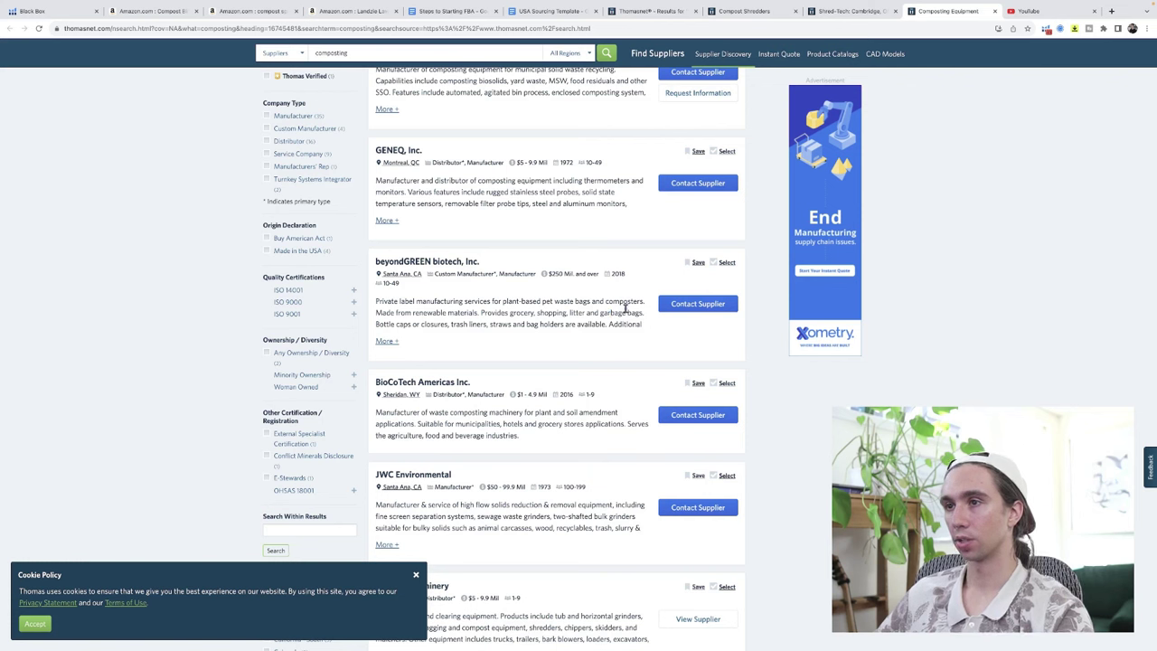
{"action": "left_click", "coordinate": [708, 307]}
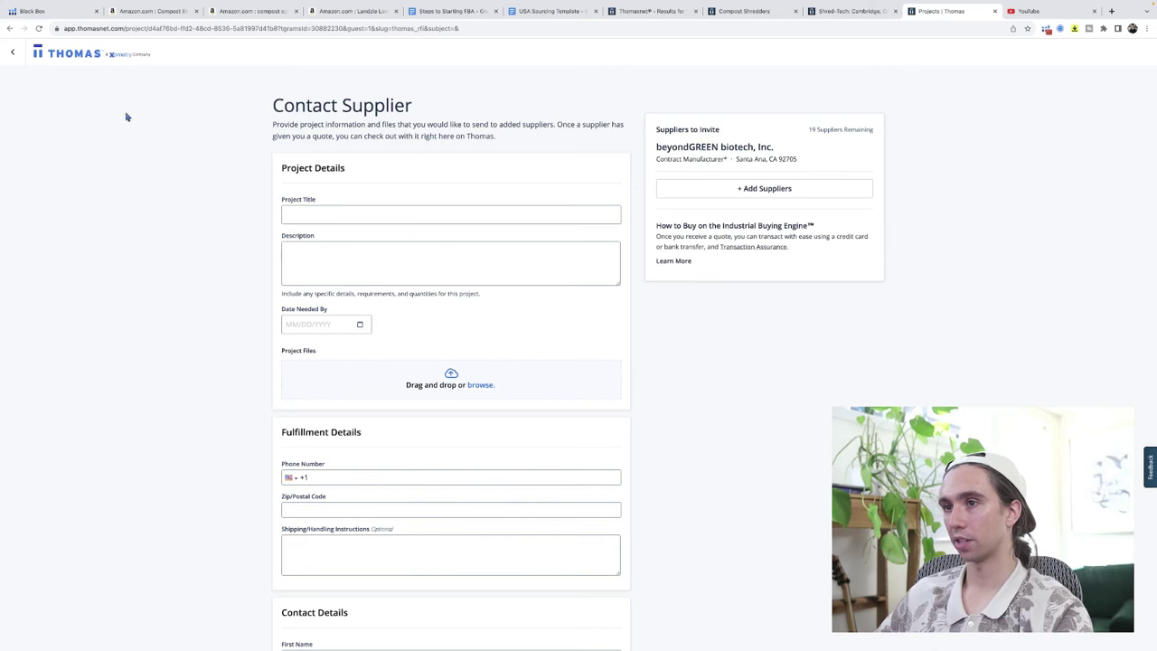
Step: Return to the supplier list, open beyondGREEN biotech, Inc.'s website through its supplier profile, and skim the home page
{"action": "left_click", "coordinate": [10, 29]}
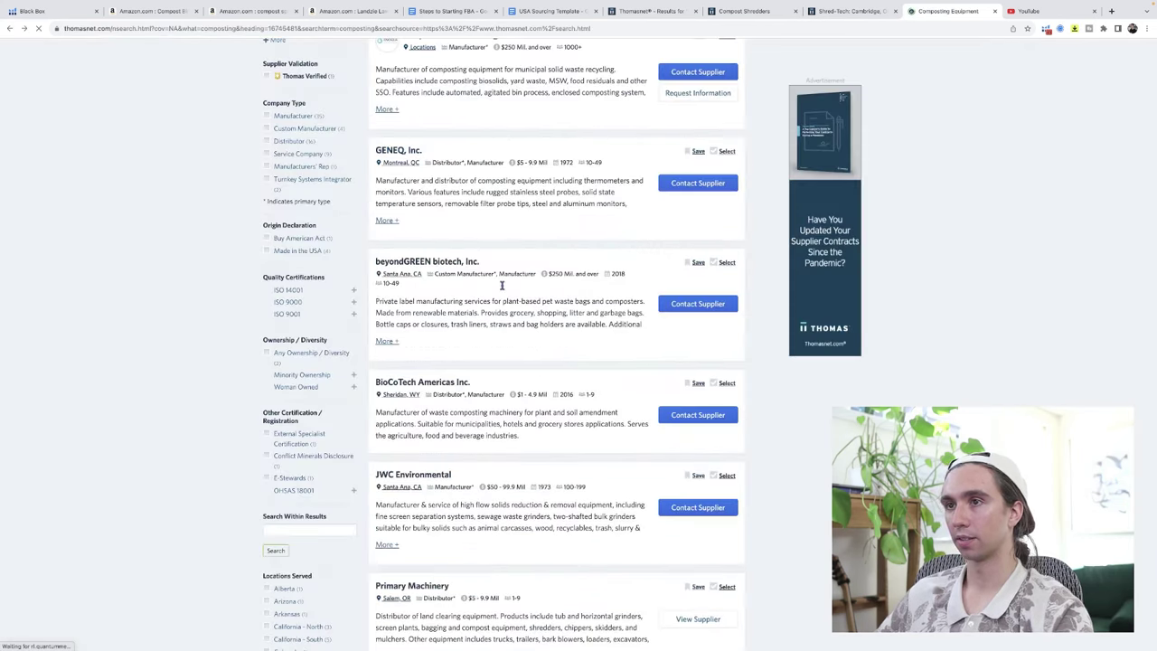
{"action": "left_click", "coordinate": [420, 262]}
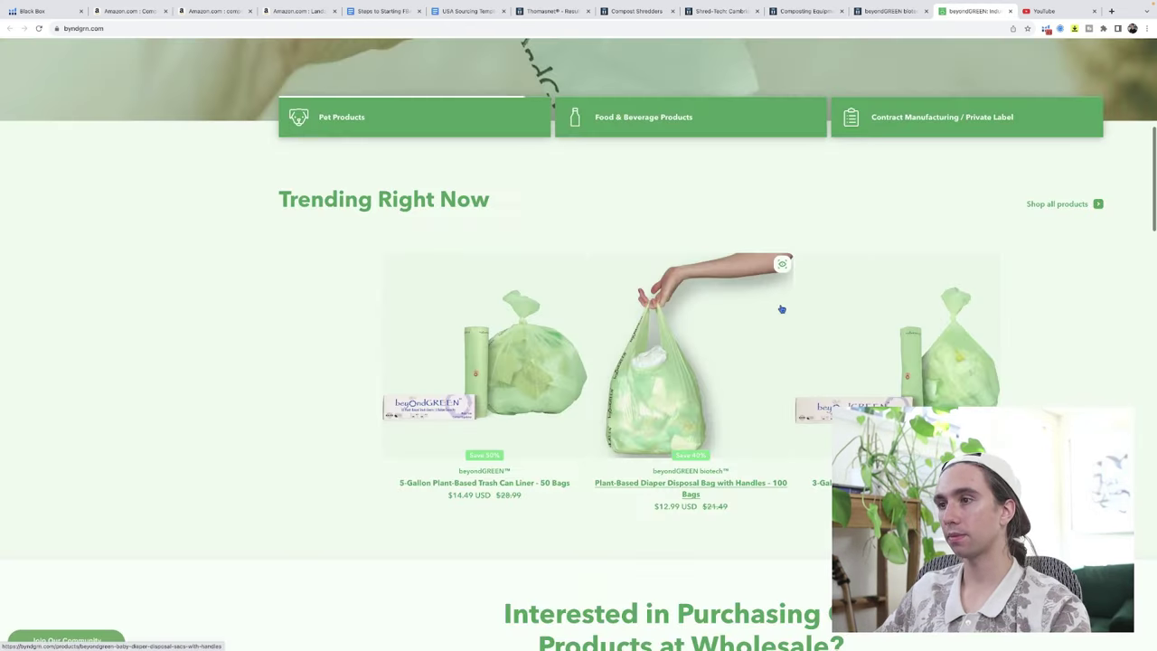
{"action": "scroll", "coordinate": [782, 310], "scroll_direction": "down", "scroll_amount": 6}
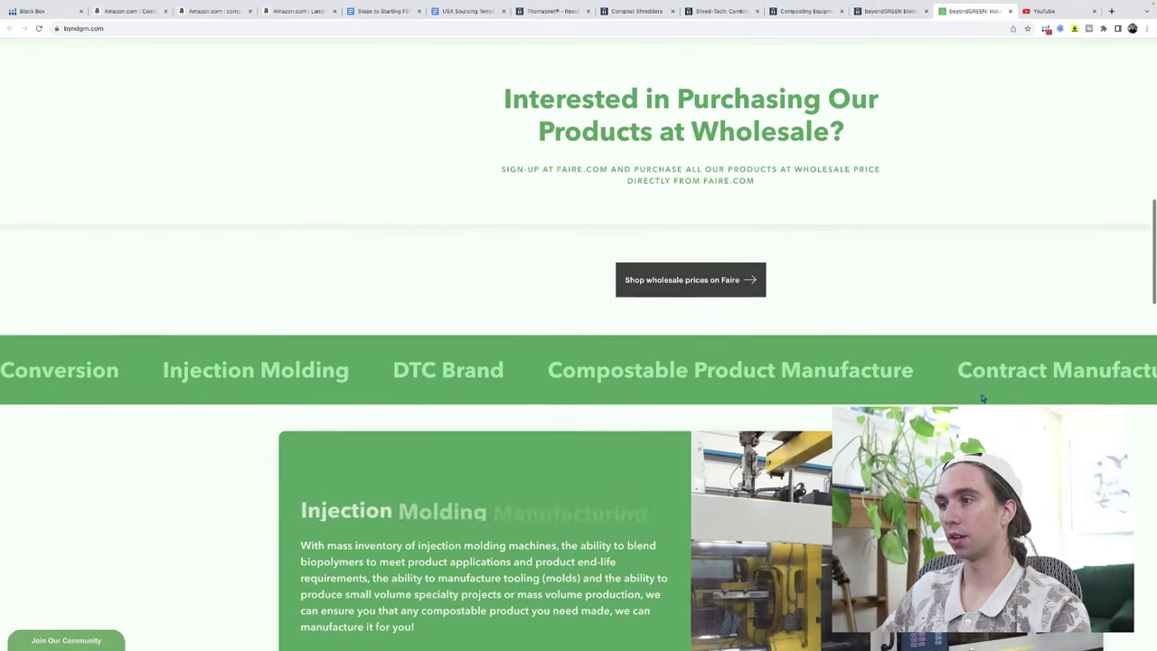
{"action": "scroll", "coordinate": [982, 398], "scroll_direction": "down", "scroll_amount": 12}
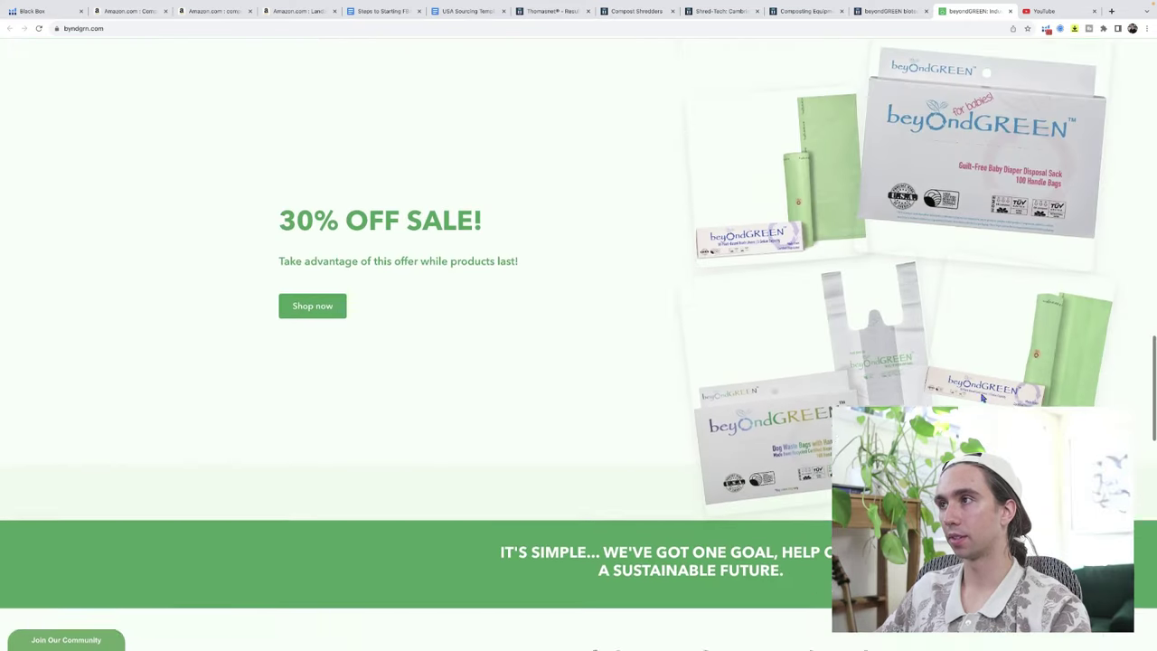
{"action": "scroll", "coordinate": [982, 397], "scroll_direction": "down", "scroll_amount": 15}
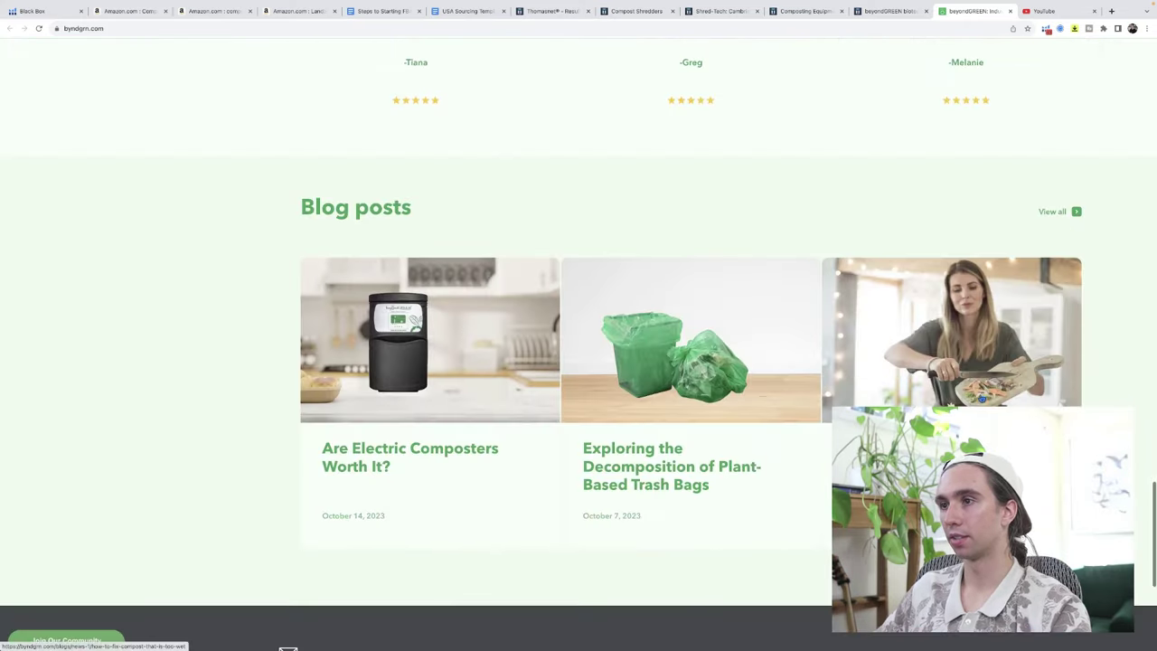
{"action": "scroll", "coordinate": [982, 398], "scroll_direction": "down", "scroll_amount": 1}
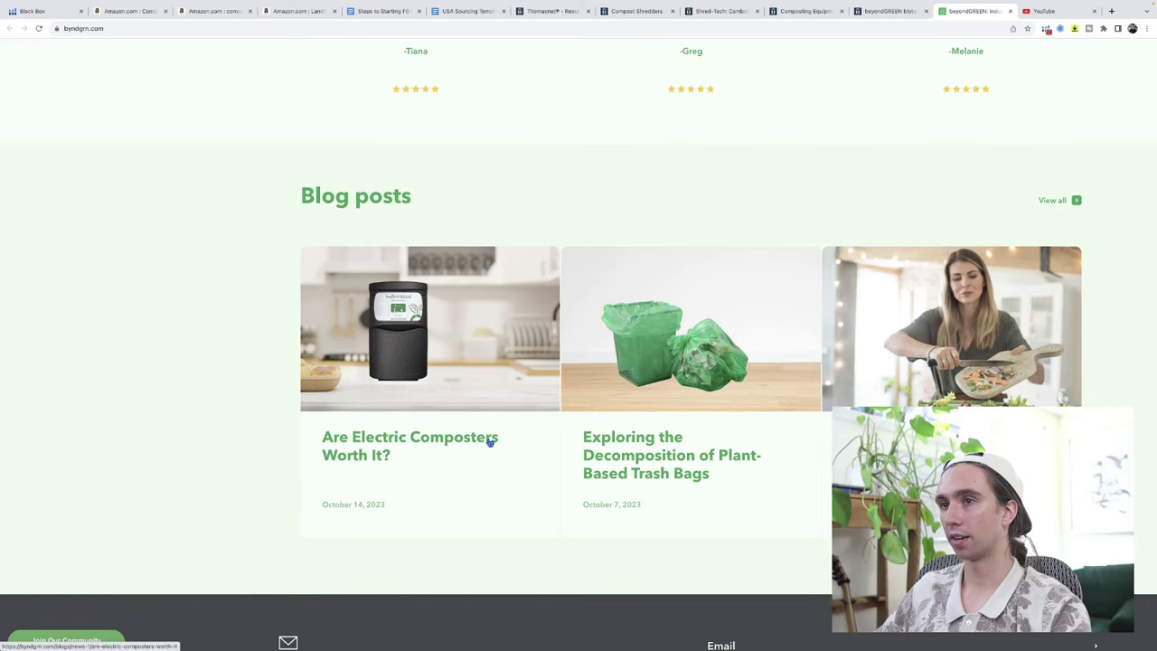
{"action": "scroll", "coordinate": [492, 445], "scroll_direction": "down", "scroll_amount": 3}
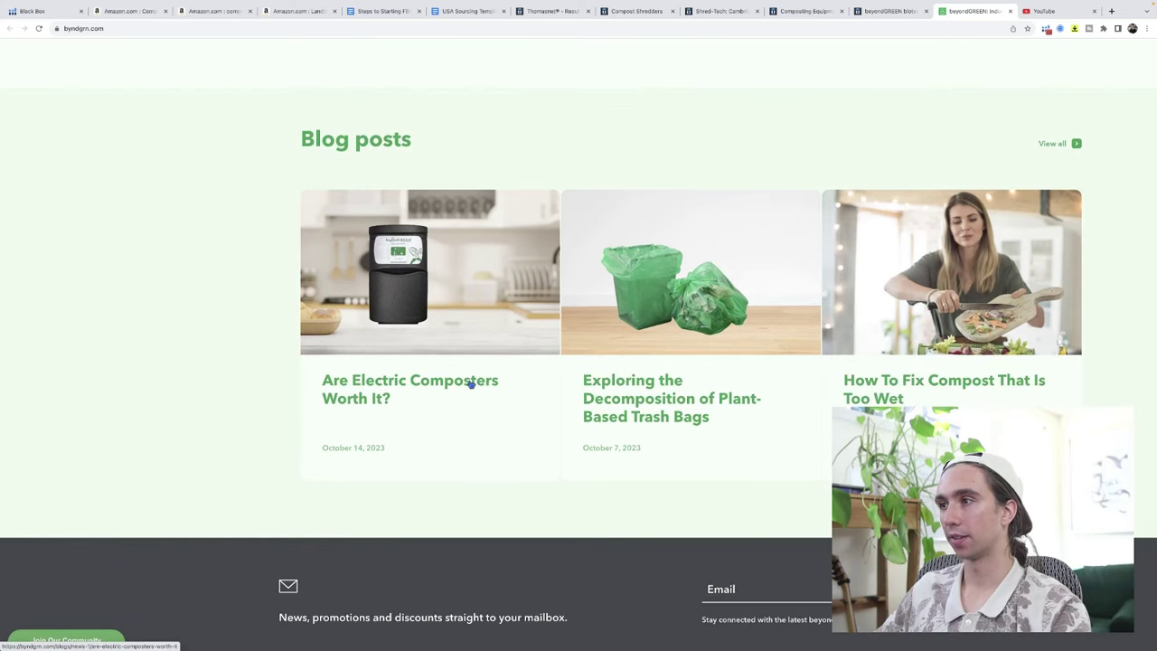
{"action": "scroll", "coordinate": [465, 388], "scroll_direction": "up", "scroll_amount": 20}
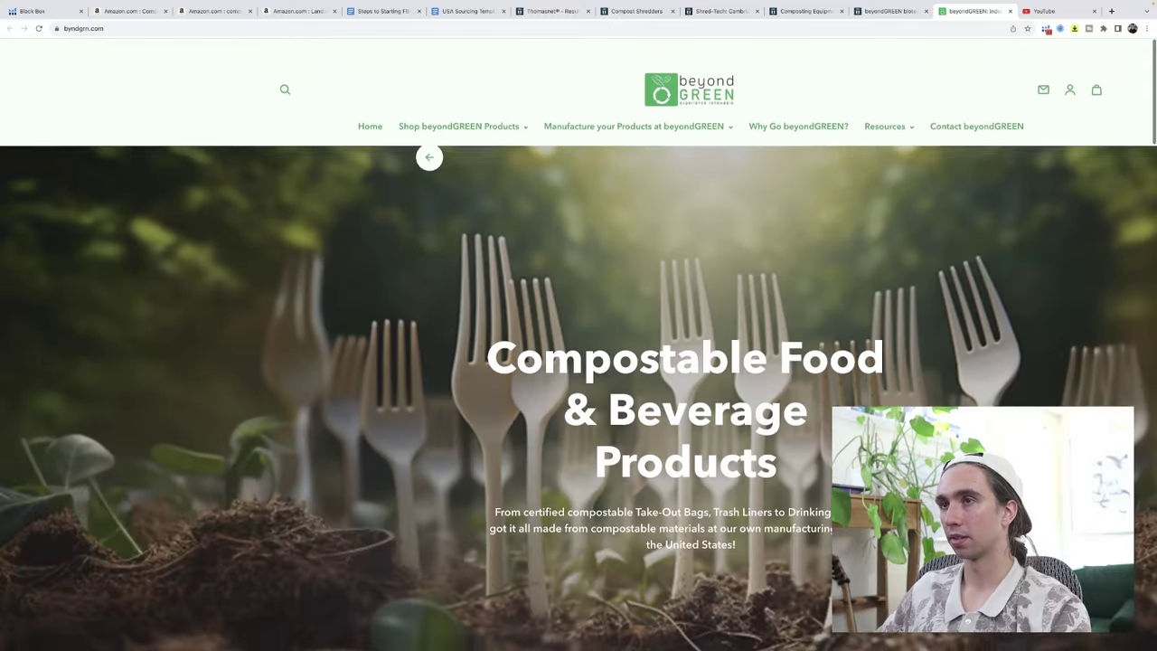
Step: Open the Home Composters collection among beyondGREEN's composting units and accessories
{"action": "left_click", "coordinate": [504, 108]}
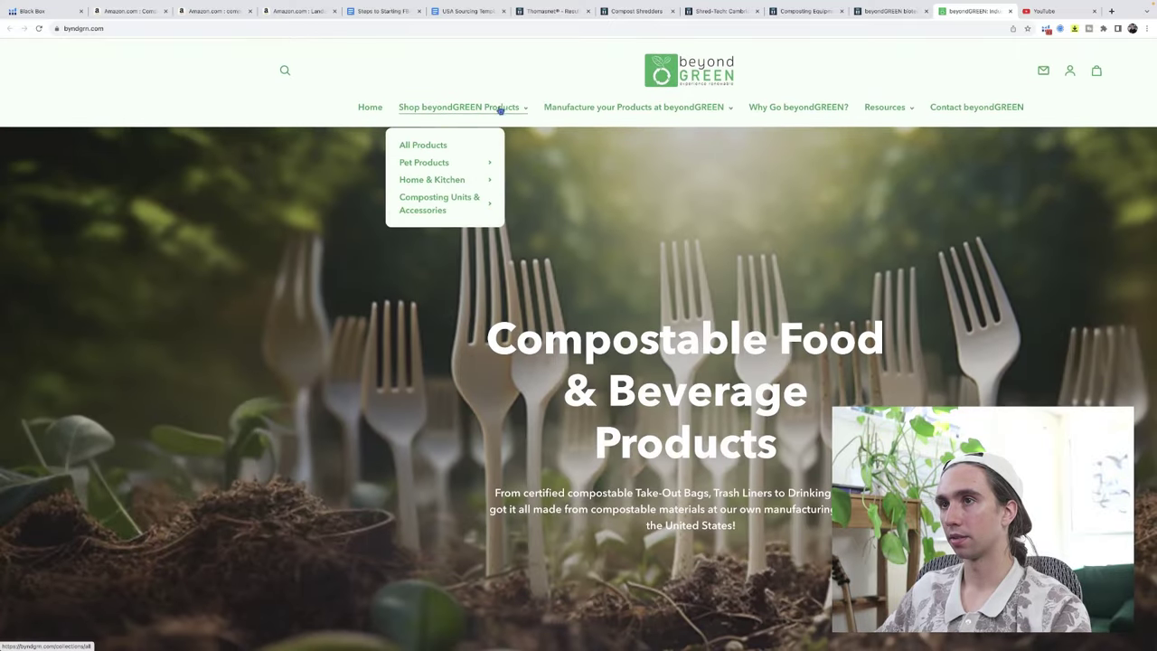
{"action": "mouse_move", "coordinate": [443, 199]}
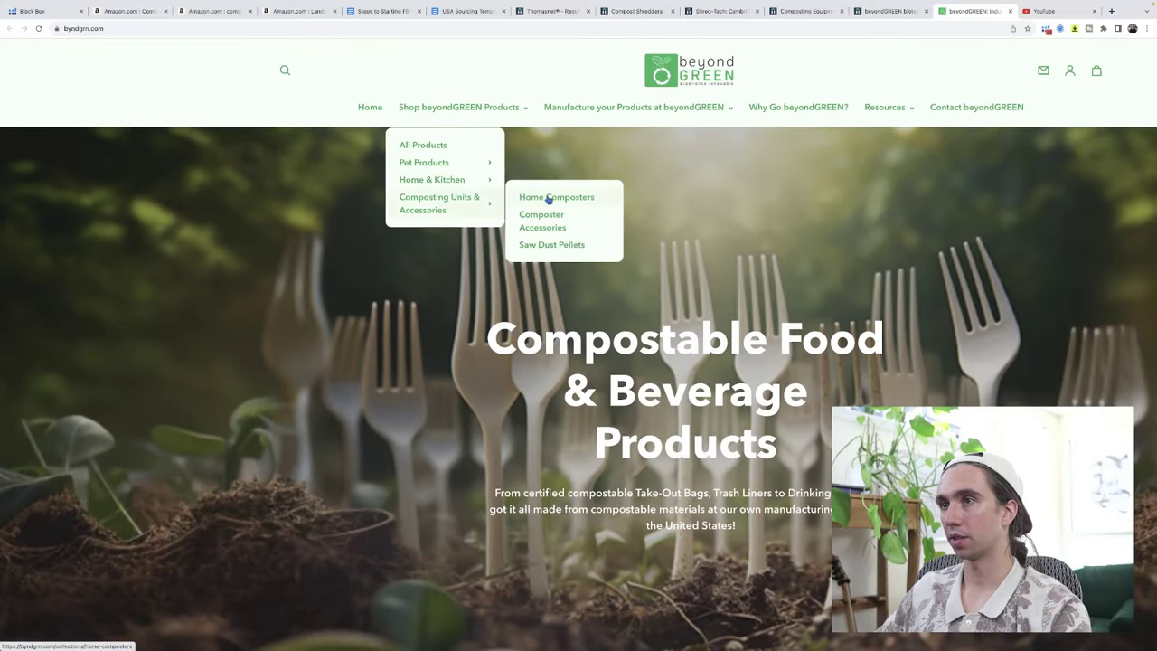
{"action": "left_click", "coordinate": [548, 199]}
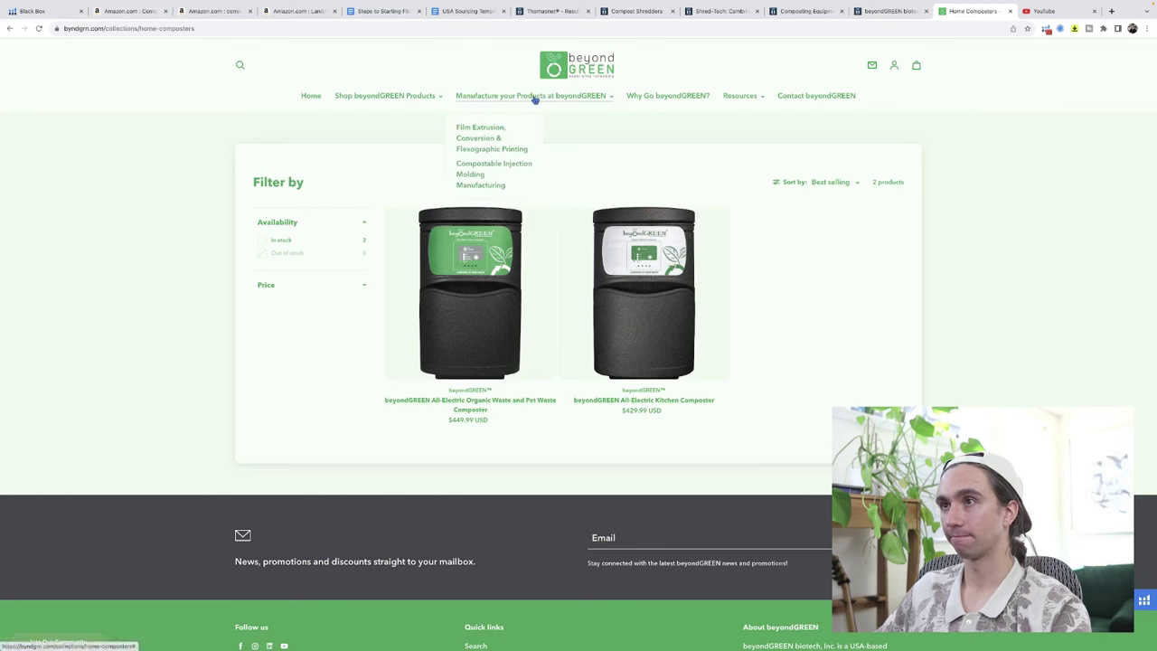
Step: Open beyondGREEN's Compostable Injection Molding Manufacturing page and review its capabilities, US production details and quote form
{"action": "mouse_move", "coordinate": [483, 99]}
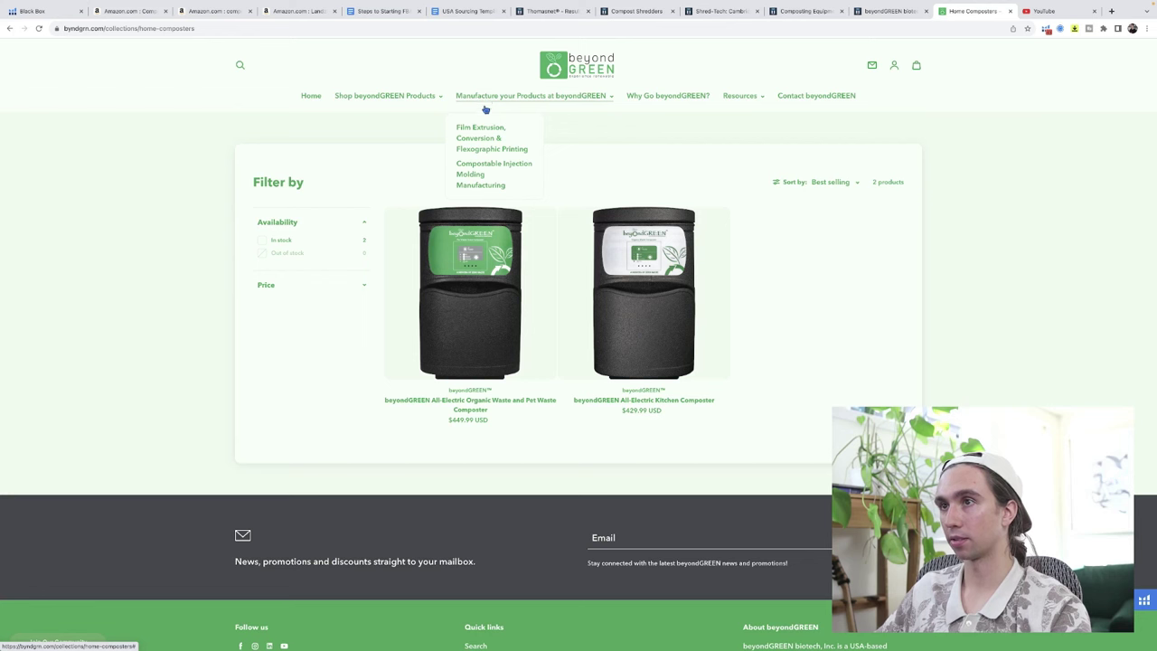
{"action": "left_click", "coordinate": [484, 171]}
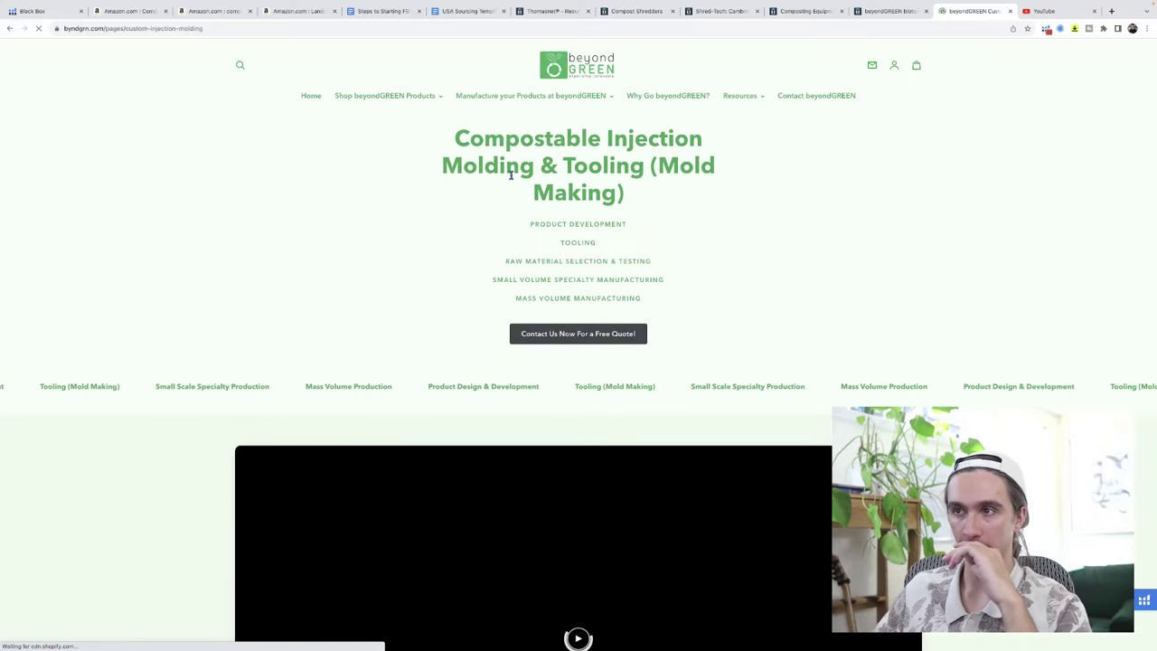
{"action": "scroll", "coordinate": [477, 311], "scroll_direction": "down", "scroll_amount": 2}
{"action": "scroll", "coordinate": [476, 311], "scroll_direction": "down", "scroll_amount": 3}
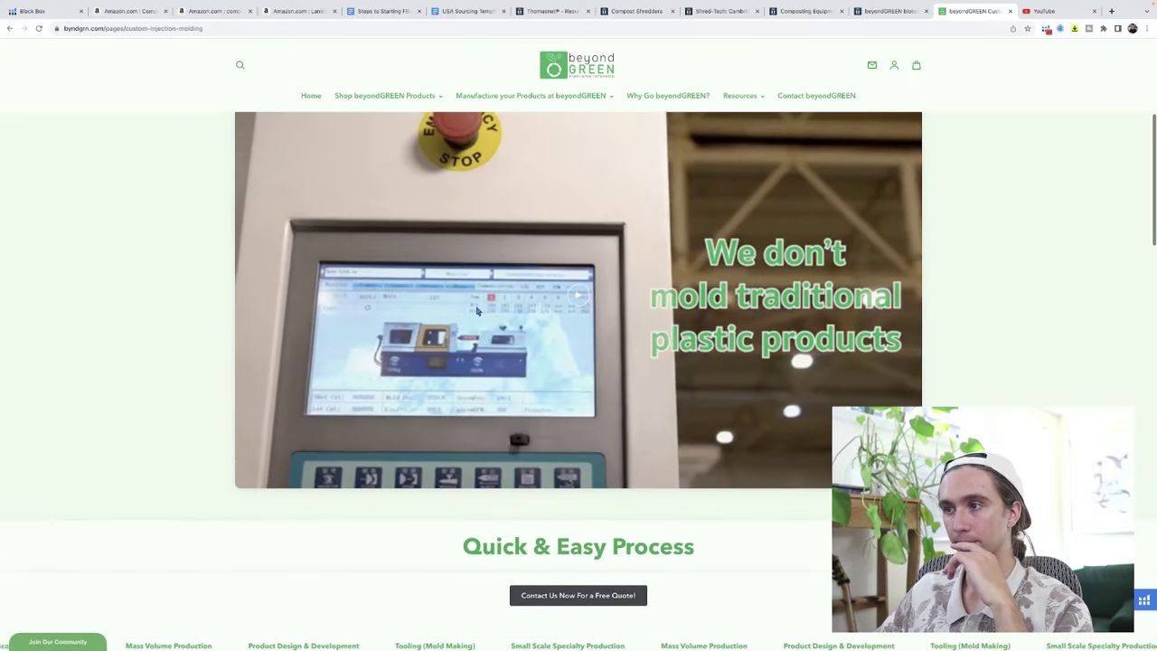
{"action": "scroll", "coordinate": [477, 311], "scroll_direction": "down", "scroll_amount": 5}
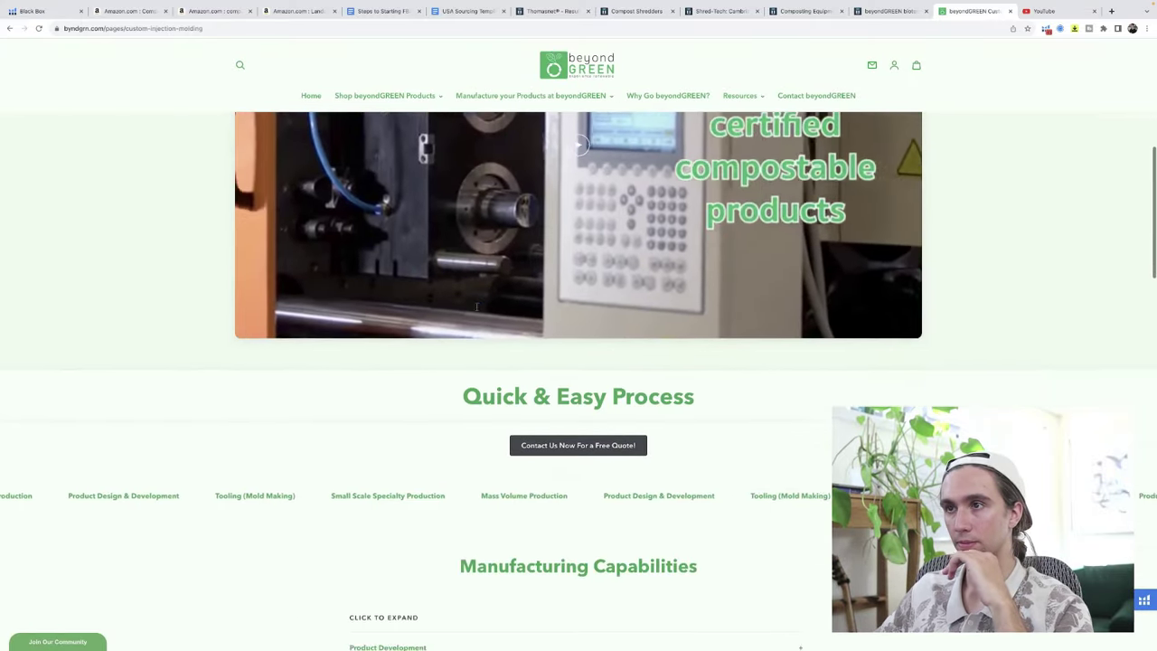
{"action": "scroll", "coordinate": [480, 313], "scroll_direction": "down", "scroll_amount": 3}
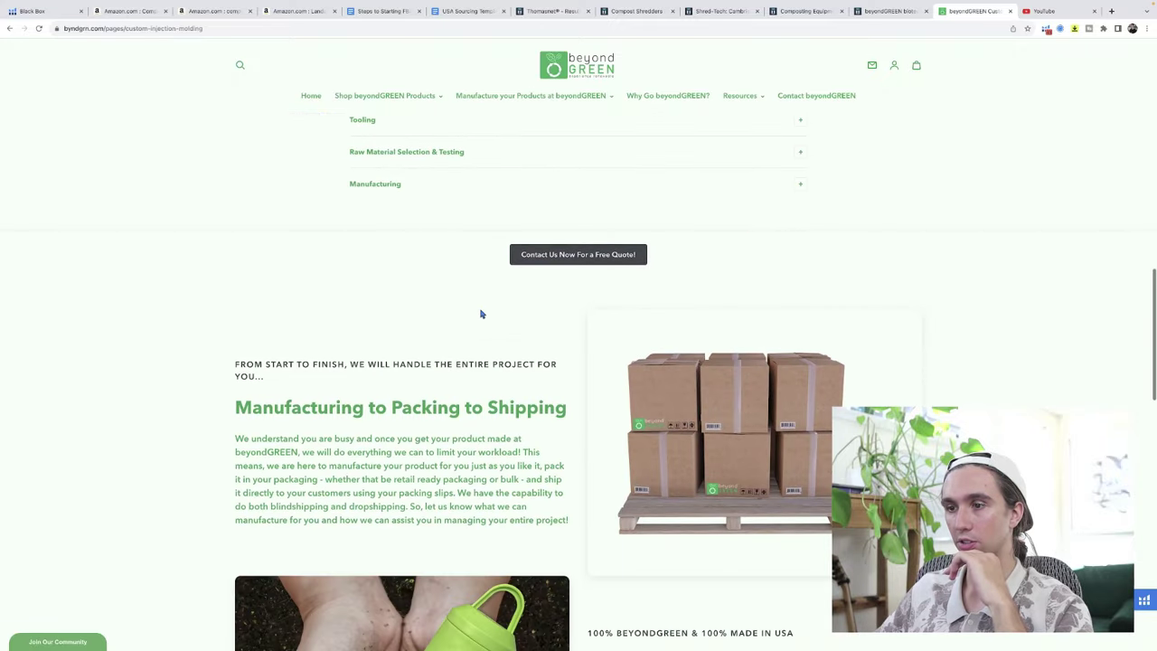
{"action": "scroll", "coordinate": [481, 313], "scroll_direction": "down", "scroll_amount": 4}
{"action": "scroll", "coordinate": [480, 311], "scroll_direction": "down", "scroll_amount": 4}
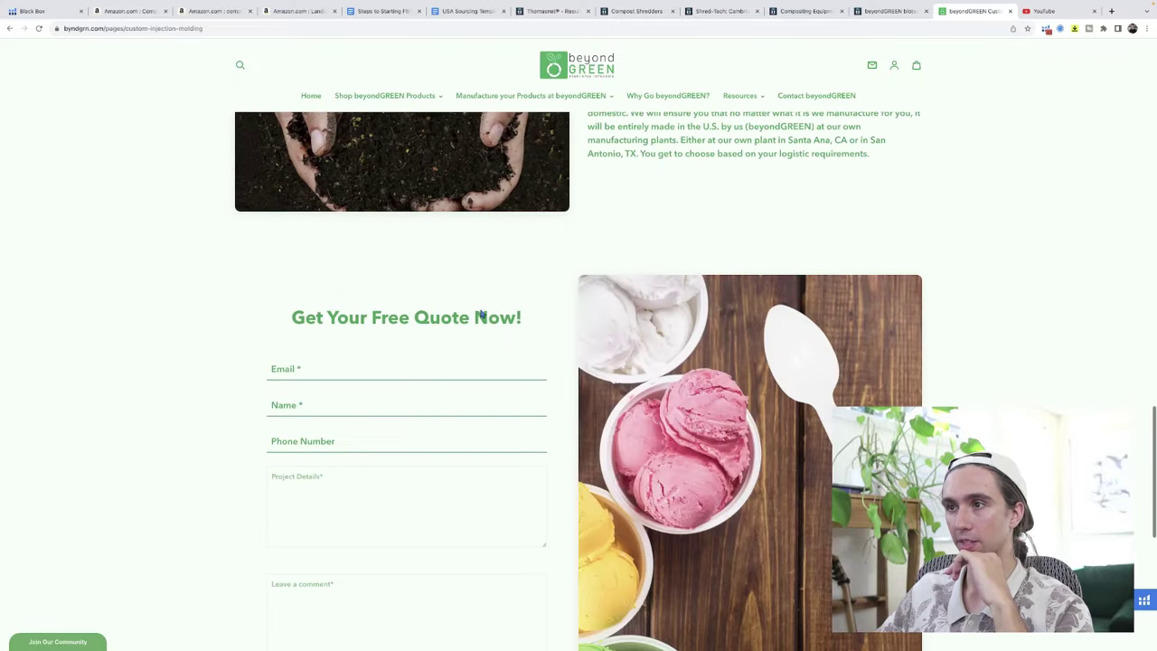
{"action": "scroll", "coordinate": [480, 311], "scroll_direction": "down", "scroll_amount": 5}
{"action": "scroll", "coordinate": [480, 313], "scroll_direction": "up", "scroll_amount": 6}
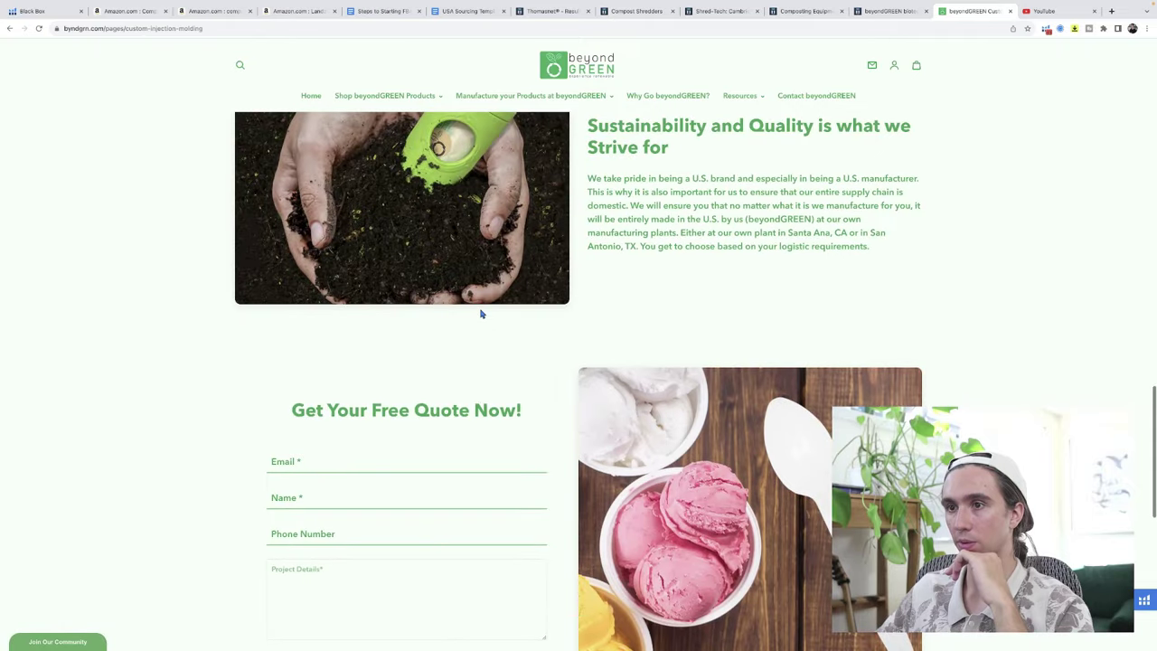
{"action": "scroll", "coordinate": [480, 314], "scroll_direction": "down", "scroll_amount": 2}
{"action": "scroll", "coordinate": [479, 313], "scroll_direction": "up", "scroll_amount": 3}
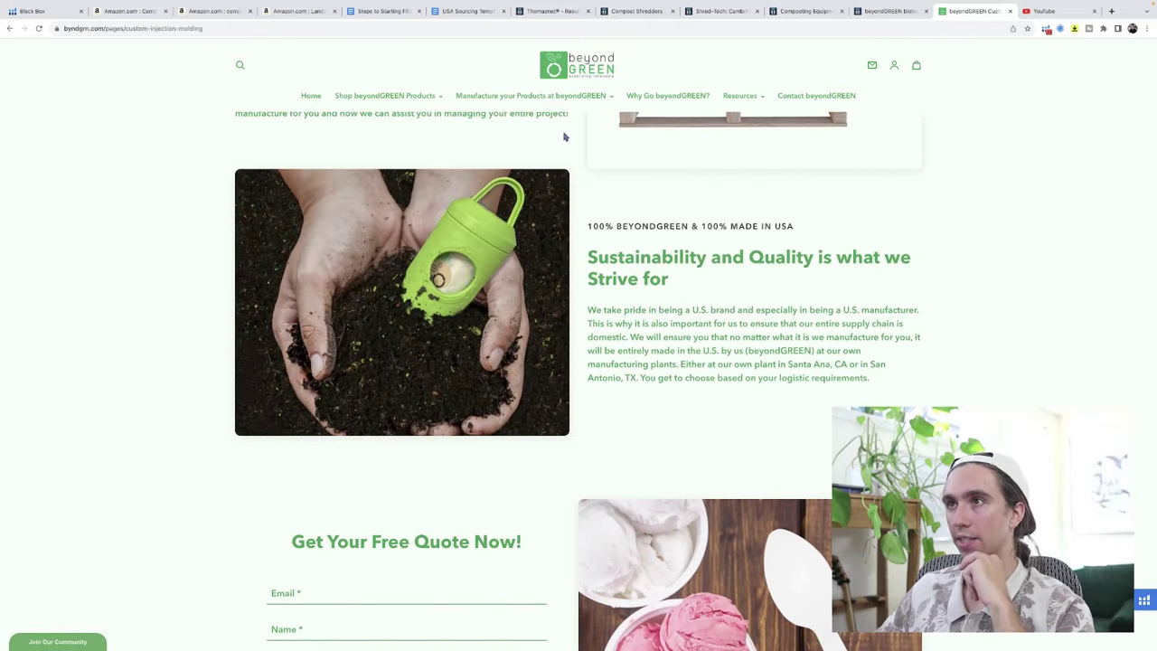
Step: Switch to the USA Sourcing Template document and review the supplier outreach message, clearing the text selection
{"action": "left_click", "coordinate": [470, 13]}
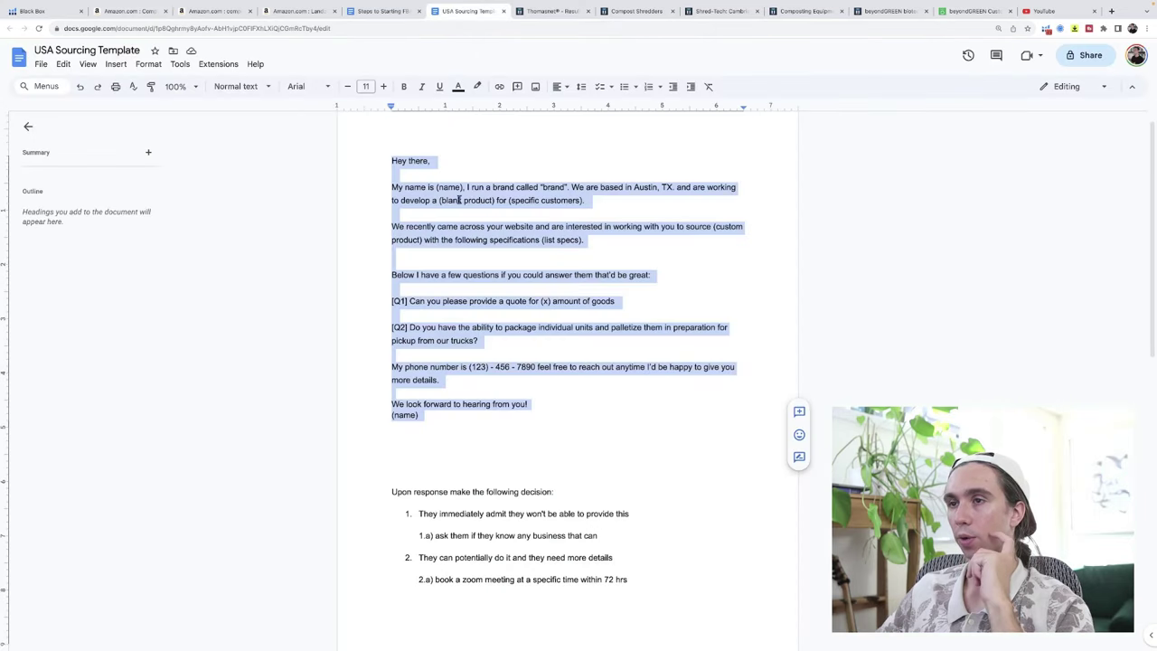
{"action": "scroll", "coordinate": [500, 335], "scroll_direction": "up", "scroll_amount": 1}
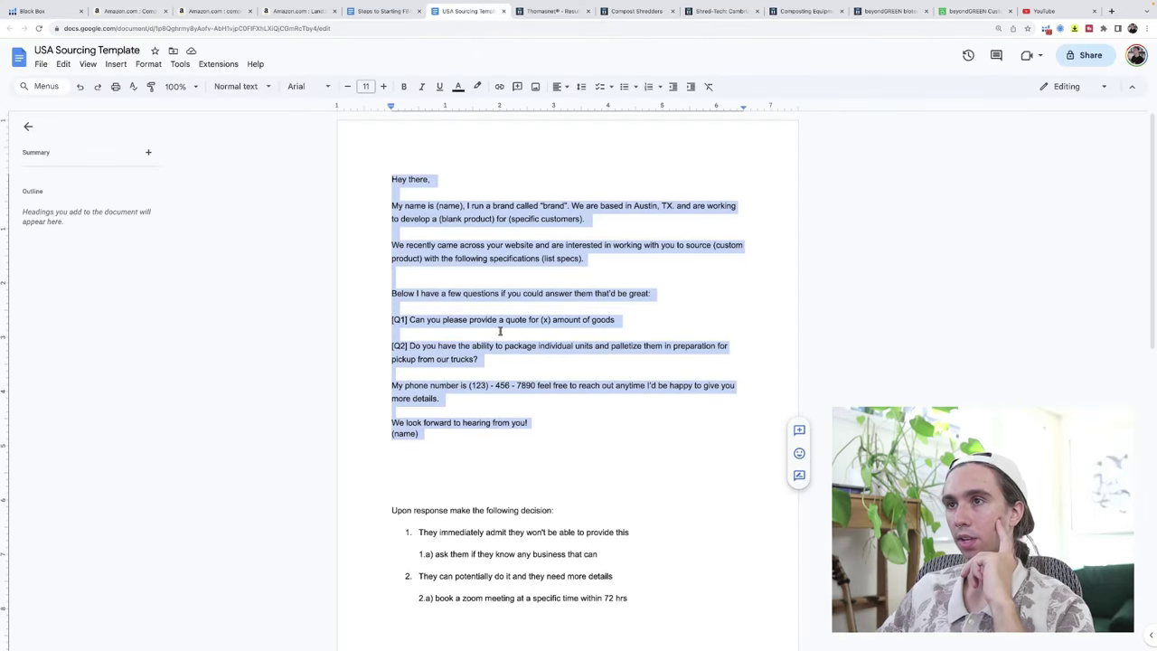
{"action": "left_click", "coordinate": [522, 232]}
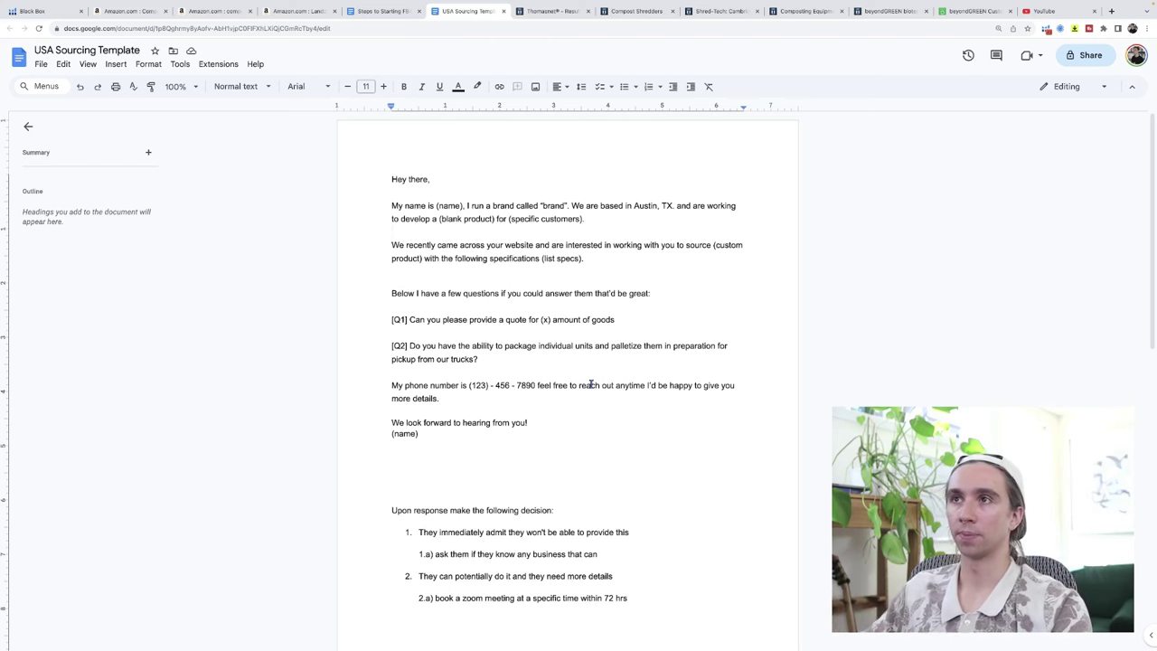
Step: Revisit the Landzie spreader listing on Amazon, and close the Xray window over the compost spreader search results
{"action": "left_click", "coordinate": [307, 11]}
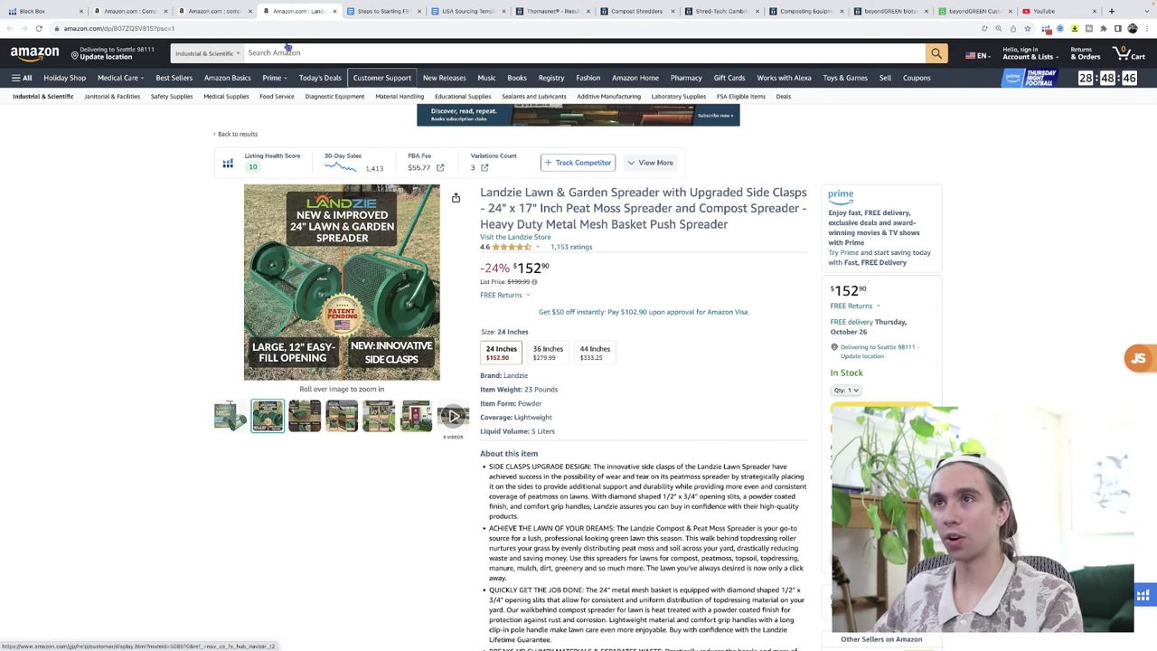
{"action": "left_click", "coordinate": [212, 13]}
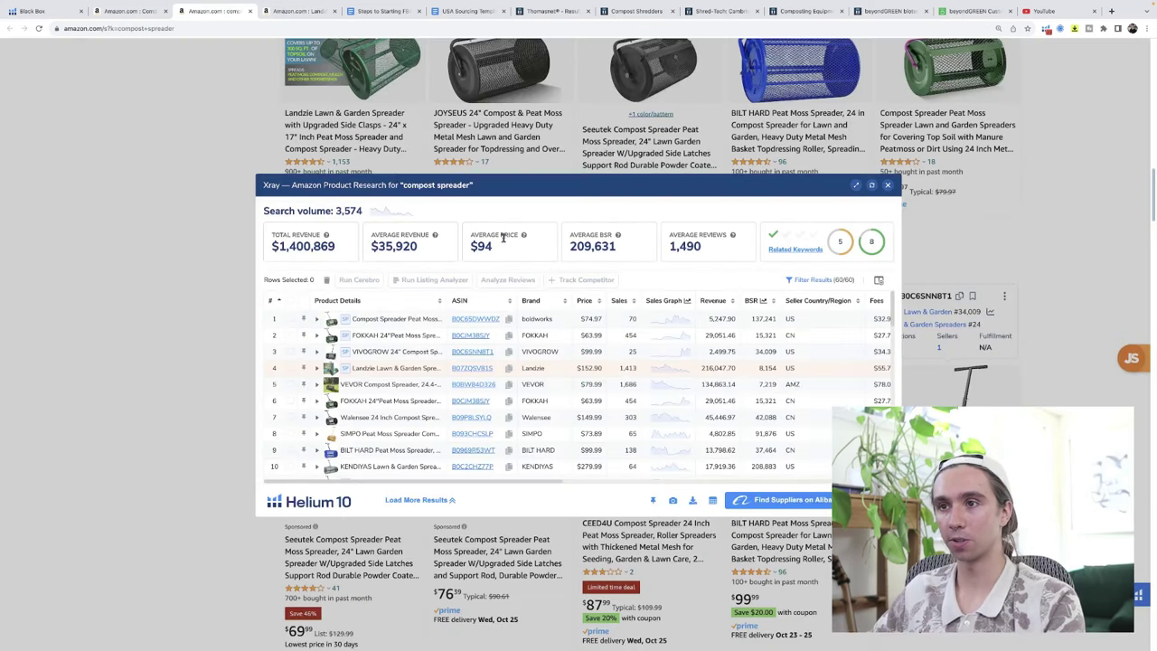
{"action": "left_click", "coordinate": [887, 185]}
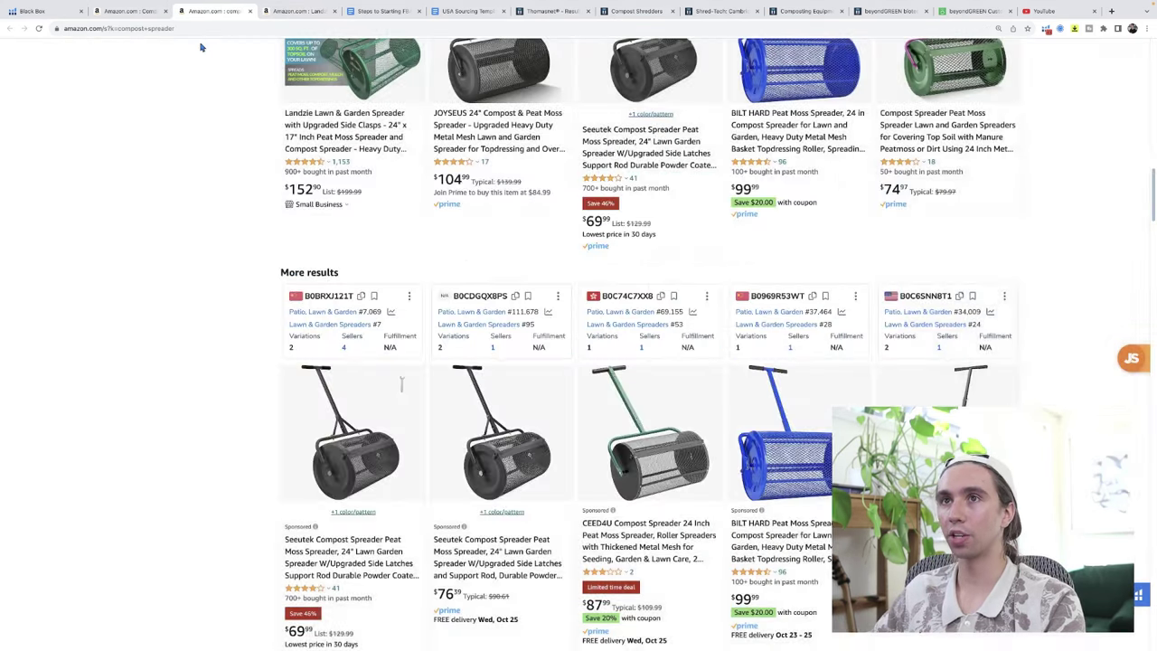
Step: Switch to YouTube and search for "best composter for home use"
{"action": "left_click", "coordinate": [1030, 12]}
{"action": "left_click", "coordinate": [467, 51]}
{"action": "type", "text": "best comp"}
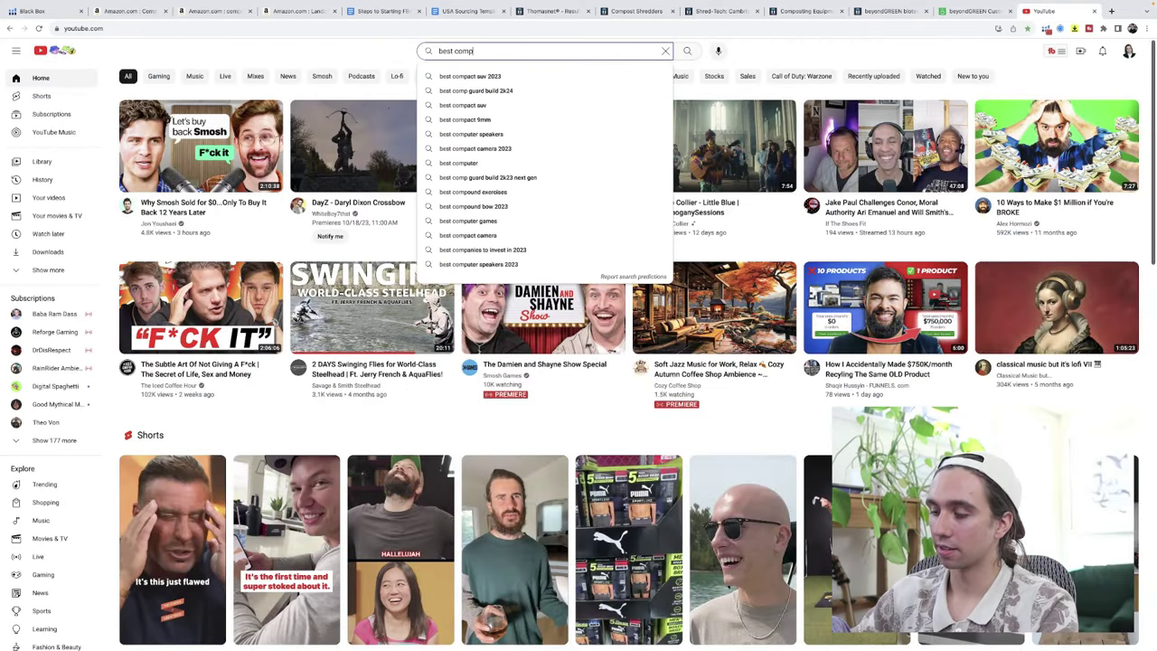
{"action": "type", "text": "oster"}
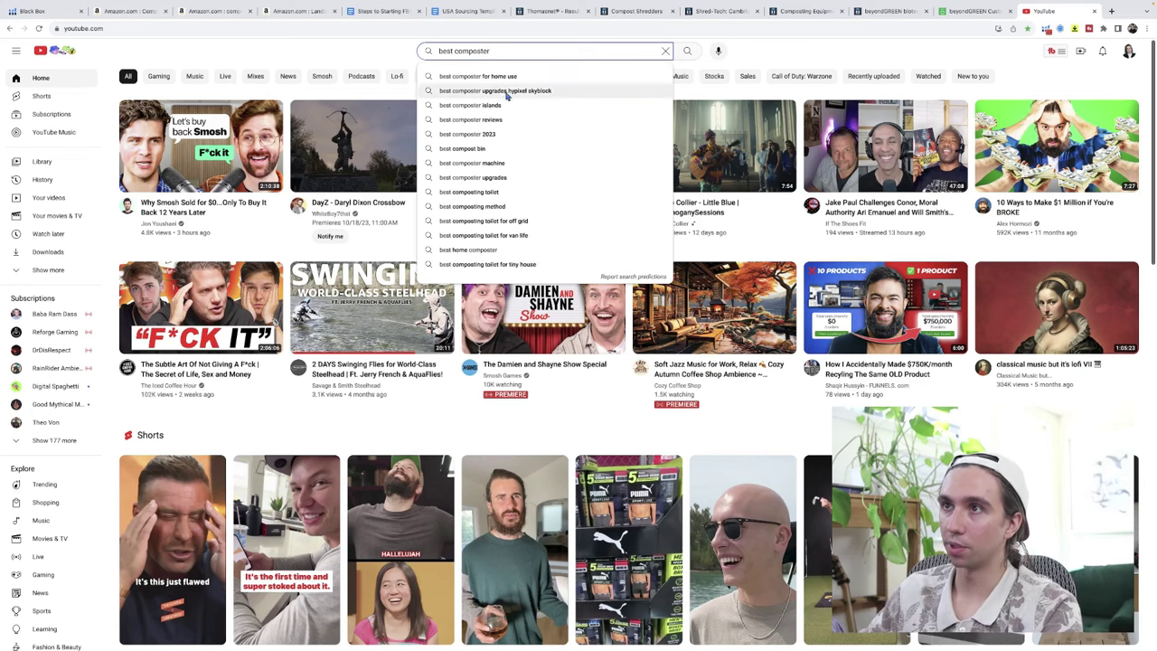
{"action": "left_click", "coordinate": [499, 77]}
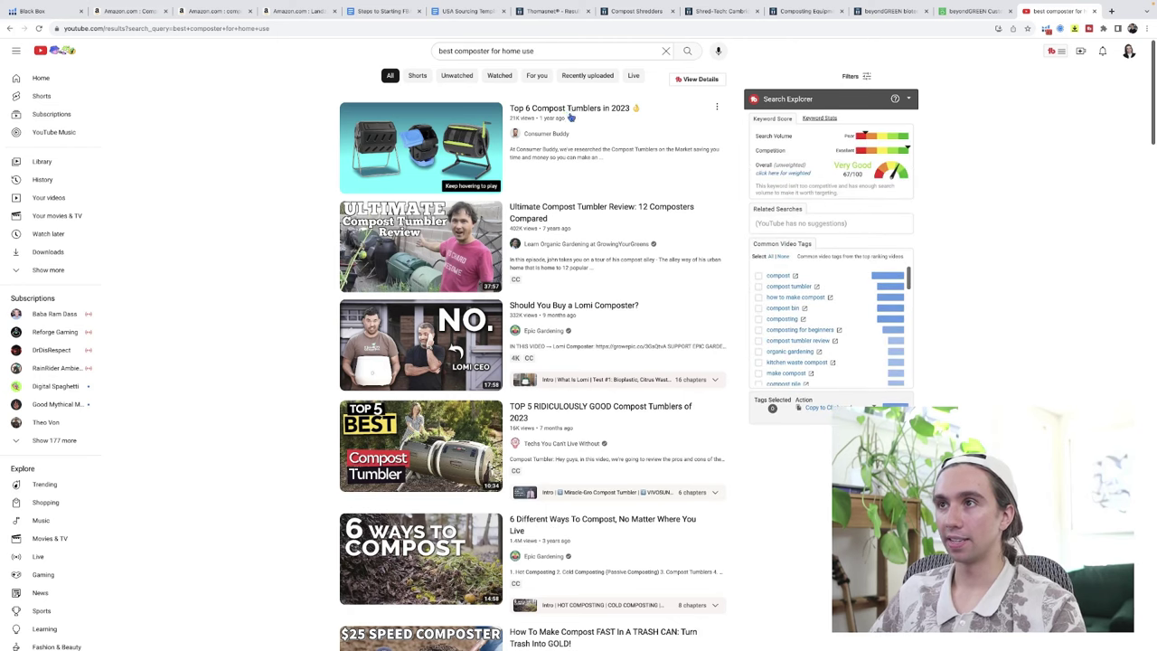
Step: Skim the YouTube results for composter reviews, product comparisons and composting how-to videos
{"action": "scroll", "coordinate": [560, 407], "scroll_direction": "down", "scroll_amount": 3}
{"action": "scroll", "coordinate": [577, 343], "scroll_direction": "down", "scroll_amount": 5}
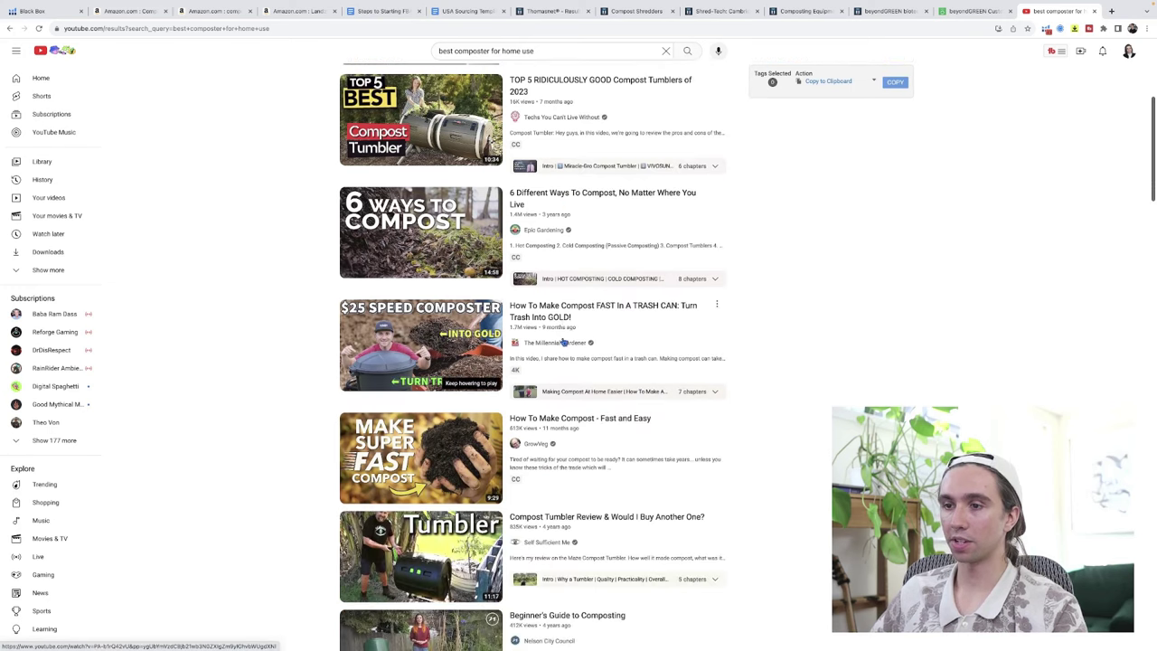
{"action": "scroll", "coordinate": [573, 409], "scroll_direction": "down", "scroll_amount": 1}
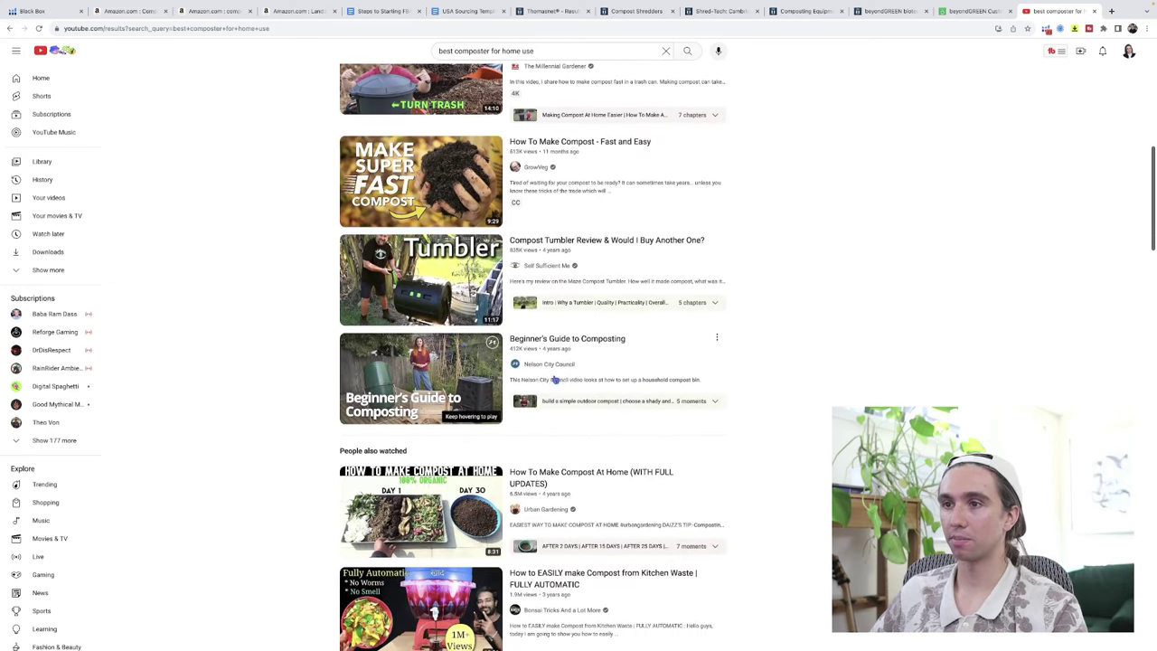
{"action": "scroll", "coordinate": [567, 360], "scroll_direction": "down", "scroll_amount": 5}
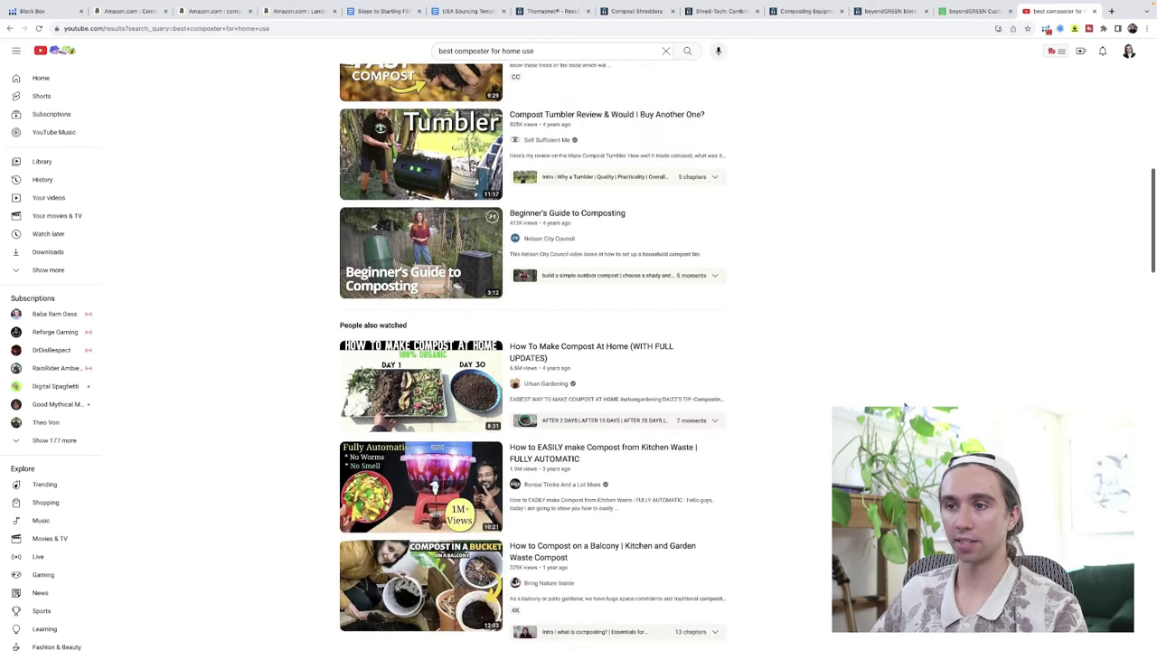
{"action": "scroll", "coordinate": [578, 362], "scroll_direction": "down", "scroll_amount": 2}
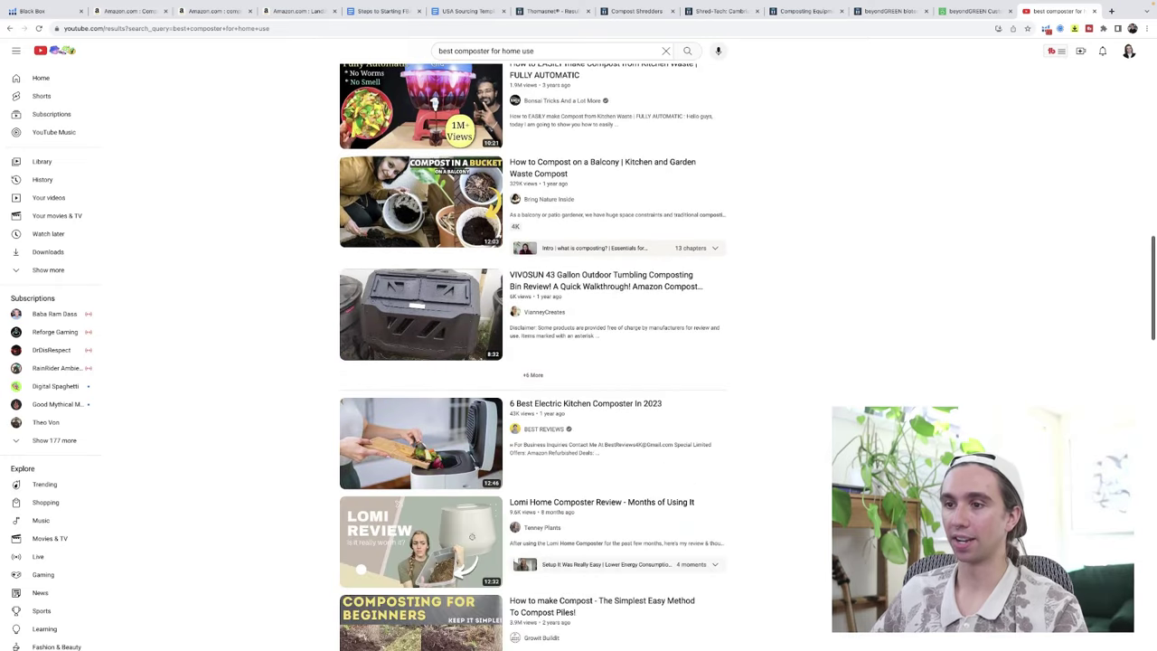
{"action": "scroll", "coordinate": [879, 398], "scroll_direction": "down", "scroll_amount": 2}
{"action": "scroll", "coordinate": [878, 398], "scroll_direction": "up", "scroll_amount": 15}
Step: Search Google for "best composters" in a new browser tab
{"action": "left_click", "coordinate": [1111, 11]}
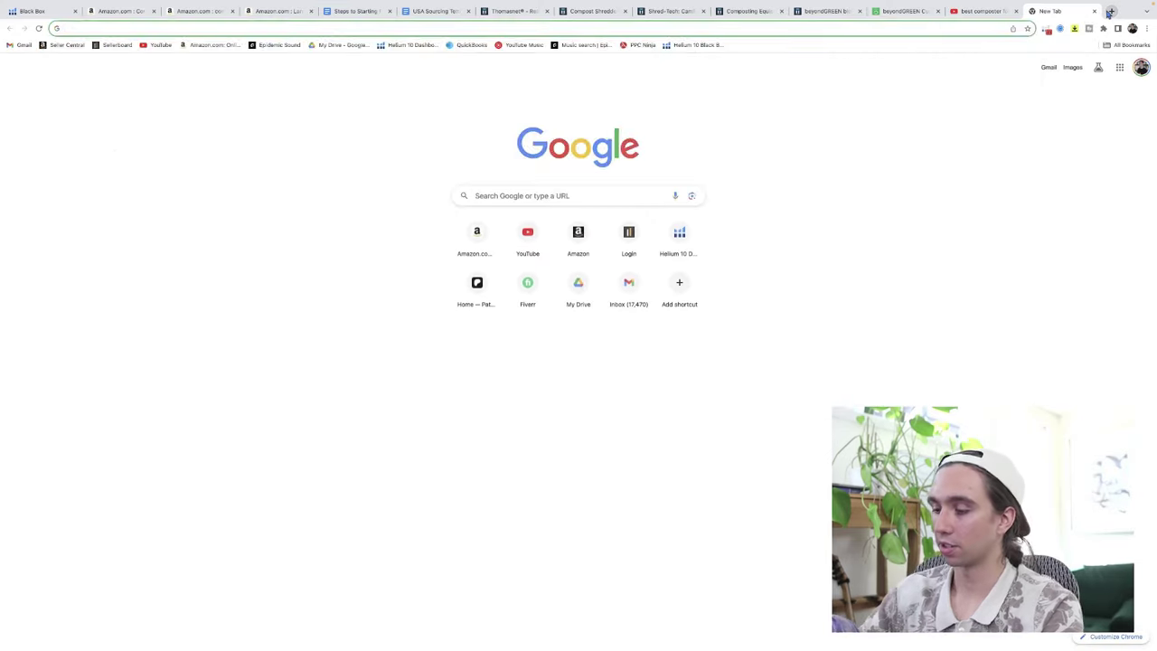
{"action": "type", "text": "hbest compos"}
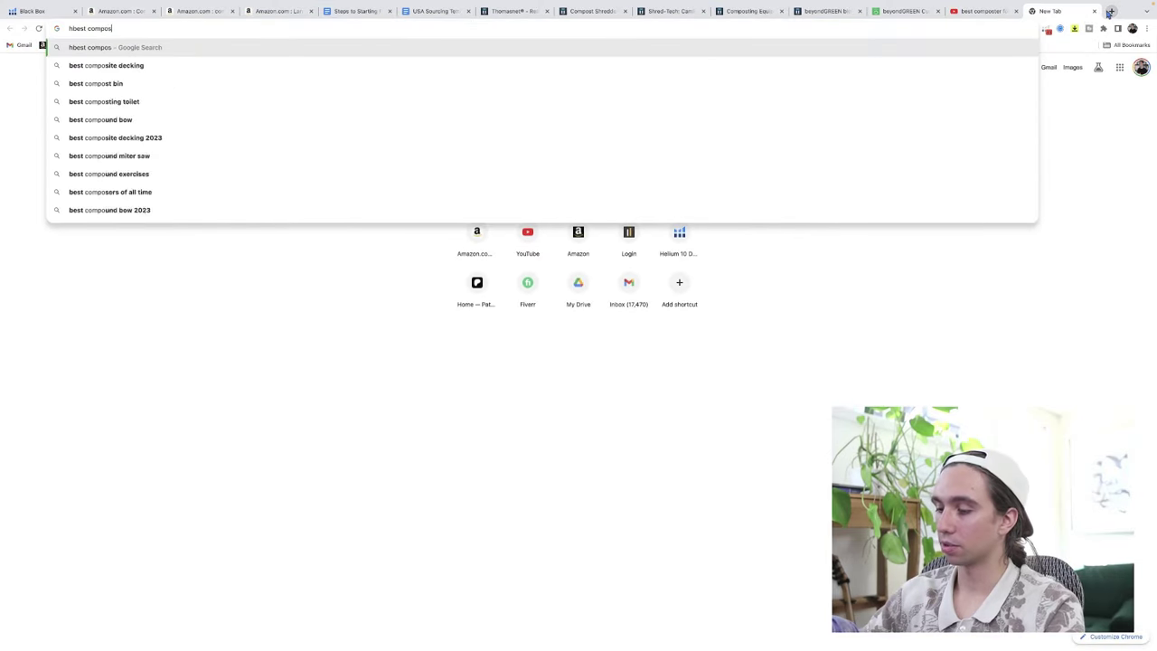
{"action": "type", "text": "ters"}
{"action": "key", "text": "Return"}
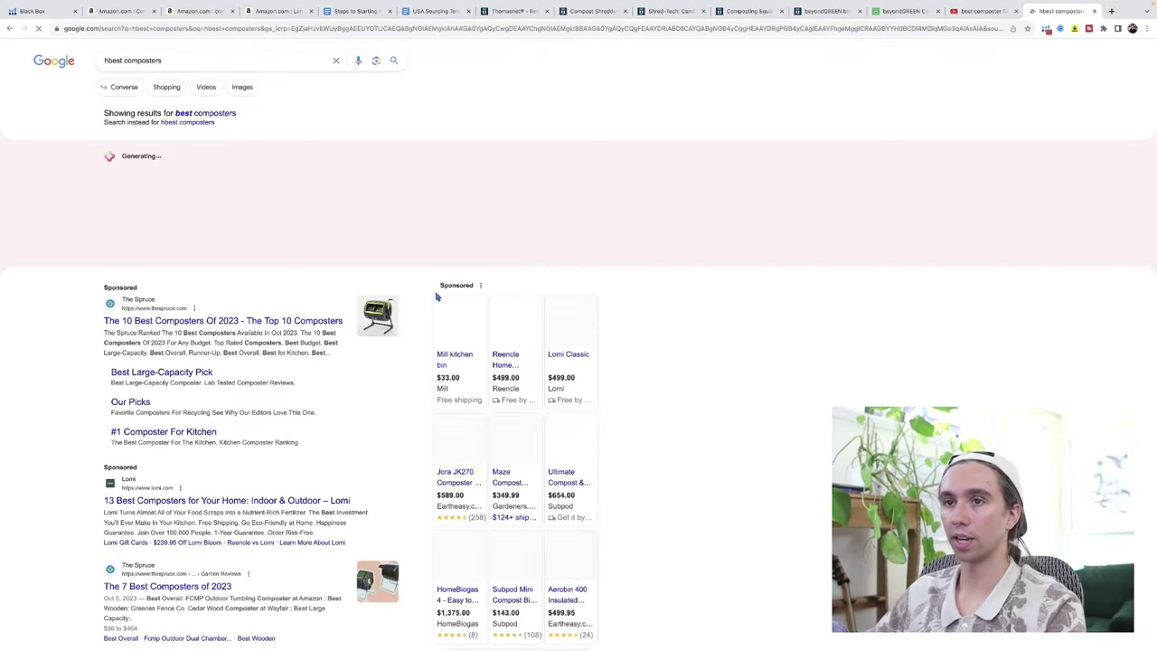
Step: Skim the Google results for best composters, including the review articles, buying guide, related searches and AI-generated product overview
{"action": "scroll", "coordinate": [434, 301], "scroll_direction": "down", "scroll_amount": 6}
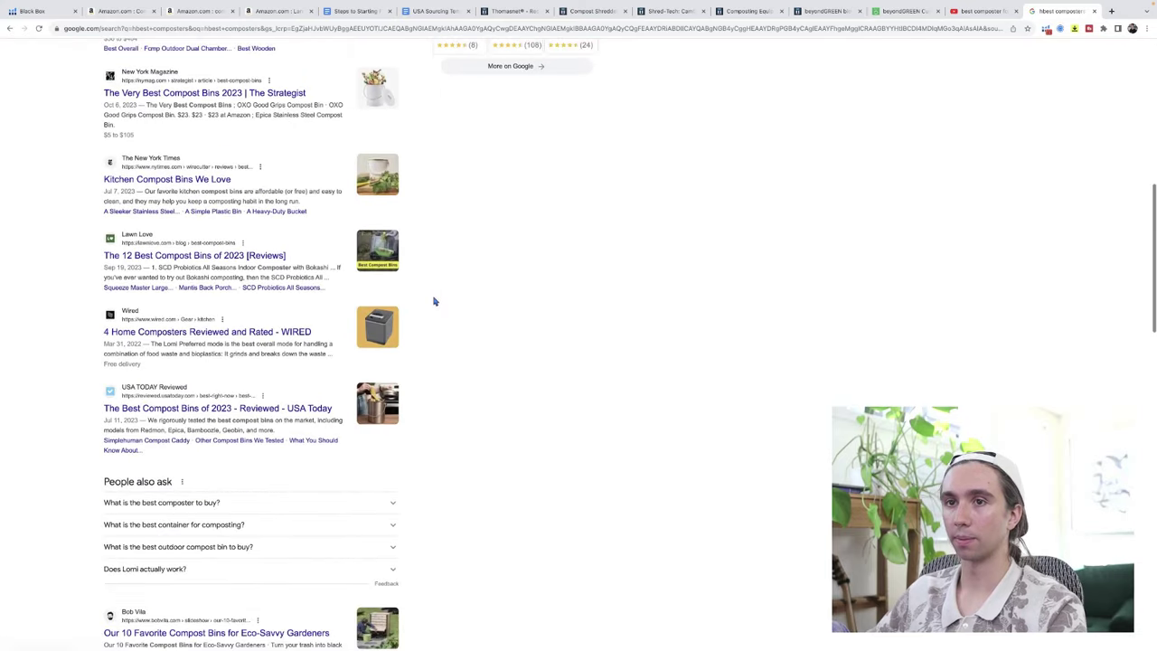
{"action": "scroll", "coordinate": [434, 301], "scroll_direction": "down", "scroll_amount": 7}
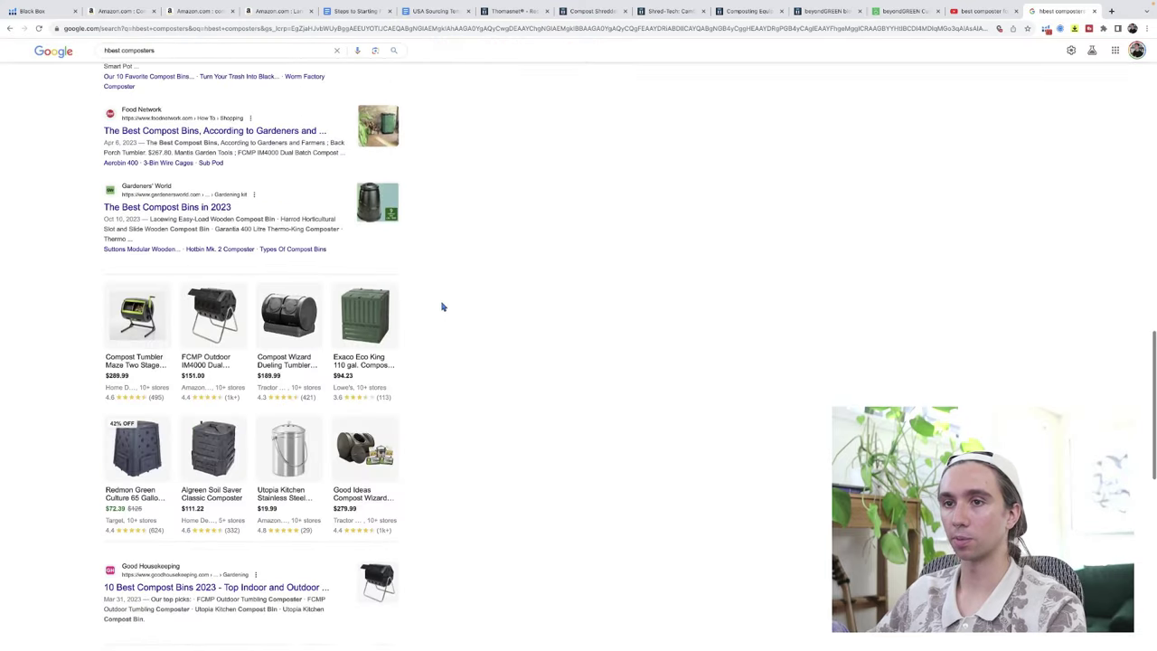
{"action": "scroll", "coordinate": [443, 308], "scroll_direction": "down", "scroll_amount": 7}
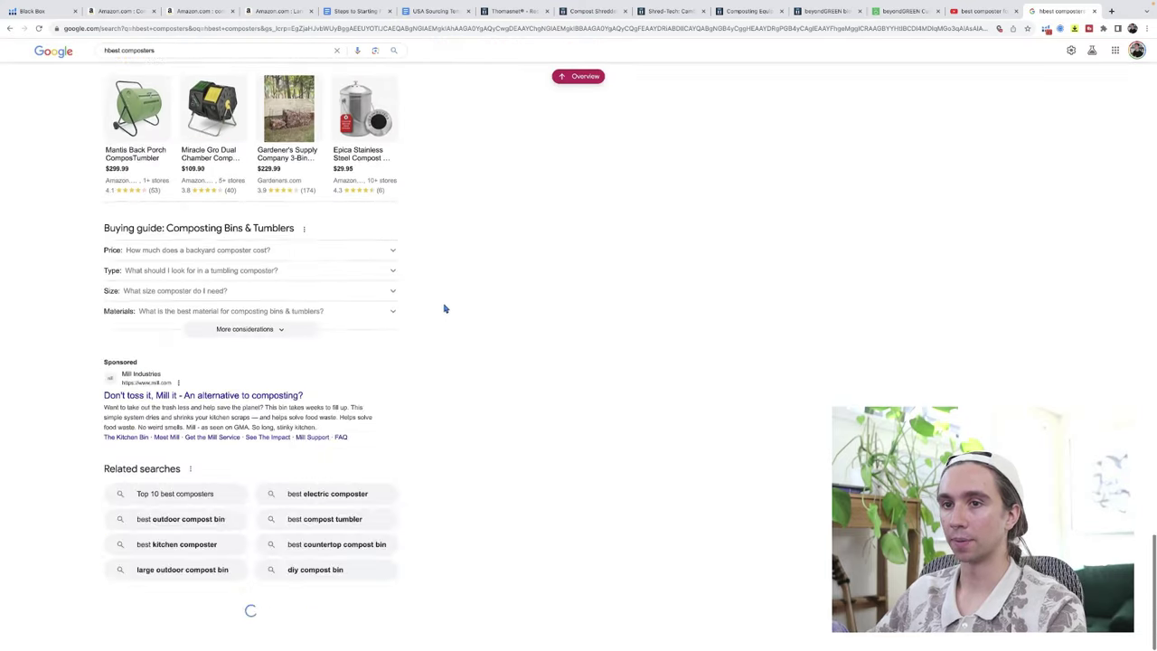
{"action": "scroll", "coordinate": [447, 307], "scroll_direction": "down", "scroll_amount": 1}
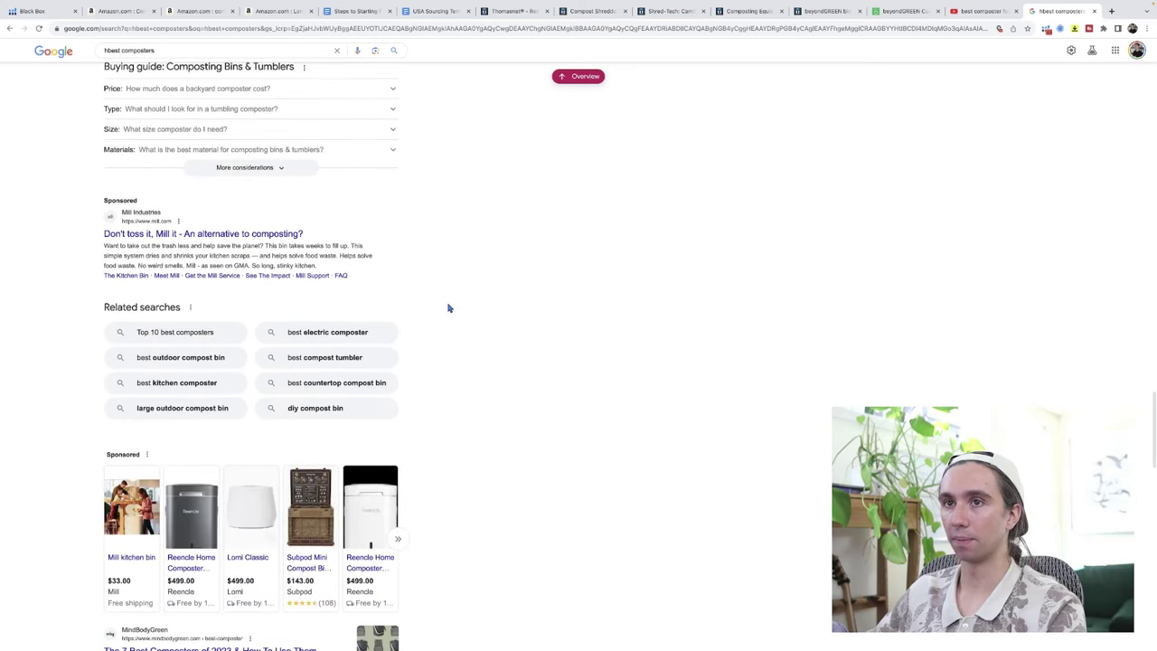
{"action": "scroll", "coordinate": [524, 285], "scroll_direction": "up", "scroll_amount": 15}
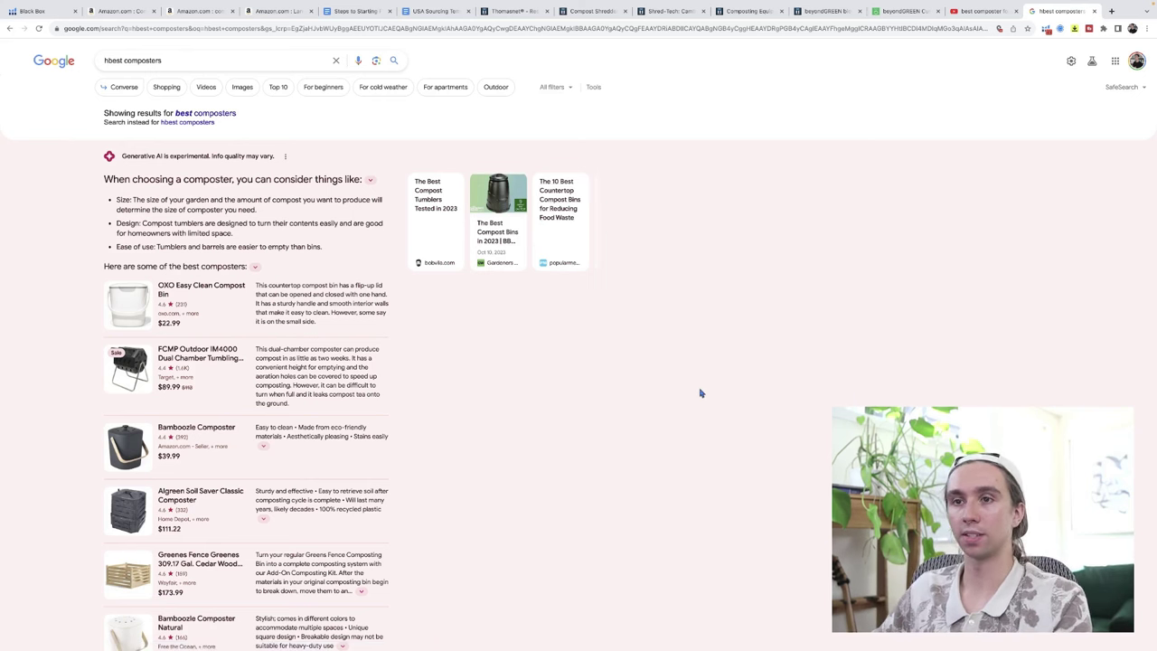
{"action": "scroll", "coordinate": [701, 393], "scroll_direction": "down", "scroll_amount": 1}
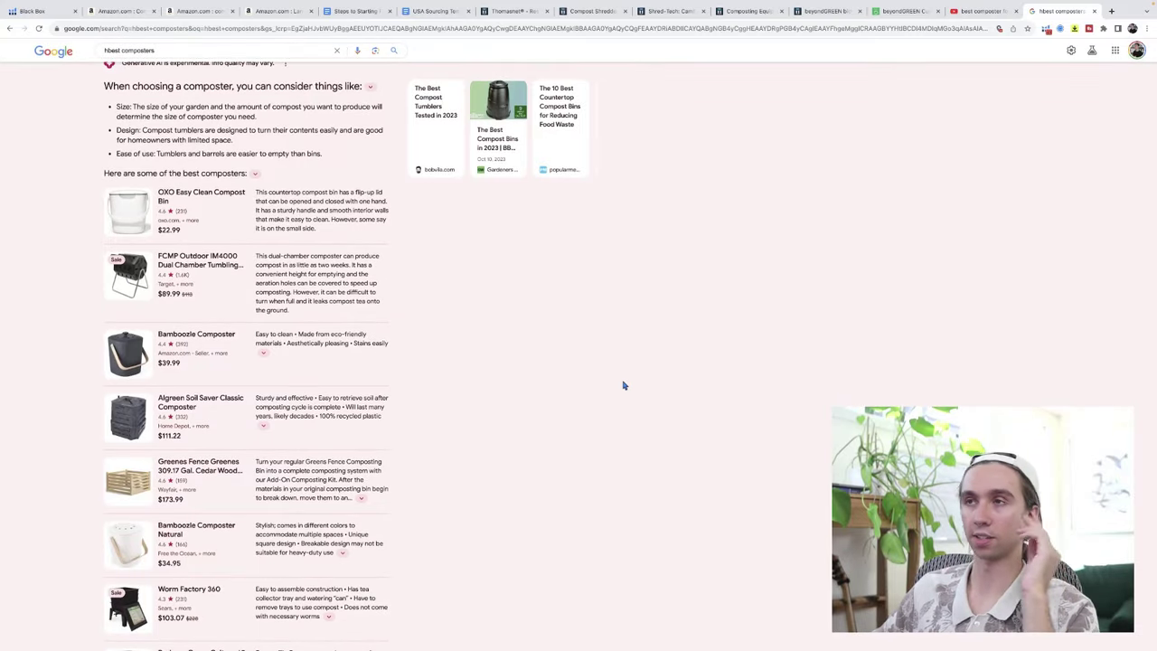
{"action": "scroll", "coordinate": [624, 386], "scroll_direction": "down", "scroll_amount": 3}
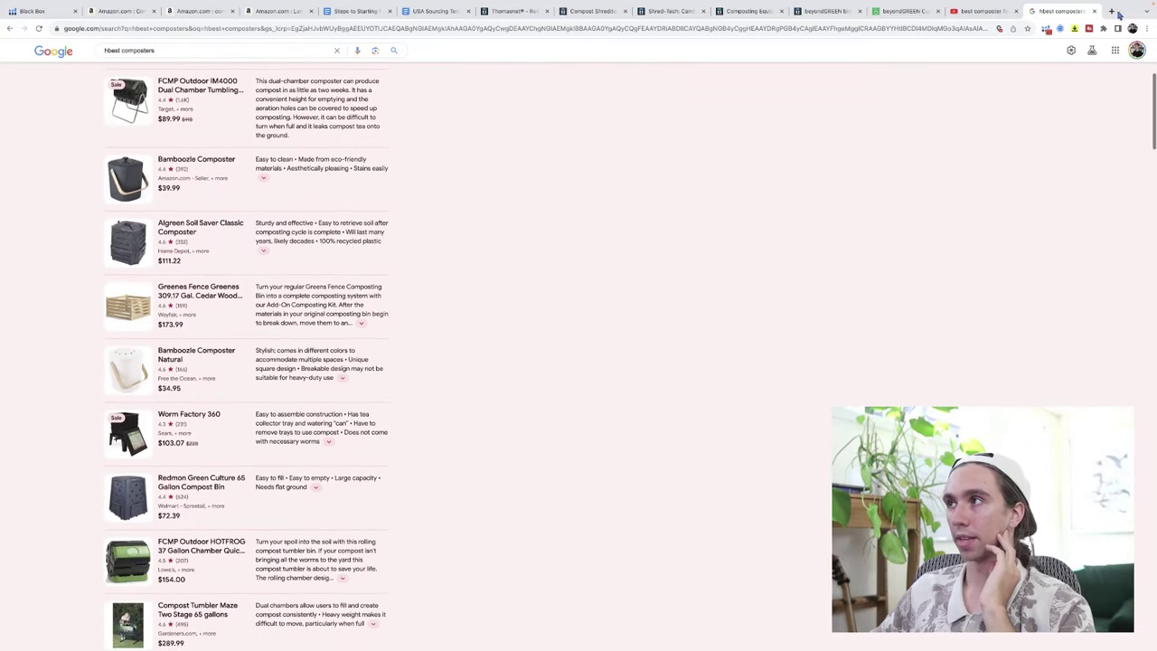
Step: Search Google for "pickfu" in a new browser tab and open the PickFu website
{"action": "left_click", "coordinate": [1110, 11]}
{"action": "type", "text": "pick"}
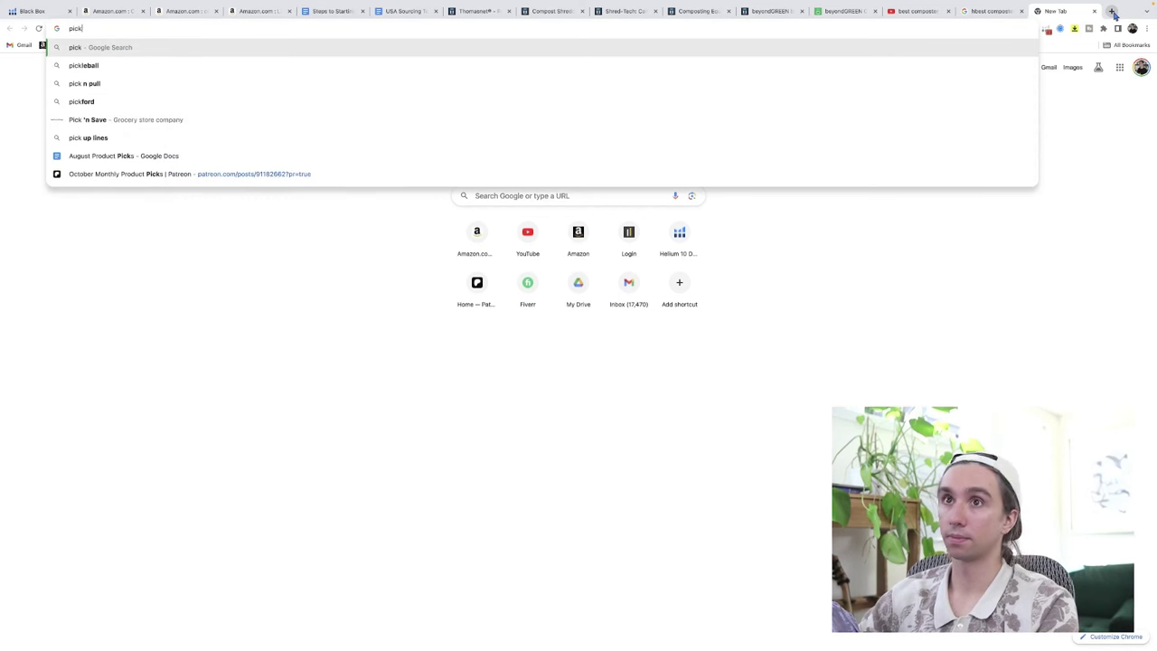
{"action": "type", "text": "fu"}
{"action": "key", "text": "Return"}
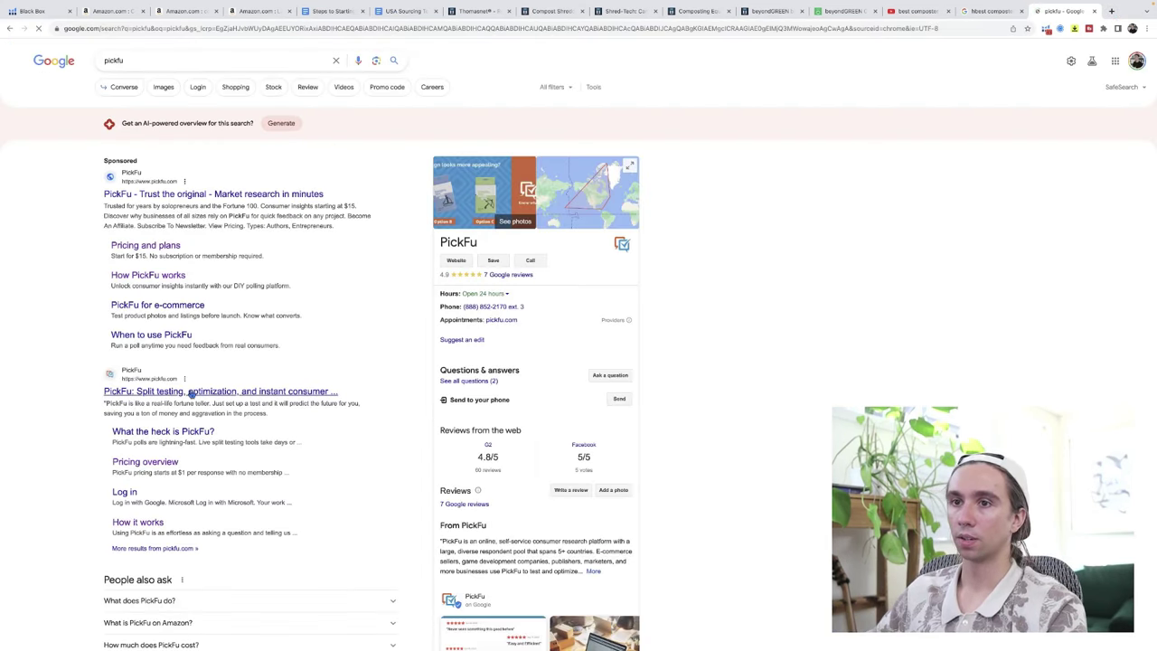
{"action": "left_click", "coordinate": [189, 392]}
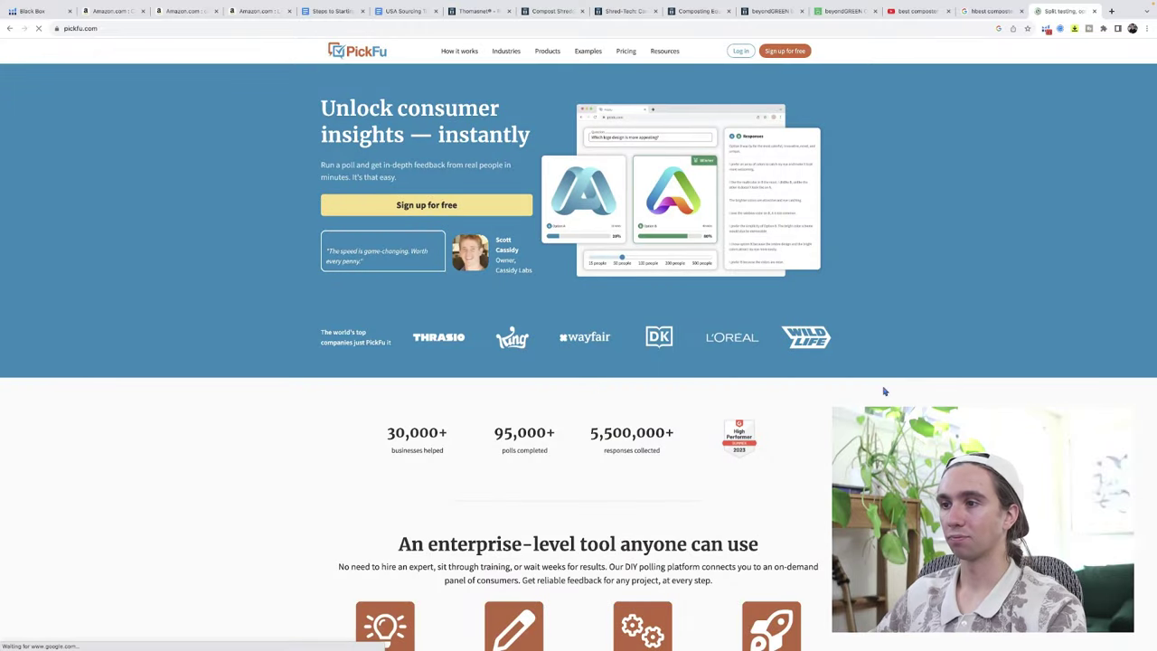
Step: Look over the PickFu homepage and examine the sample three-option poll in the "Get same-day results" section
{"action": "scroll", "coordinate": [875, 389], "scroll_direction": "down", "scroll_amount": 5}
{"action": "scroll", "coordinate": [885, 394], "scroll_direction": "up", "scroll_amount": 5}
{"action": "scroll", "coordinate": [886, 395], "scroll_direction": "down", "scroll_amount": 15}
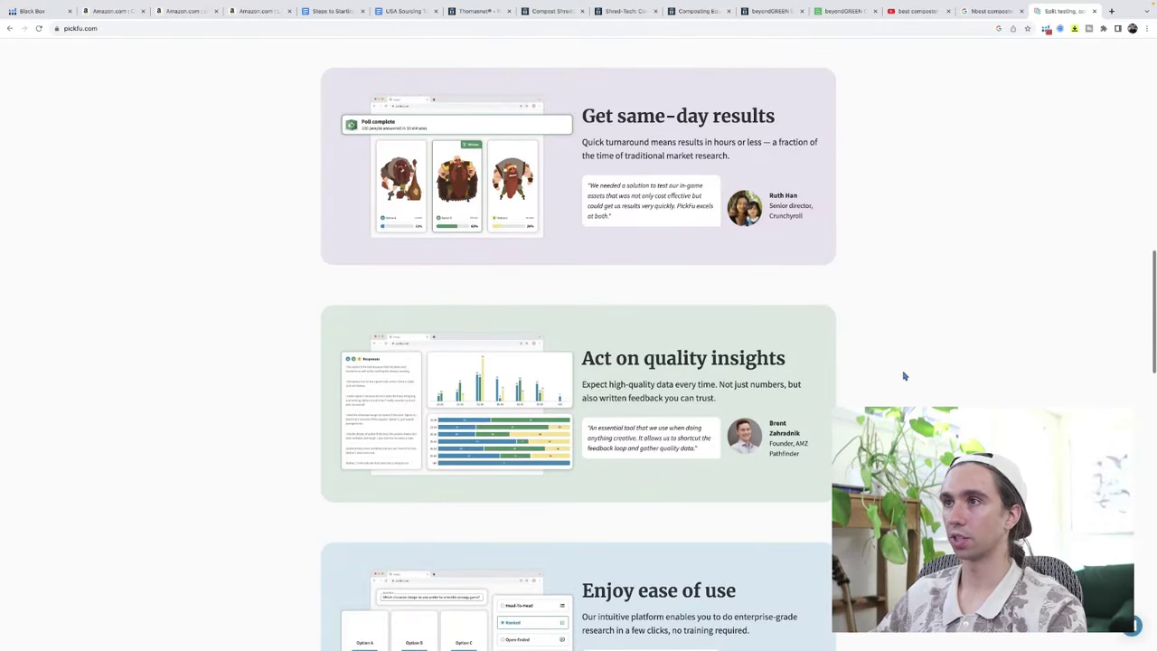
{"action": "scroll", "coordinate": [658, 170], "scroll_direction": "up", "scroll_amount": 5}
{"action": "scroll", "coordinate": [701, 229], "scroll_direction": "left", "scroll_amount": 10}
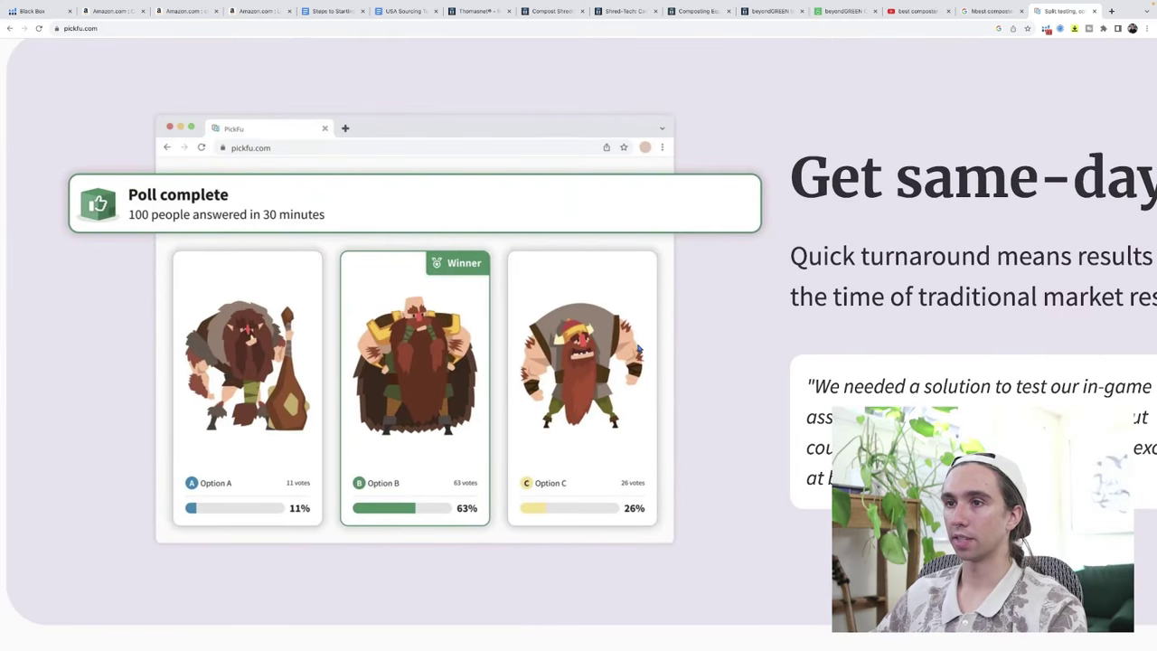
{"action": "scroll", "coordinate": [641, 357], "scroll_direction": "down", "scroll_amount": 1}
{"action": "scroll", "coordinate": [640, 372], "scroll_direction": "right", "scroll_amount": 5}
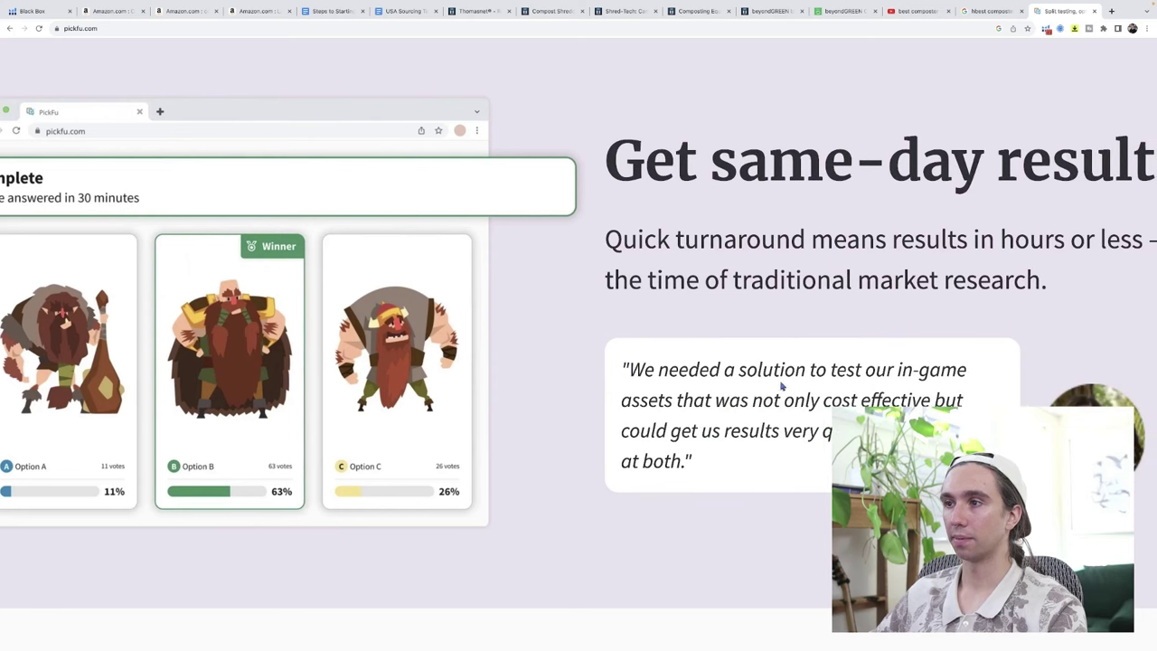
{"action": "scroll", "coordinate": [640, 372], "scroll_direction": "left", "scroll_amount": 5}
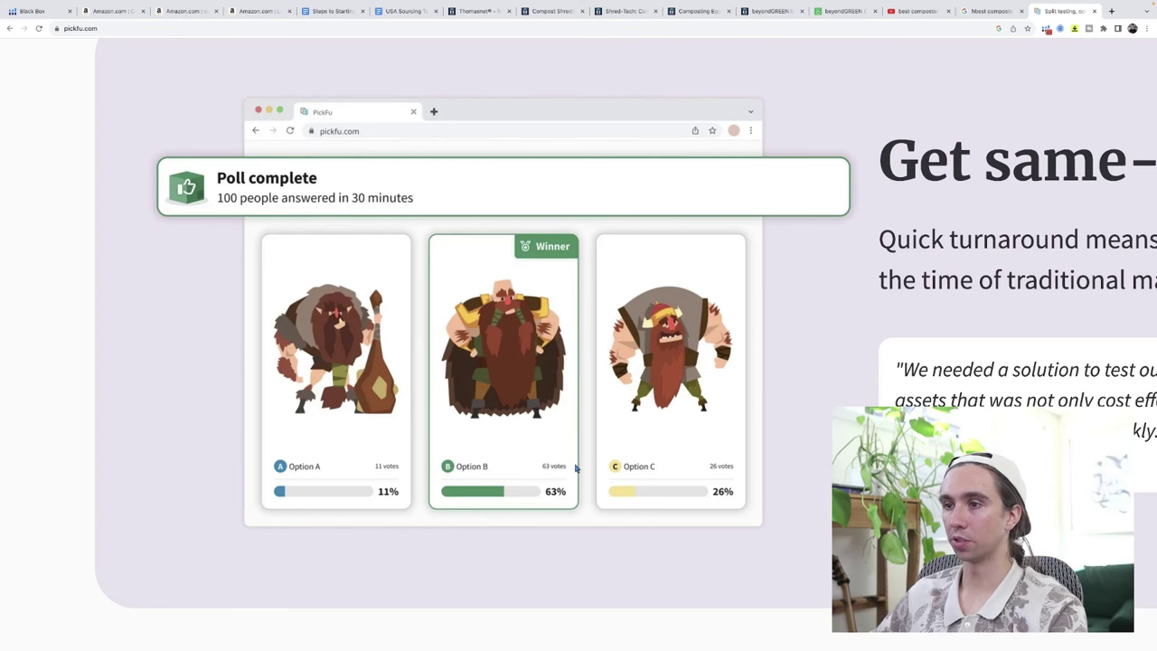
{"action": "scroll", "coordinate": [575, 468], "scroll_direction": "down", "scroll_amount": 5}
{"action": "scroll", "coordinate": [630, 463], "scroll_direction": "down", "scroll_amount": 3}
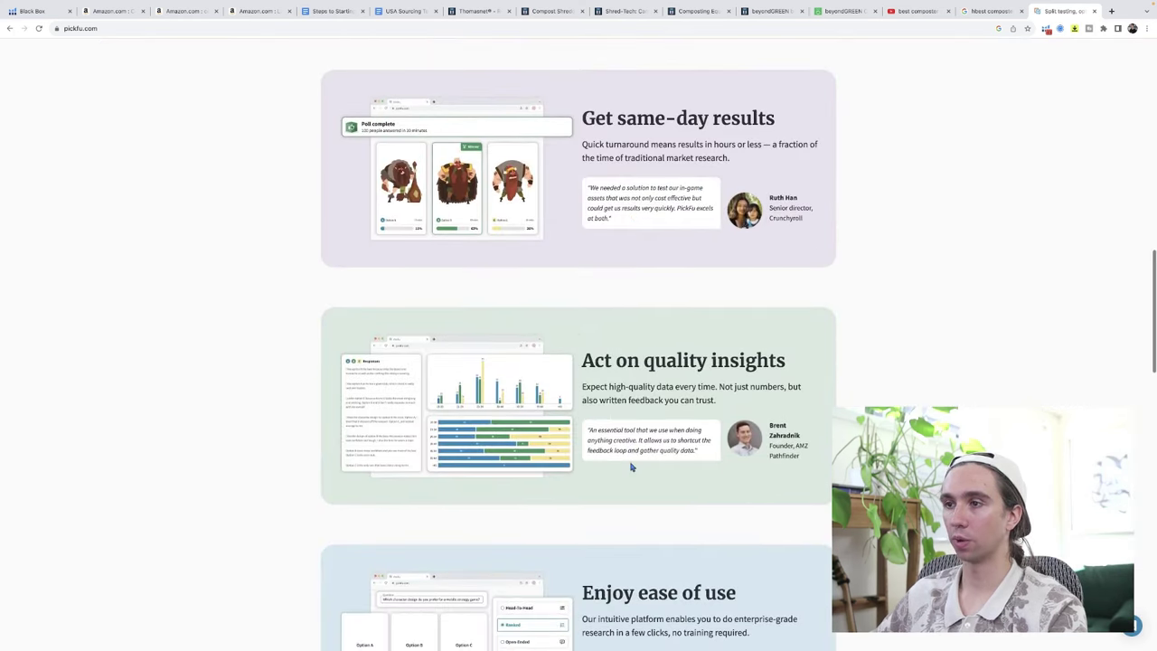
Step: Examine the sample responses and age charts under "Act on quality insights", and skim the rest of the PickFu homepage
{"action": "scroll", "coordinate": [400, 414], "scroll_direction": "up", "scroll_amount": 5}
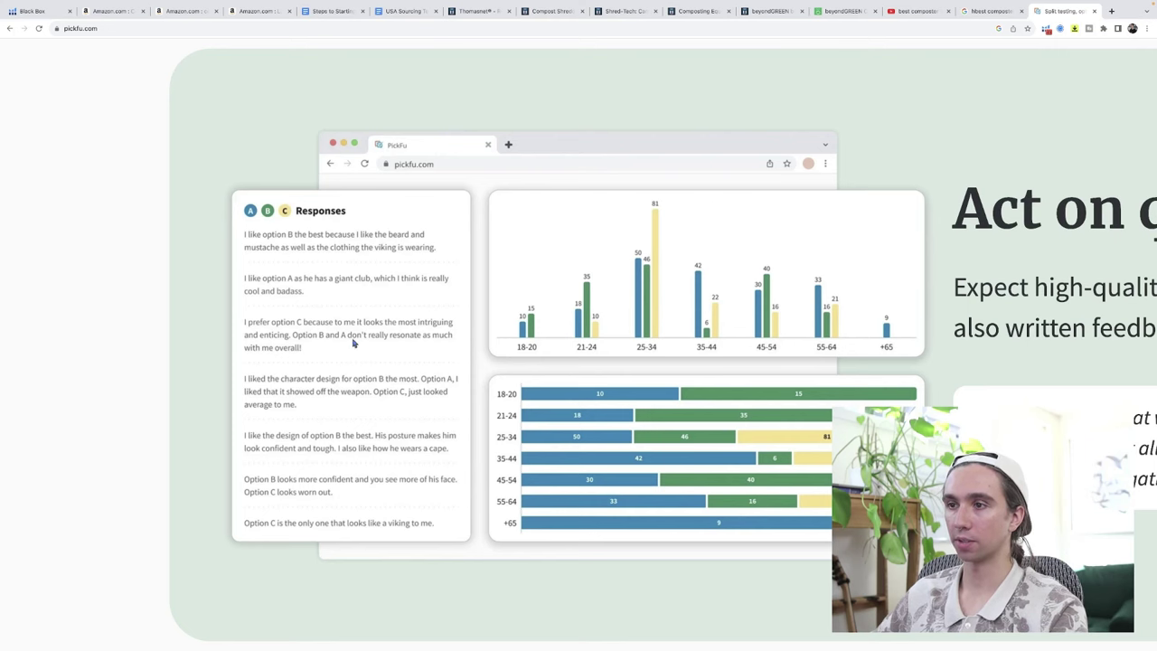
{"action": "scroll", "coordinate": [361, 347], "scroll_direction": "down", "scroll_amount": 5}
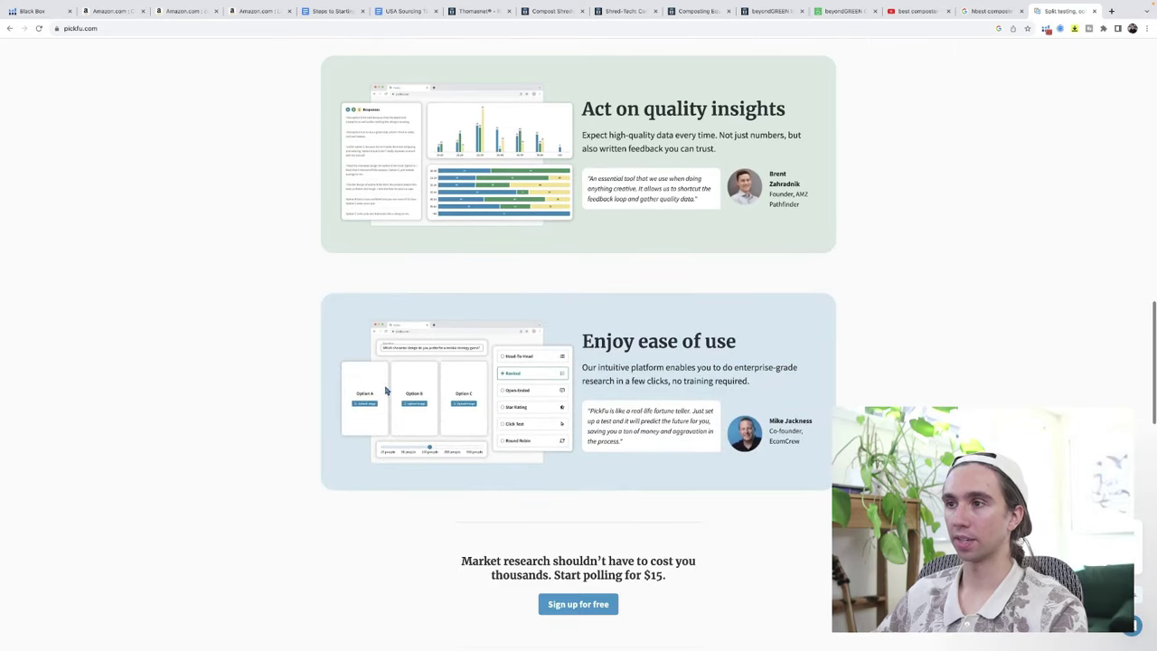
{"action": "scroll", "coordinate": [439, 389], "scroll_direction": "up", "scroll_amount": 1}
{"action": "scroll", "coordinate": [439, 377], "scroll_direction": "up", "scroll_amount": 5}
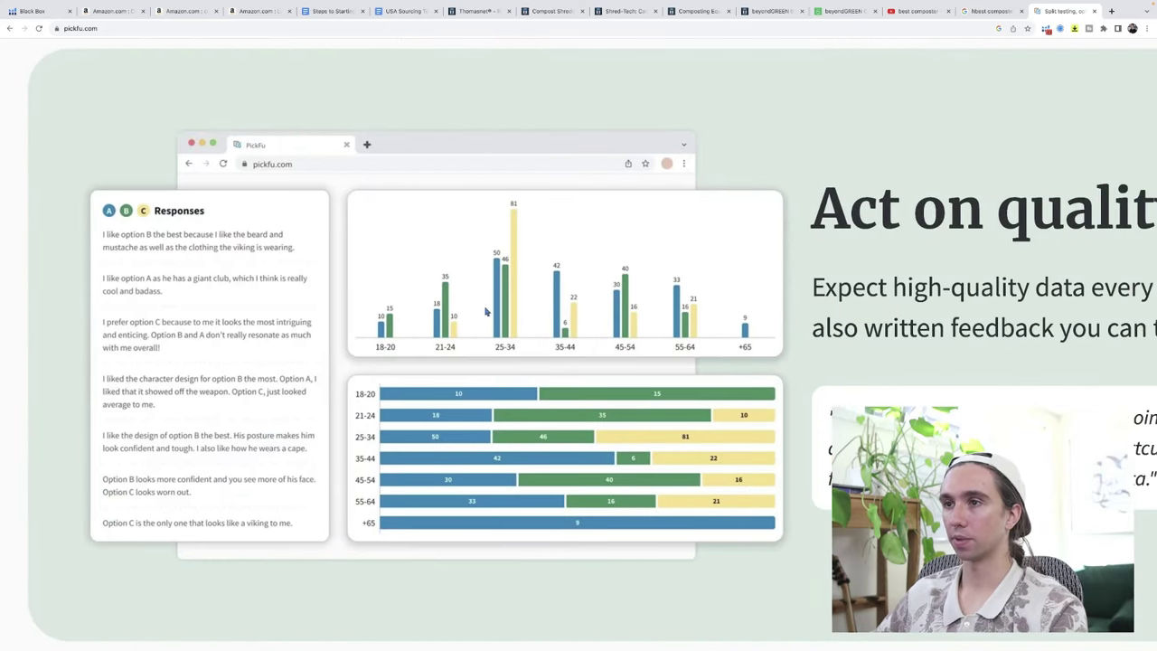
{"action": "scroll", "coordinate": [741, 331], "scroll_direction": "down", "scroll_amount": 5}
{"action": "scroll", "coordinate": [599, 405], "scroll_direction": "down", "scroll_amount": 5}
{"action": "scroll", "coordinate": [598, 405], "scroll_direction": "down", "scroll_amount": 10}
{"action": "scroll", "coordinate": [598, 402], "scroll_direction": "down", "scroll_amount": 5}
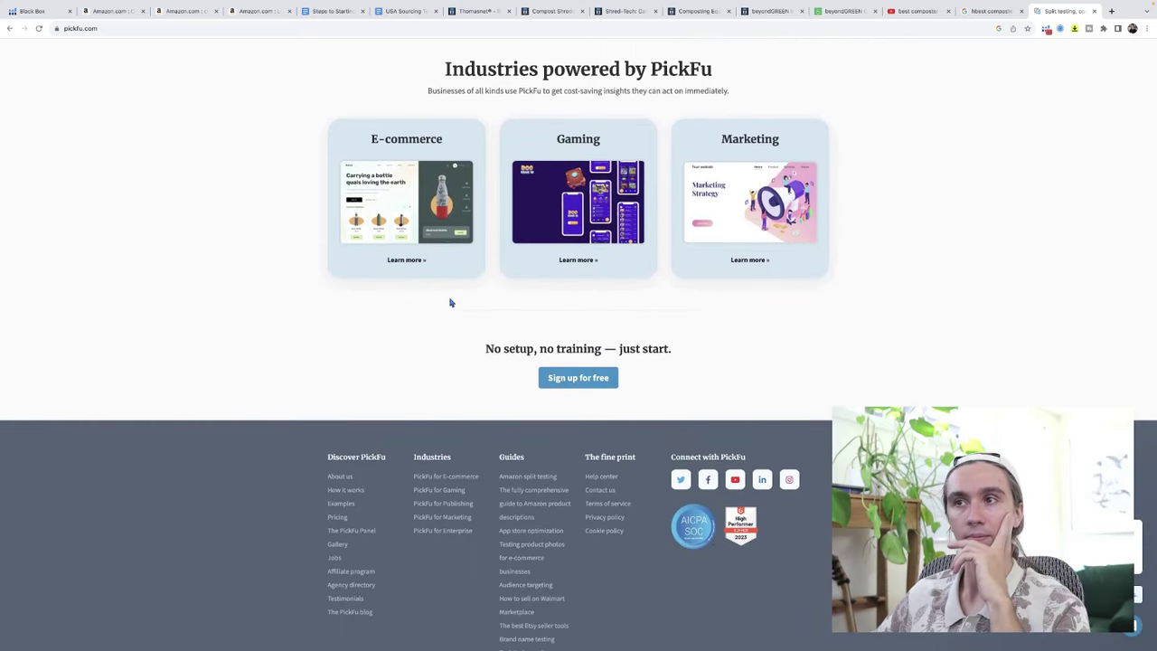
{"action": "scroll", "coordinate": [450, 303], "scroll_direction": "up", "scroll_amount": 20}
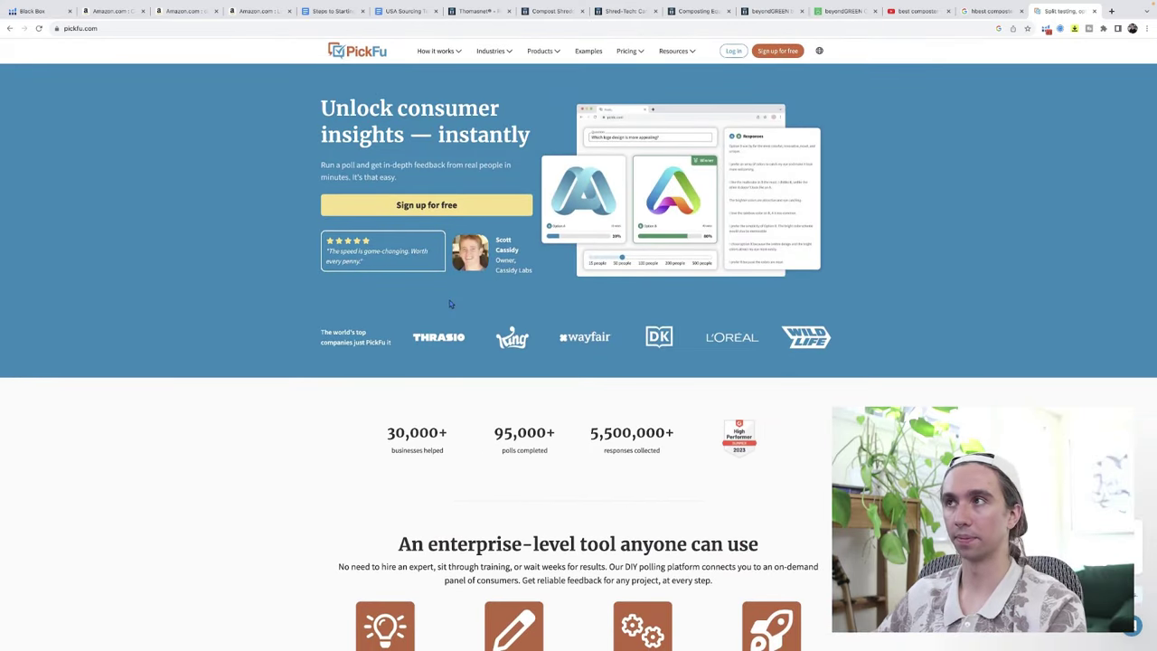
Step: Go back to Amazon and review the GEOBIN compost bin listing and the compost spreader search results
{"action": "left_click", "coordinate": [124, 12]}
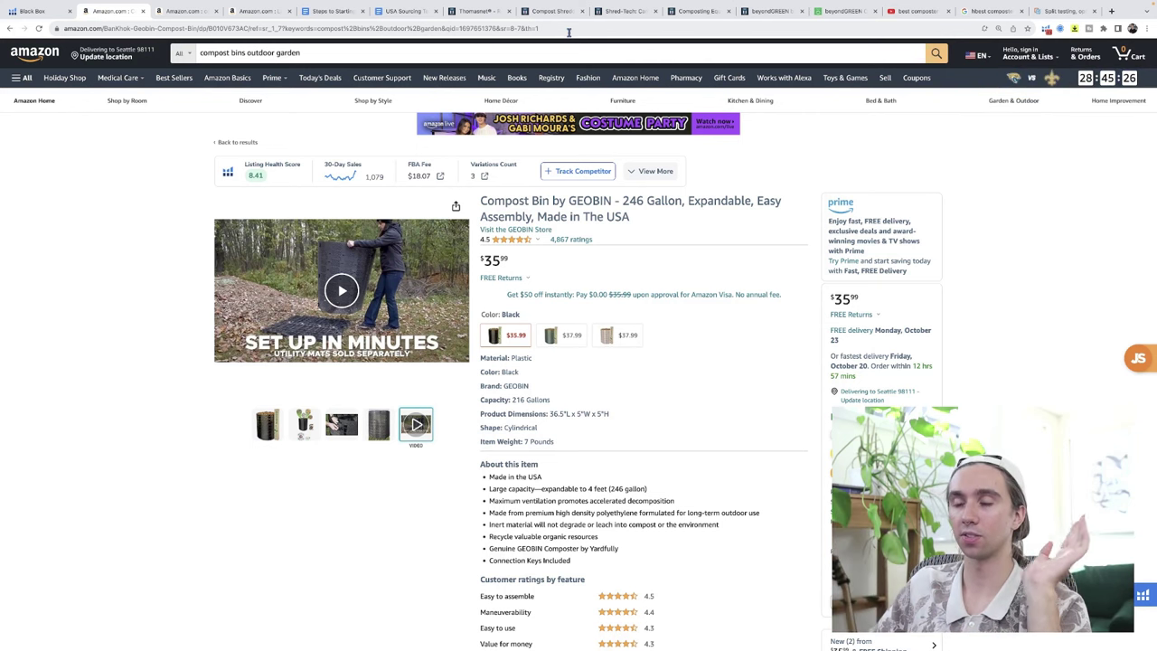
{"action": "left_click", "coordinate": [188, 11]}
{"action": "scroll", "coordinate": [580, 271], "scroll_direction": "up", "scroll_amount": 15}
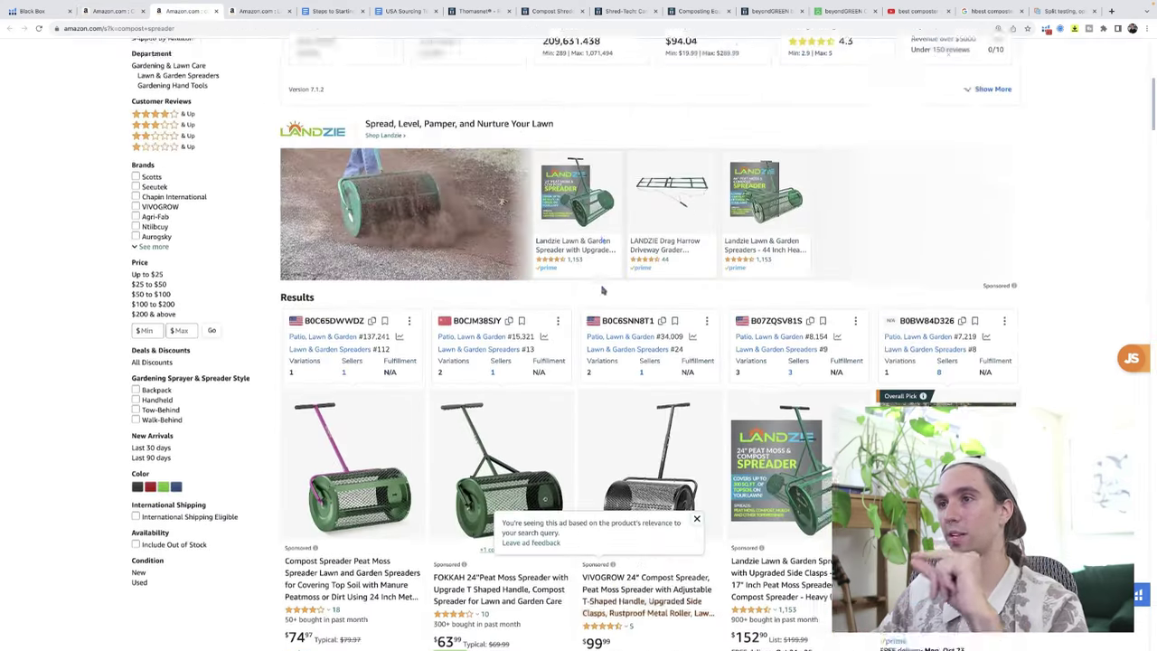
{"action": "scroll", "coordinate": [1039, 334], "scroll_direction": "down", "scroll_amount": 2}
{"action": "scroll", "coordinate": [1056, 331], "scroll_direction": "down", "scroll_amount": 3}
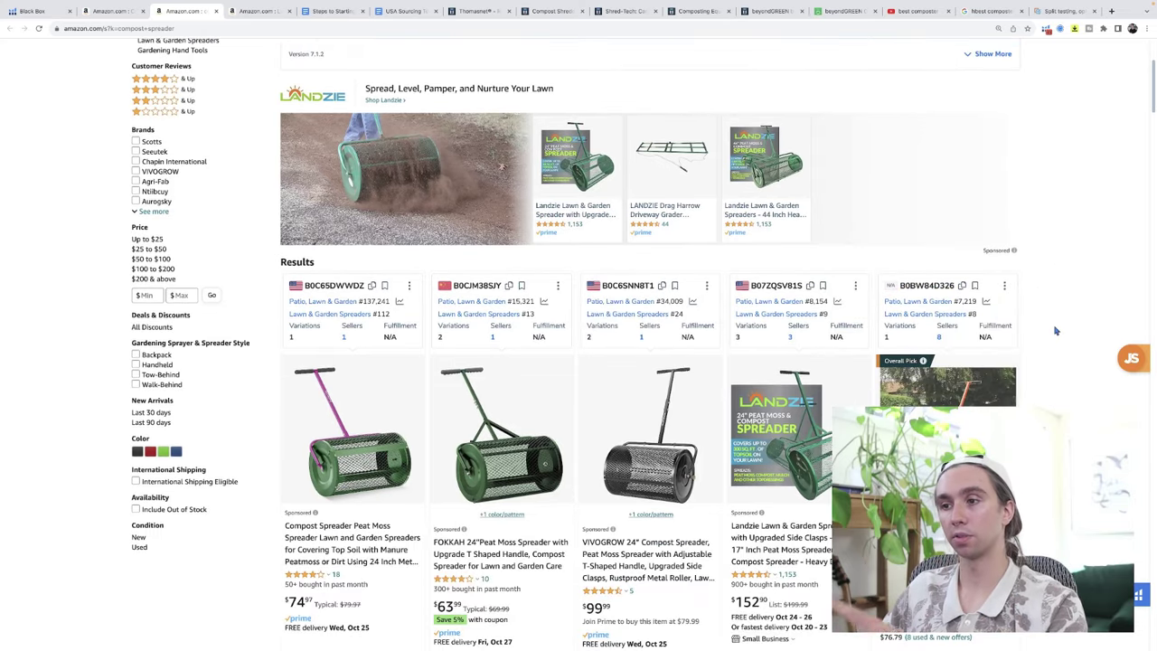
{"action": "scroll", "coordinate": [1055, 331], "scroll_direction": "down", "scroll_amount": 2}
{"action": "scroll", "coordinate": [1055, 331], "scroll_direction": "down", "scroll_amount": 1}
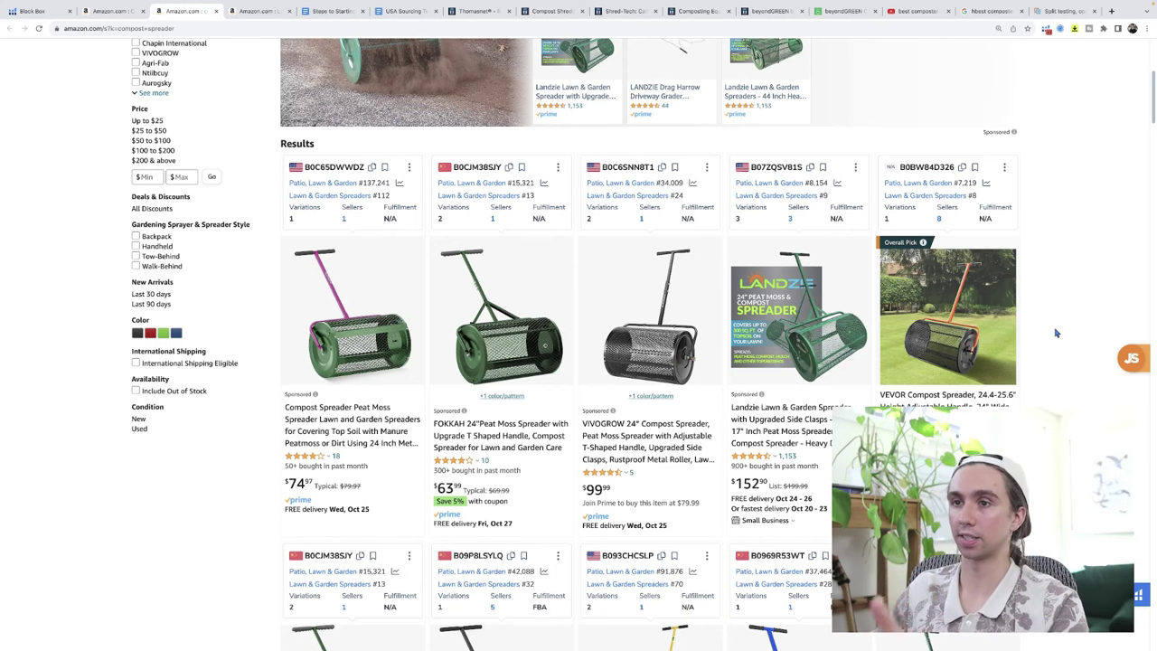
{"action": "scroll", "coordinate": [1056, 332], "scroll_direction": "down", "scroll_amount": 3}
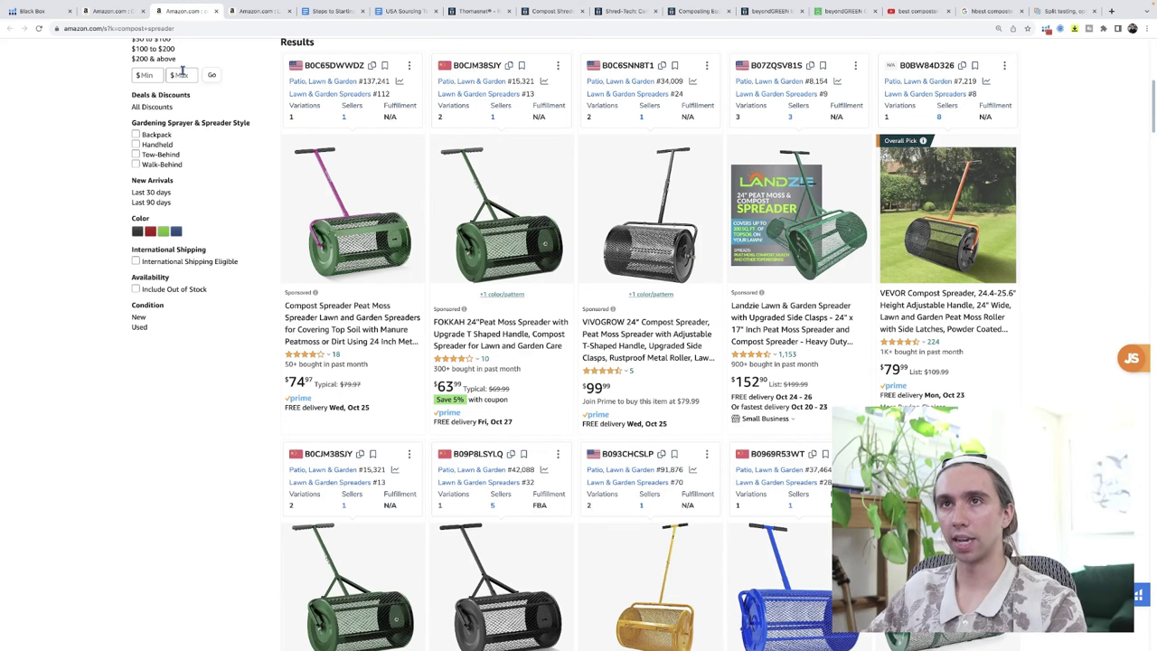
{"action": "left_click", "coordinate": [113, 12]}
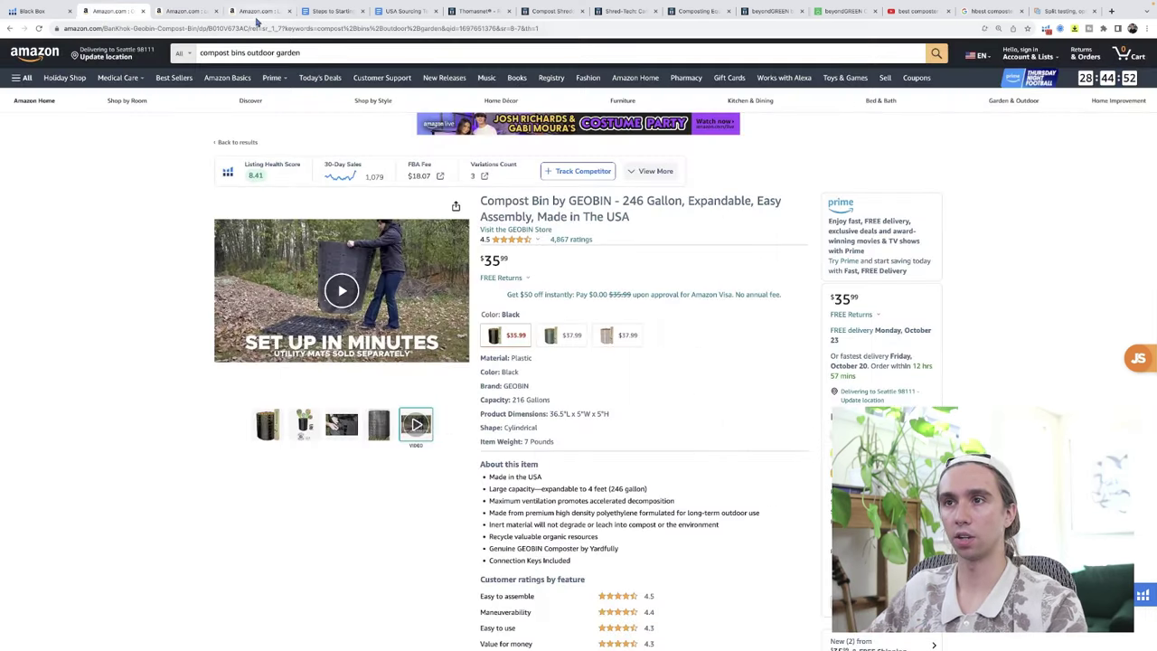